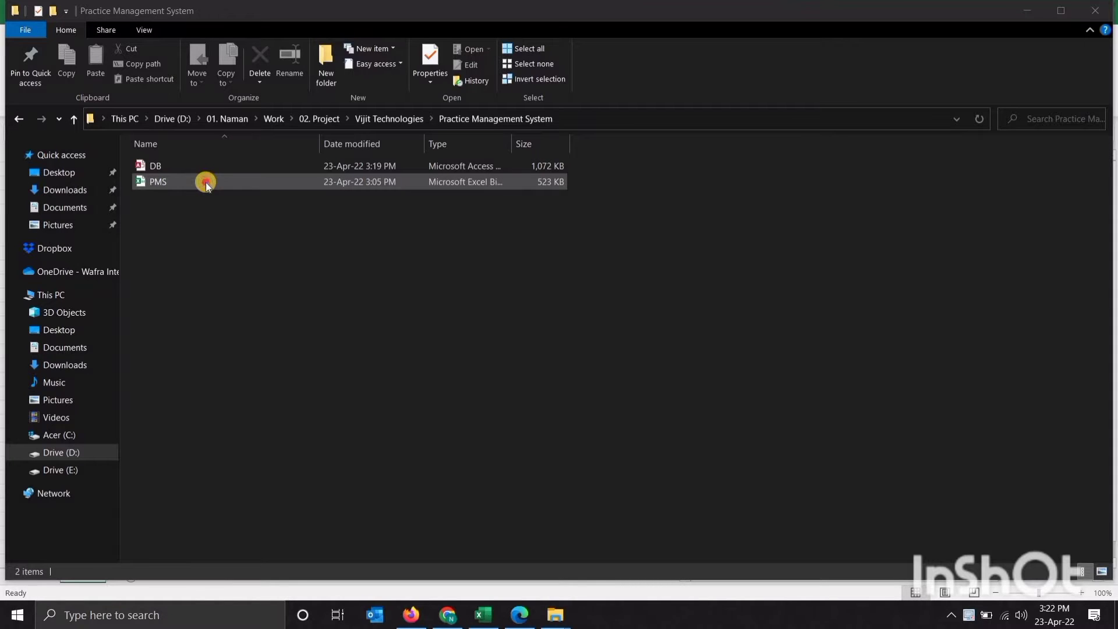
Open PMS.xlsb and log in as admin with the account password, dismissing the welcome box
double_click(205, 182)
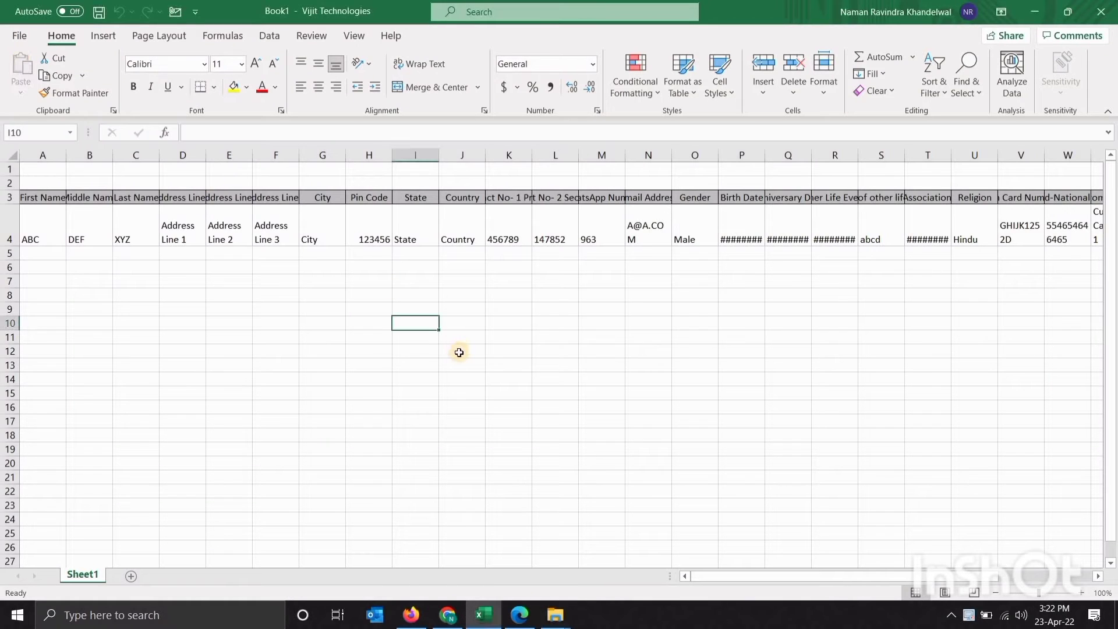
key(Return)
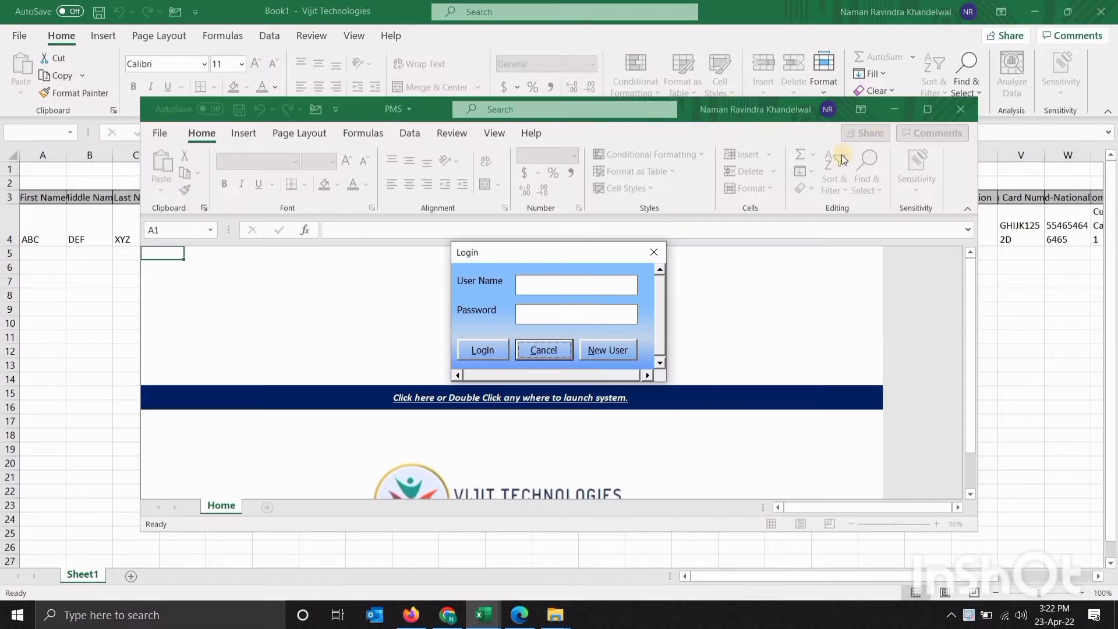
click(540, 284)
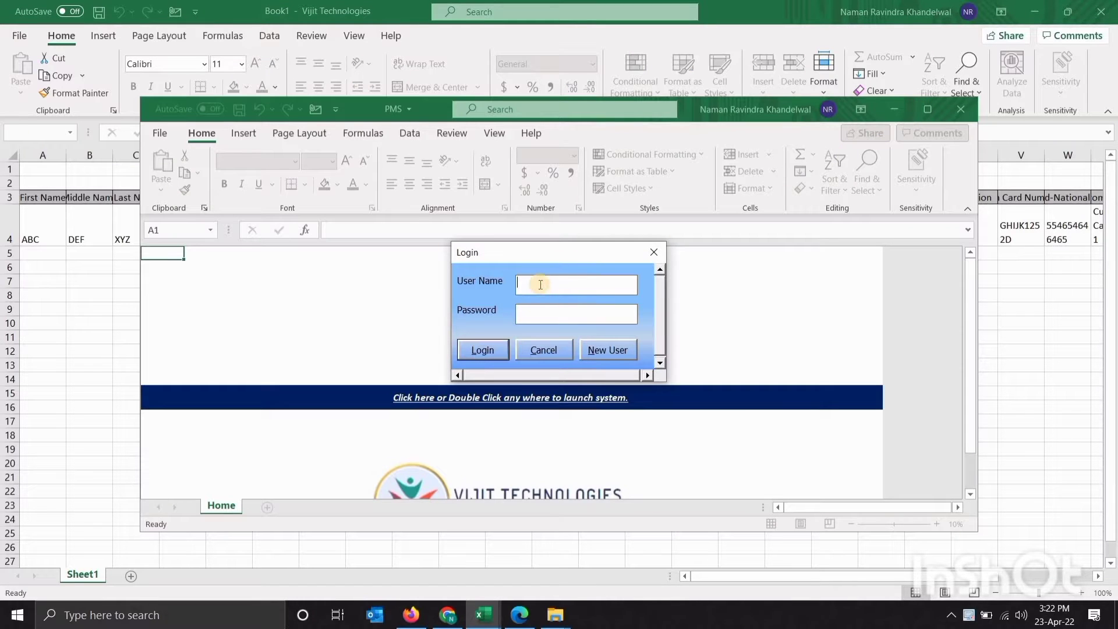
text(admin)
text(********)
key(Return)
click(610, 360)
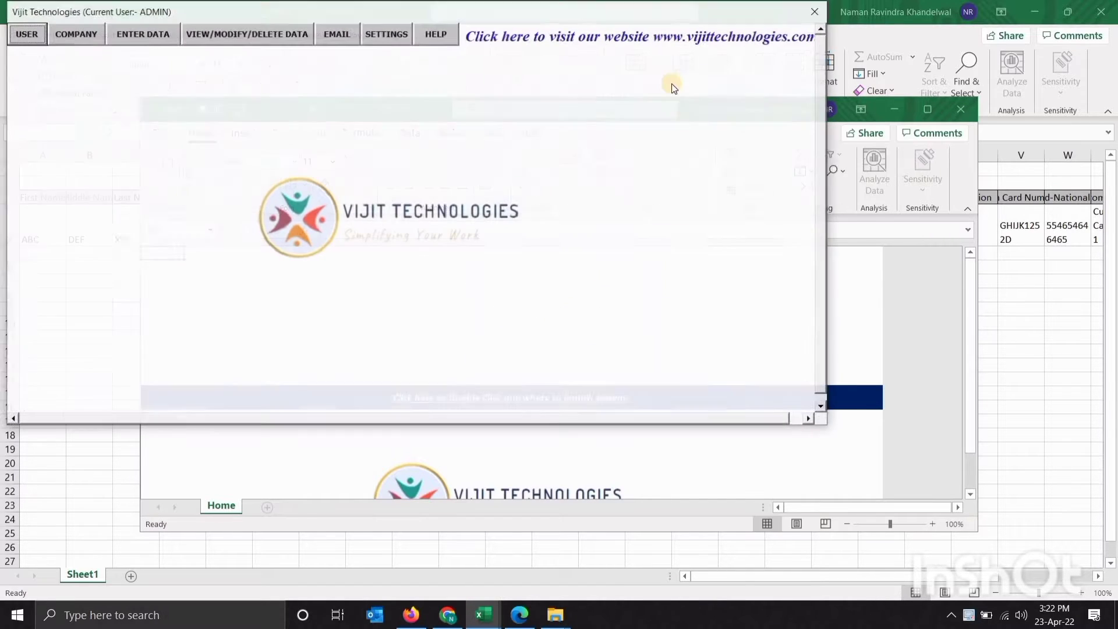
Reposition the main system form, maximize the PMS workbook window, then close the form
drag(730, 12, 694, 4)
click(922, 110)
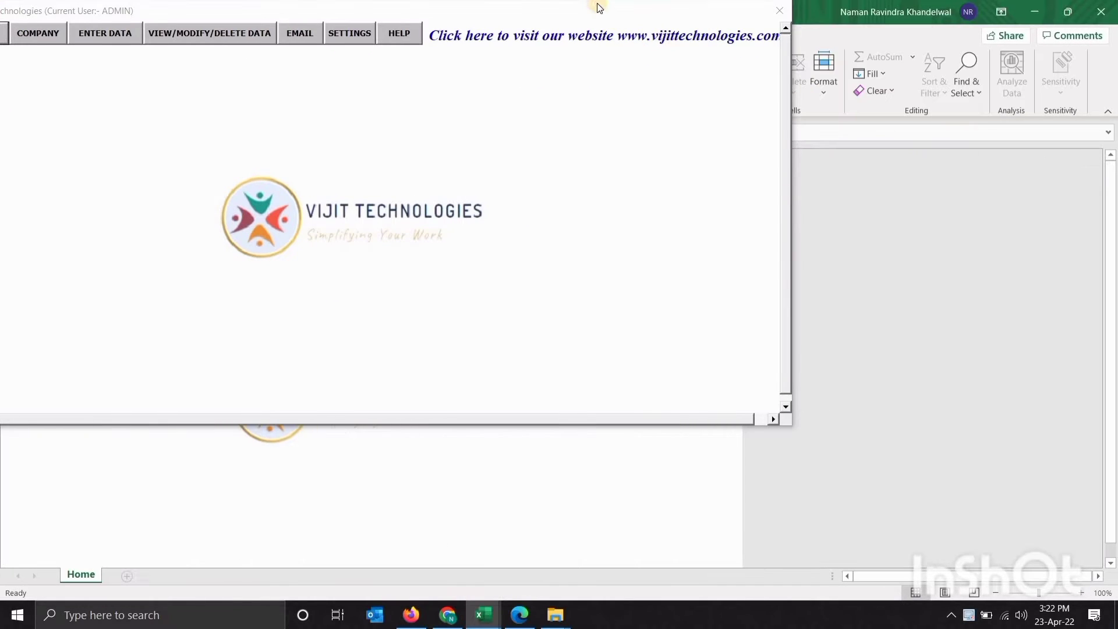
drag(618, 5, 683, 18)
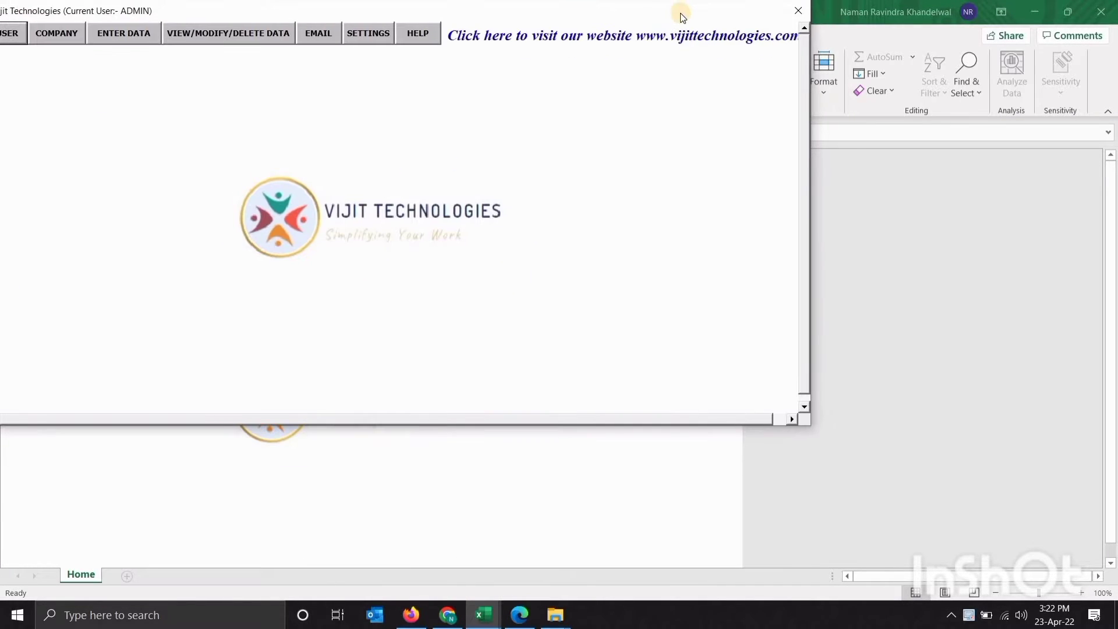
click(802, 13)
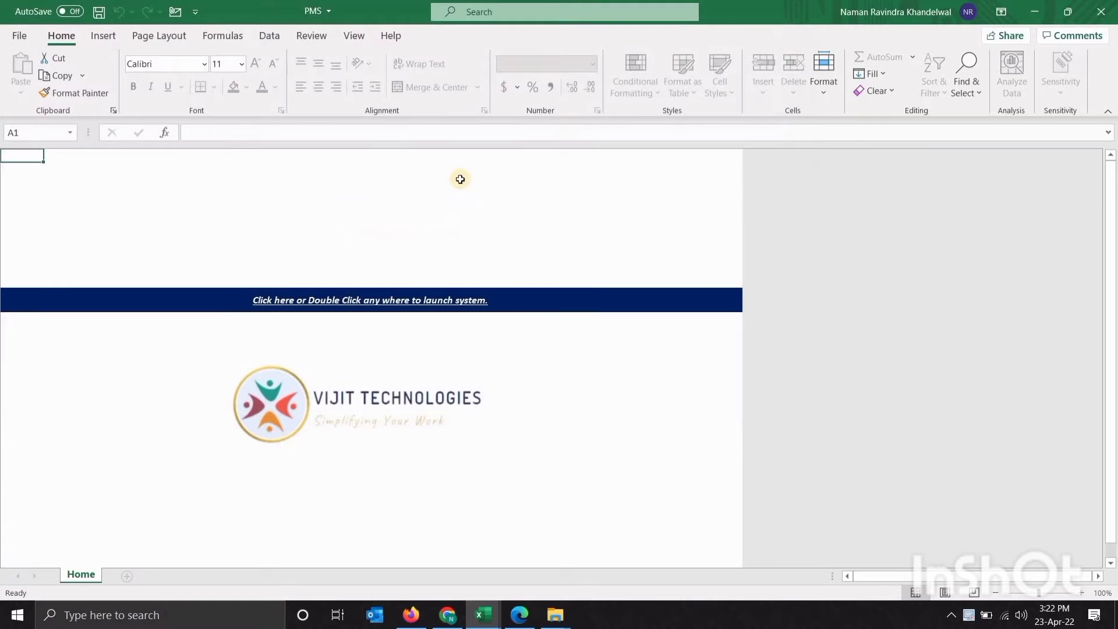
Relaunch the system and open the company website, skipping the Safe Links verification
double_click(449, 212)
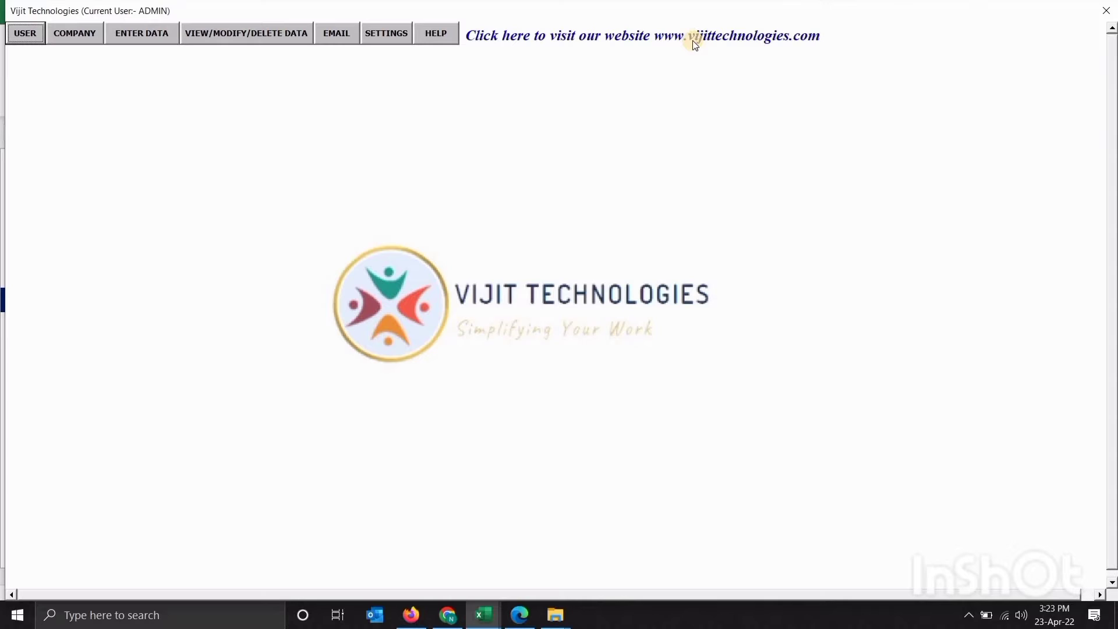
click(706, 37)
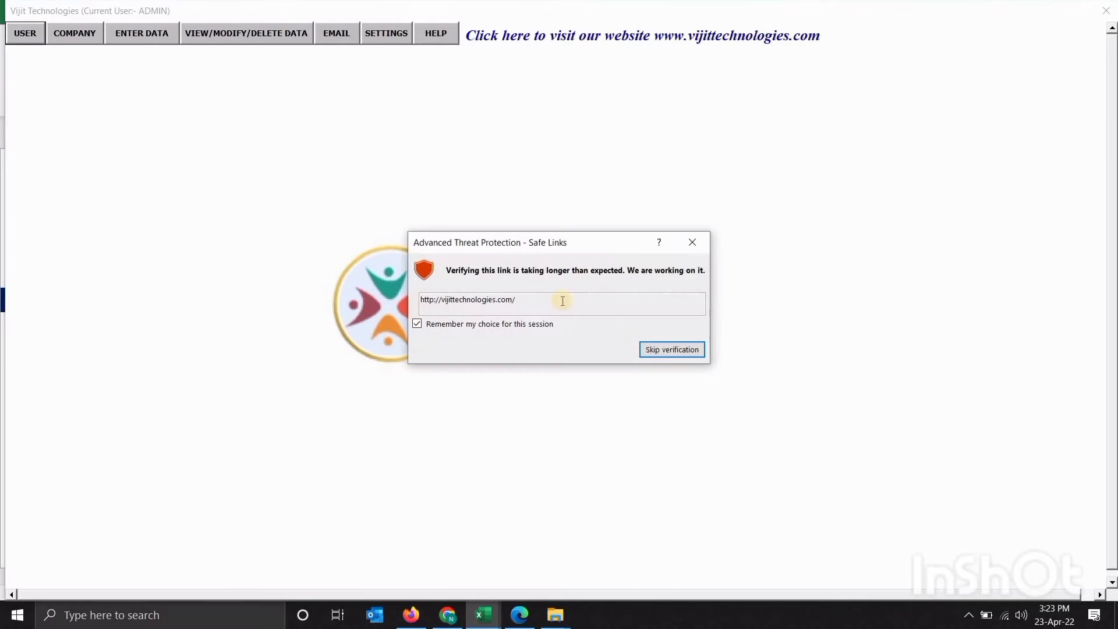
click(662, 350)
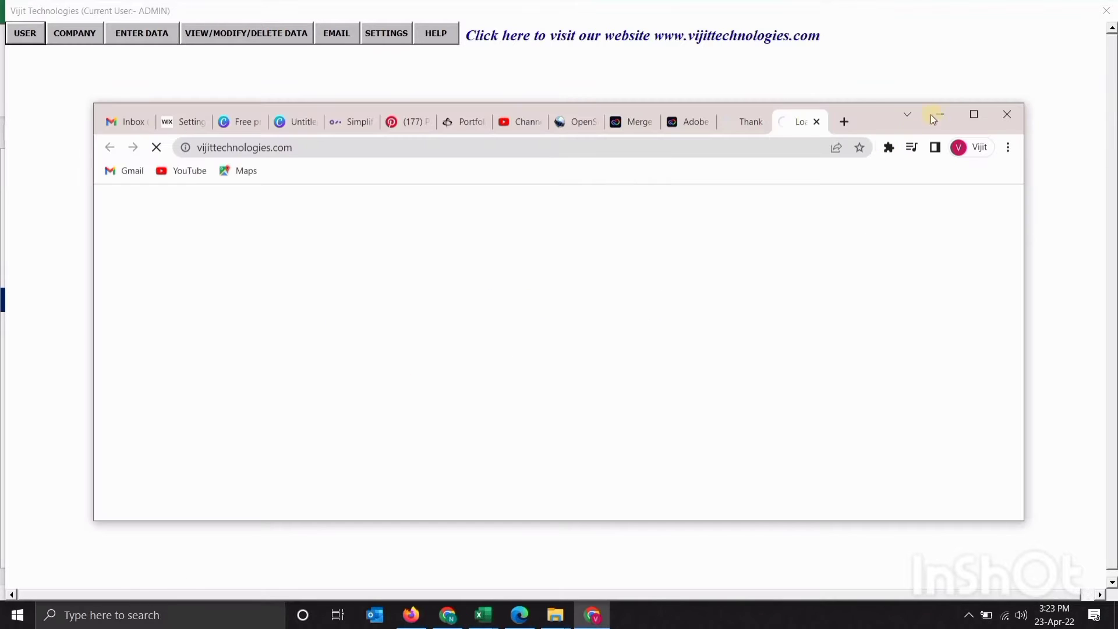
Maximize Chrome and scroll down to the Products section's Practice Management System features
click(973, 118)
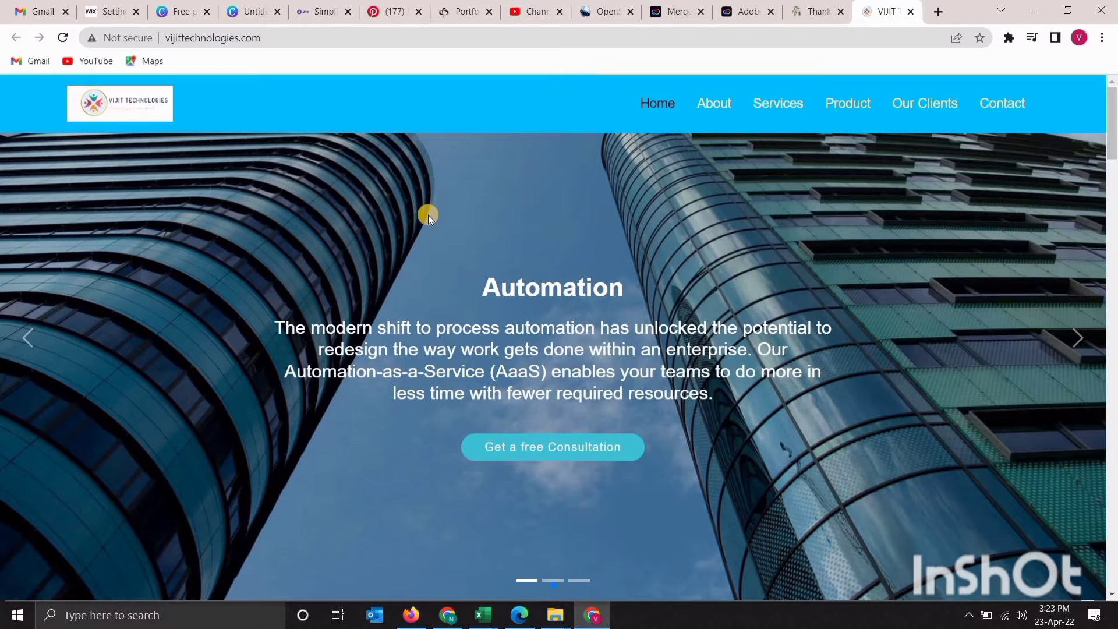
scroll(428, 215, down, 1)
scroll(428, 214, down, 9)
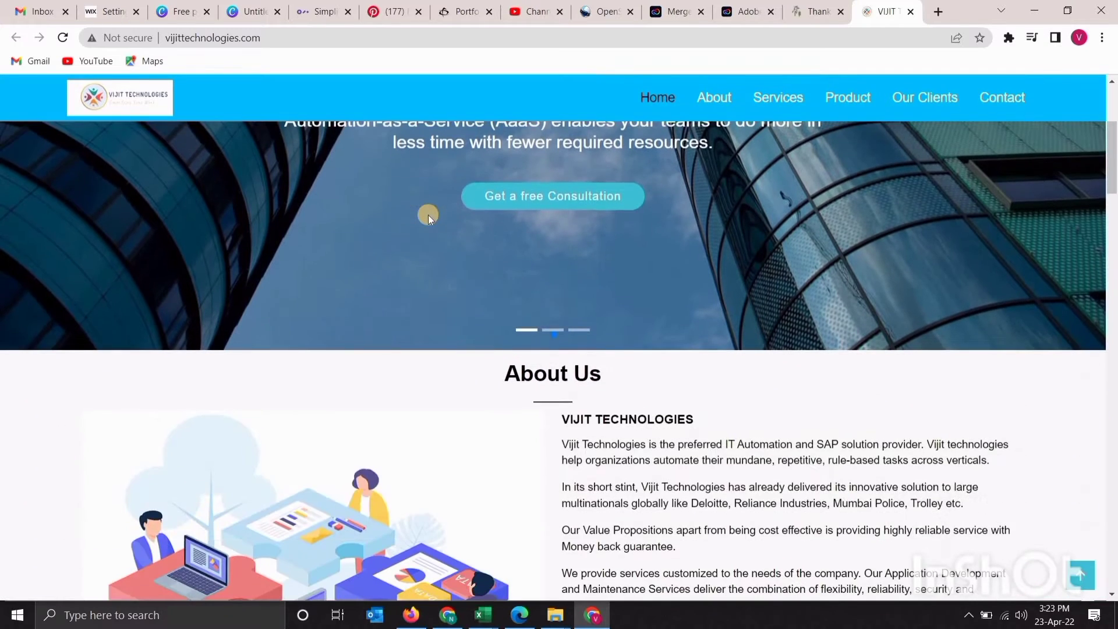
scroll(428, 215, down, 3)
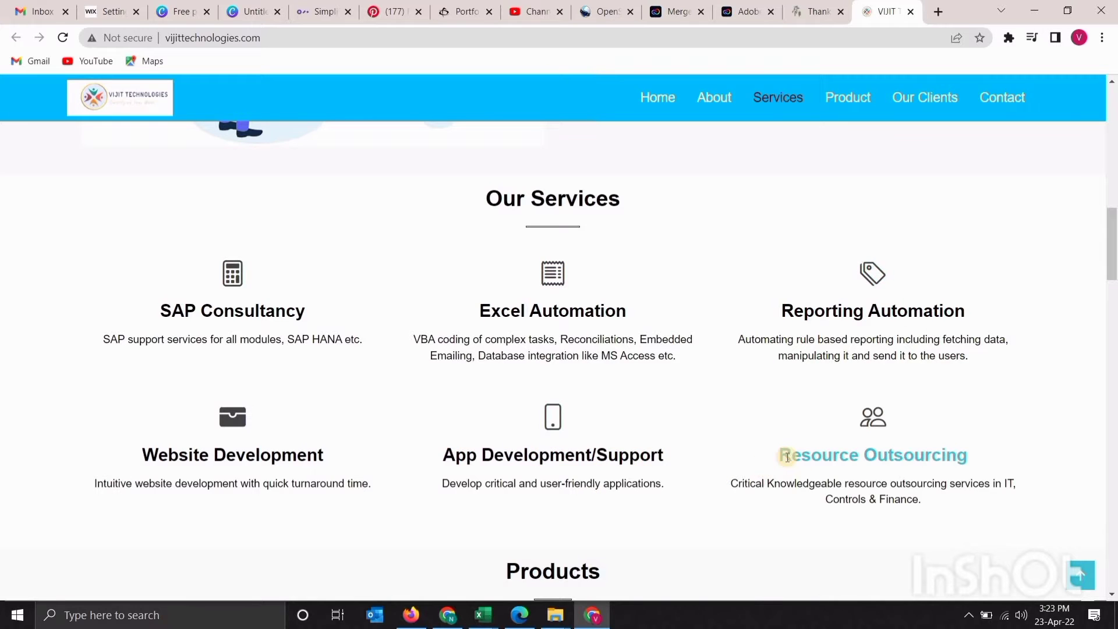
scroll(783, 459, down, 3)
scroll(787, 460, down, 2)
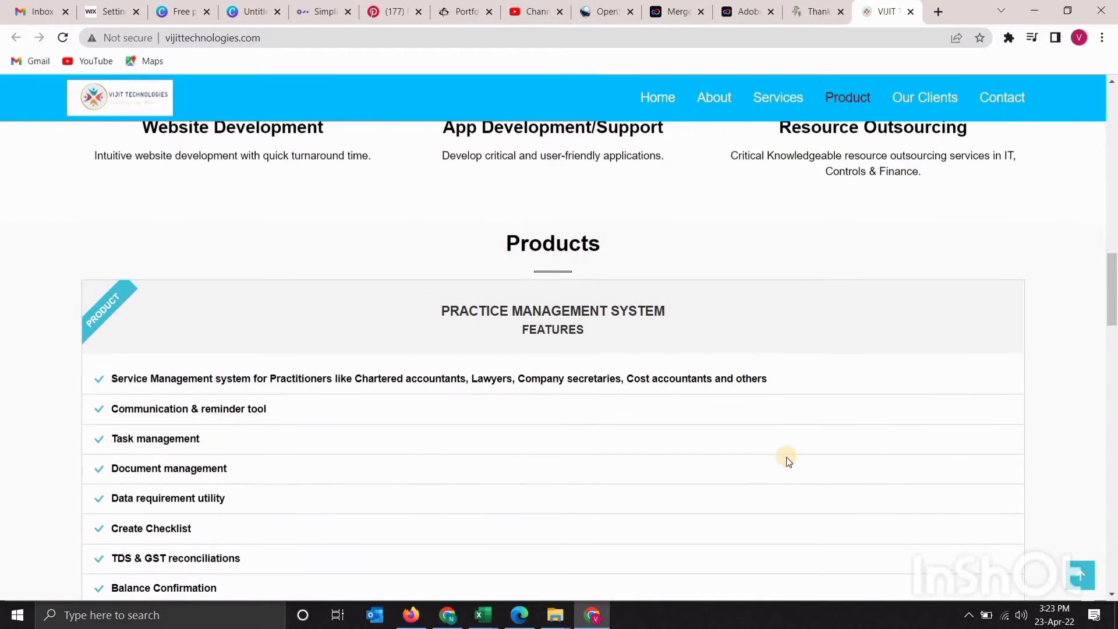
scroll(788, 460, down, 2)
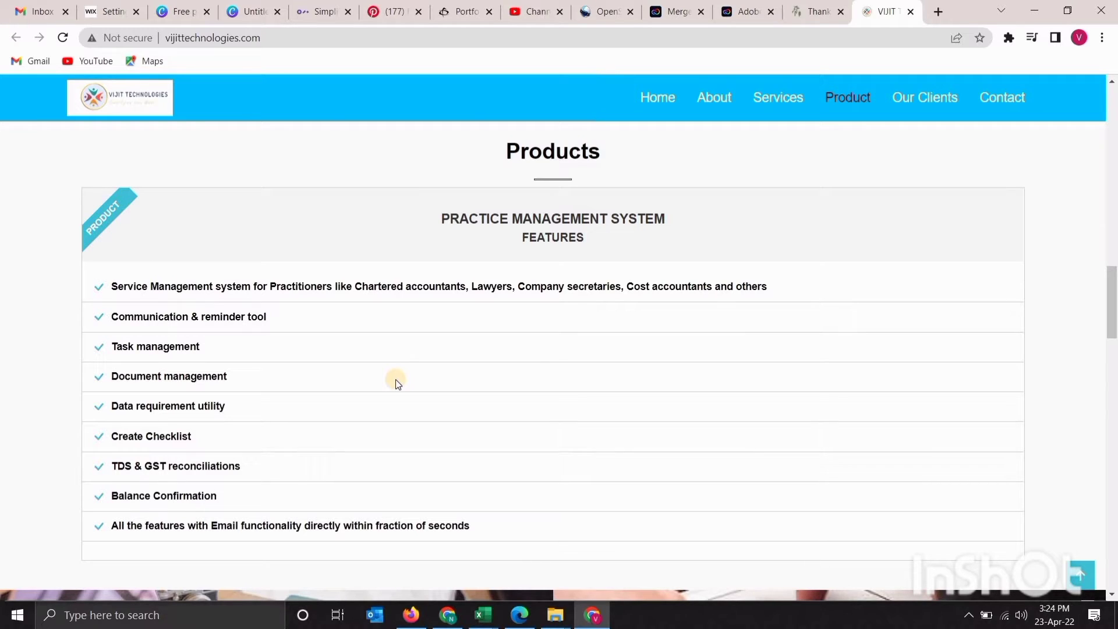
Scroll down through Our Clients, Why Automate and Contact Us to the site footer
scroll(396, 379, down, 1)
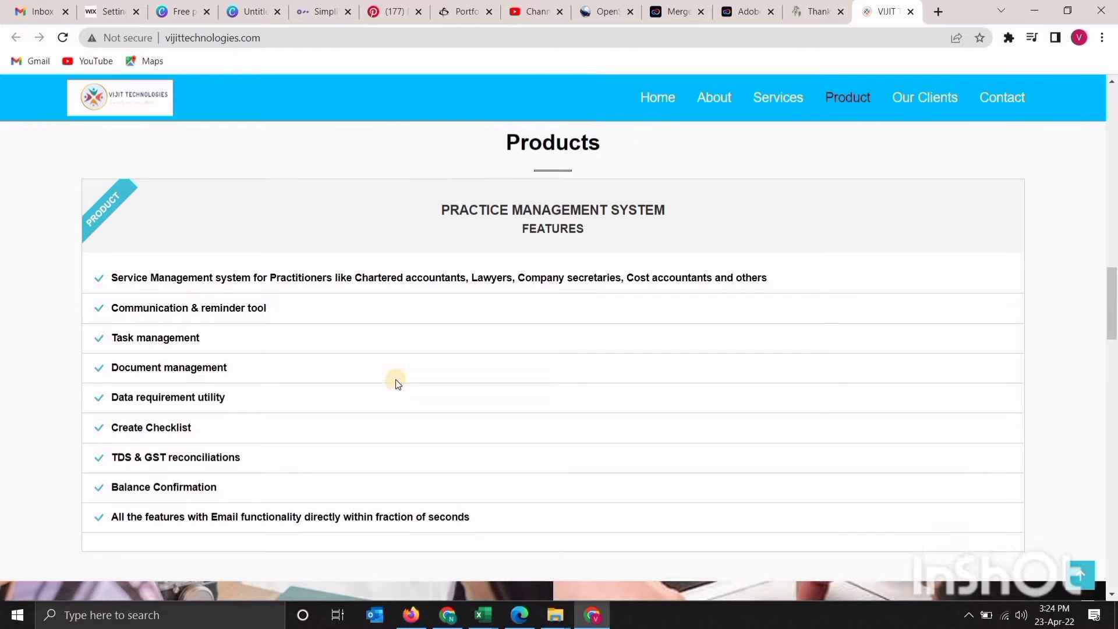
scroll(396, 379, down, 9)
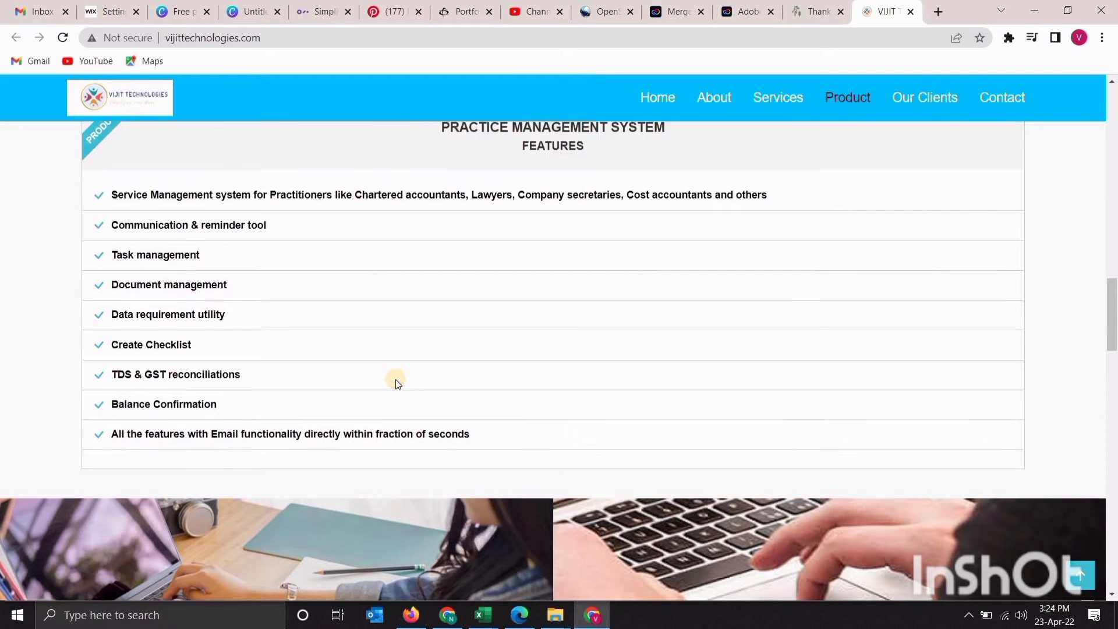
scroll(396, 379, down, 1)
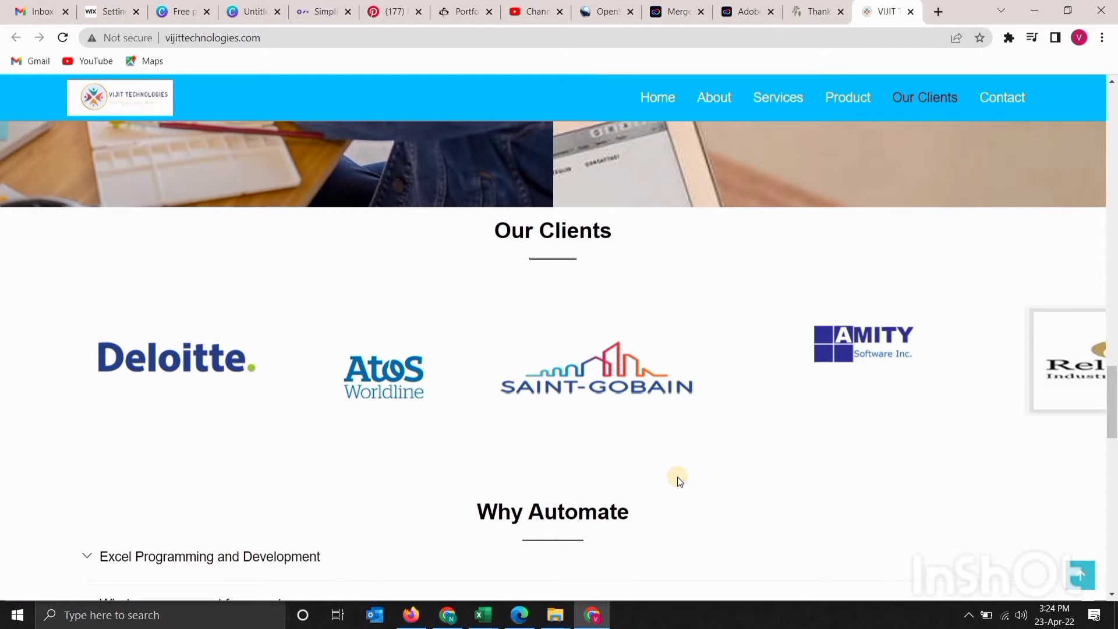
scroll(678, 483, down, 4)
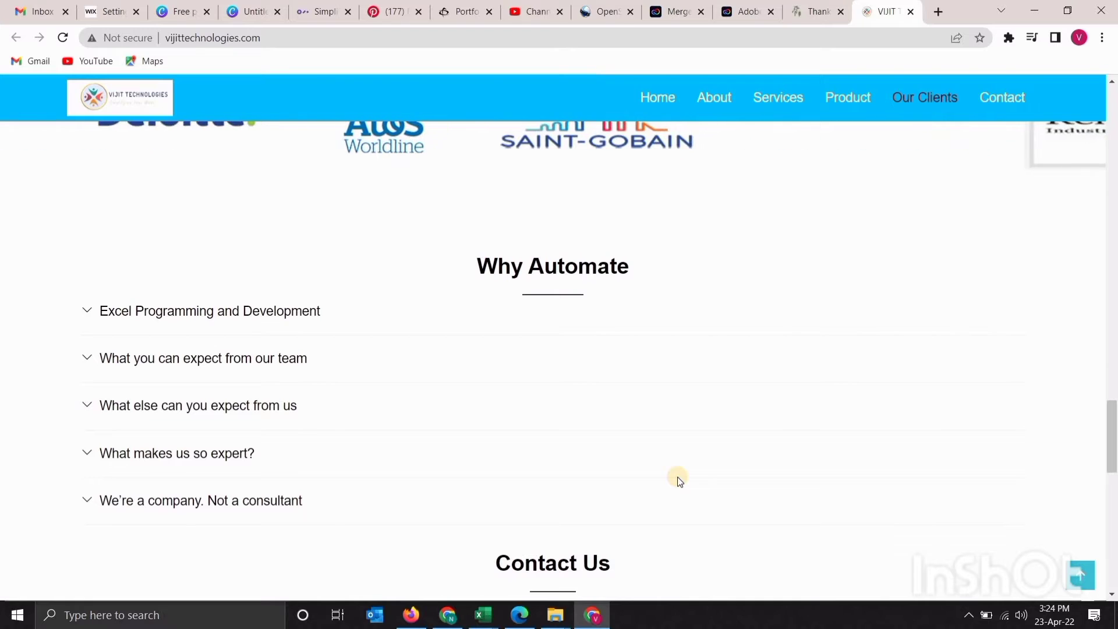
scroll(680, 481, down, 2)
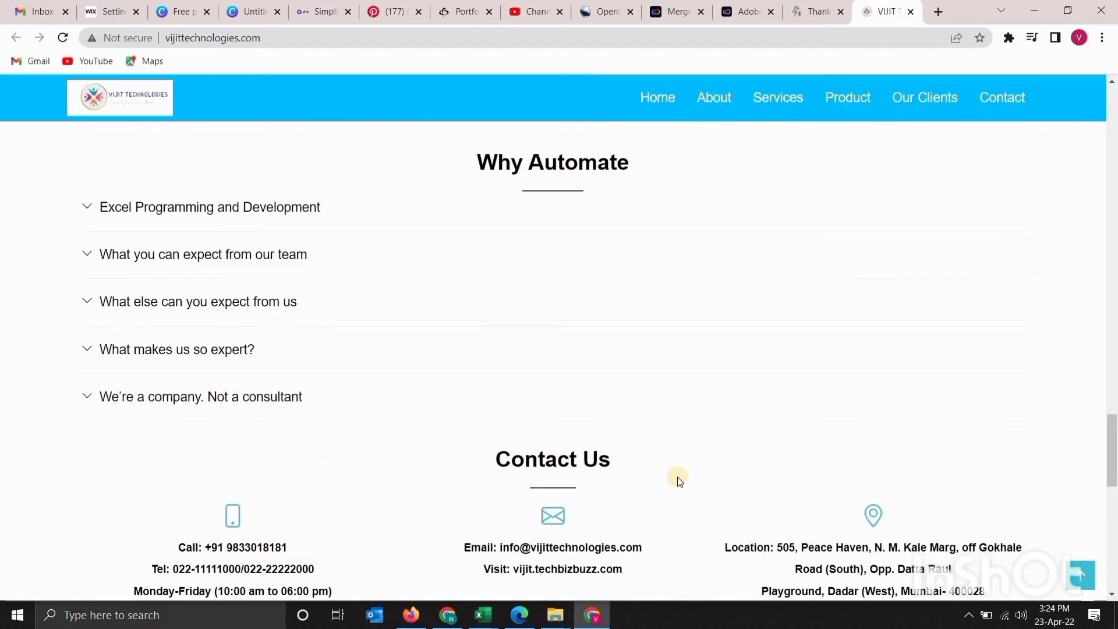
scroll(679, 481, down, 5)
scroll(679, 477, down, 1)
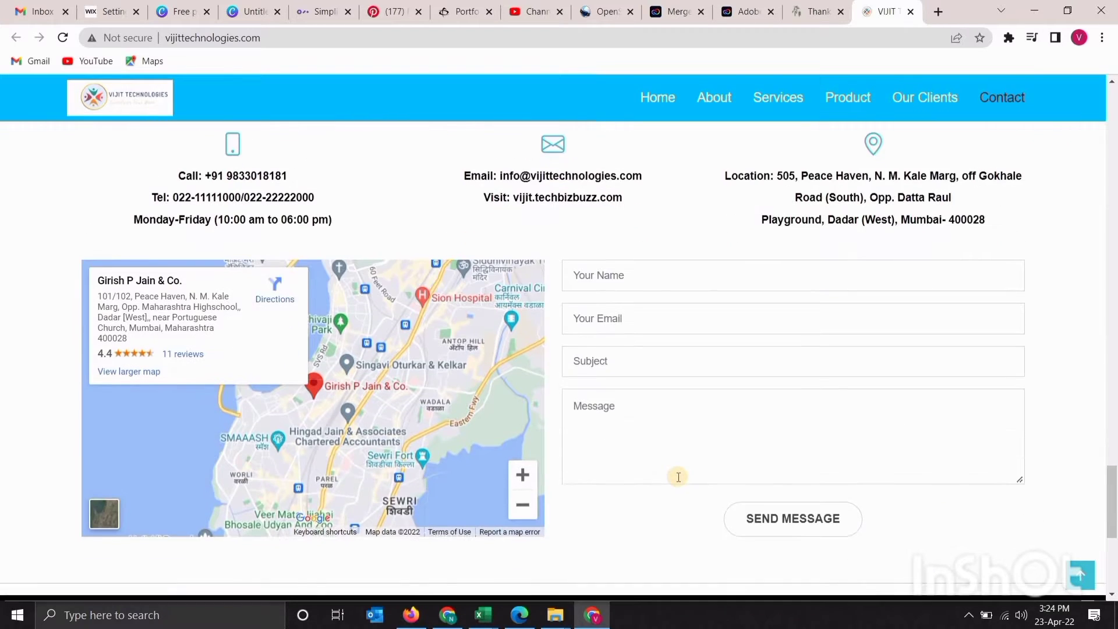
scroll(678, 477, down, 3)
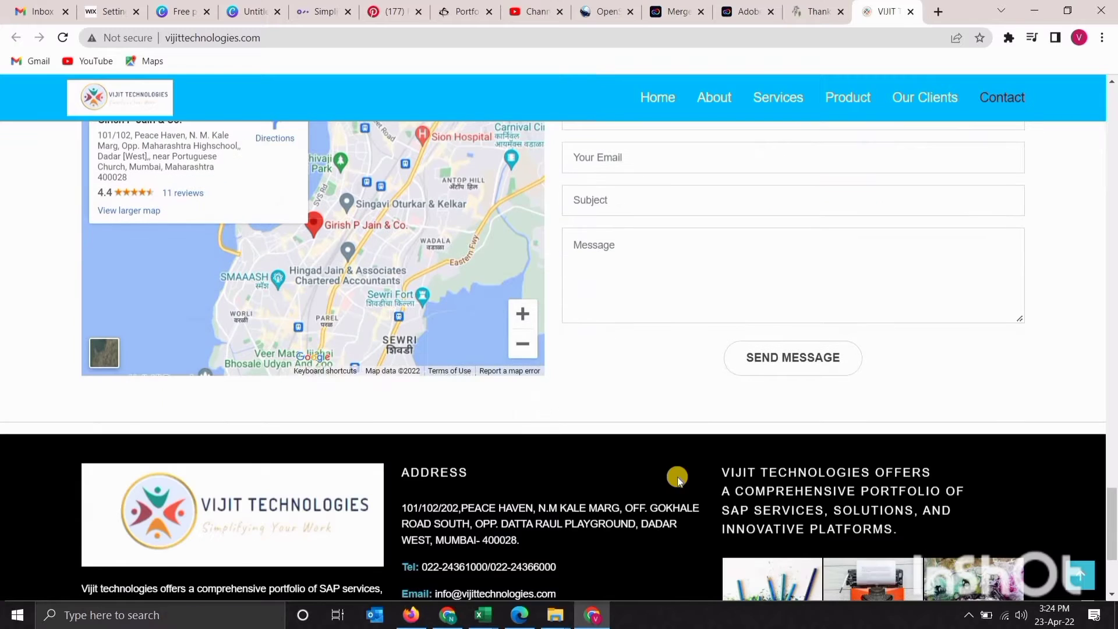
Scroll back up to the contact form, then return to the PMS workbook window
scroll(679, 479, up, 3)
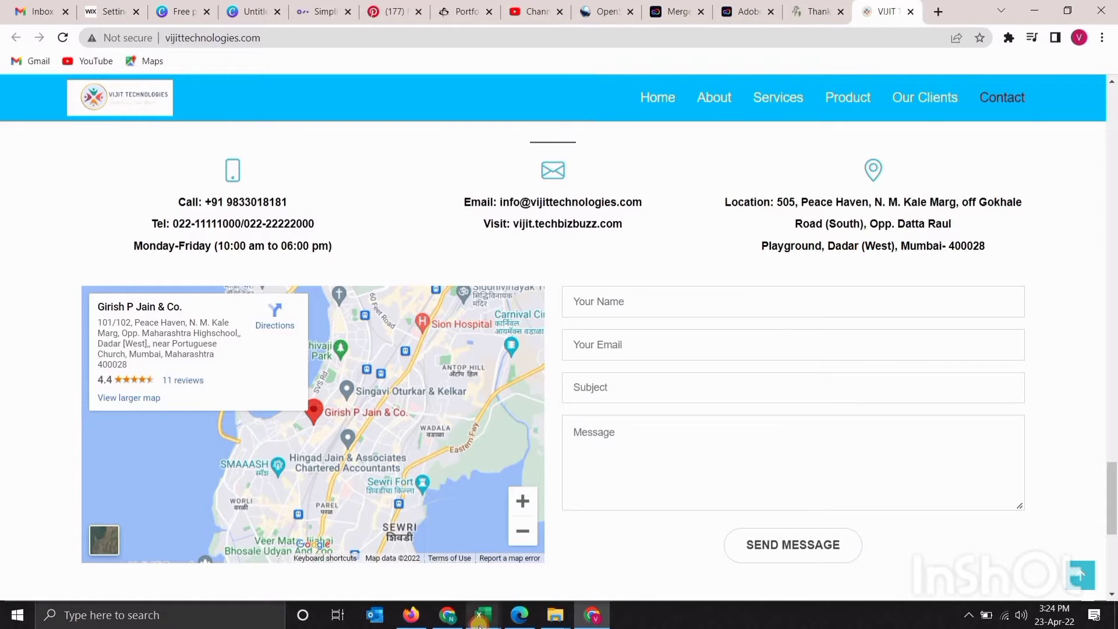
mouse_move(484, 615)
click(544, 543)
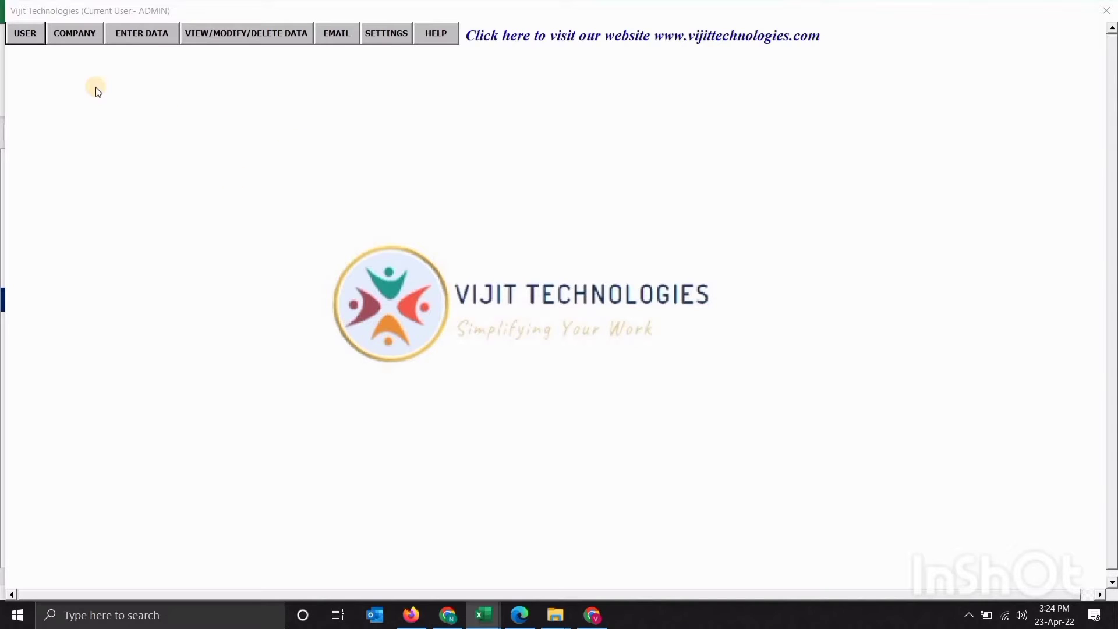
In User Creation, enter the test user's full name, password and e-mail address
click(30, 36)
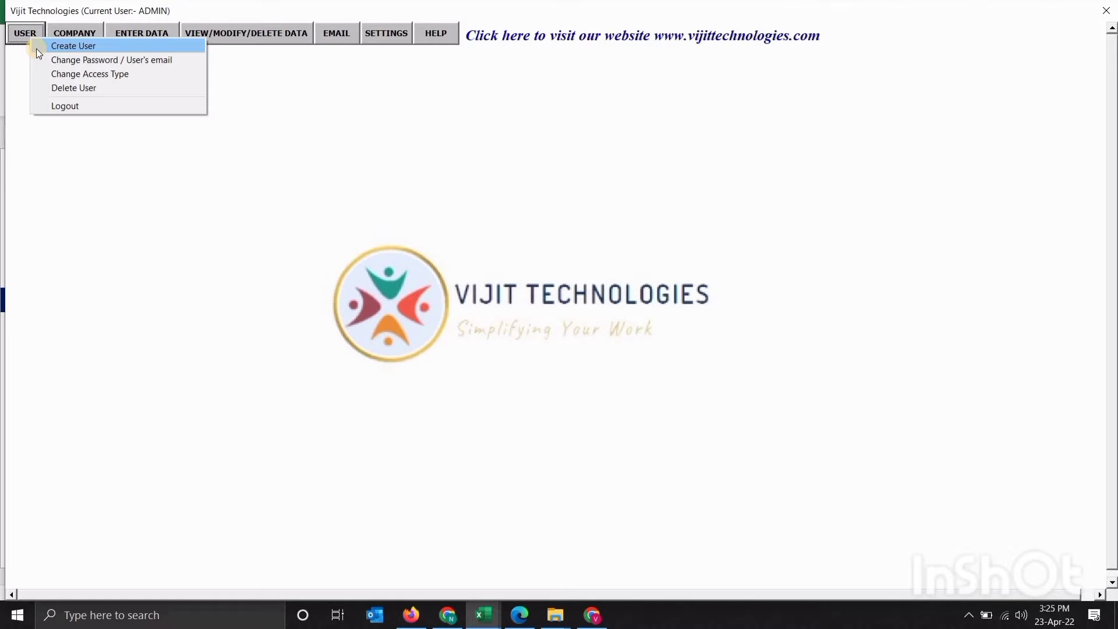
click(37, 49)
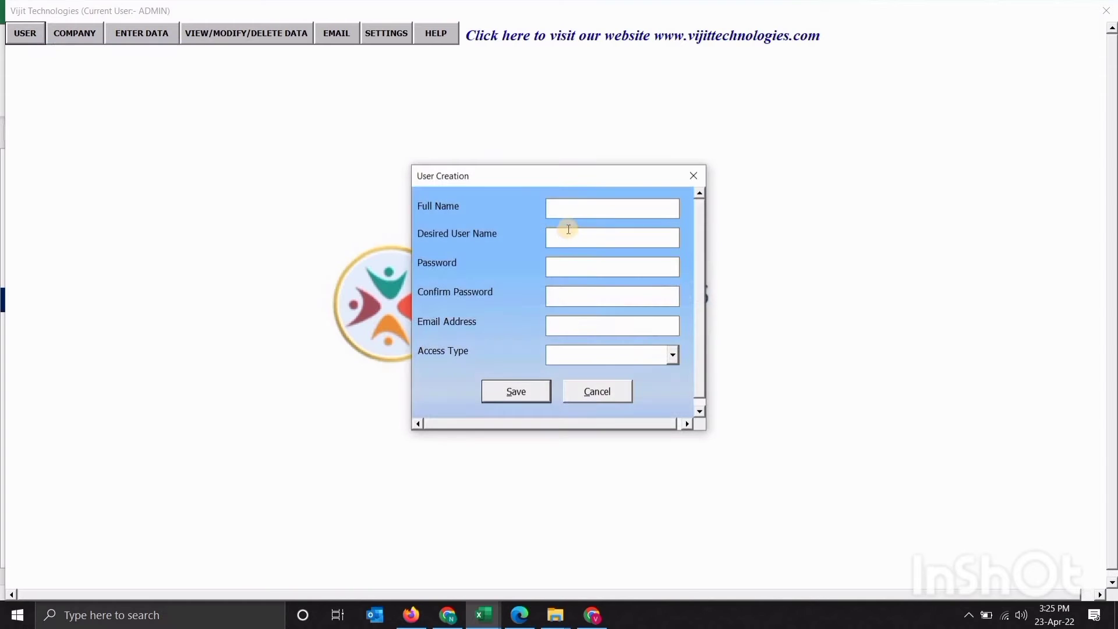
text(Xyx)
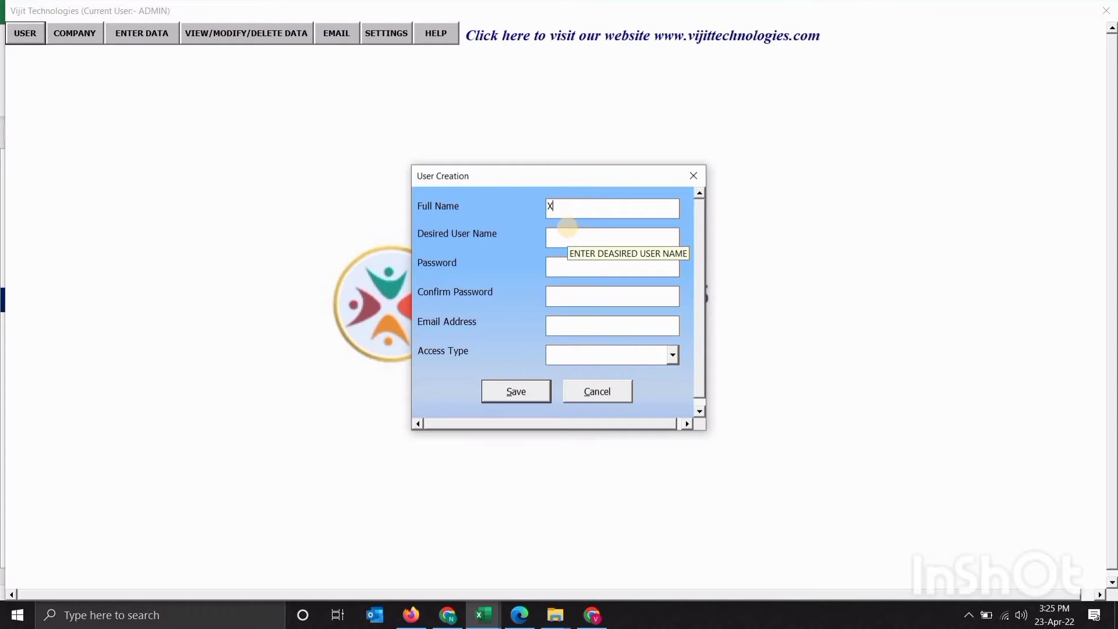
key(Tab)
key(shift+Tab)
key(End)
key(BackSpace)
text(z)
text(xy)
text(z)
key(Tab)
text(123456123456)
key(Tab)
text(xyz@gmail.om)
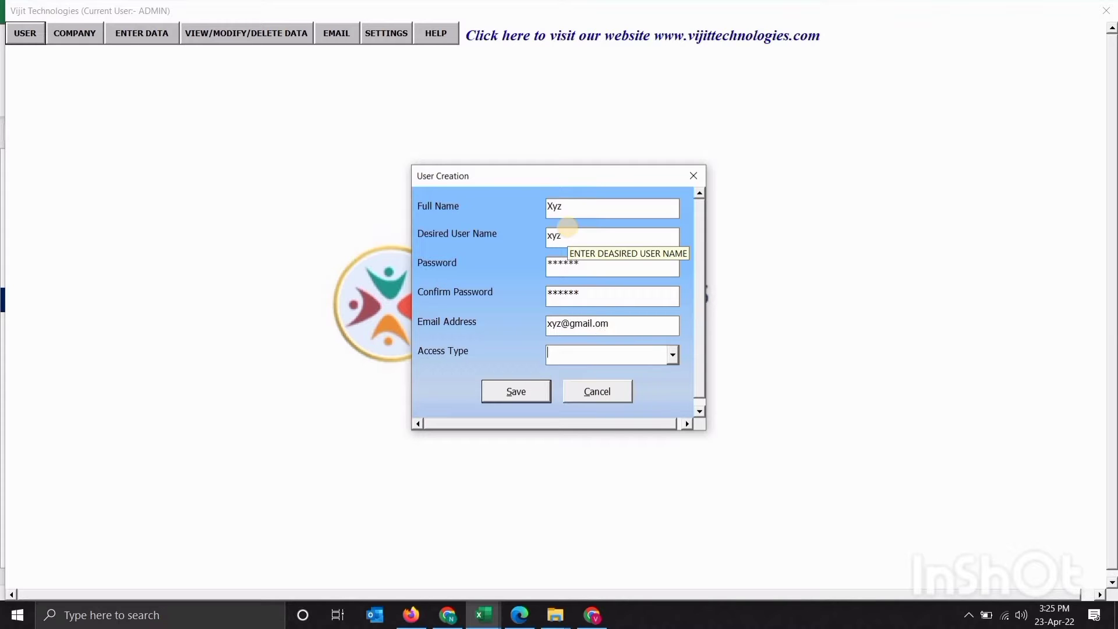
Give the new user 2-Manager access, save it and acknowledge the confirmation
click(672, 356)
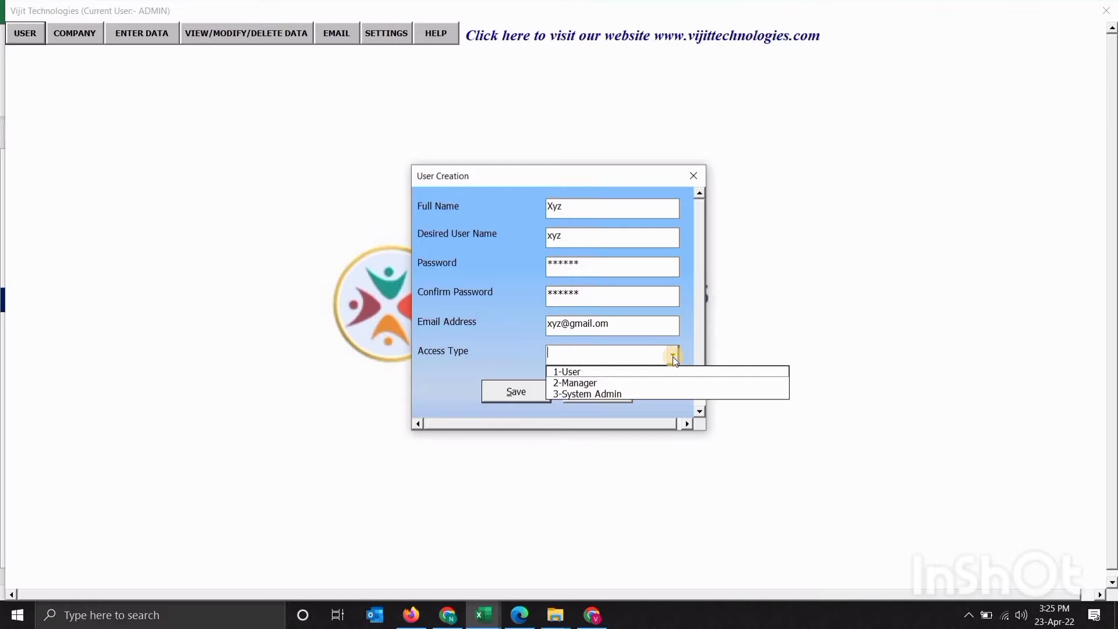
click(650, 384)
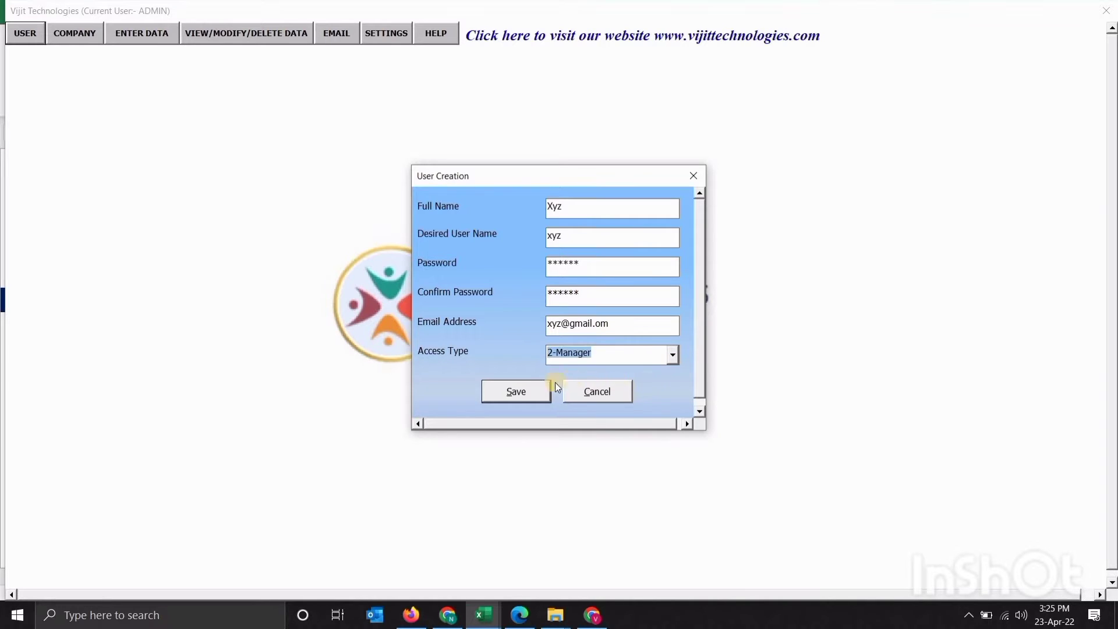
click(523, 389)
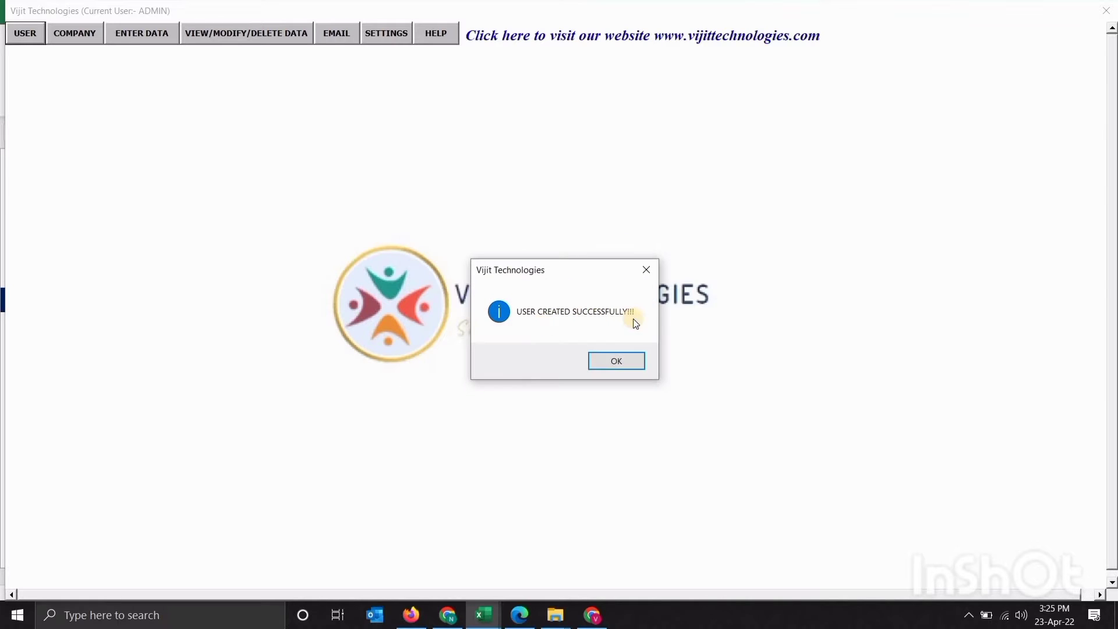
click(616, 359)
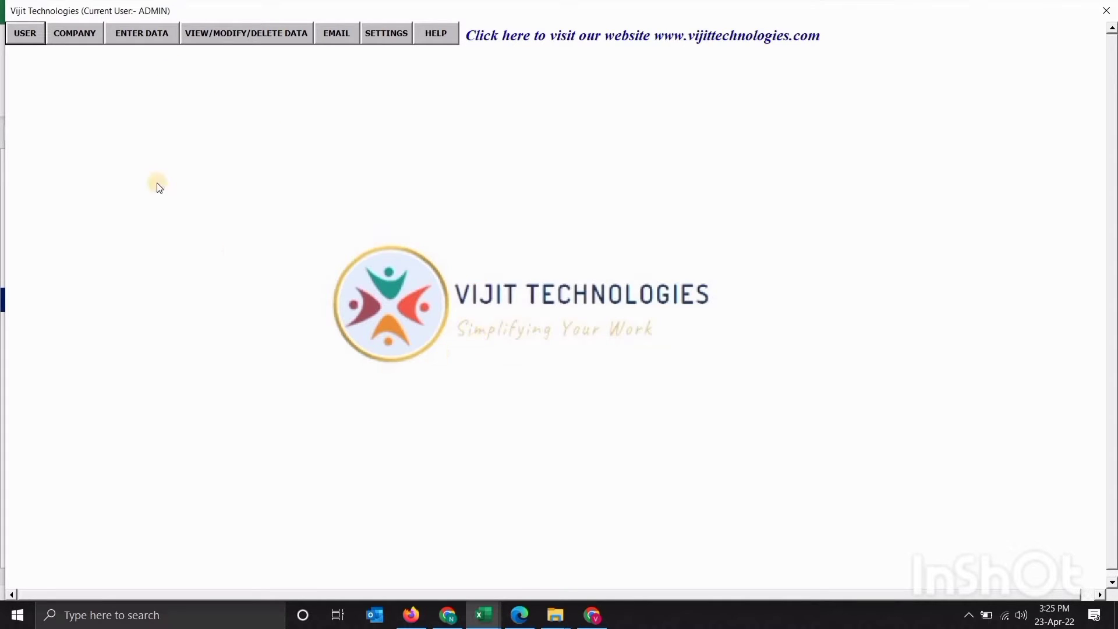
click(26, 36)
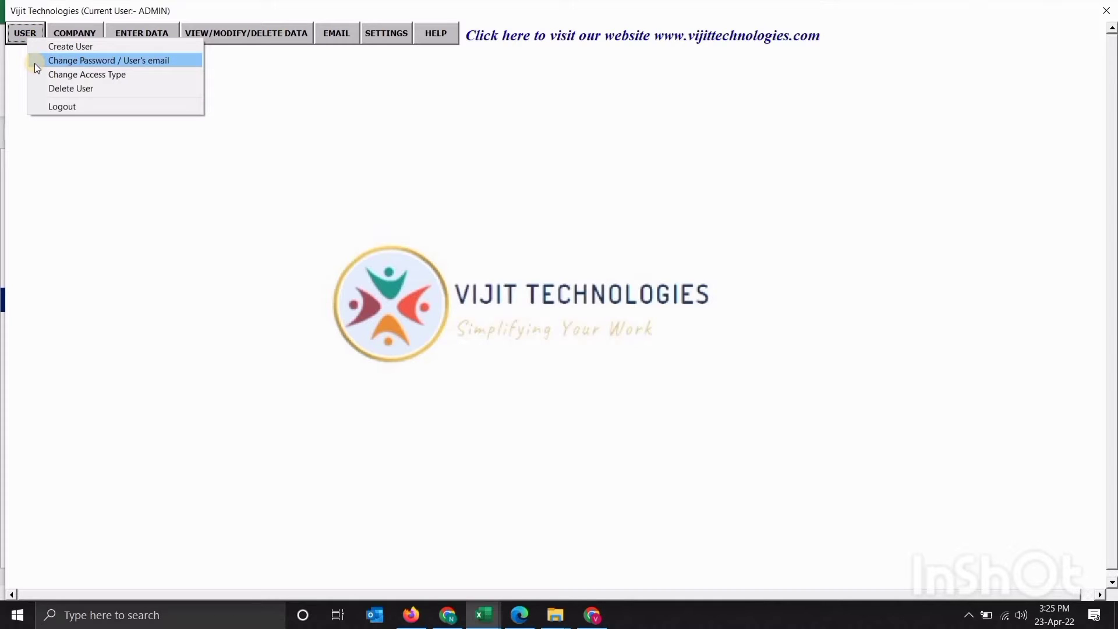
click(35, 63)
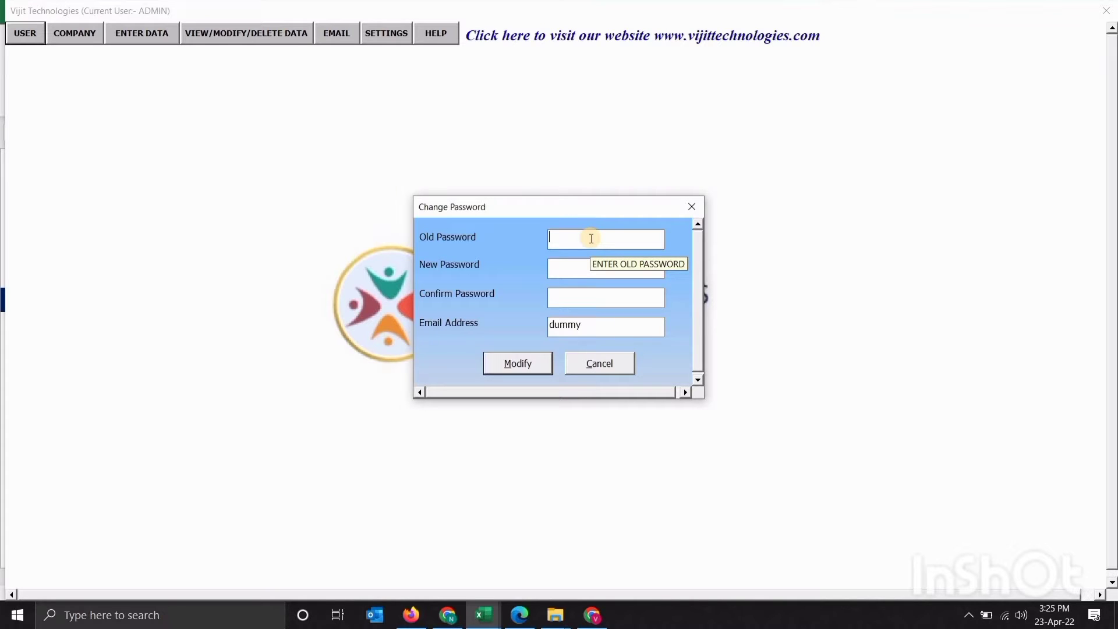
text(*********)
key(Tab)
text(*****************)
Replace the dummy e-mail with the new address and apply the changes with Modify
click(604, 329)
double_click(604, 329)
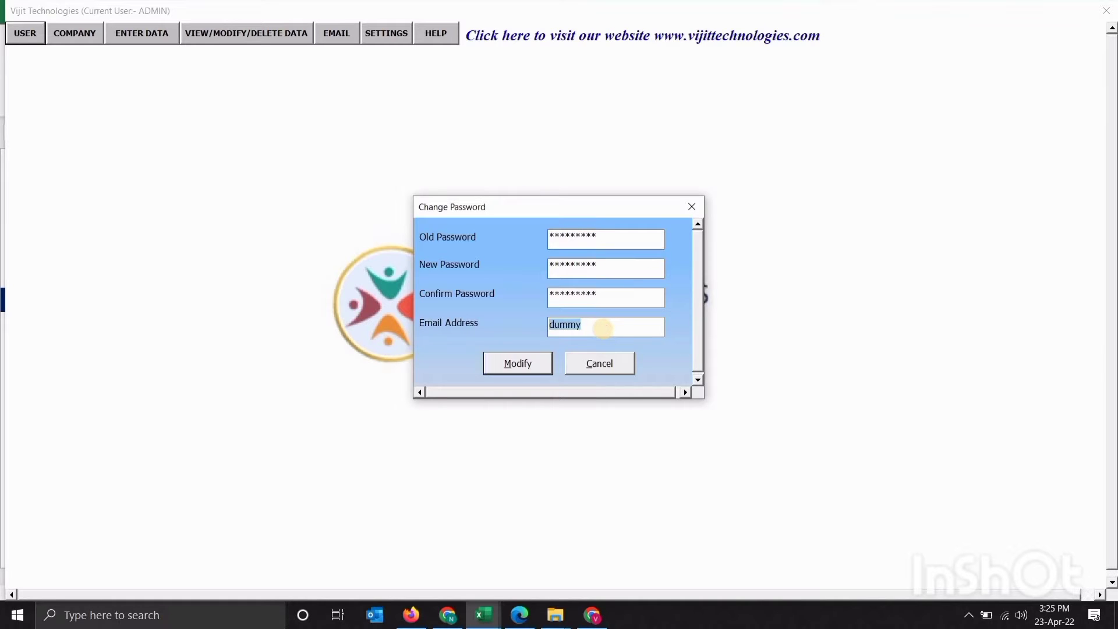
text(xyz@gmail.com)
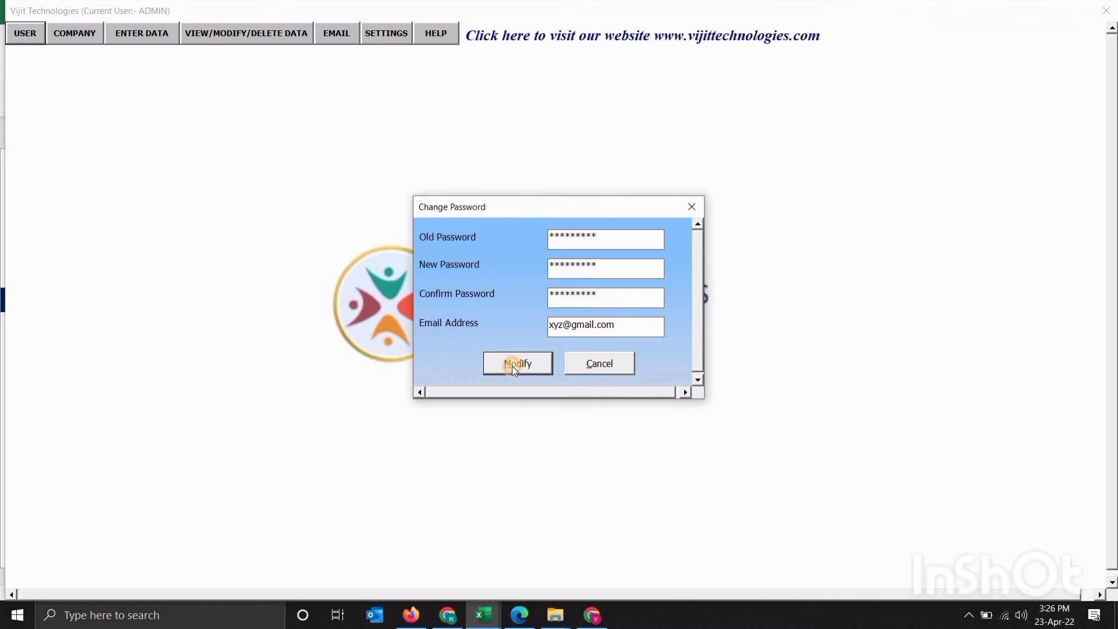
click(513, 365)
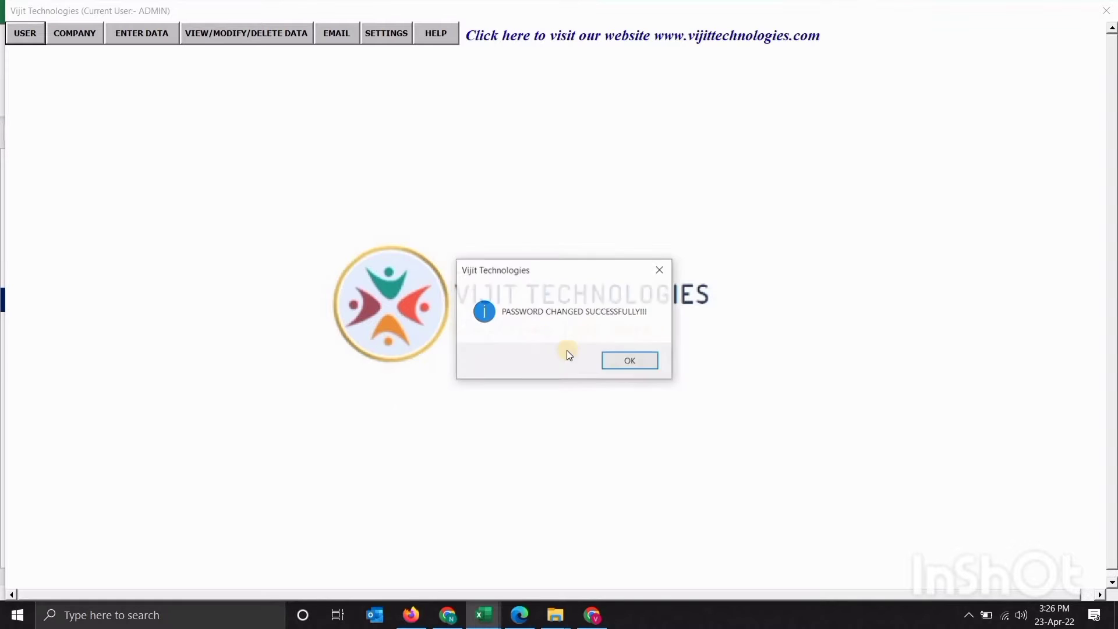
click(622, 360)
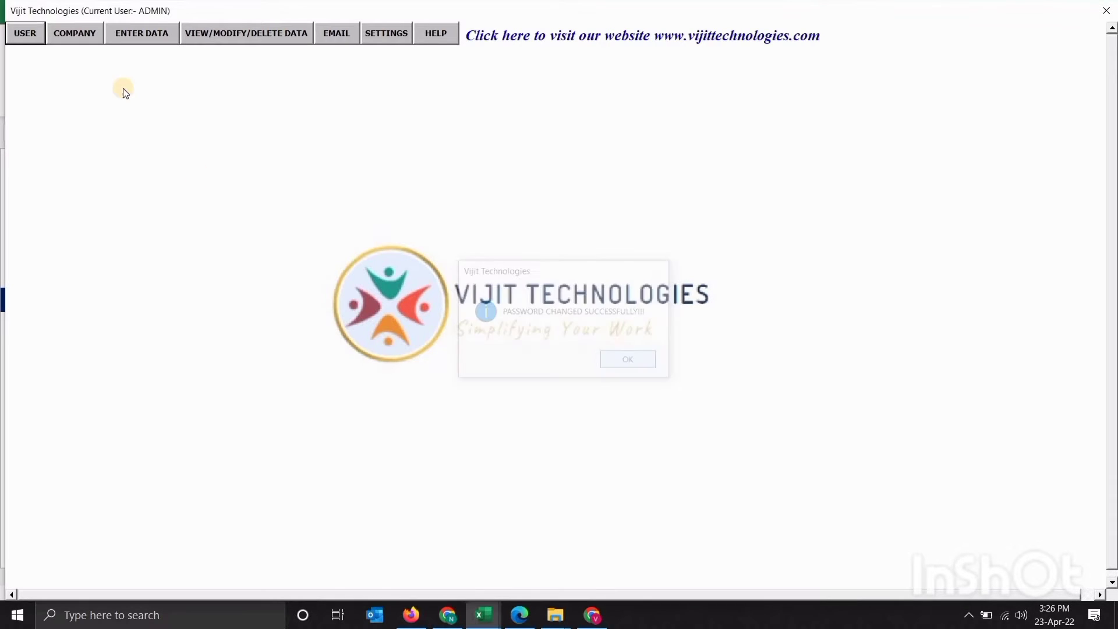
click(25, 34)
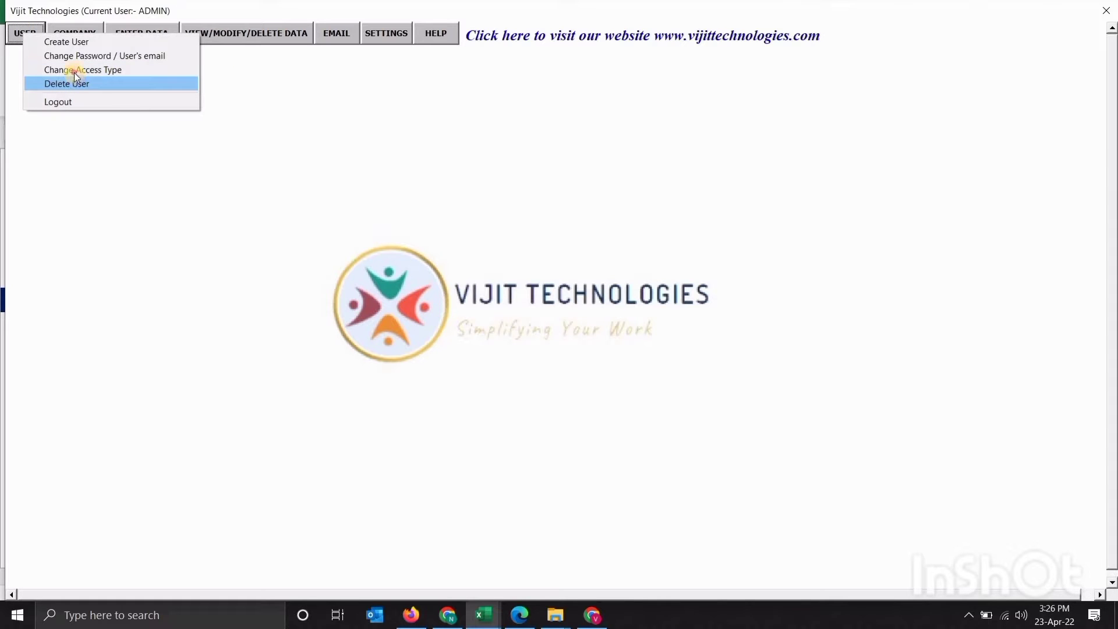
click(75, 71)
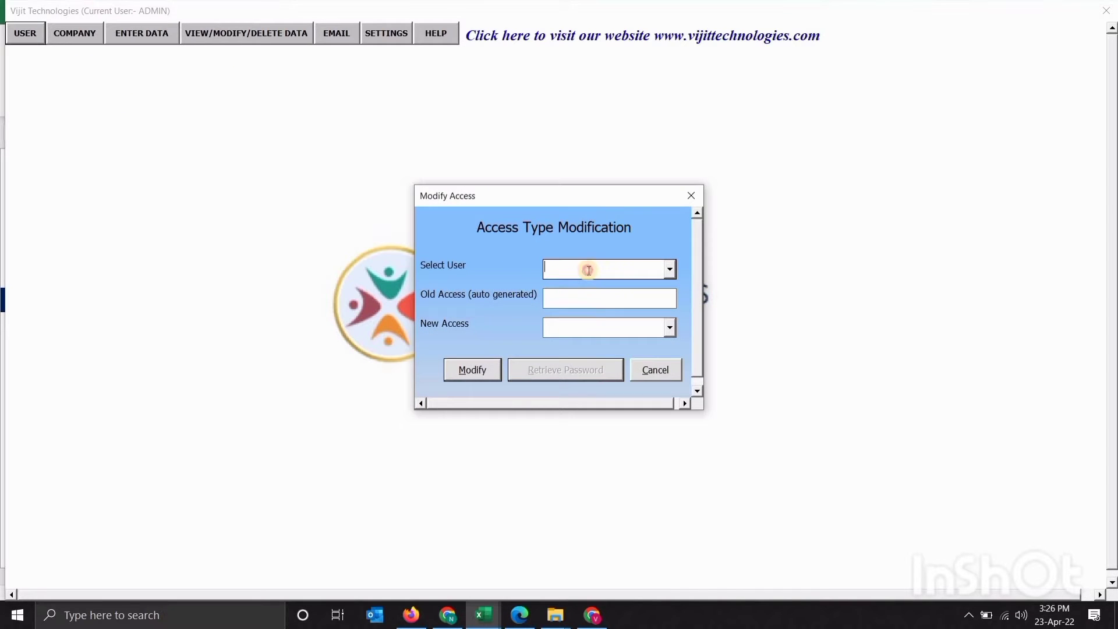
click(668, 270)
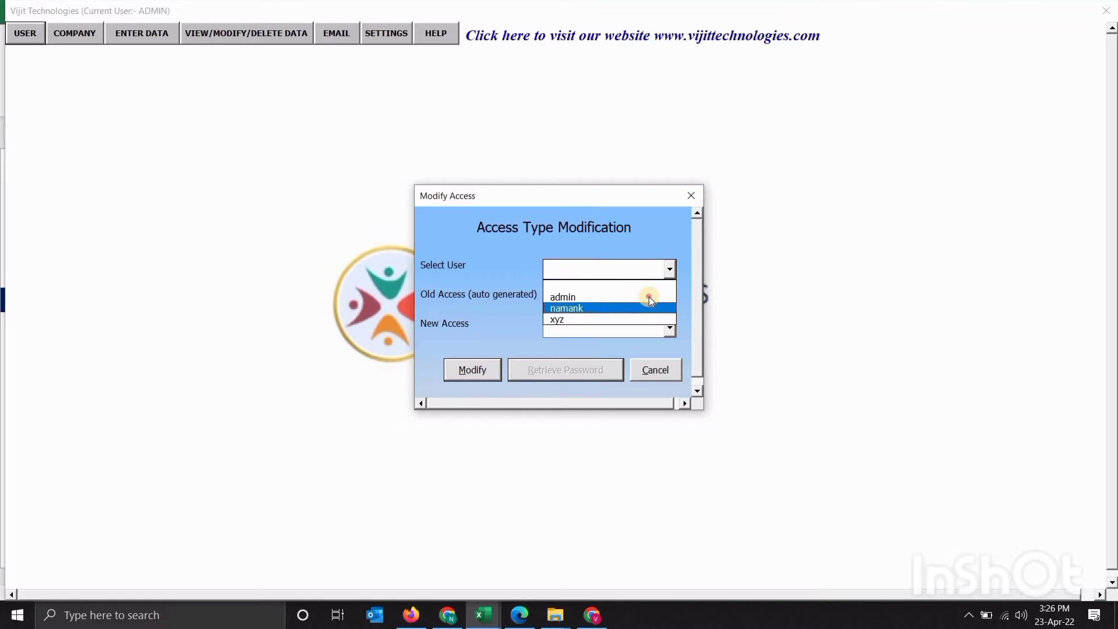
click(646, 297)
click(656, 327)
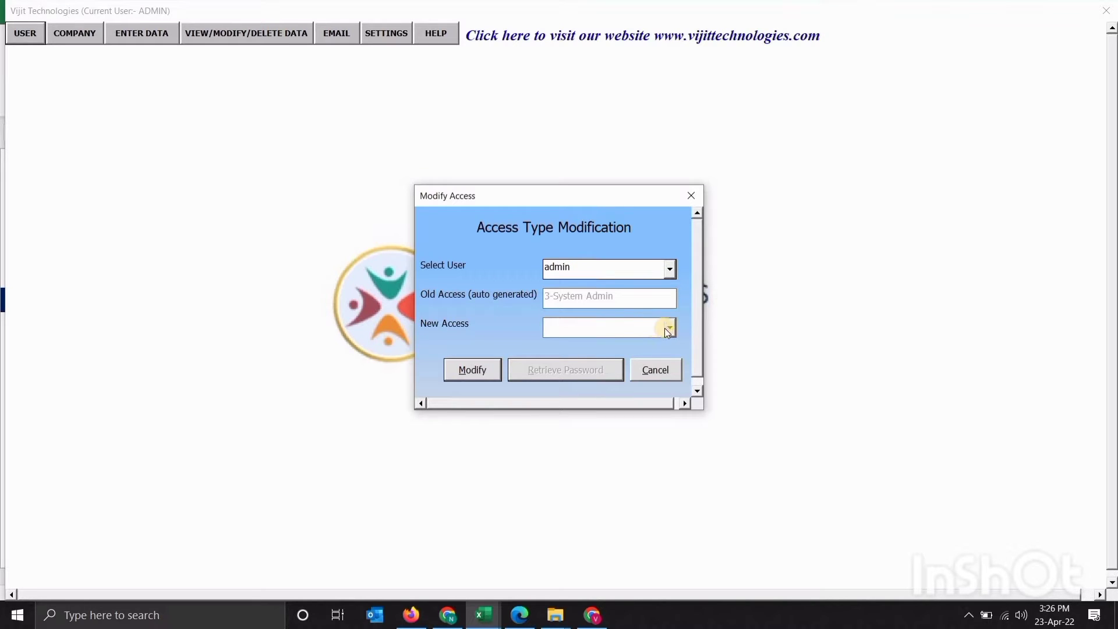
click(668, 328)
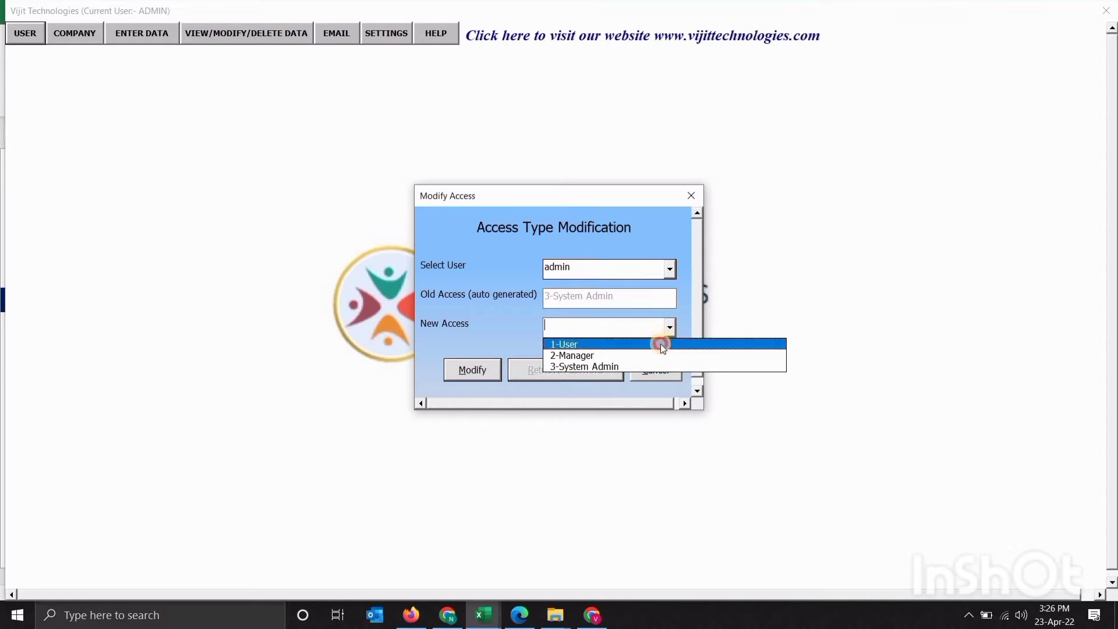
click(660, 343)
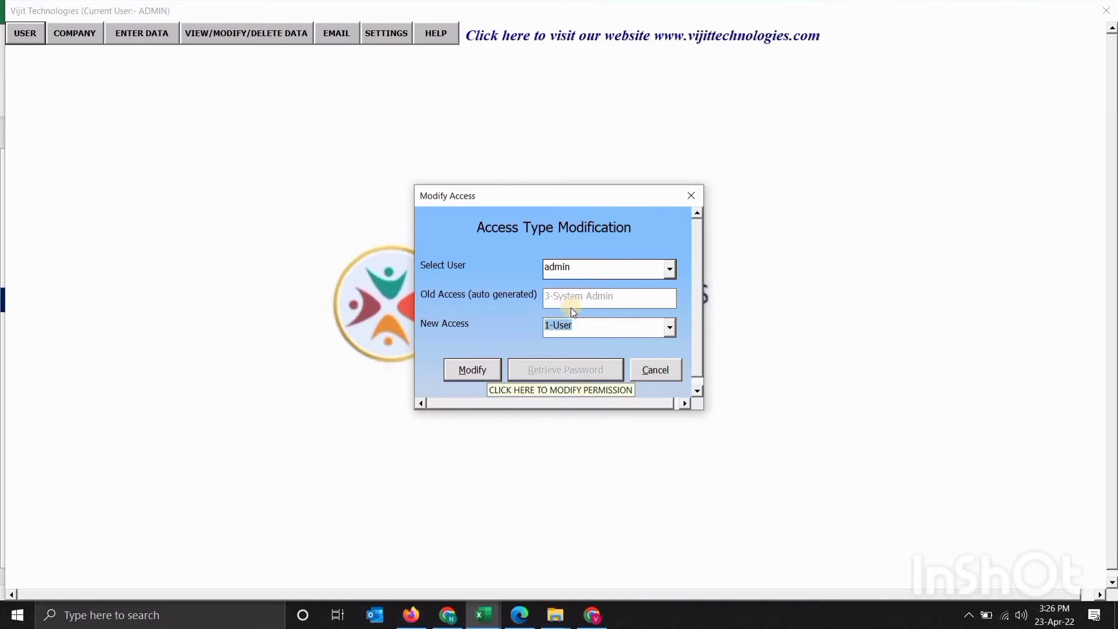
click(692, 196)
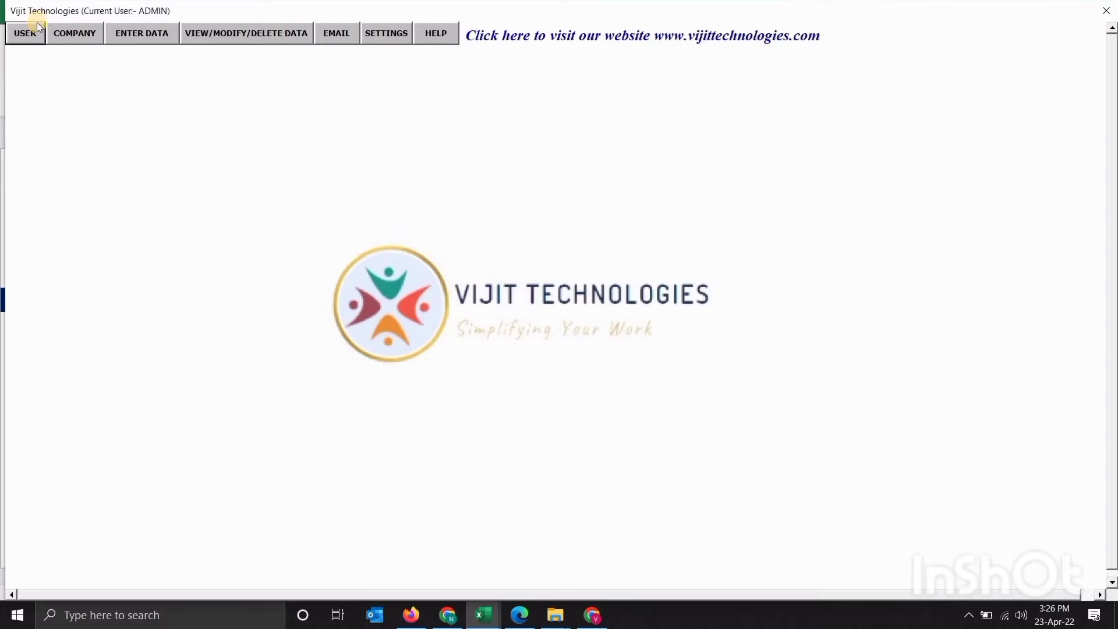
Delete the test user through USER > Delete User, confirming Yes twice and acknowledging
click(30, 33)
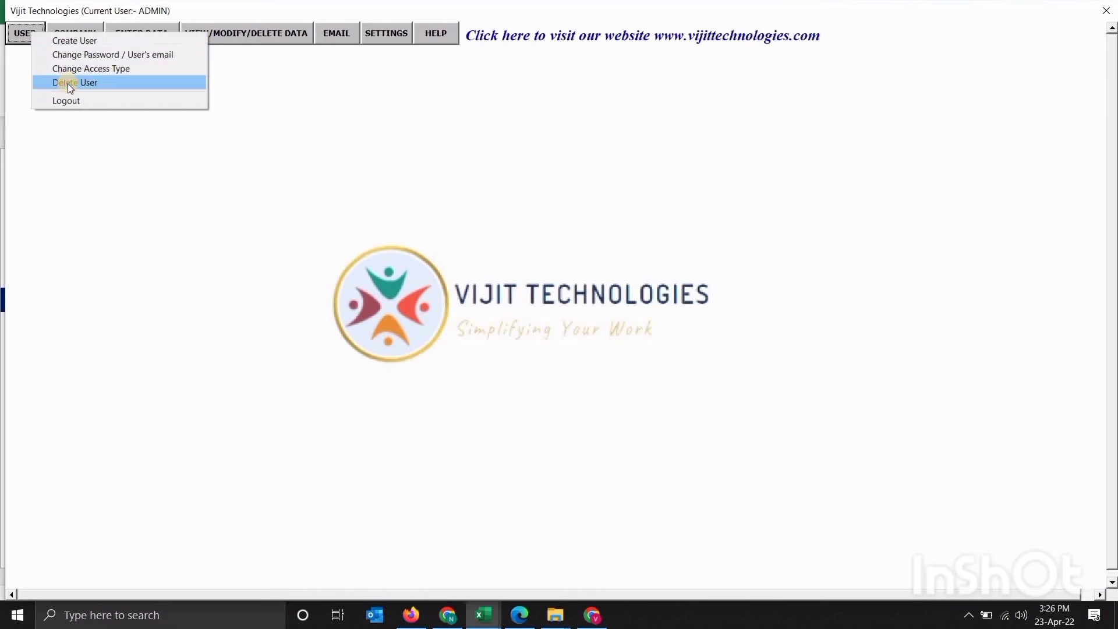
click(68, 83)
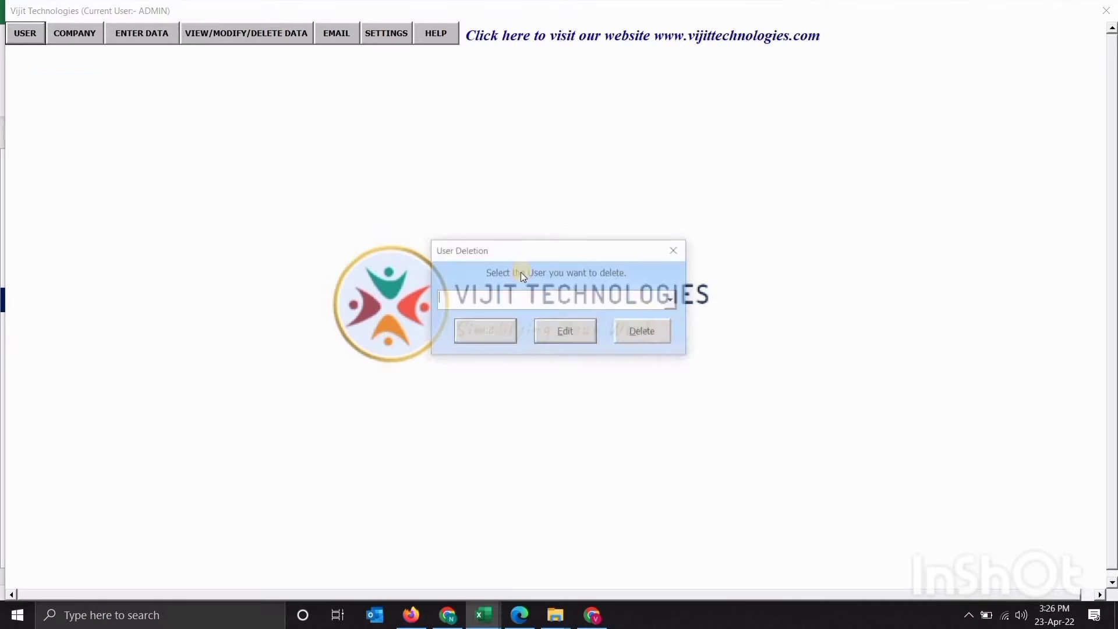
click(676, 299)
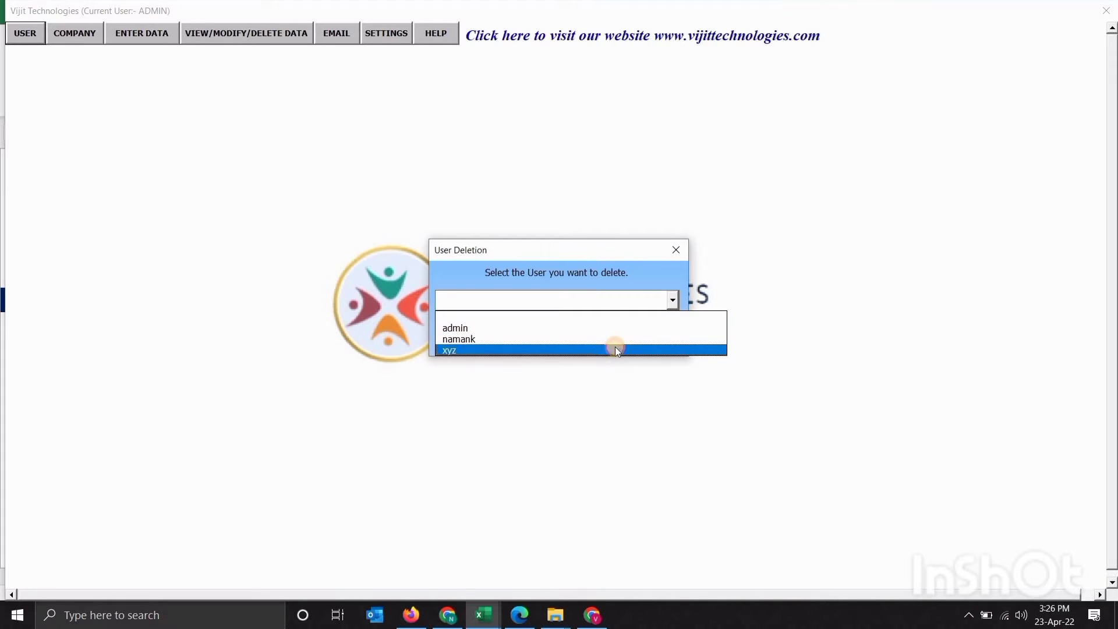
click(612, 348)
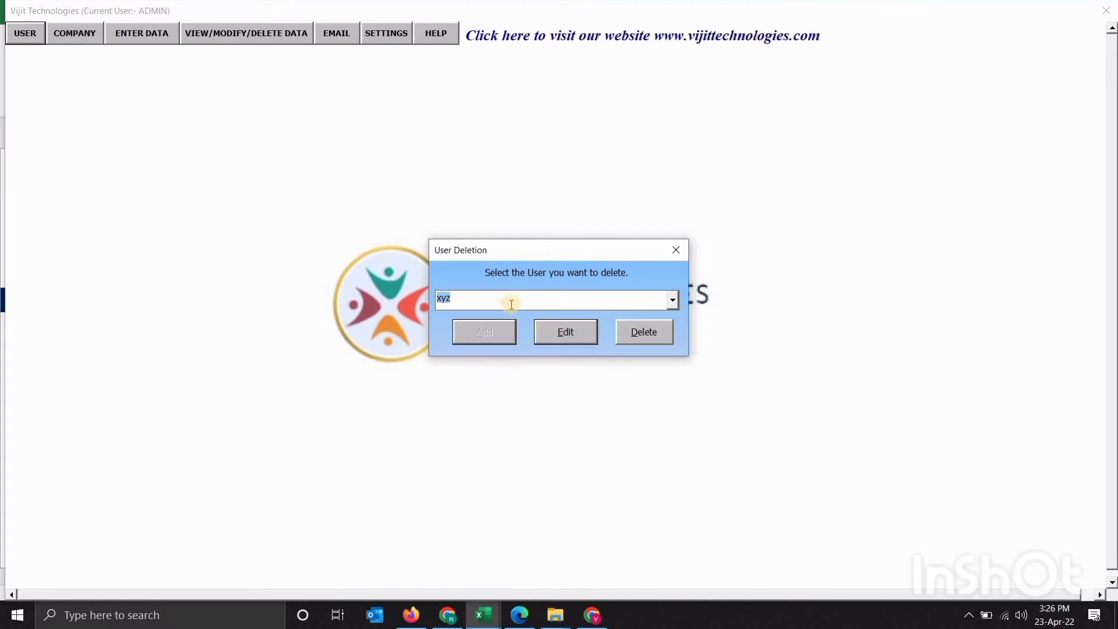
click(633, 337)
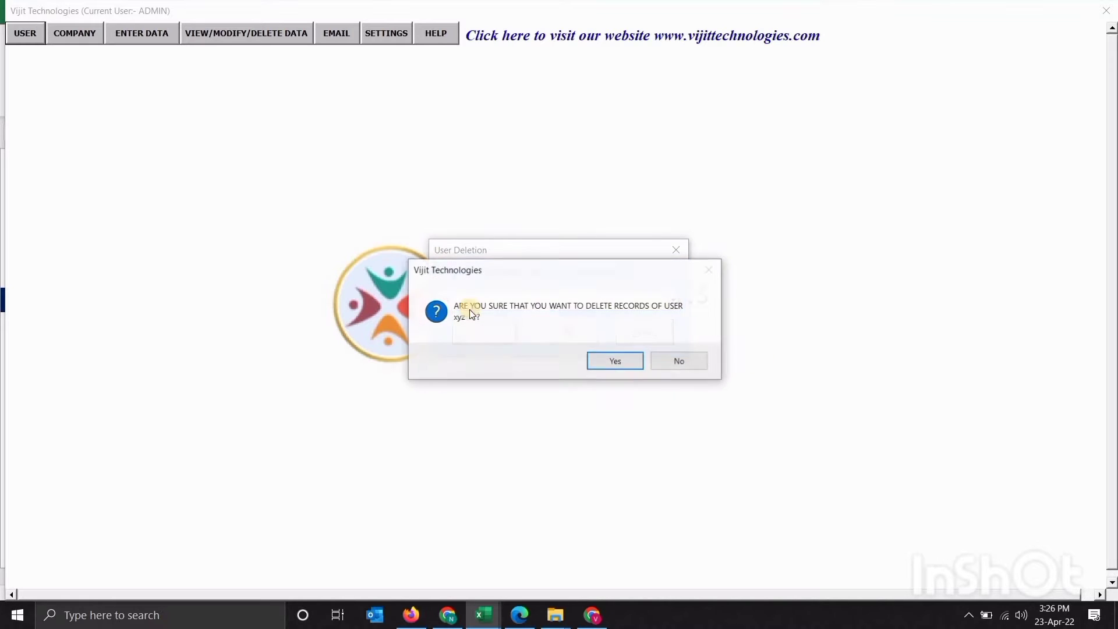
click(624, 364)
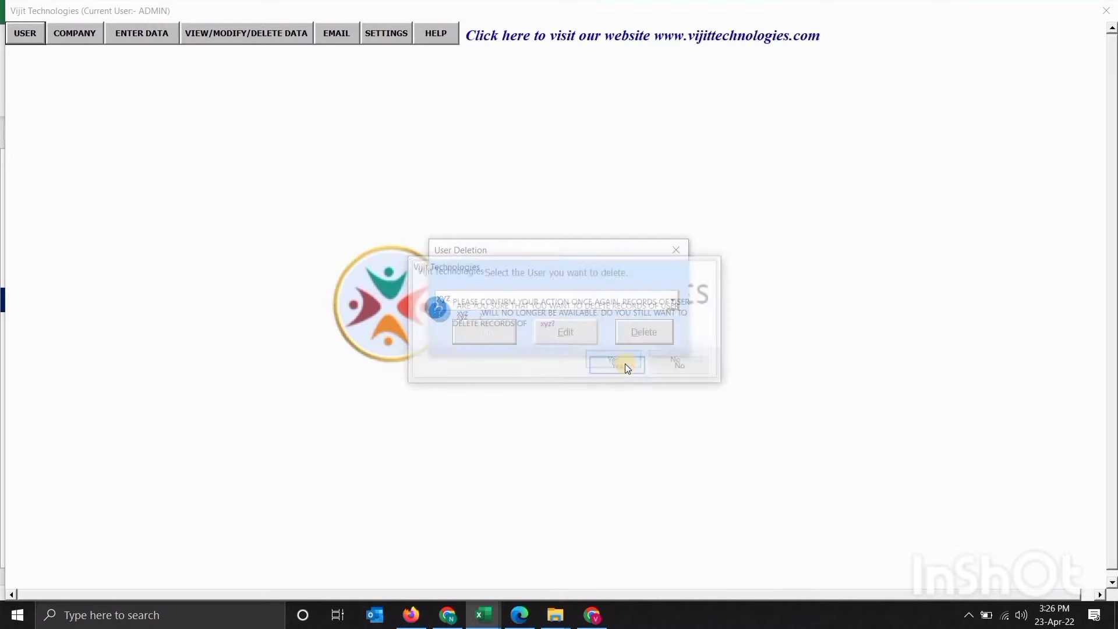
click(609, 366)
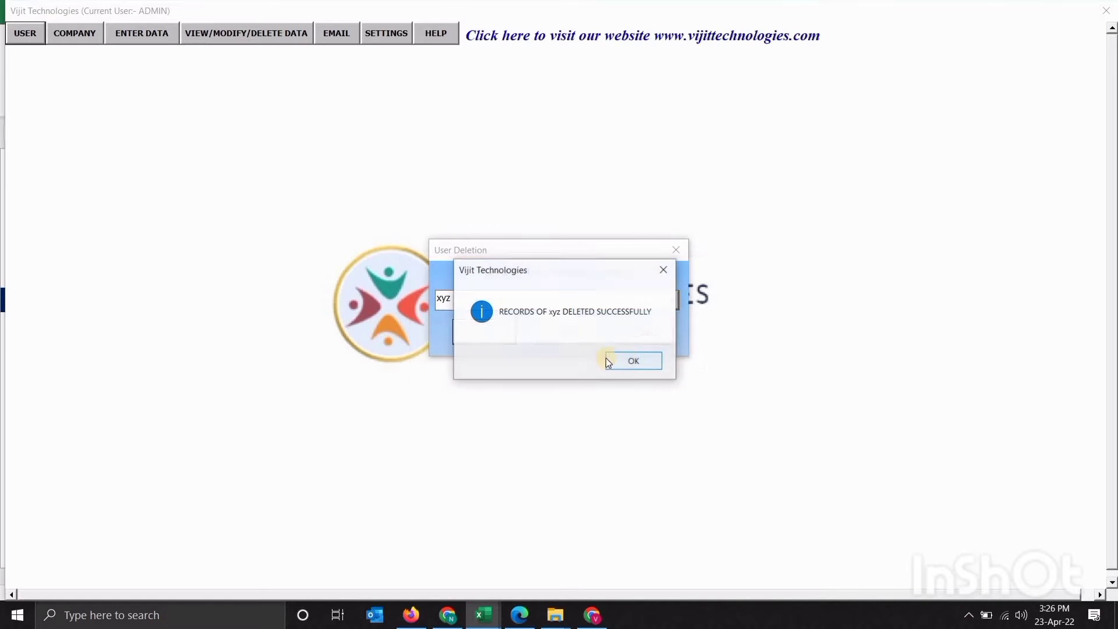
click(627, 358)
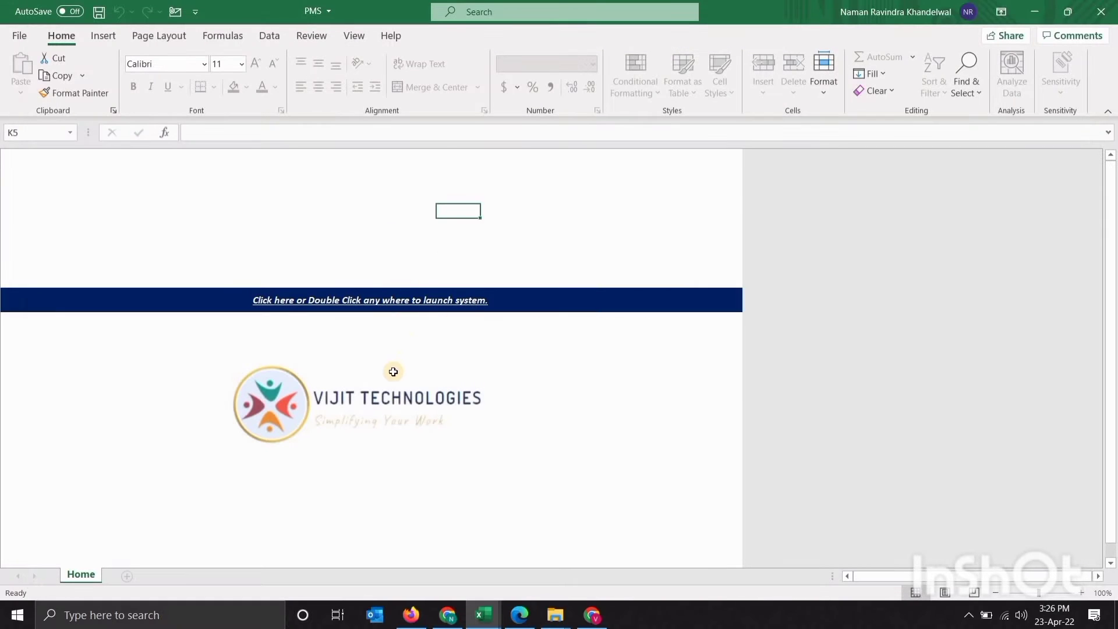
Relaunch from the launch sheet and log in as admin, dismissing the welcome message
click(371, 375)
double_click(372, 375)
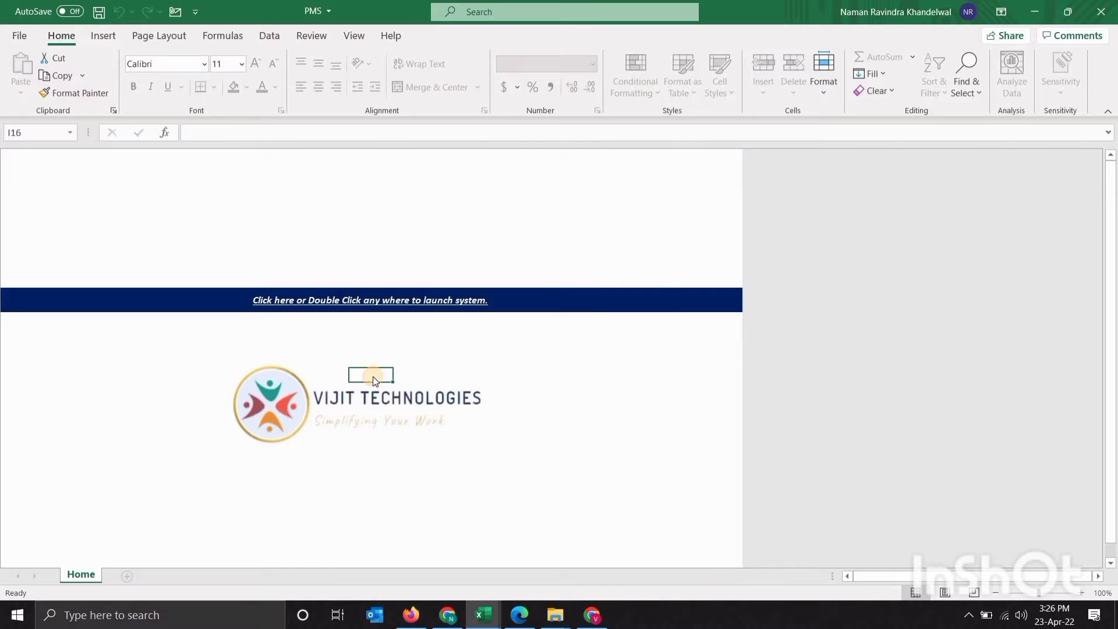
text(admin)
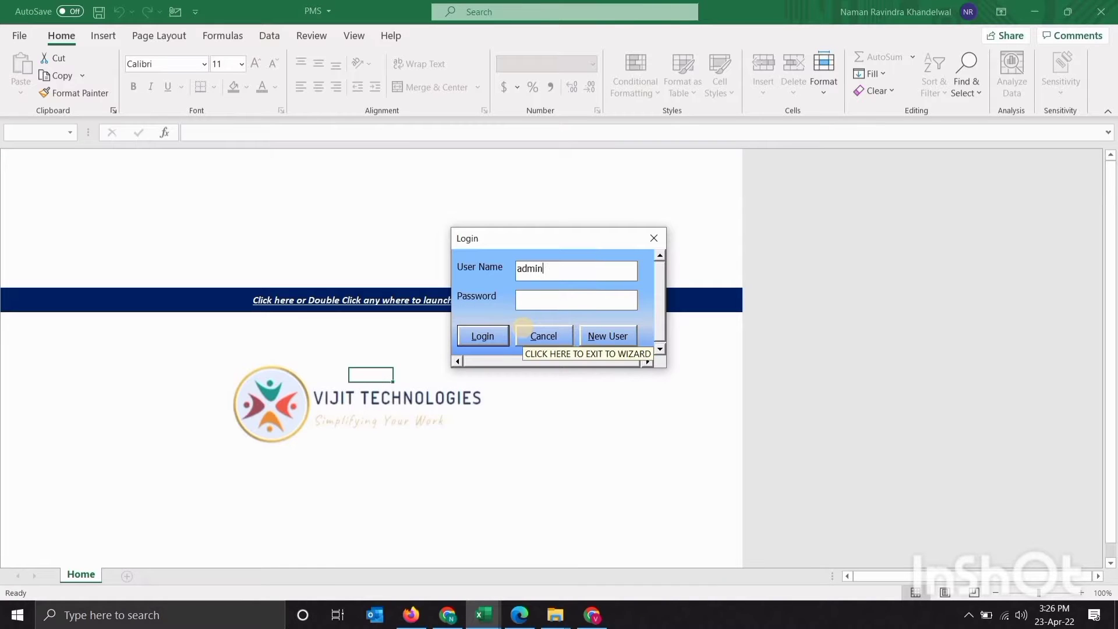
text(********)
key(Return)
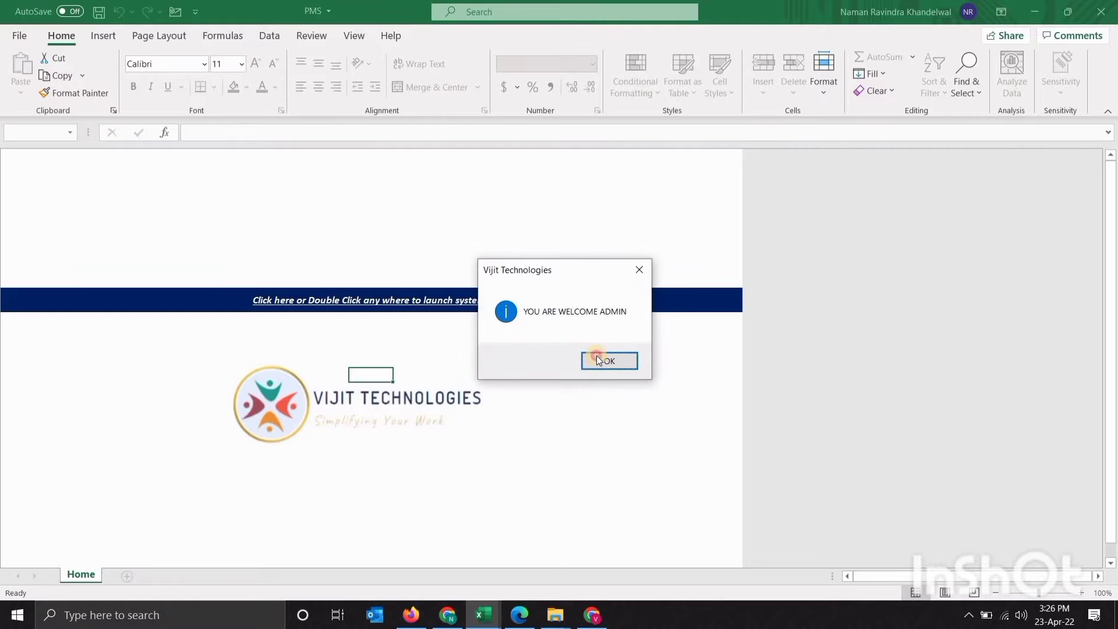
click(597, 356)
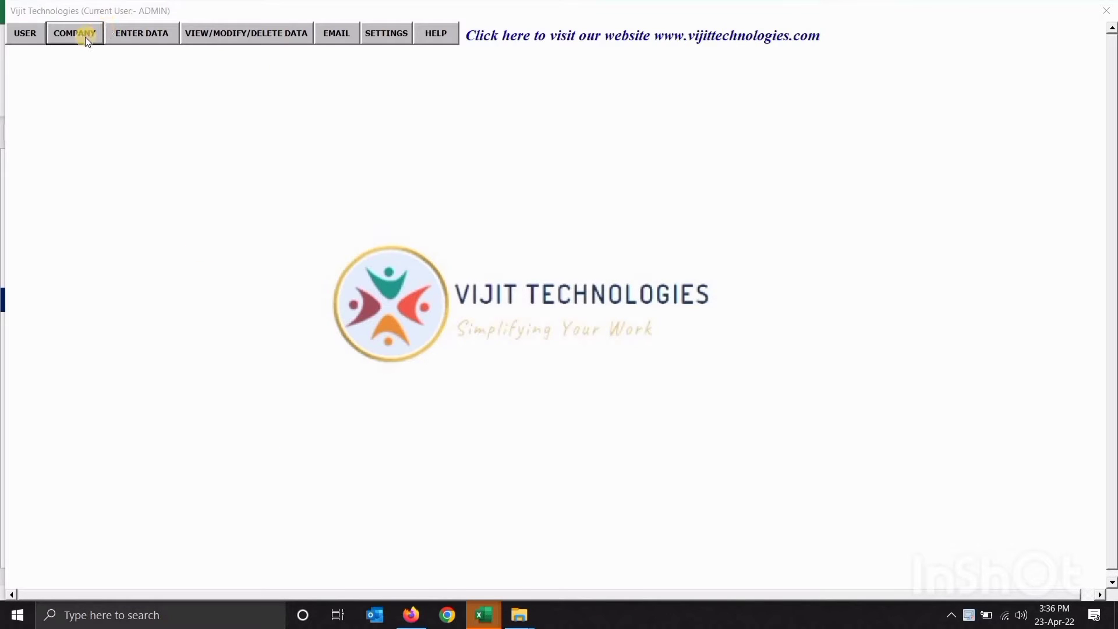
Open Company Master and load the Vijit technologies record for editing
click(85, 36)
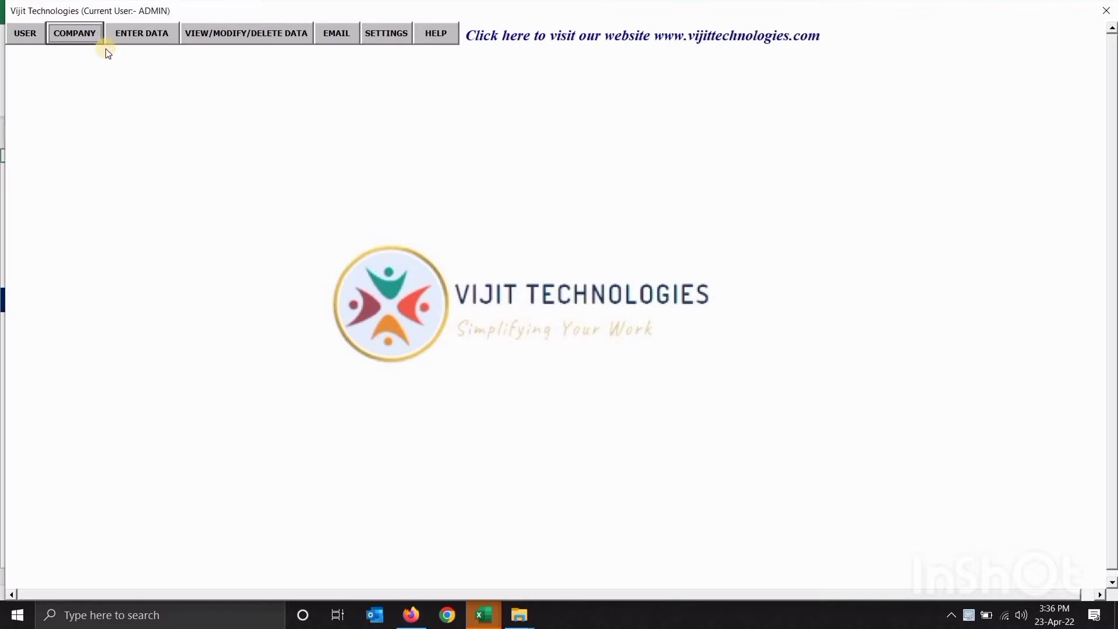
click(110, 51)
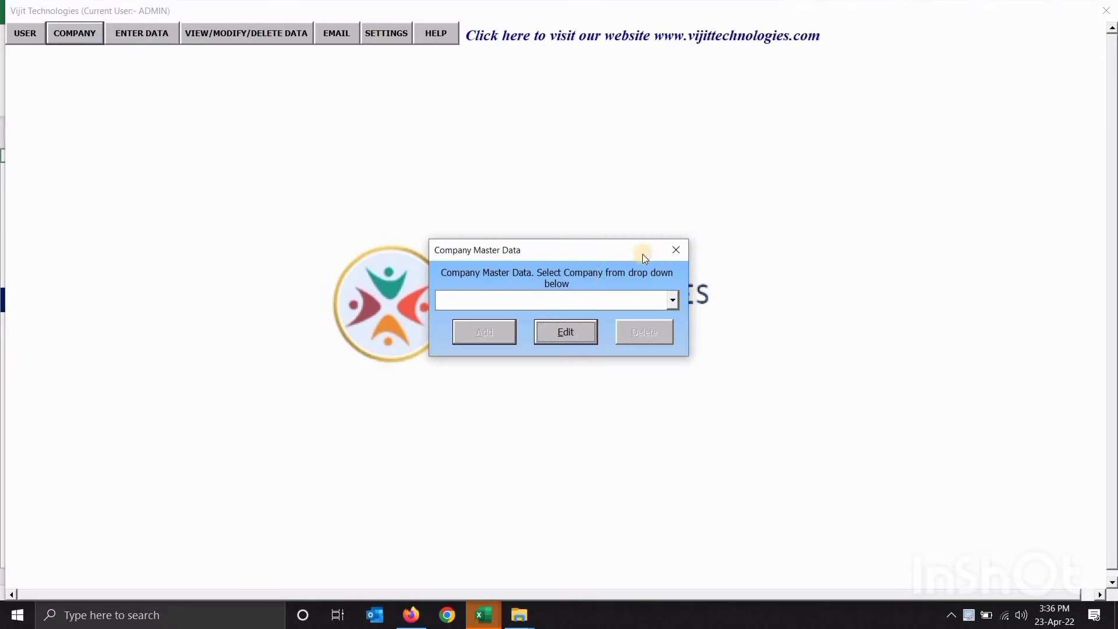
click(671, 302)
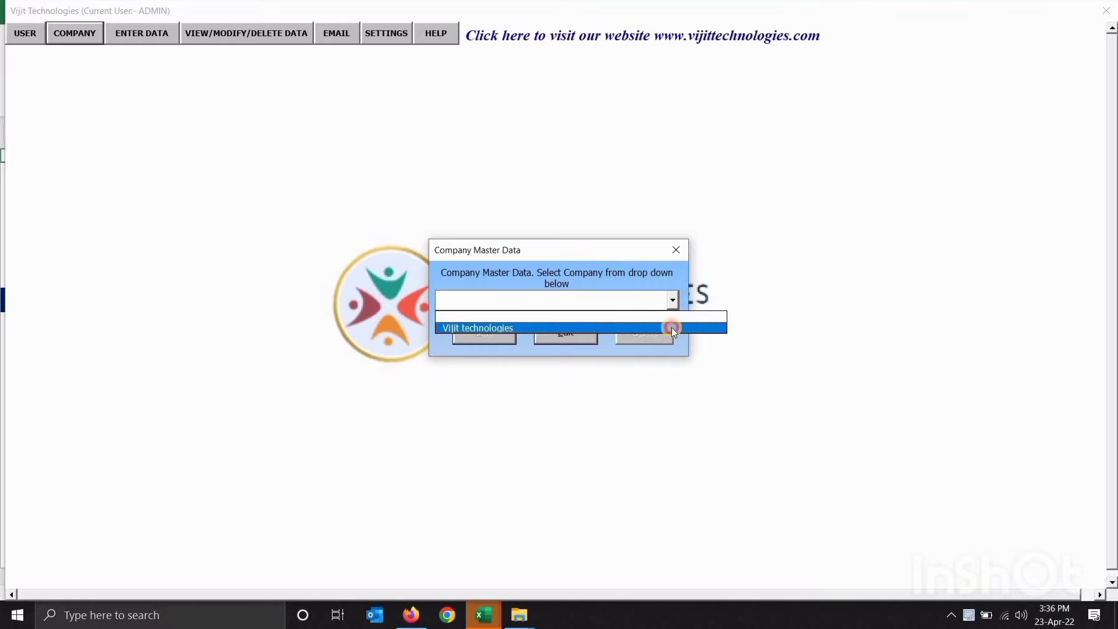
click(672, 327)
click(569, 334)
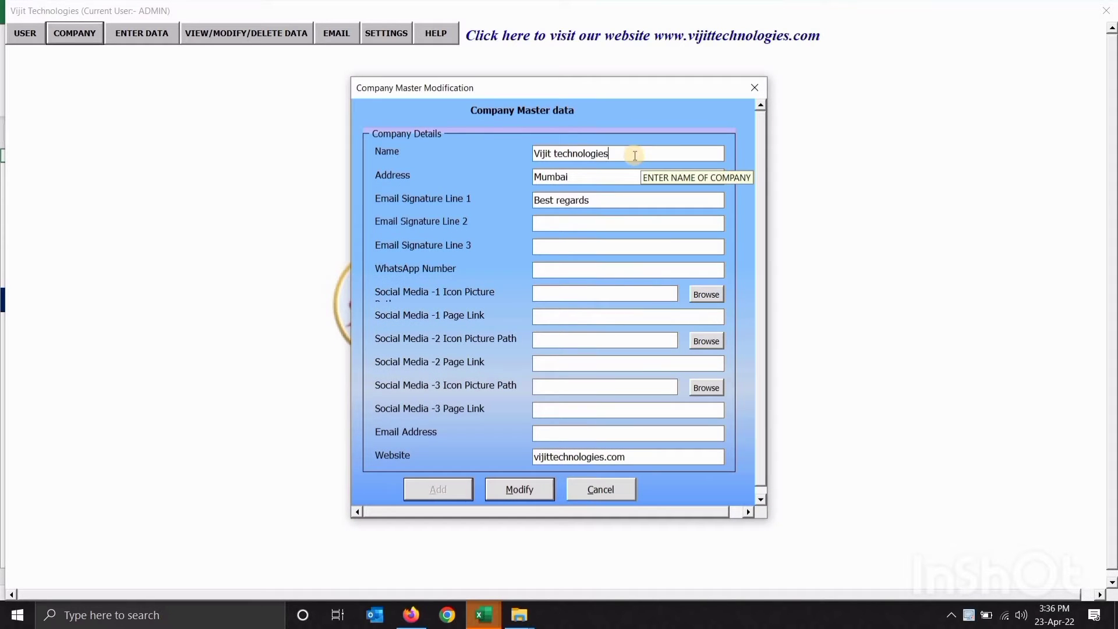
Edit the address, signature, social media and email address fields, then save with Modify
click(620, 178)
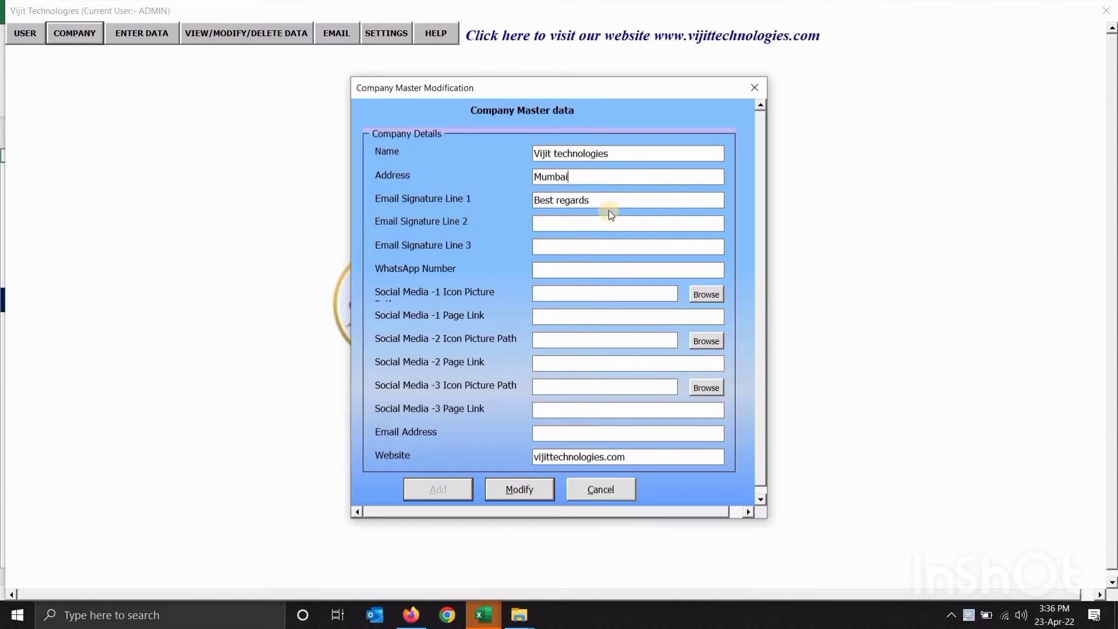
click(603, 223)
click(560, 292)
click(576, 317)
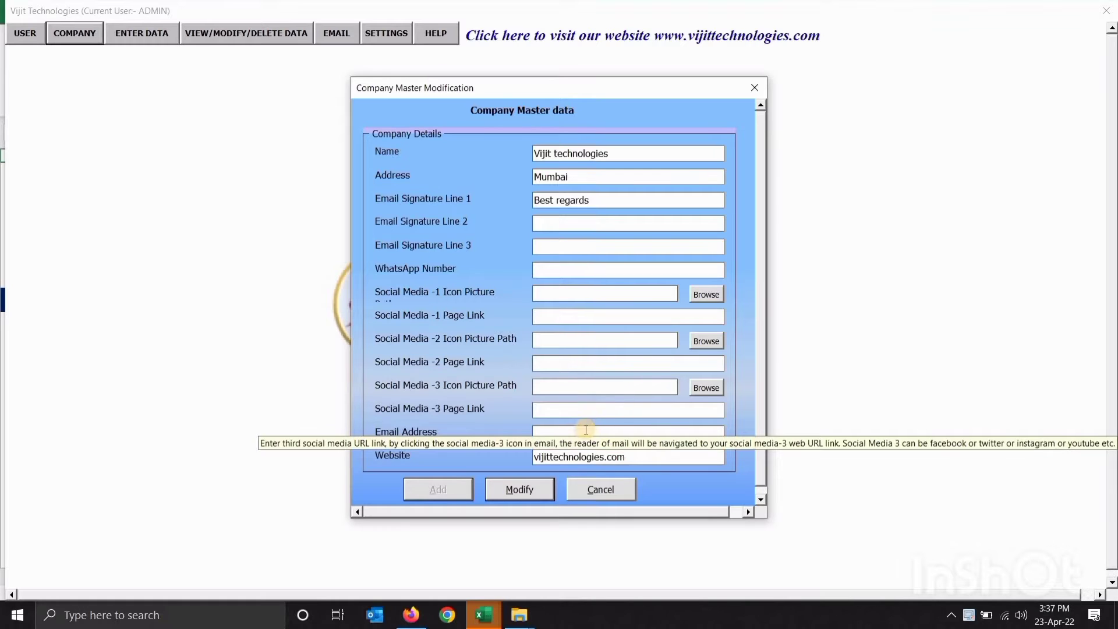
click(586, 430)
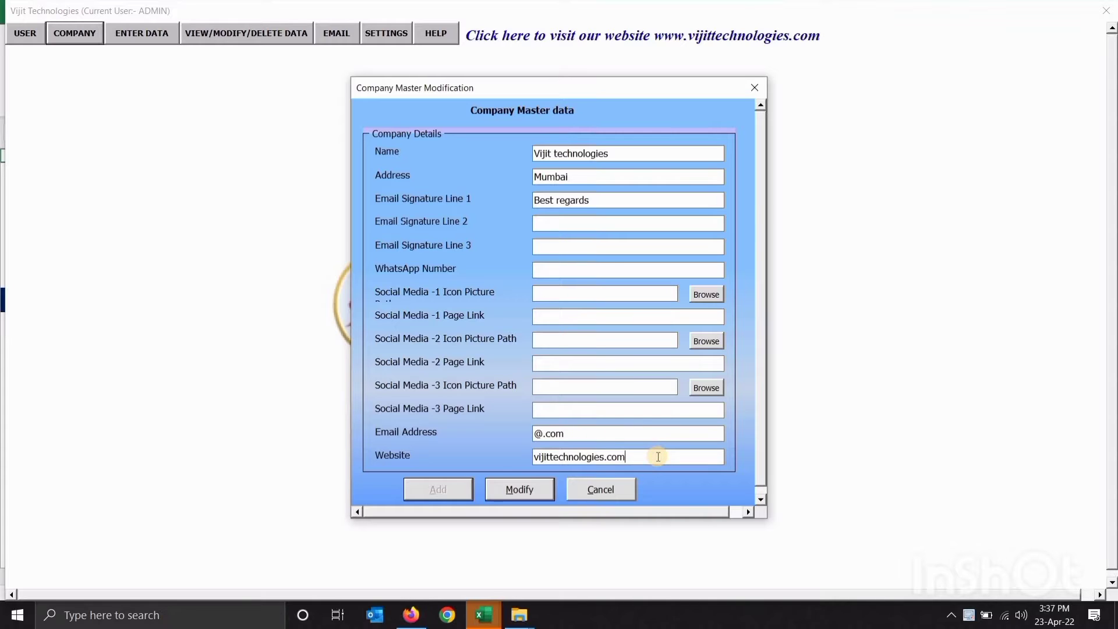
click(533, 488)
click(624, 361)
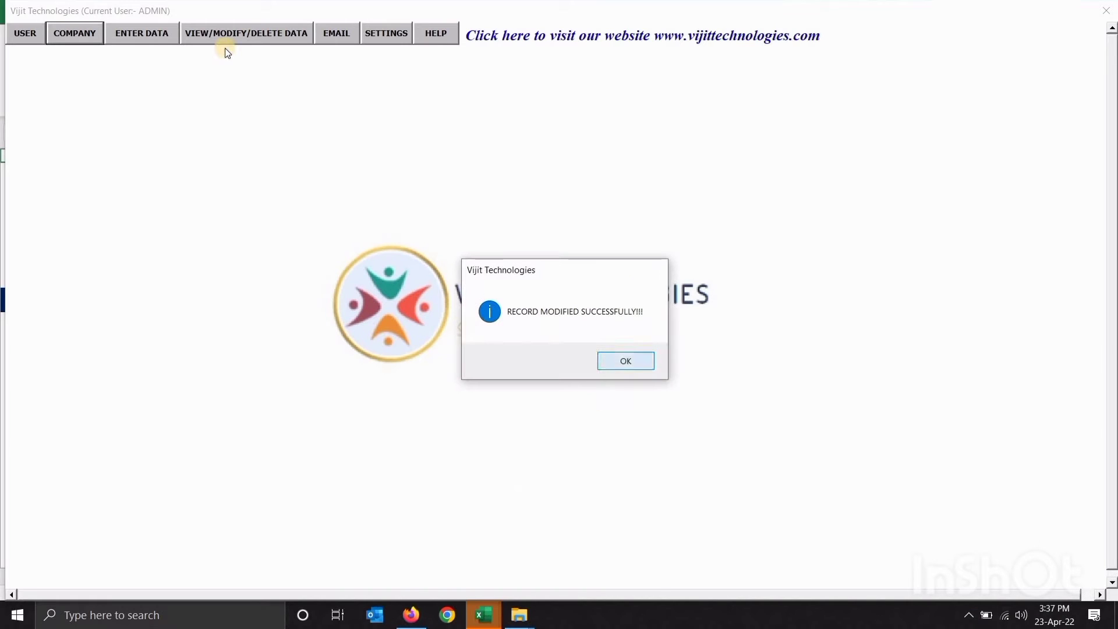
Open the ENTER DATA dropdown listing Client Master through Recurring Tasks
click(159, 34)
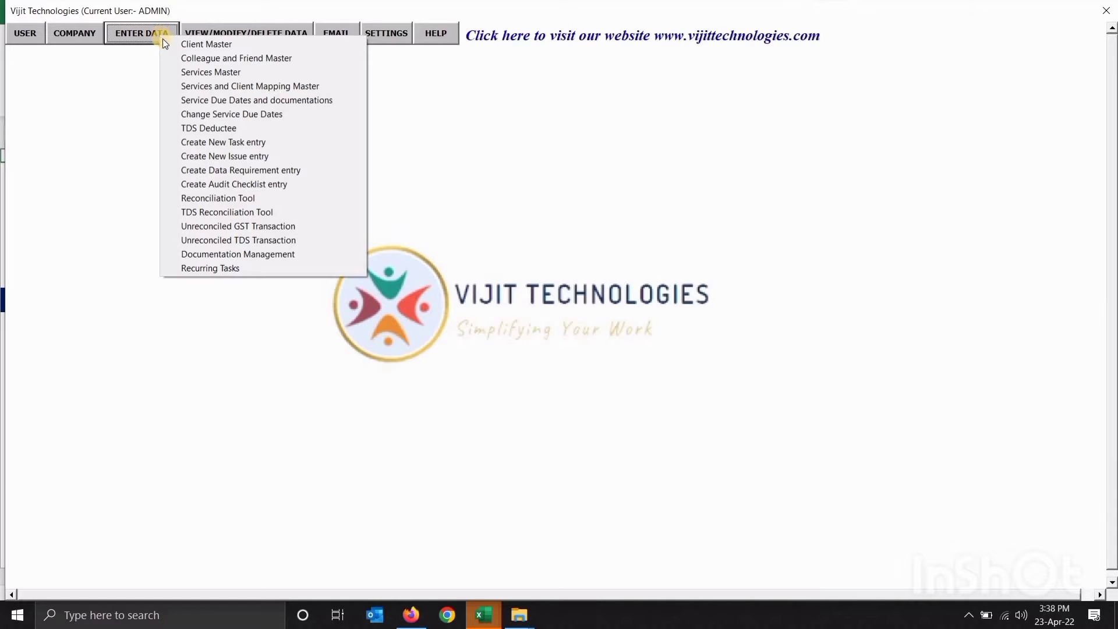
Open the Client Master sheet and look over its System ID, First Name and Last Name cells
click(166, 45)
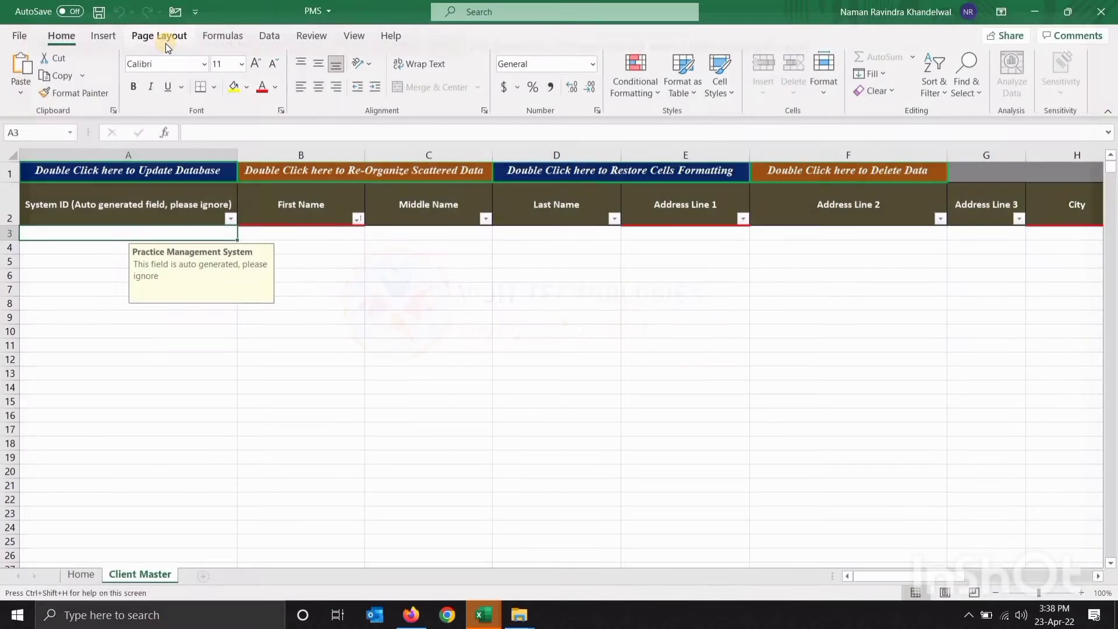
click(291, 258)
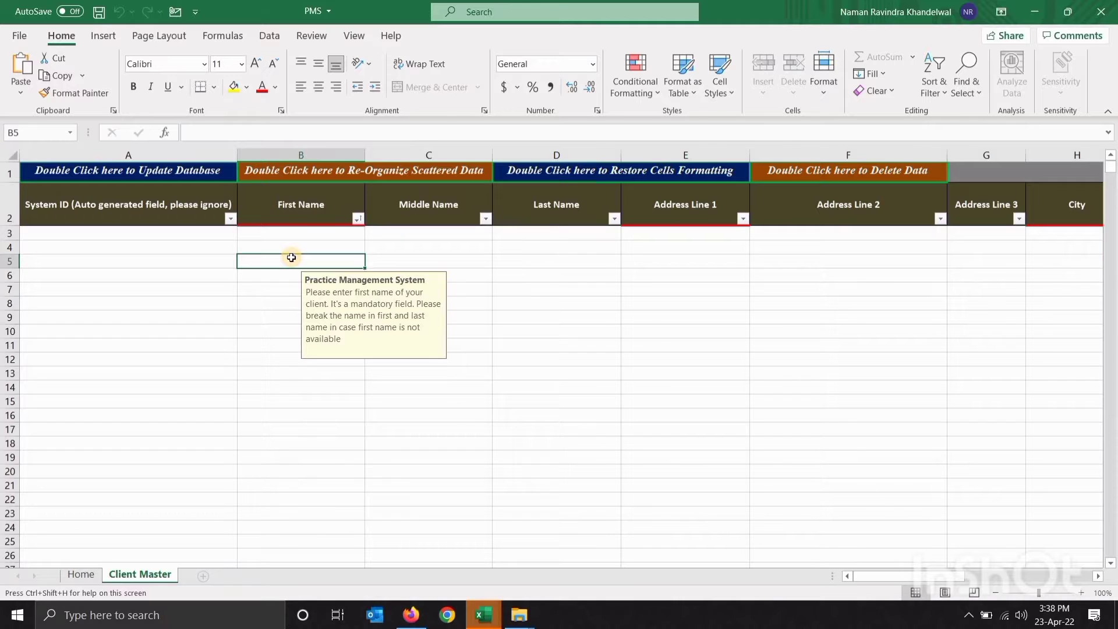
key(Up)
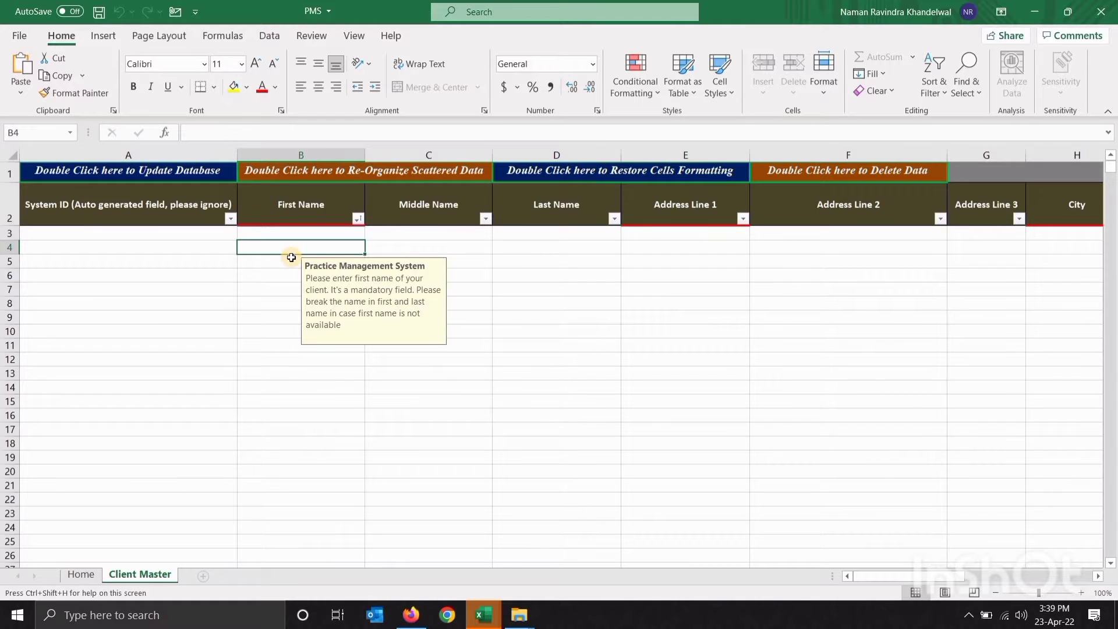
key(Up)
key(Down)
key(Down)
key(Down)
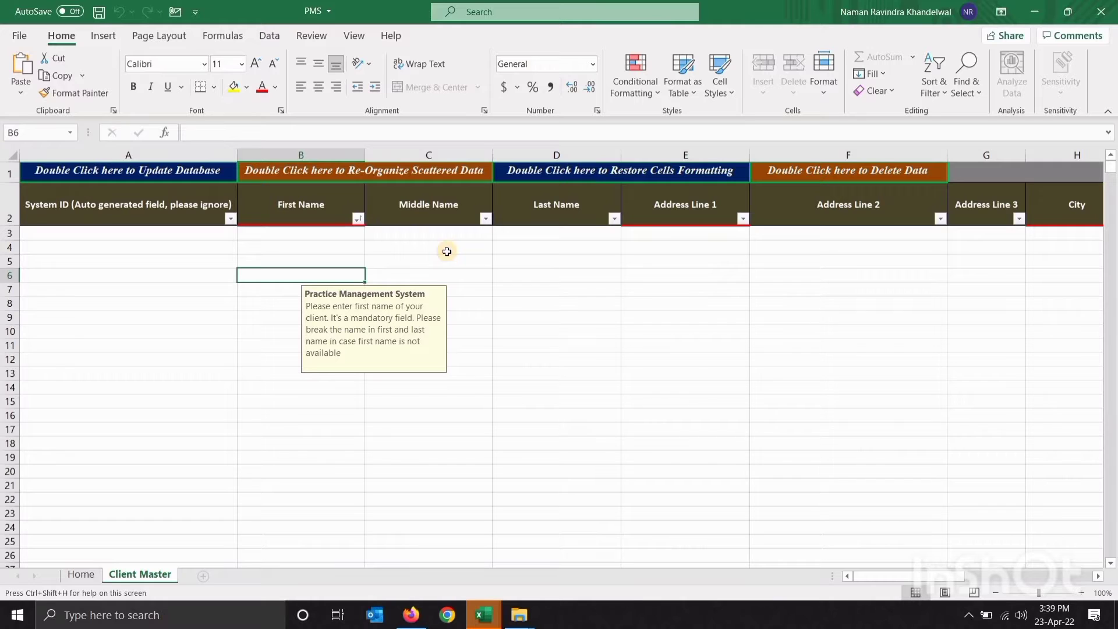
click(309, 260)
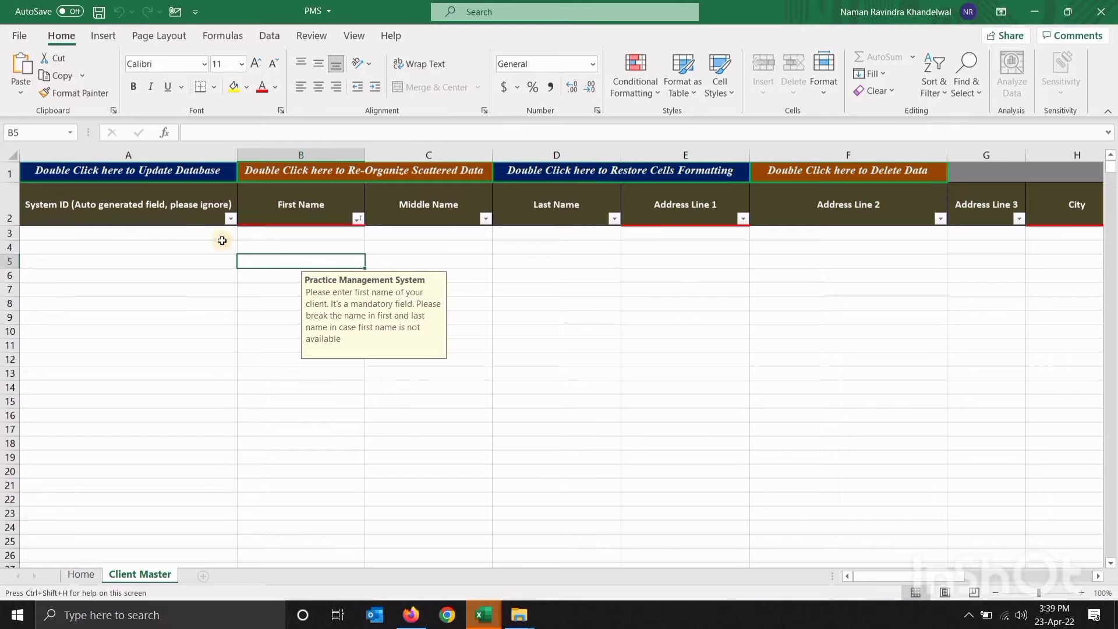
click(164, 218)
drag(160, 233, 162, 291)
click(335, 272)
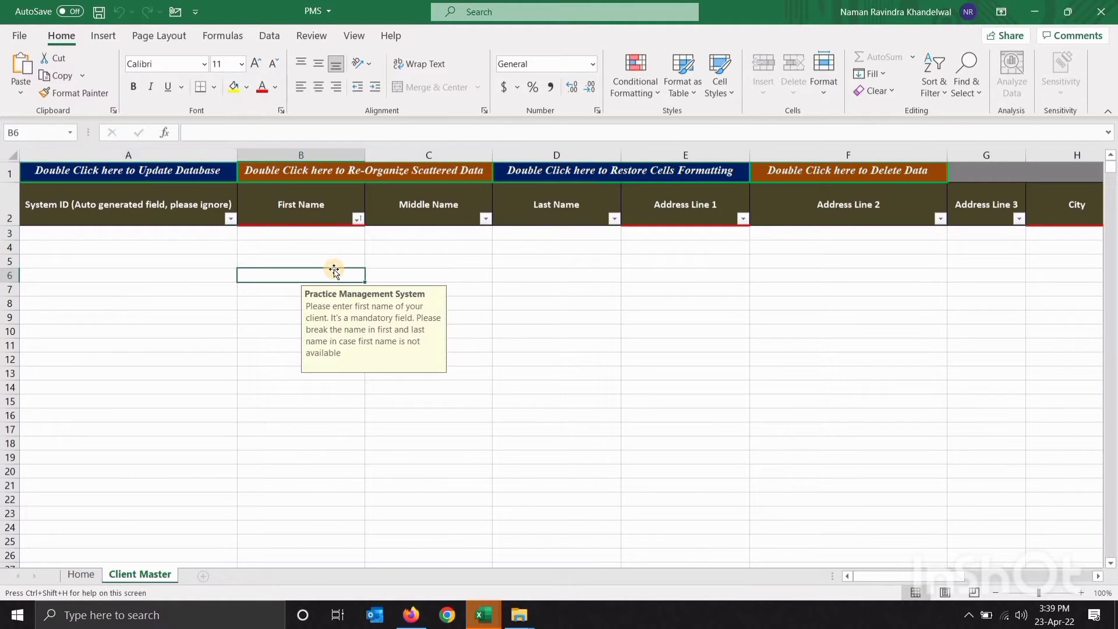
click(317, 235)
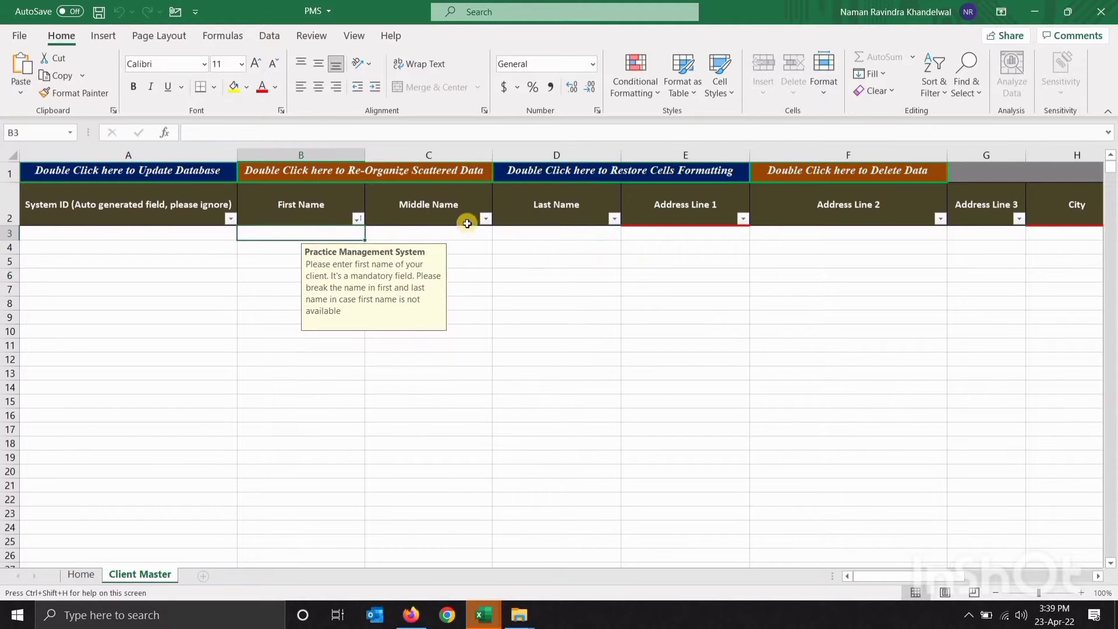
click(506, 237)
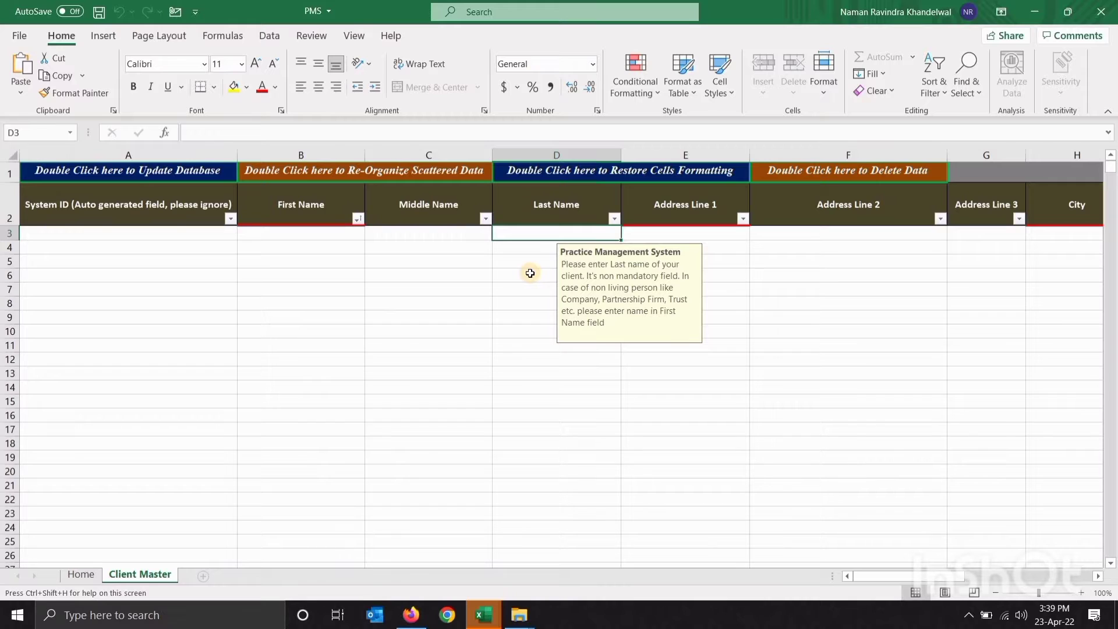
click(322, 236)
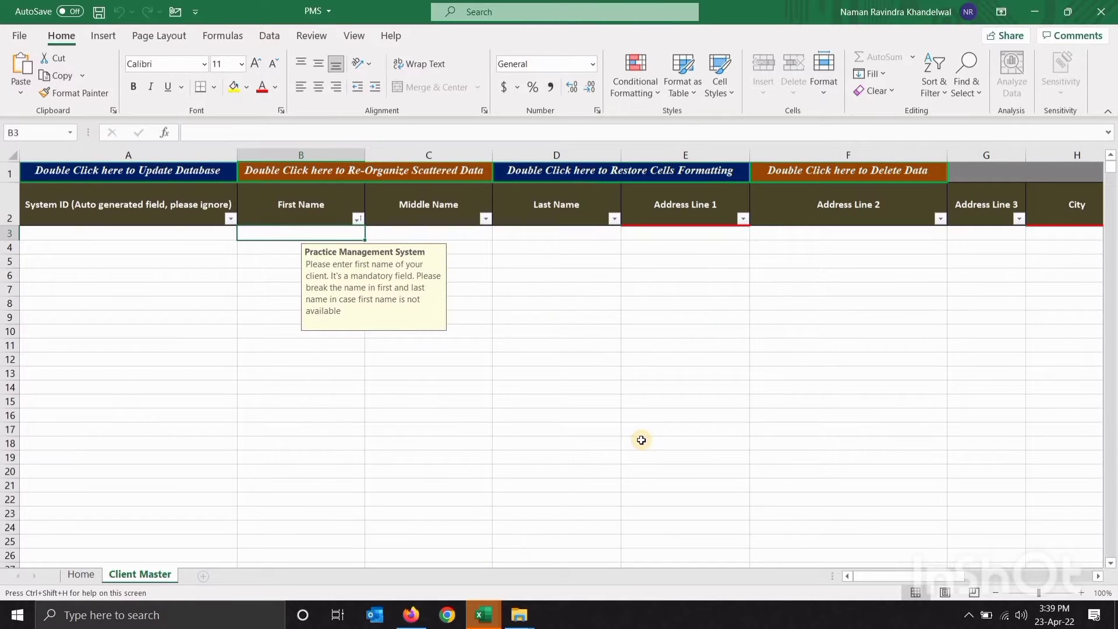
Enter the first names Xyz, abx and def in B3:B5
text(Xyz)
key(Return)
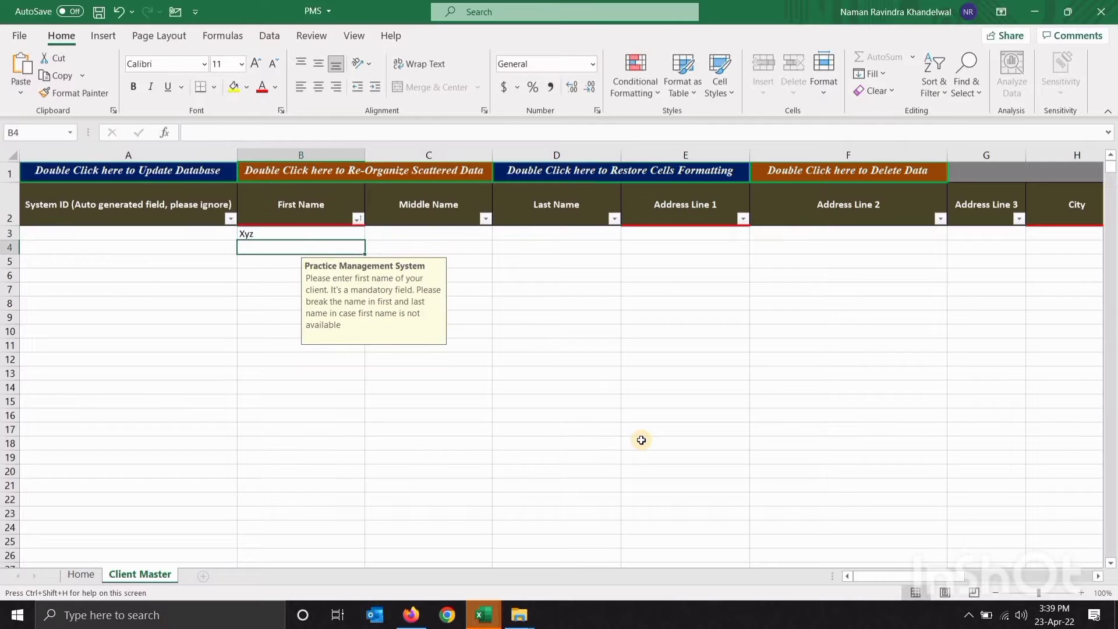
text(abx)
key(Return)
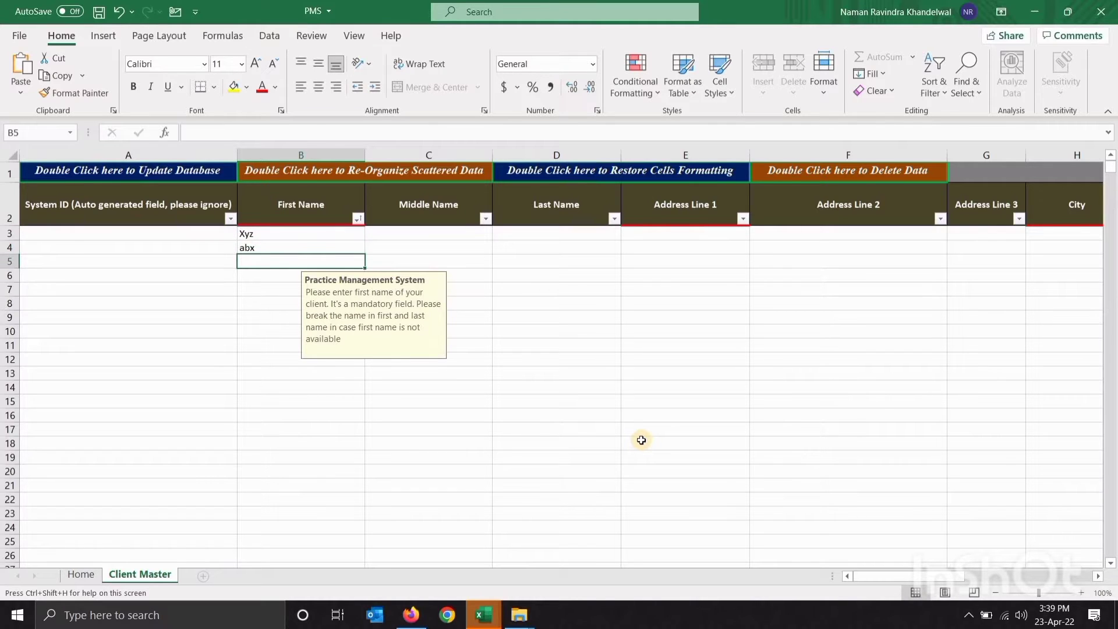
text(def)
key(Return)
Correct abx to abc and enter the last name 'sad' in D3
key(Up)
key(Up)
key(F2)
key(BackSpace)
text(c)
key(Return)
key(Up)
key(Up)
key(Right)
key(Right)
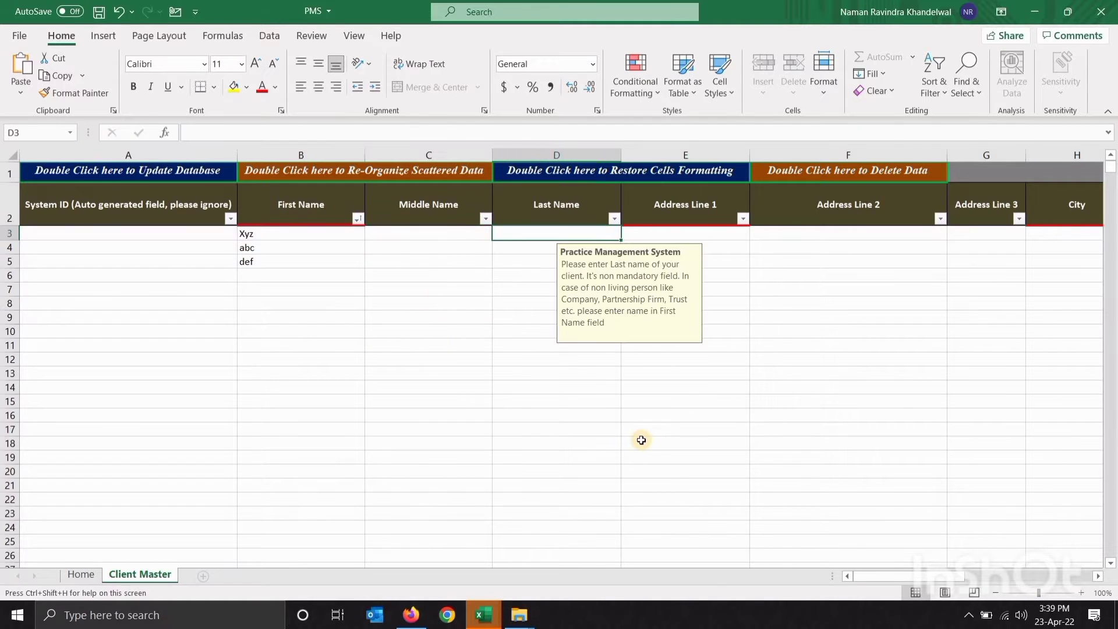
text(sad)
key(Return)
Enter the last names dejd and dekd for the second and third clients
text(dejd)
key(Return)
text(de)
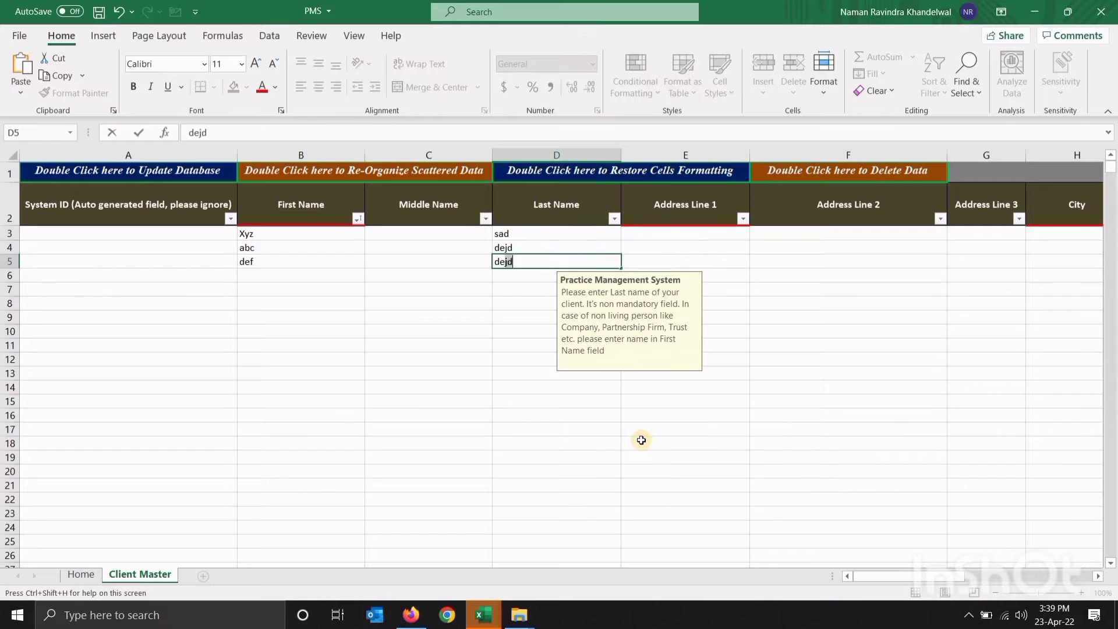
text(kd)
key(Right)
Fill Address Line 1 with Mumbai for all three clients in E3:E5
key(Up)
key(Up)
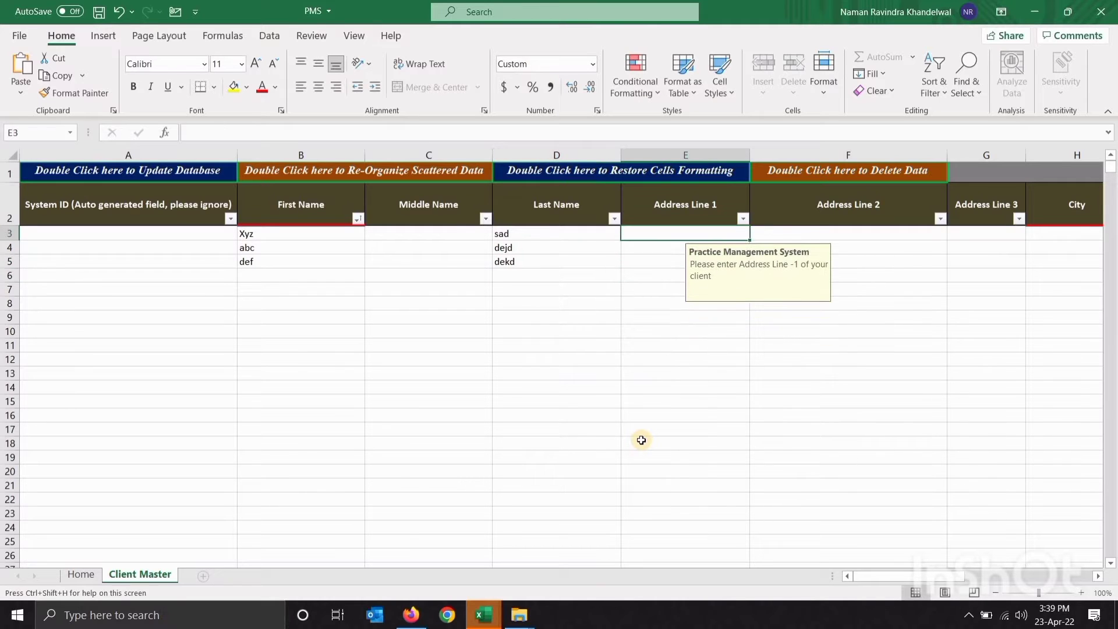
text(Mumbai)
key(Return)
key(Up)
key(shift+Down)
key(shift+Down)
key(ctrl+d)
Fill the City column with Mumbai in H3:H5
key(Right)
key(Right)
key(Right)
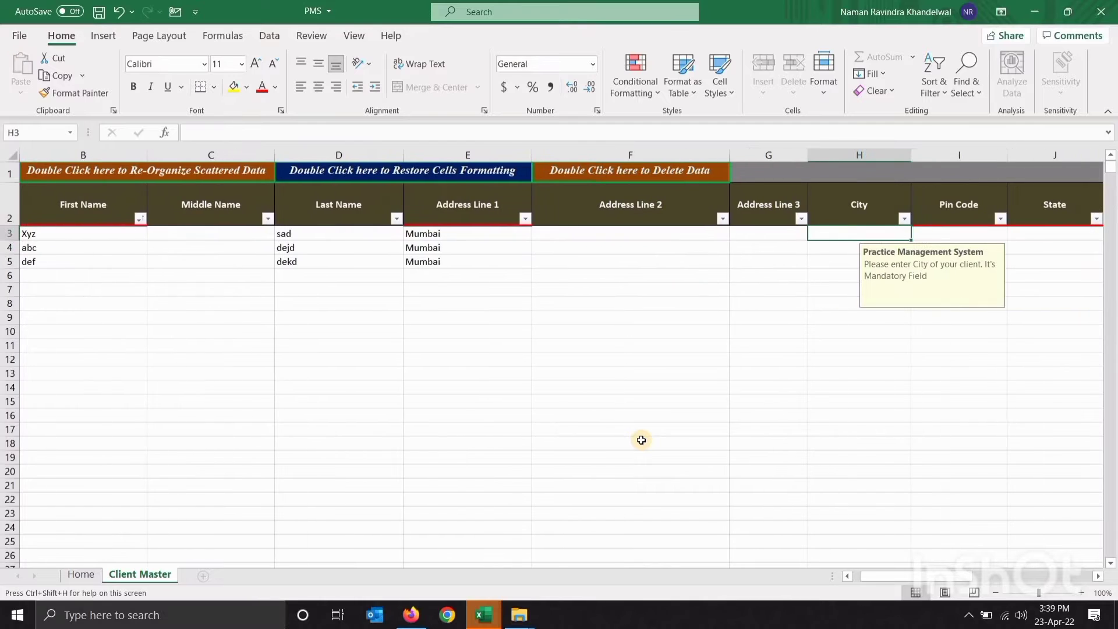
text(Mumbai)
key(Return)
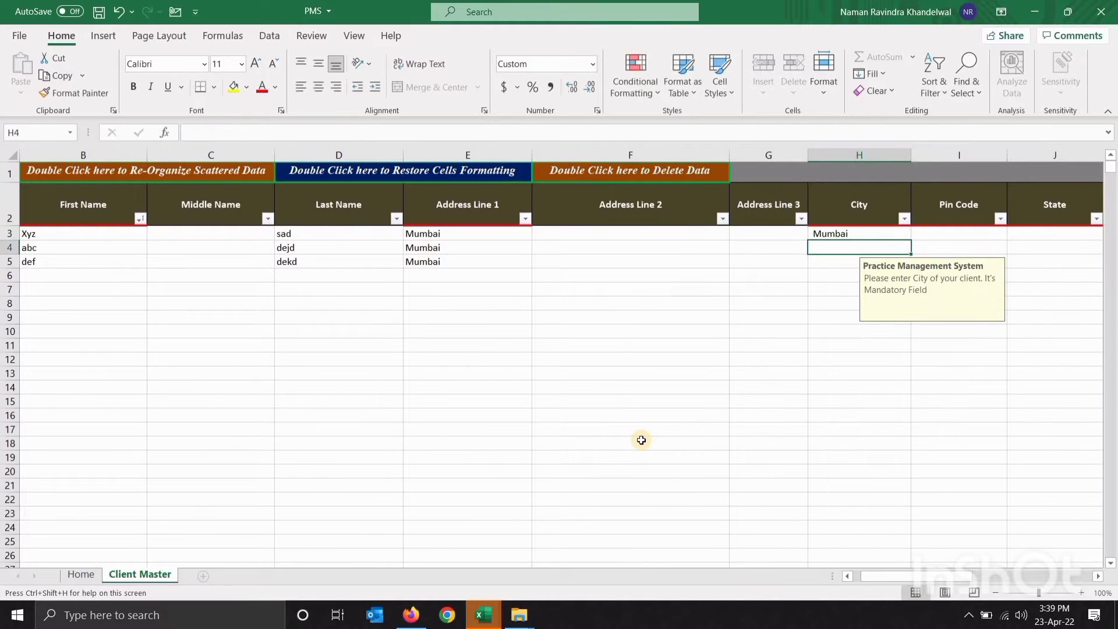
key(Up)
key(ctrl+x)
key(Down)
key(ctrl+v)
key(Up)
key(Right)
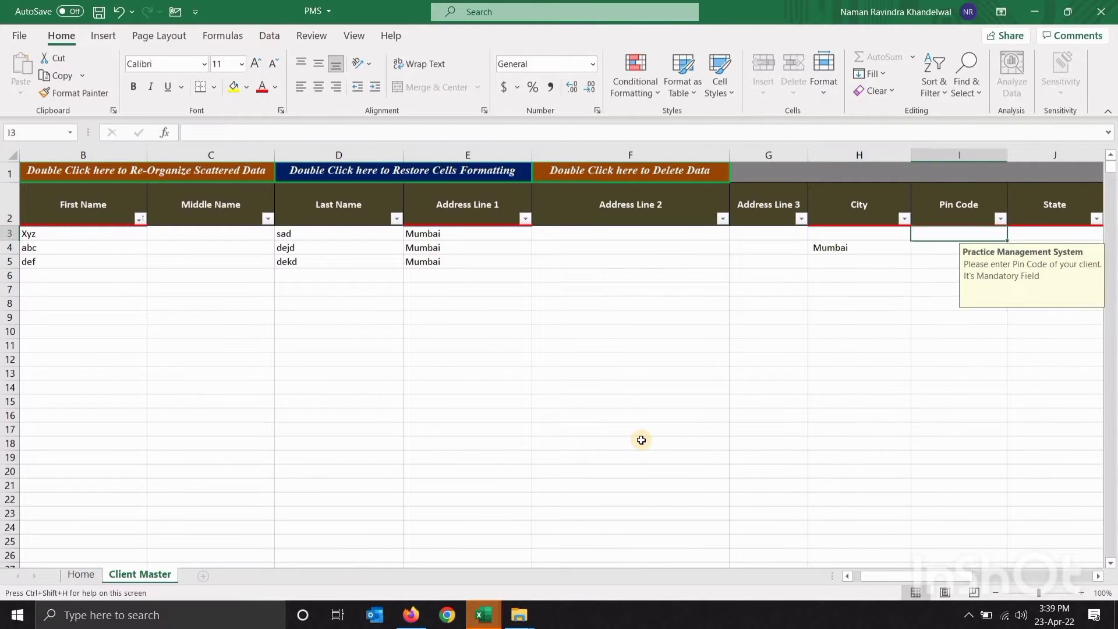
key(Left)
key(Down)
key(ctrl+c)
key(Up)
key(shift+Down)
key(shift+Down)
key(ctrl+v)
key(Right)
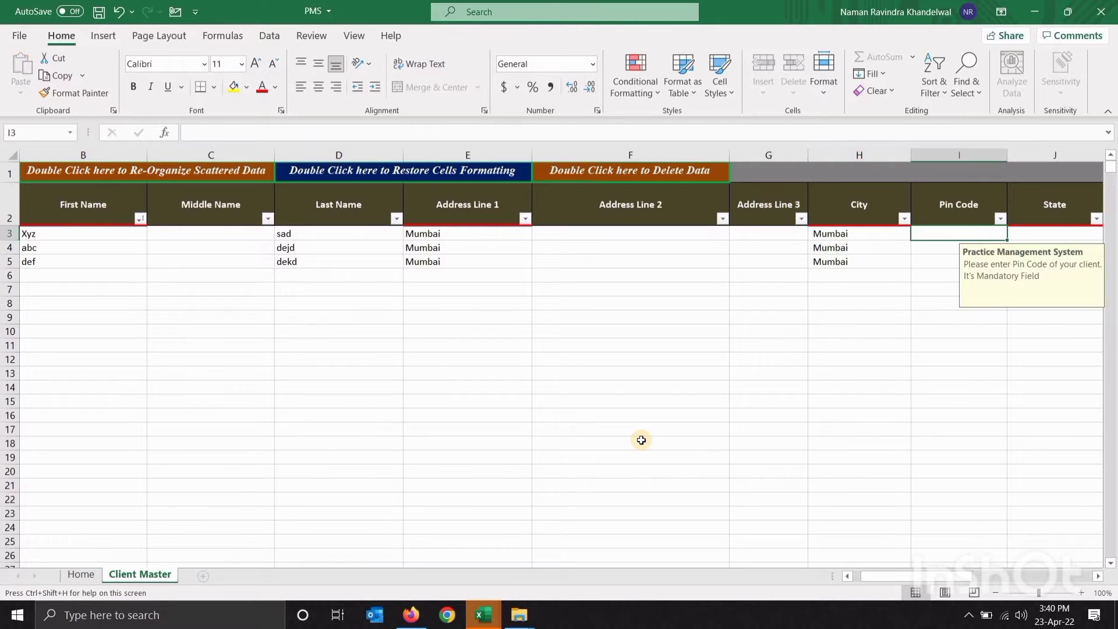
key(Right)
Enter pin code 100001 and copy it into the Pin Code cells I3:I5
text(321001)
key(Return)
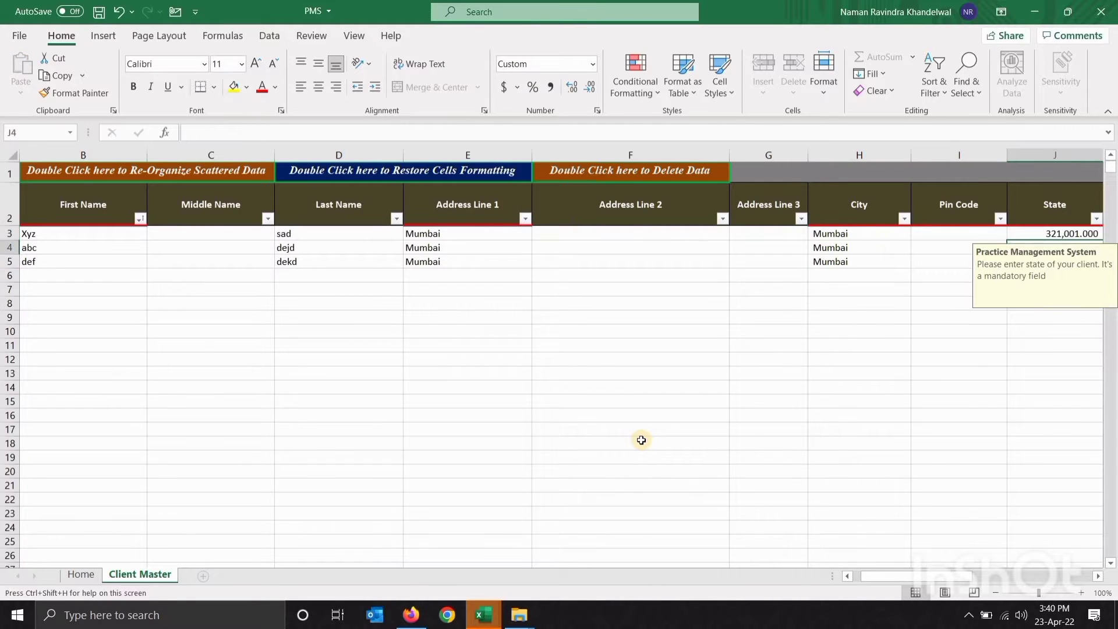
key(Up)
text(100001)
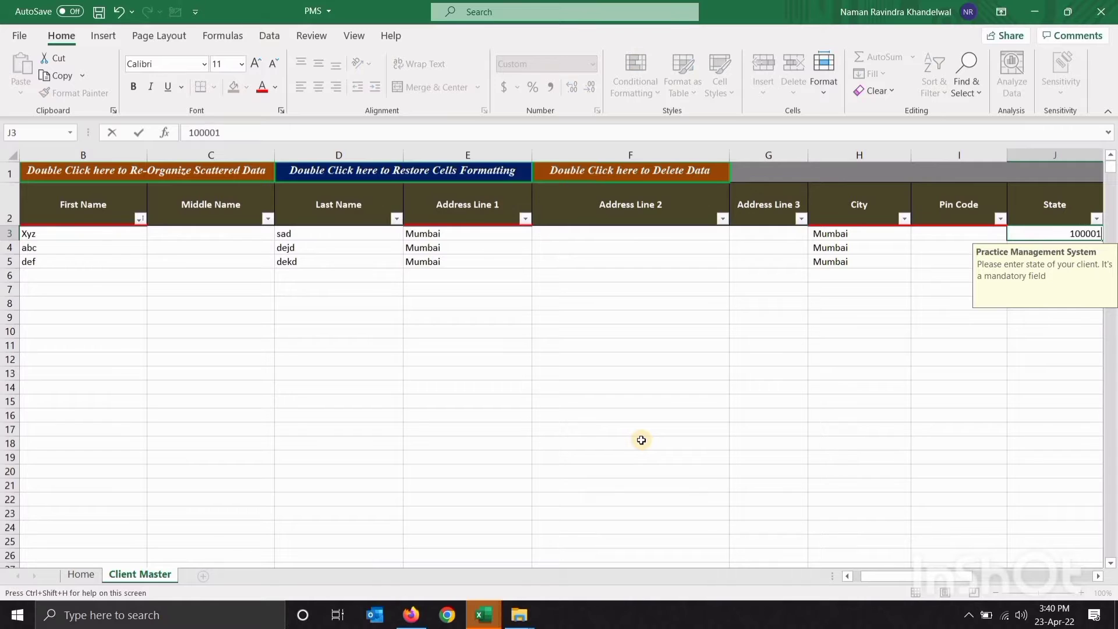
key(Return)
key(Up)
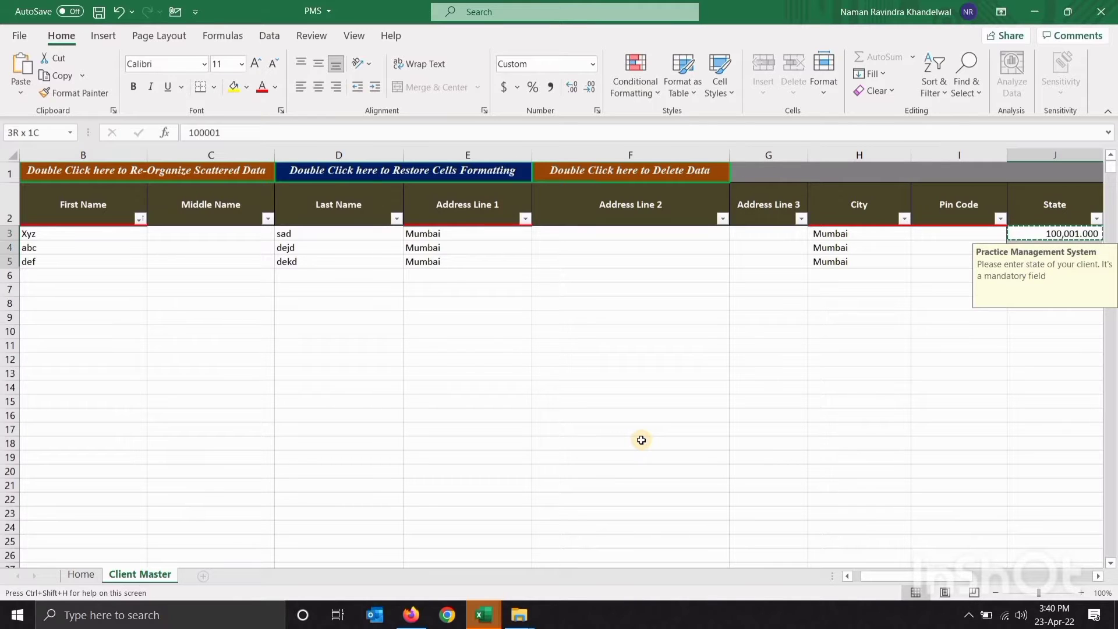
key(Right)
key(Left)
key(shift+Down)
key(shift+Down)
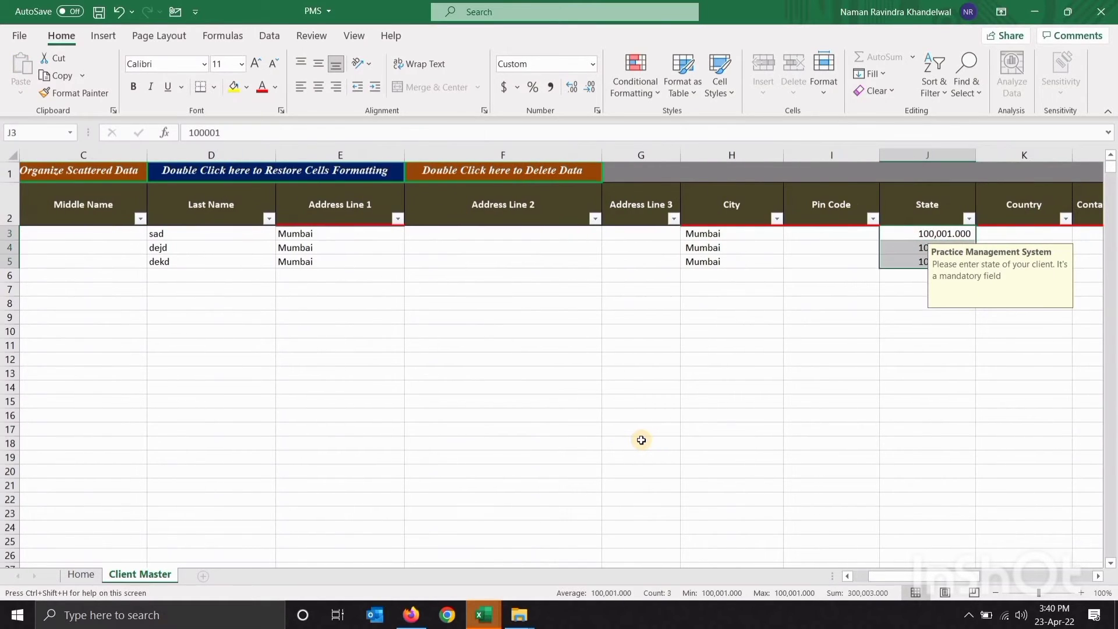
key(ctrl+c)
key(Left)
key(Return)
key(Right)
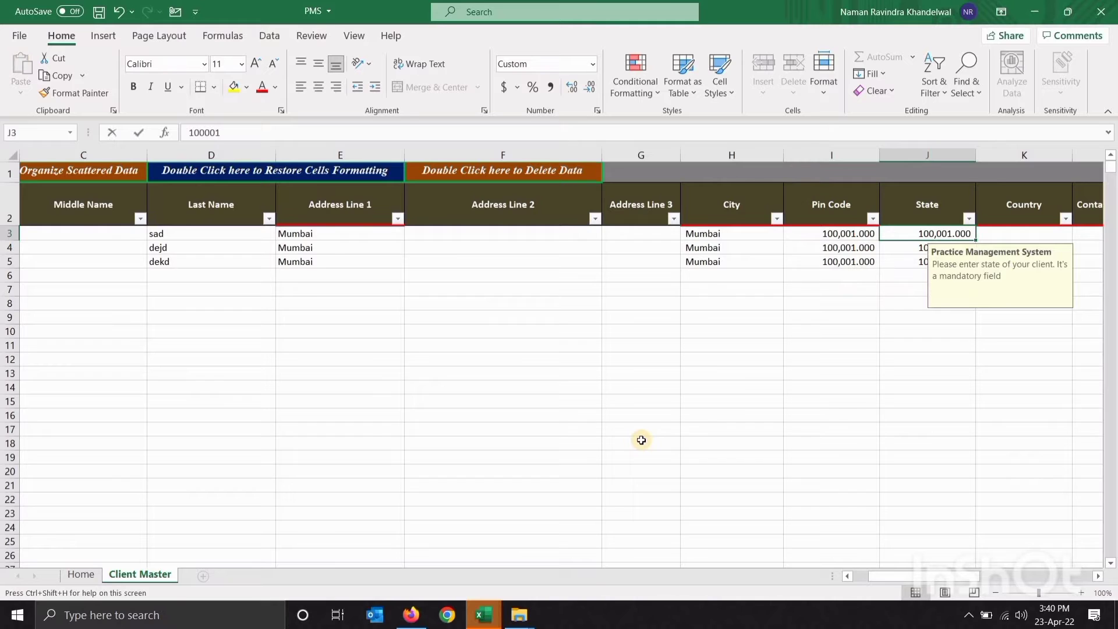
Fill the State column with Maharashtra in J3:J5
text(Maharashtra)
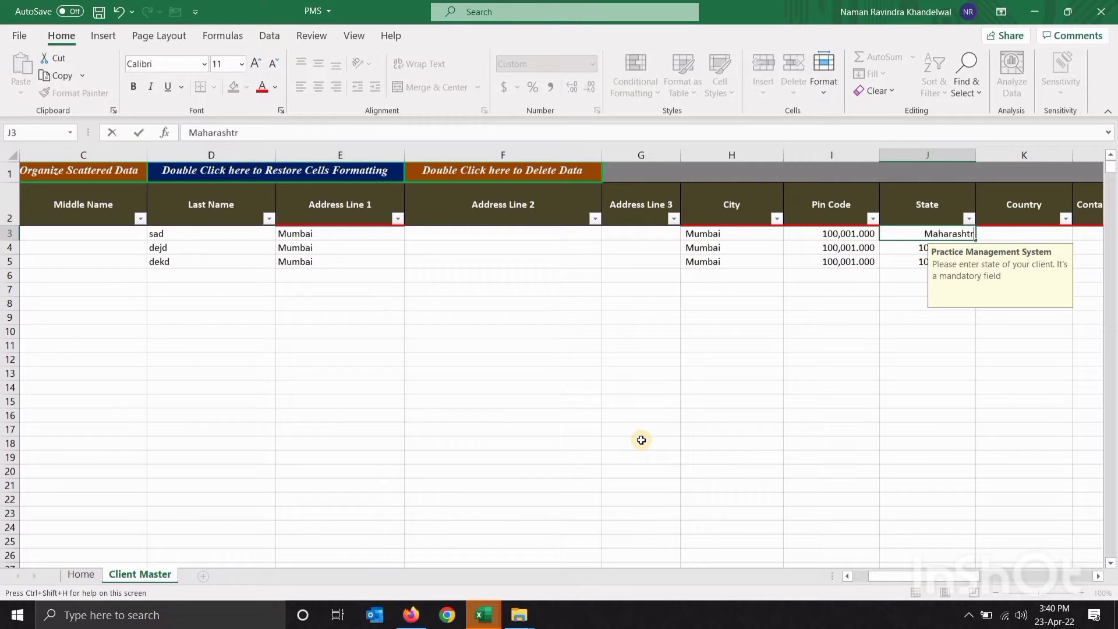
key(Return)
key(Up)
key(ctrl+c)
key(shift+Down)
key(shift+Down)
key(Return)
Remove the decimal places from the pin codes in I3:I5
key(Left)
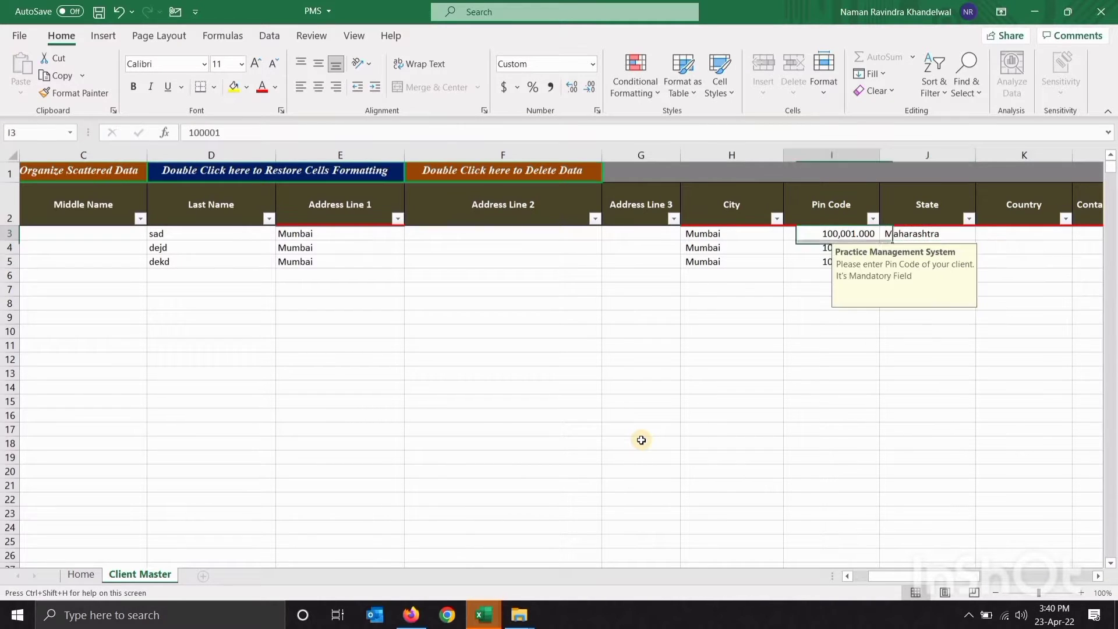
key(Right)
key(Left)
key(Right)
key(Right)
key(Left)
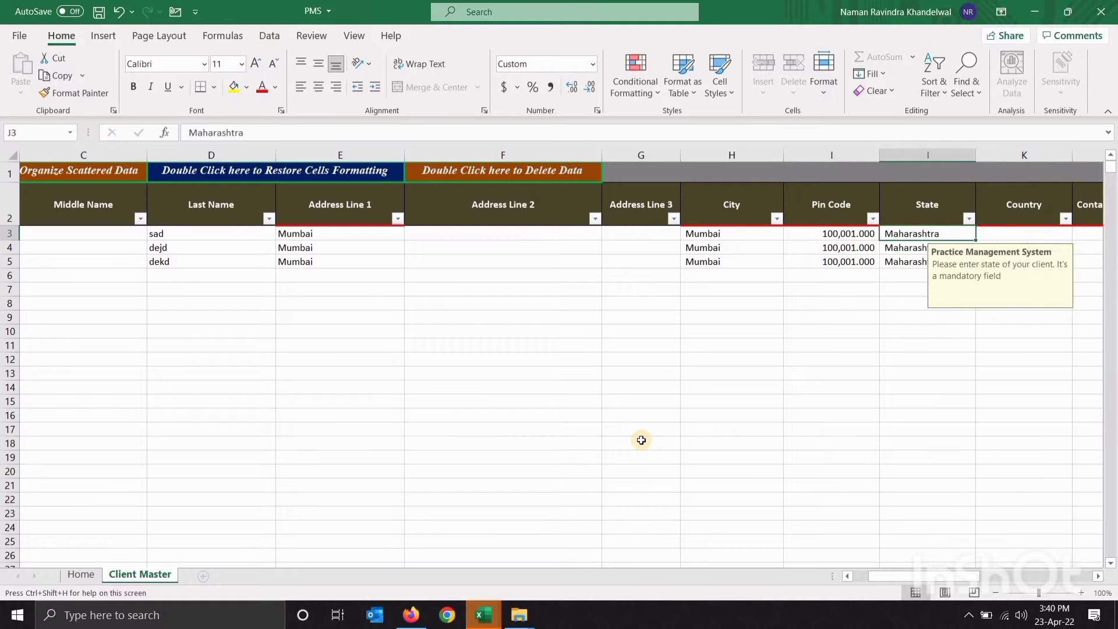
key(Left)
key(shift+Down)
key(shift+Down)
click(591, 91)
click(591, 91)
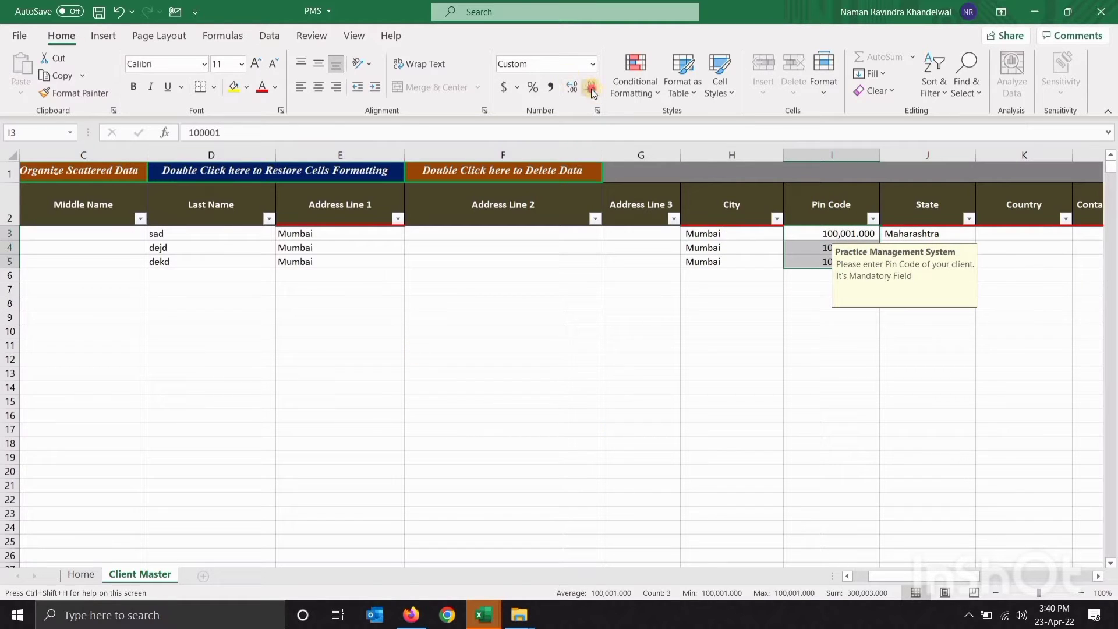
click(592, 91)
Fill the Country column with India in K3:K5
key(Right)
key(Right)
key(Right)
key(Right)
key(Right)
key(Left)
key(Left)
key(Left)
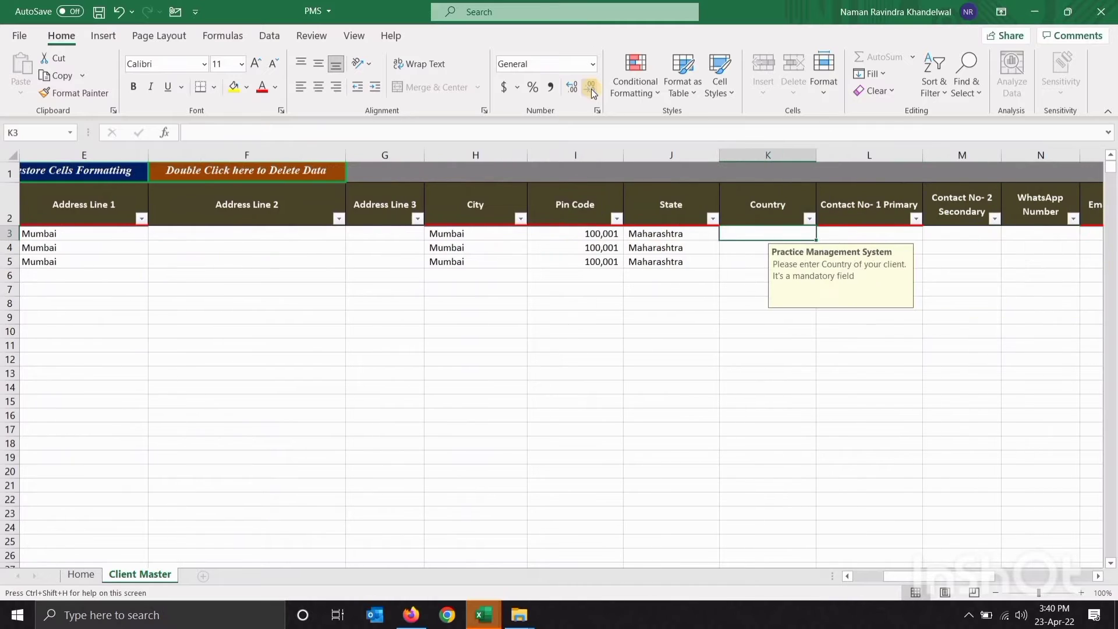
text(India)
key(Return)
key(Up)
key(ctrl+c)
key(shift+Down)
key(shift+Down)
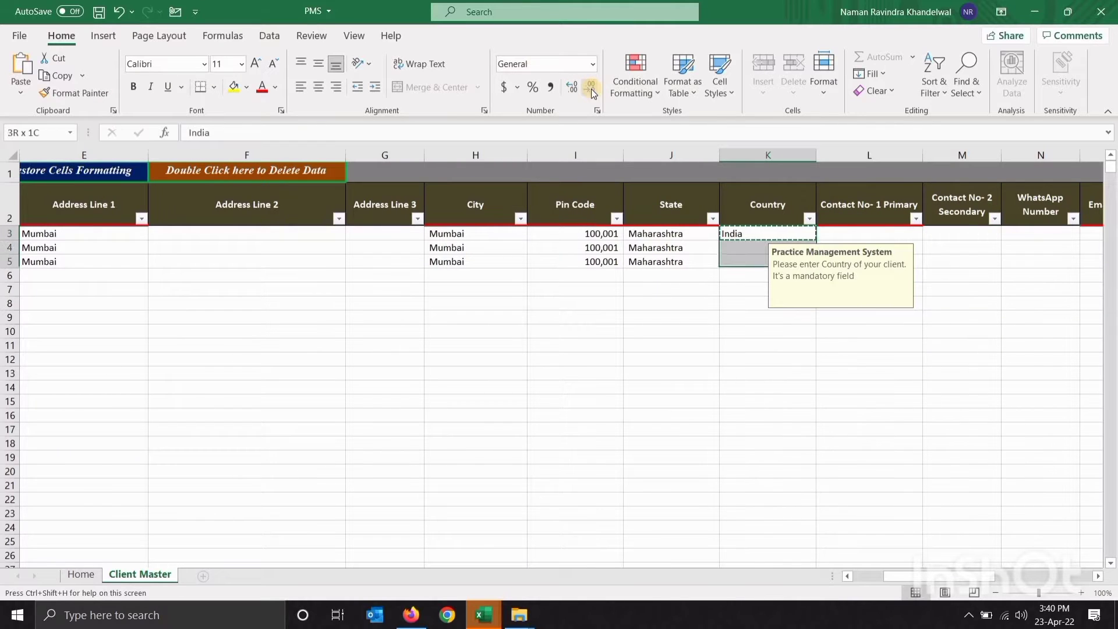
key(Return)
Enter a primary contact number in L3 and copy it to L4
key(Right)
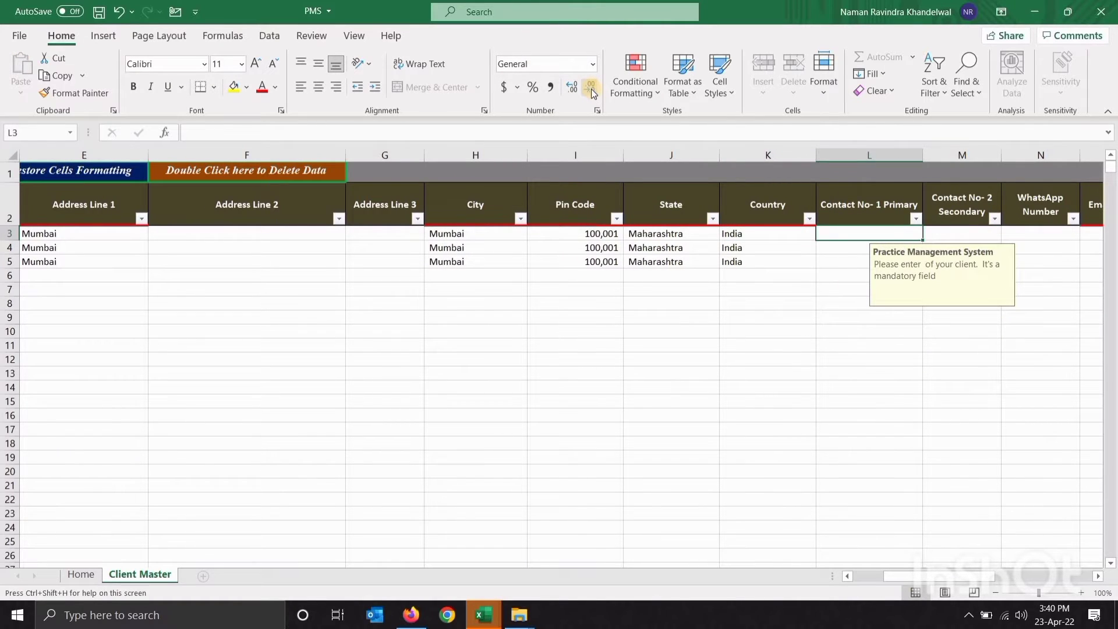
text(900)
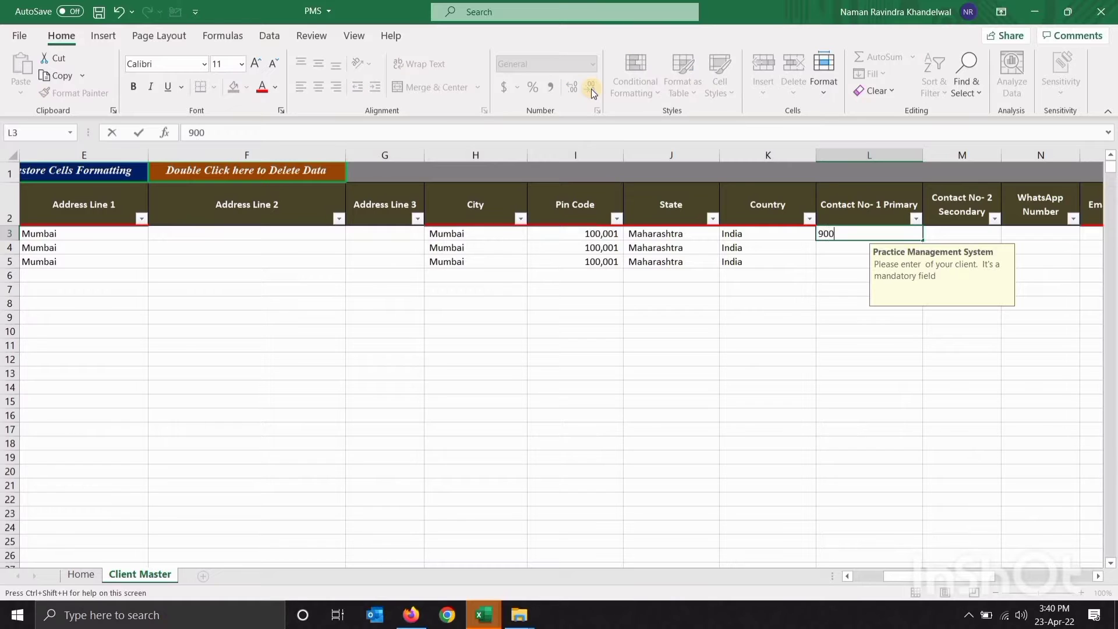
text(0000000)
key(Return)
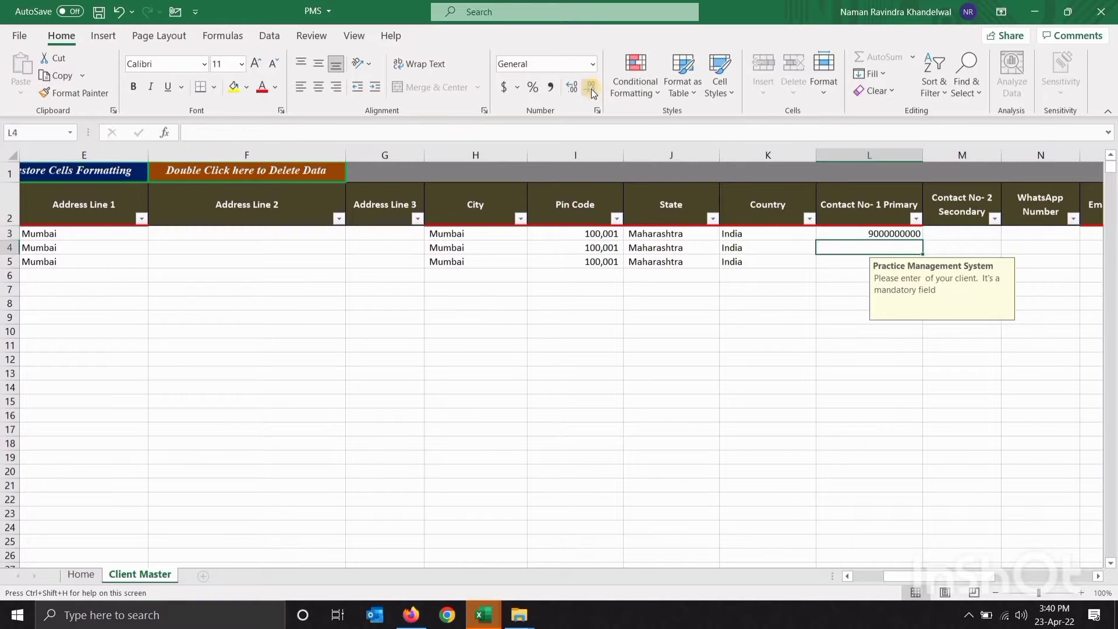
key(Up)
key(ctrl+c)
key(Down)
key(ctrl+v)
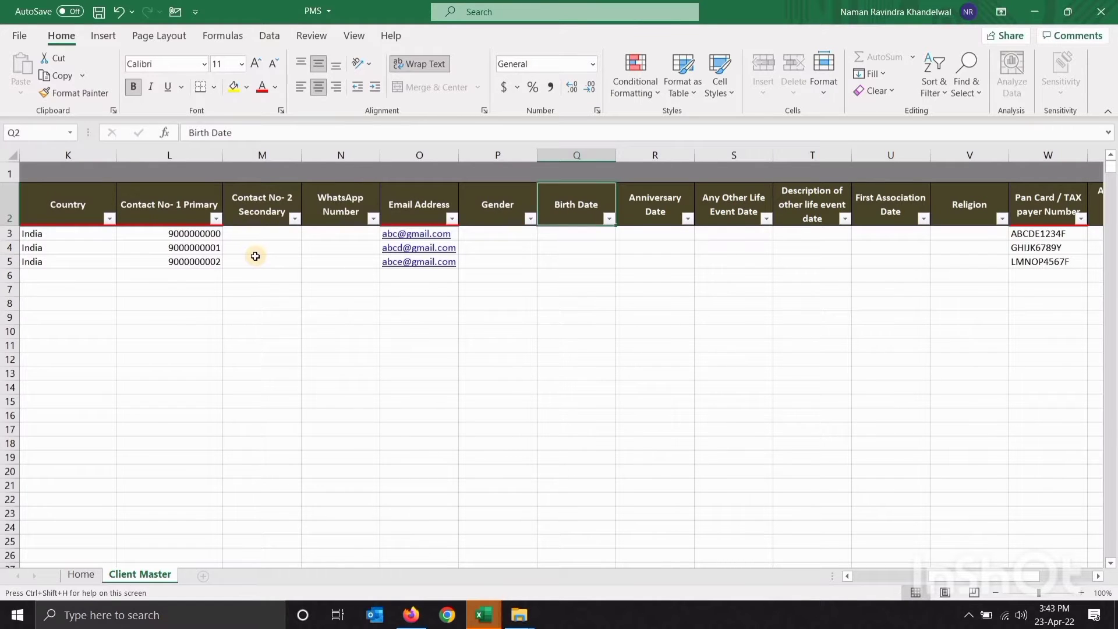
Review the secondary contact, Email Address and Birth Date fields for the clients
click(256, 259)
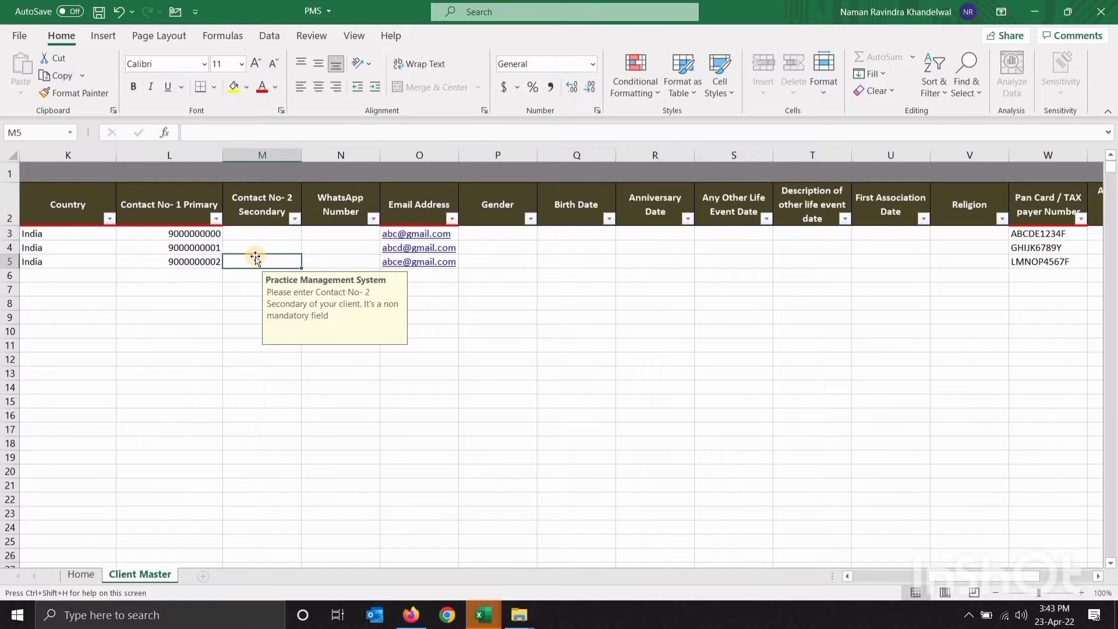
key(Up)
key(Up)
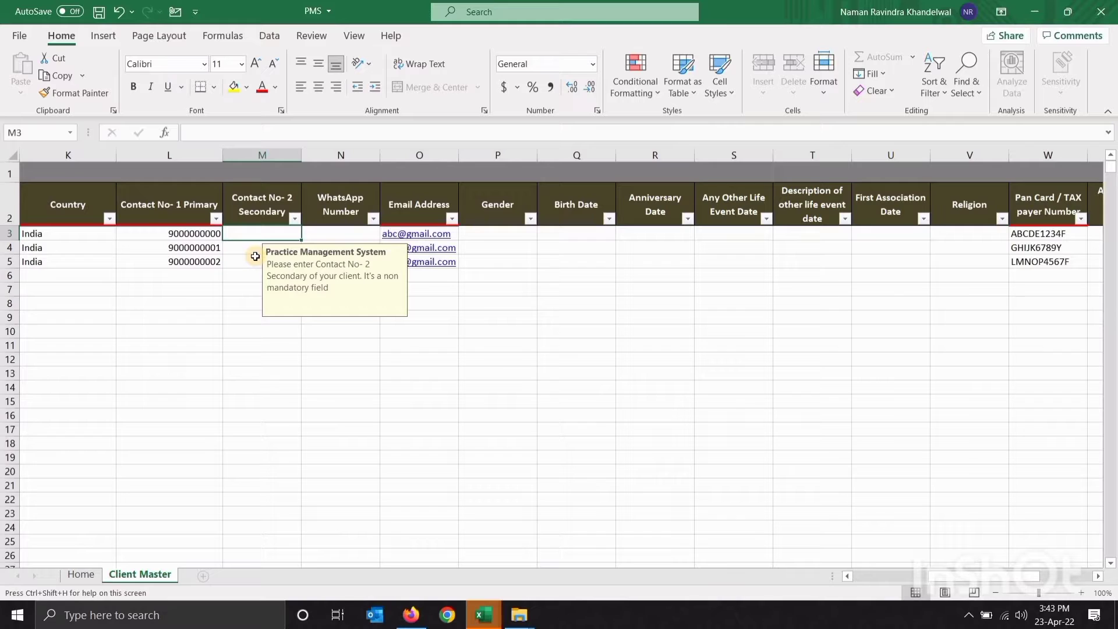
key(Right)
key(Right)
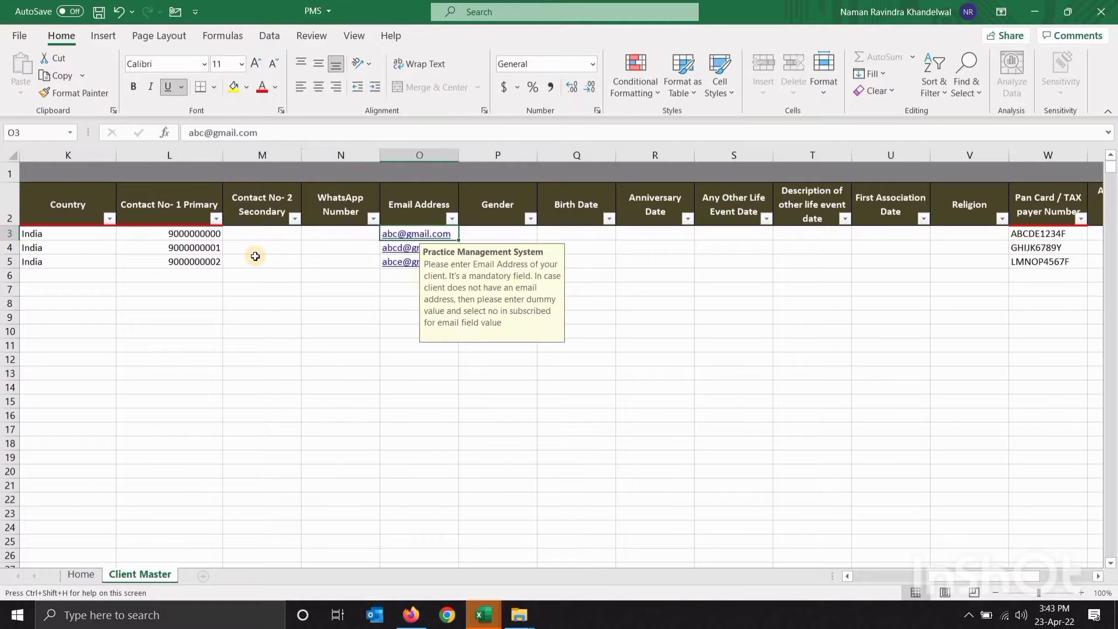
key(Down)
key(Down)
key(Right)
key(Right)
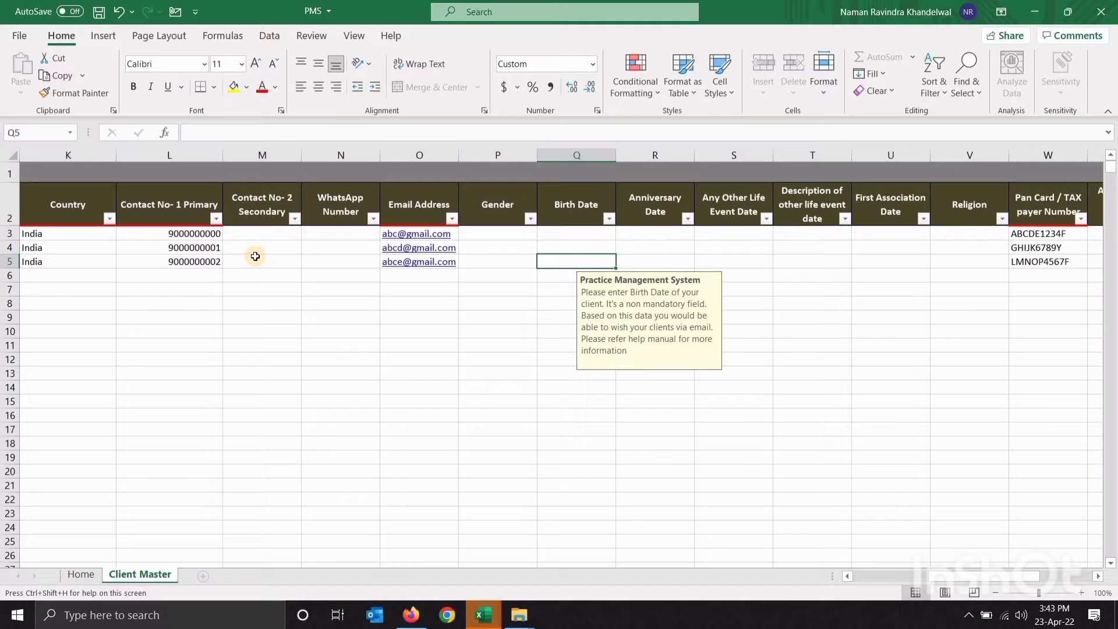
key(Right)
key(Right)
key(Up)
key(Up)
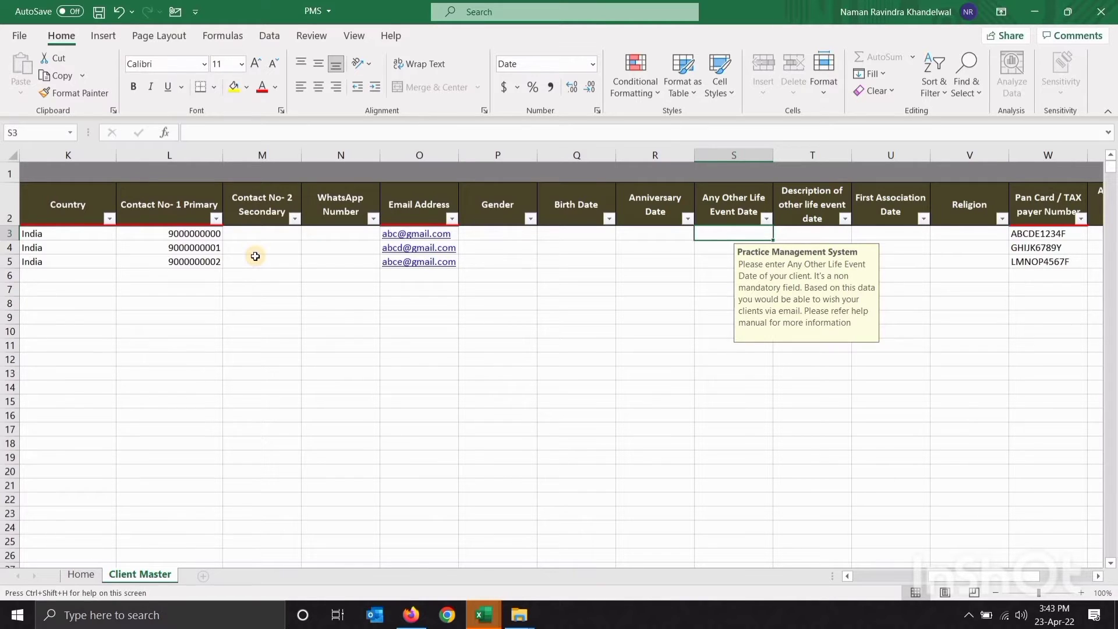
Review the life event, PAN / tax number, error description and Subscribed for Email fields
key(Right)
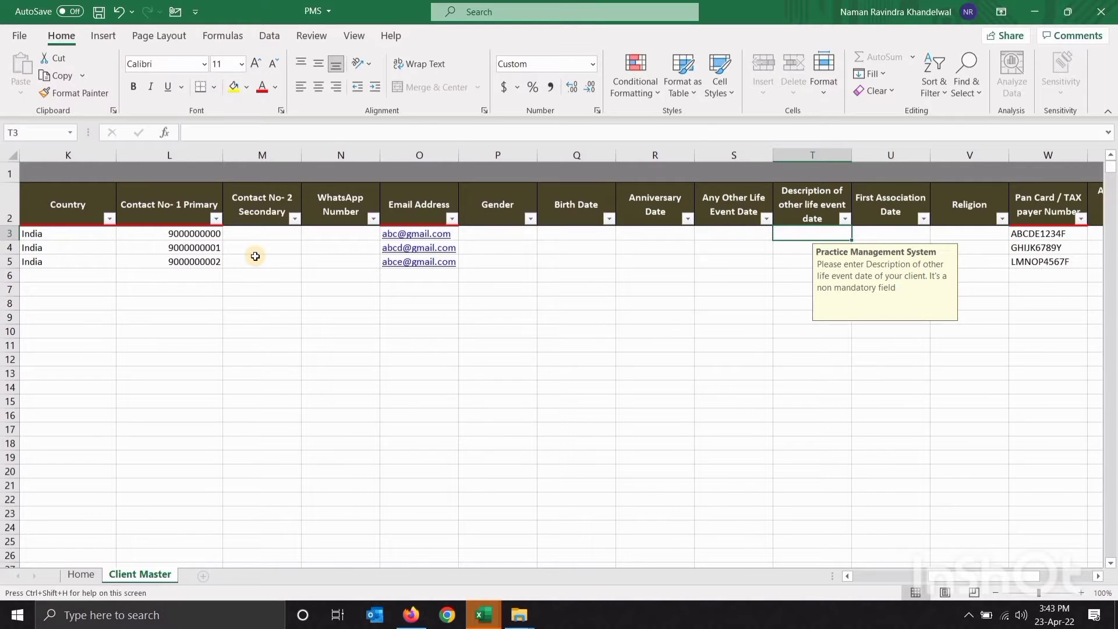
key(Right)
key(Right)
key(Right)
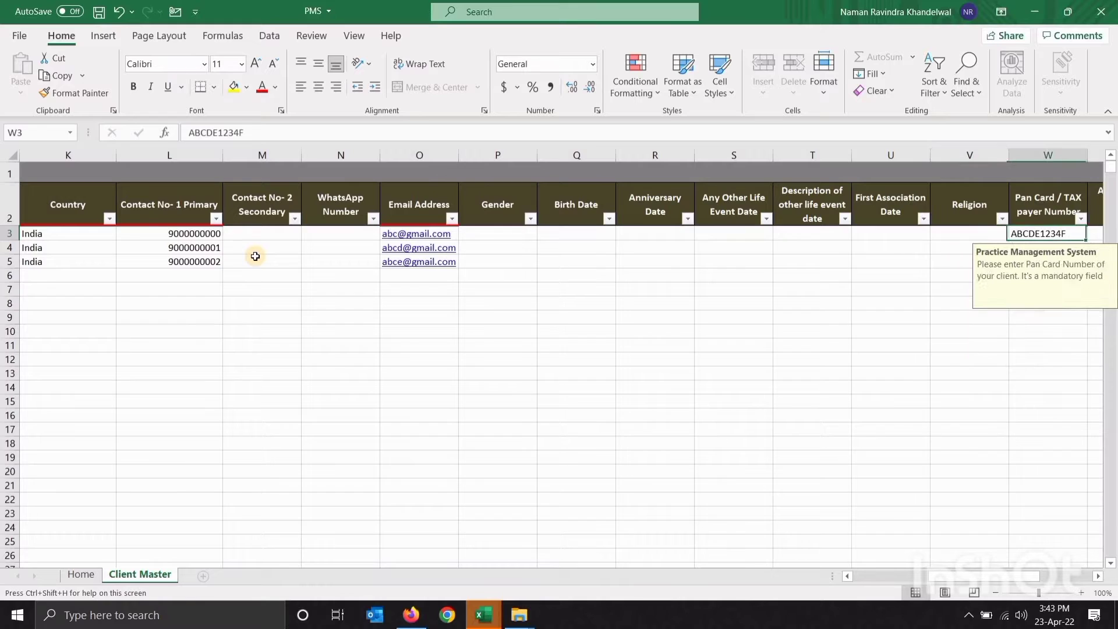
key(Right)
key(Right)
key(Right)
key(Left)
key(Left)
key(Left)
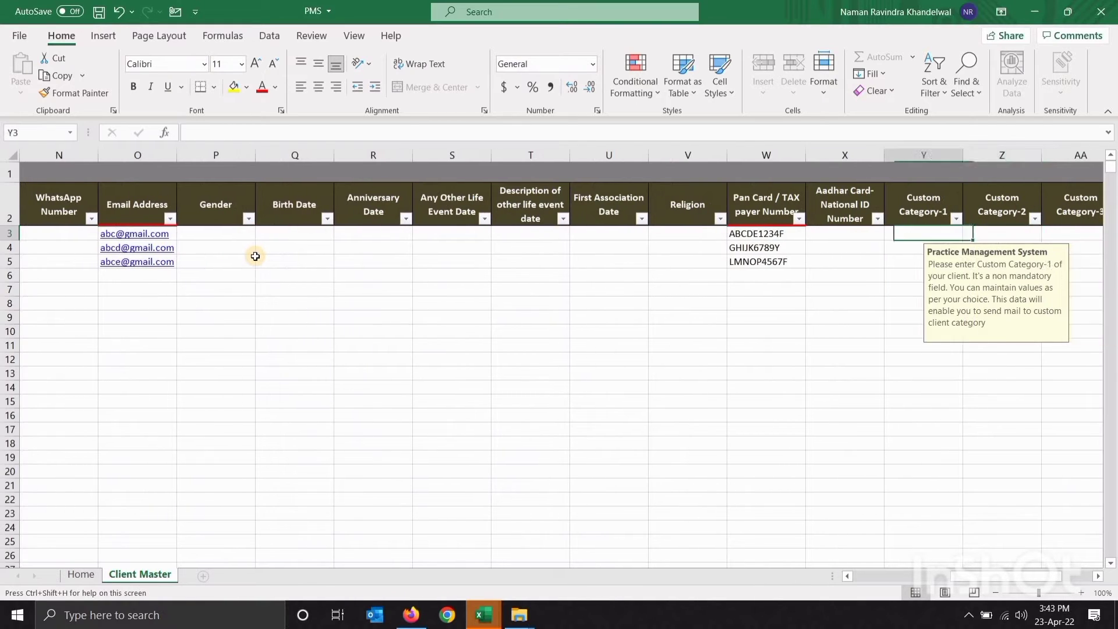
key(Down)
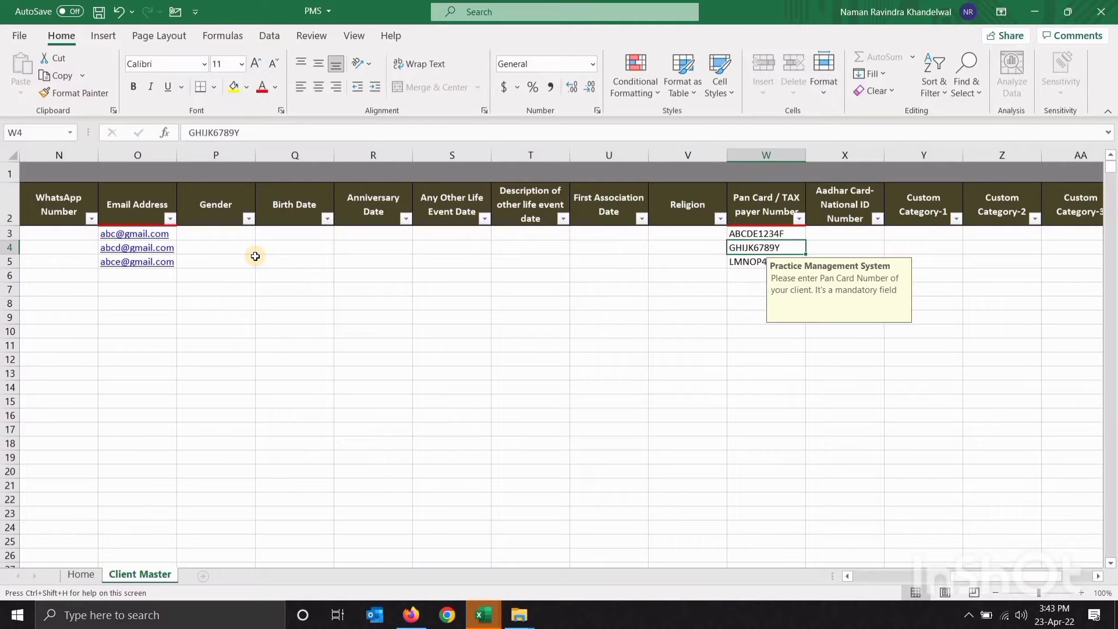
key(Right)
key(Right)
key(Right)
key(Right)
key(Right)
key(Right)
key(Right)
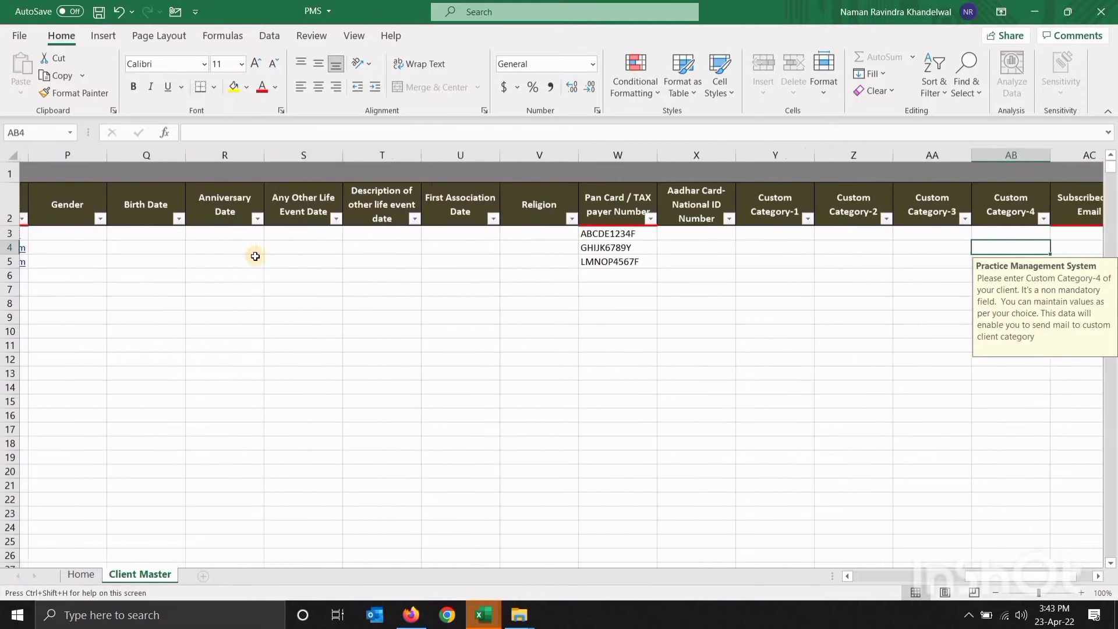
key(Left)
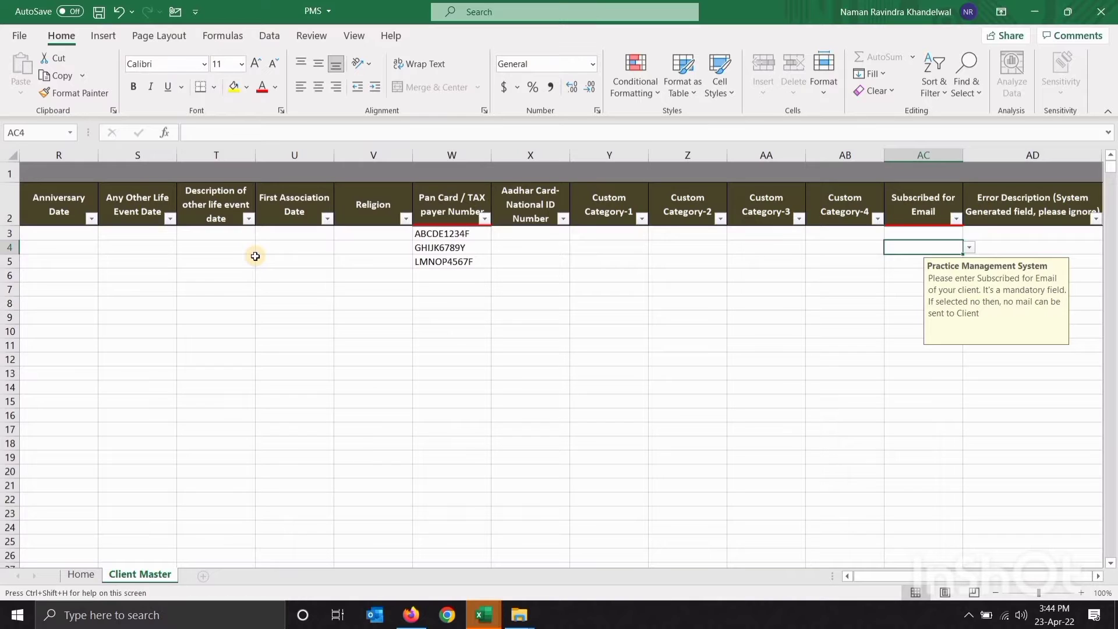
key(Up)
key(alt+Down)
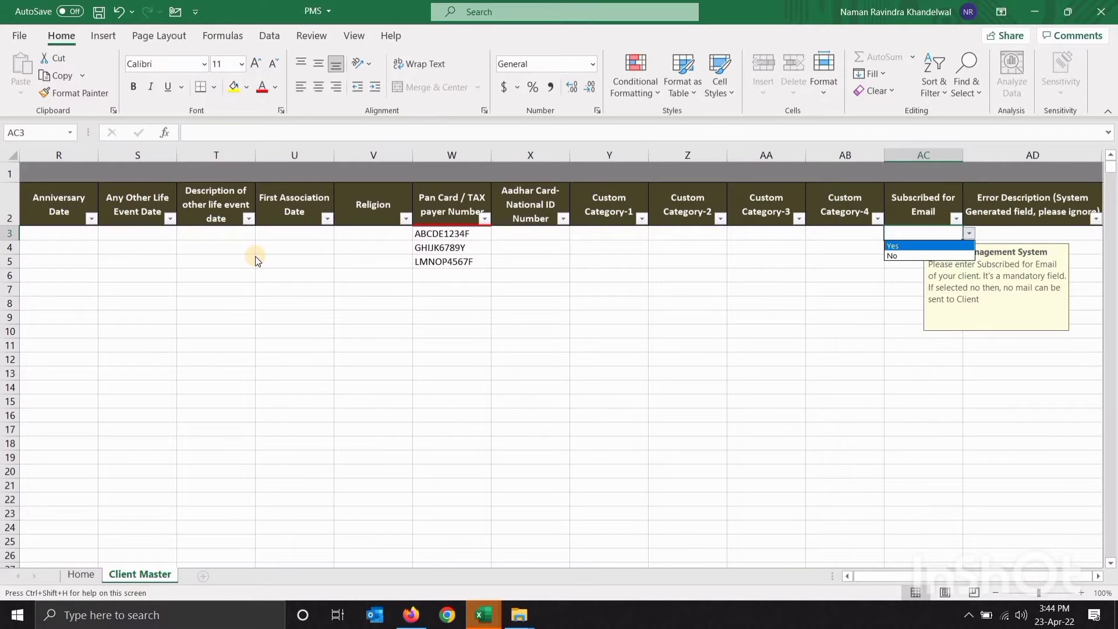
key(Return)
key(ctrl+c)
key(Down)
key(shift+Down)
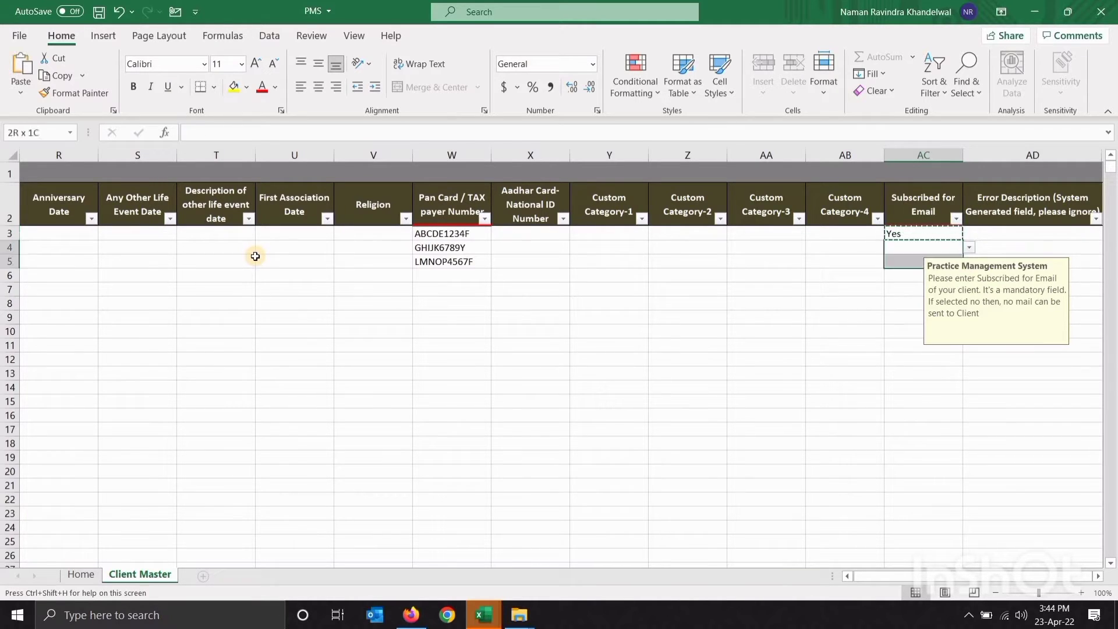
key(Return)
key(Right)
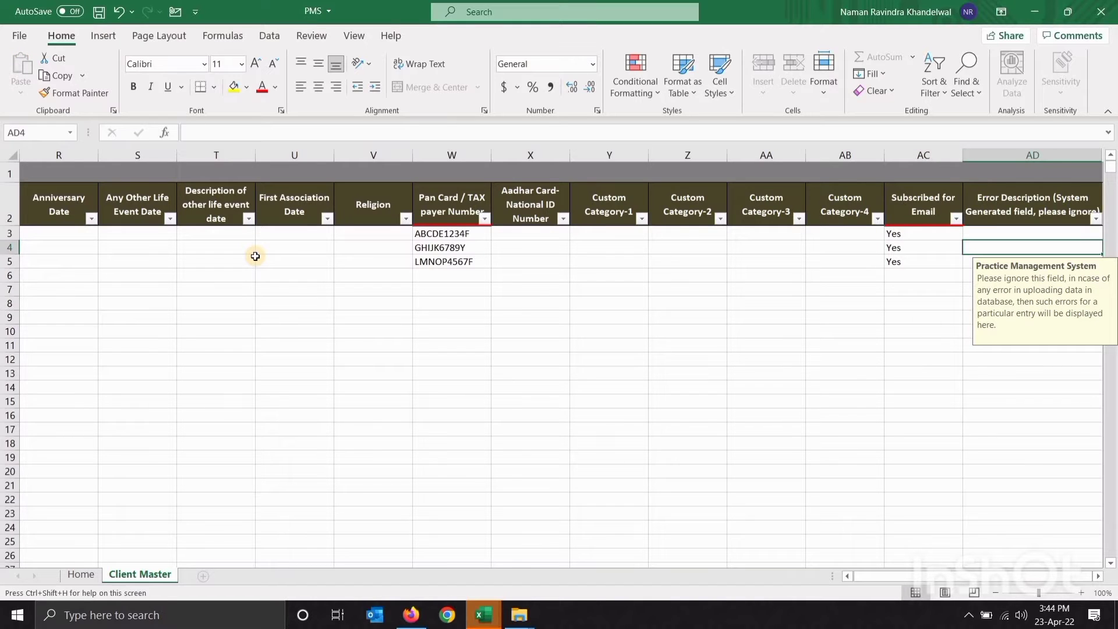
key(Left)
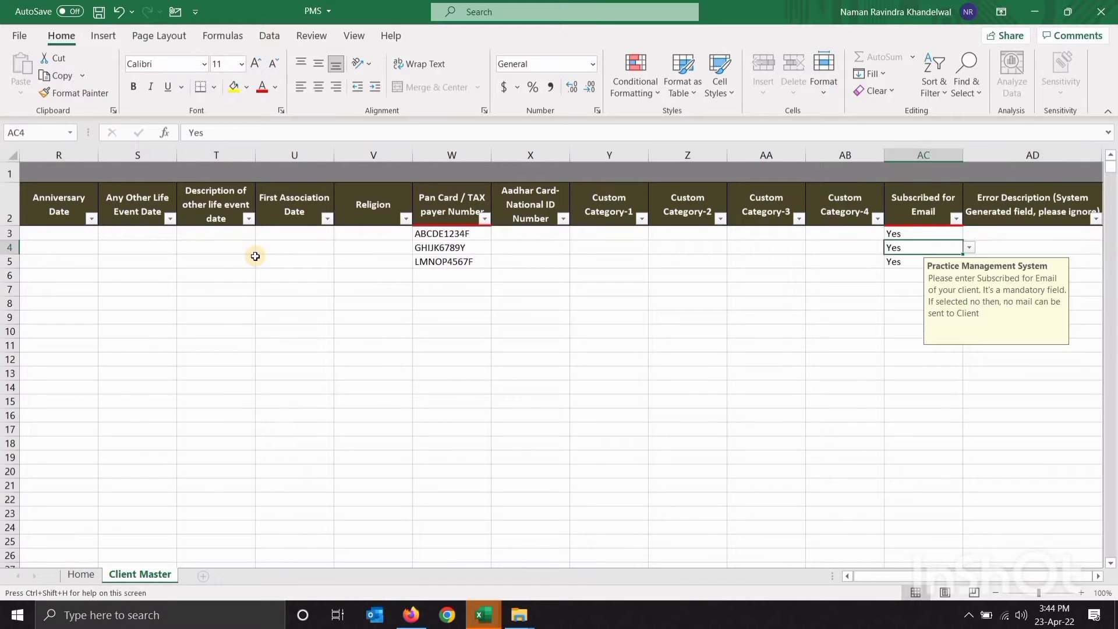
key(Up)
key(Down)
key(Down)
key(Up)
key(Up)
key(Up)
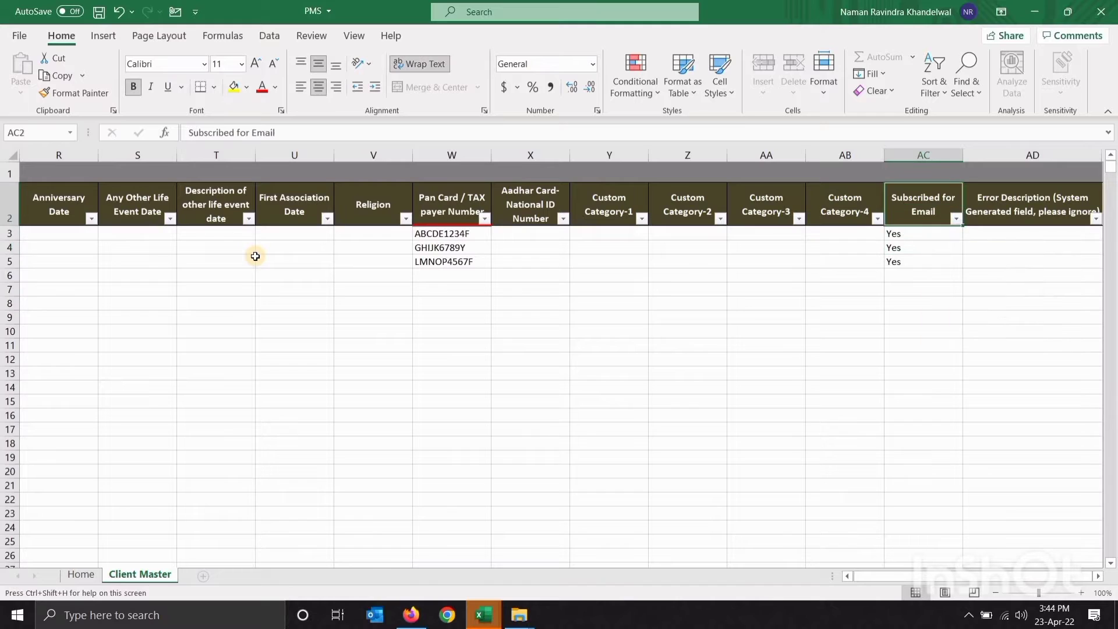
key(Home)
key(Right)
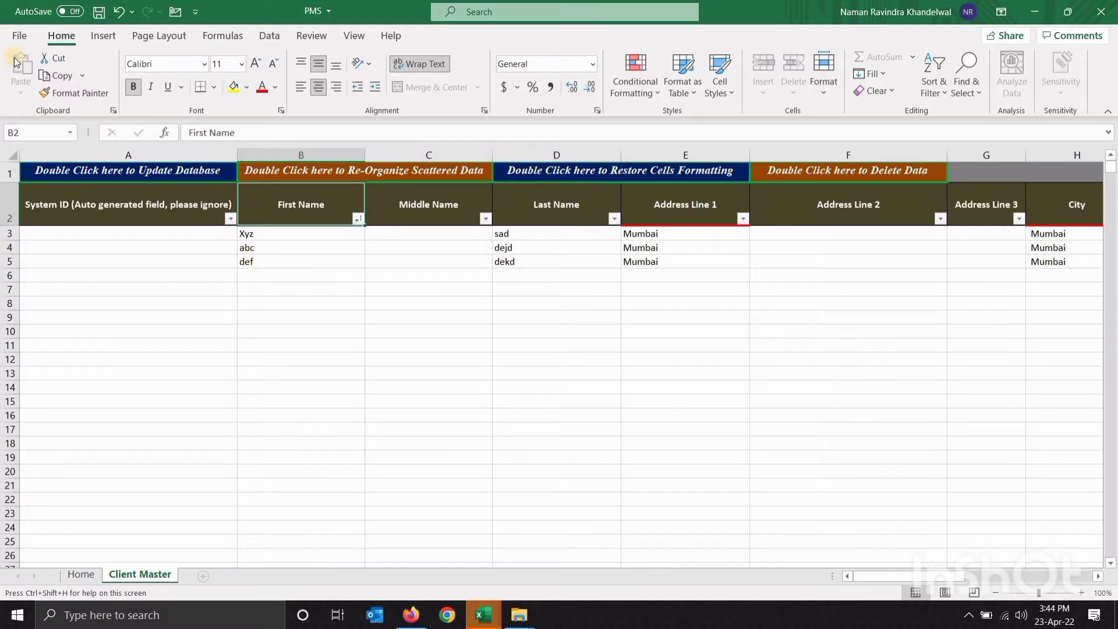
Run Update Database from A1, confirm 0 errors and export success, then check Error Description
click(201, 177)
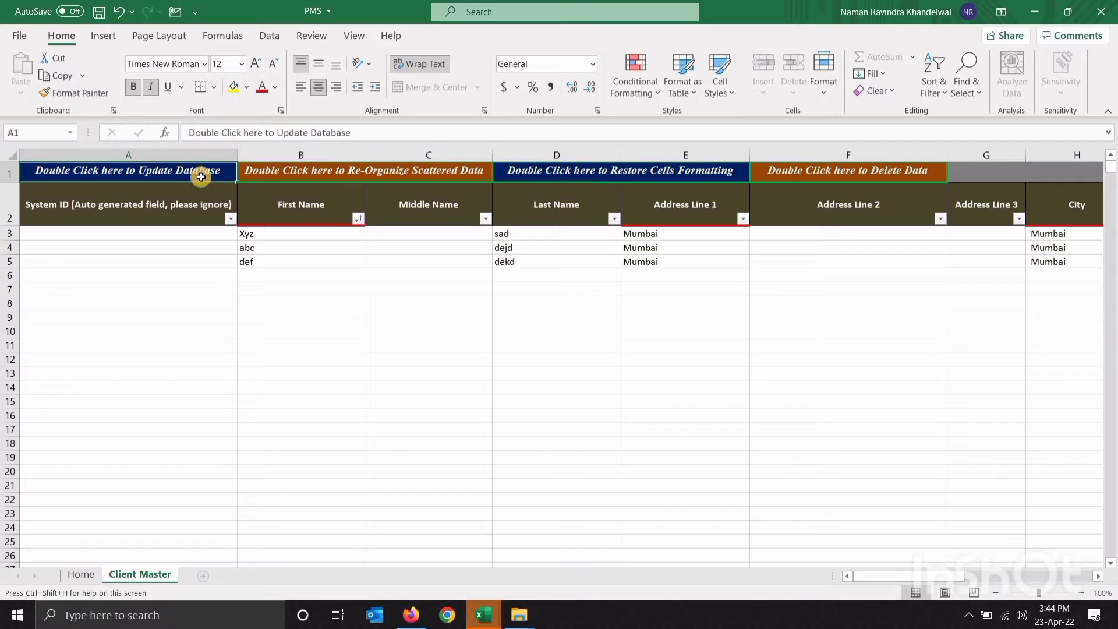
double_click(201, 176)
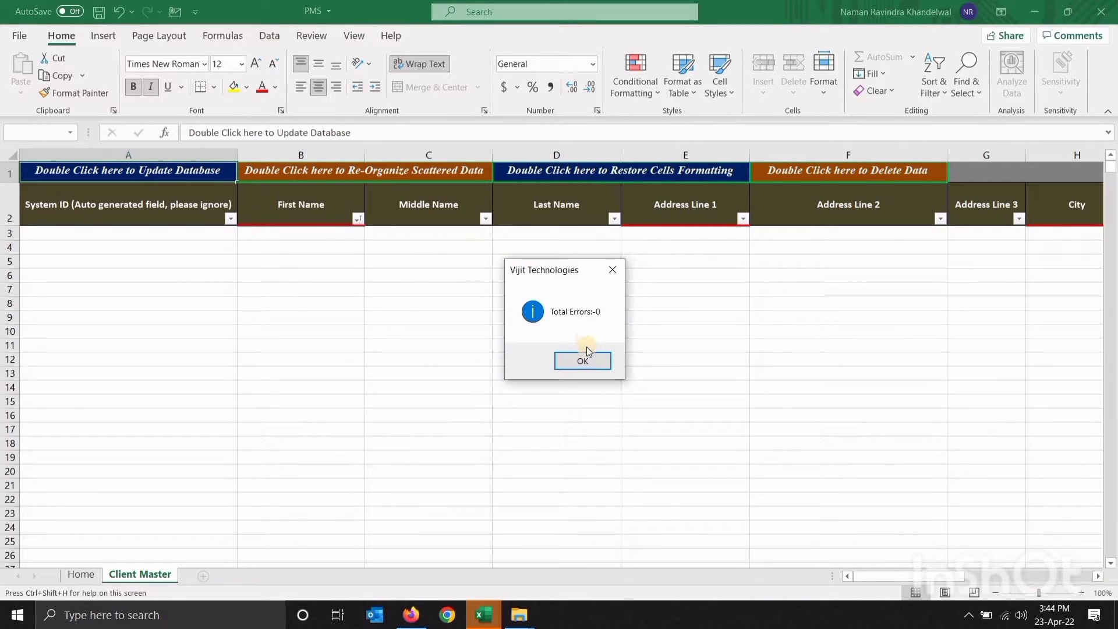
click(590, 359)
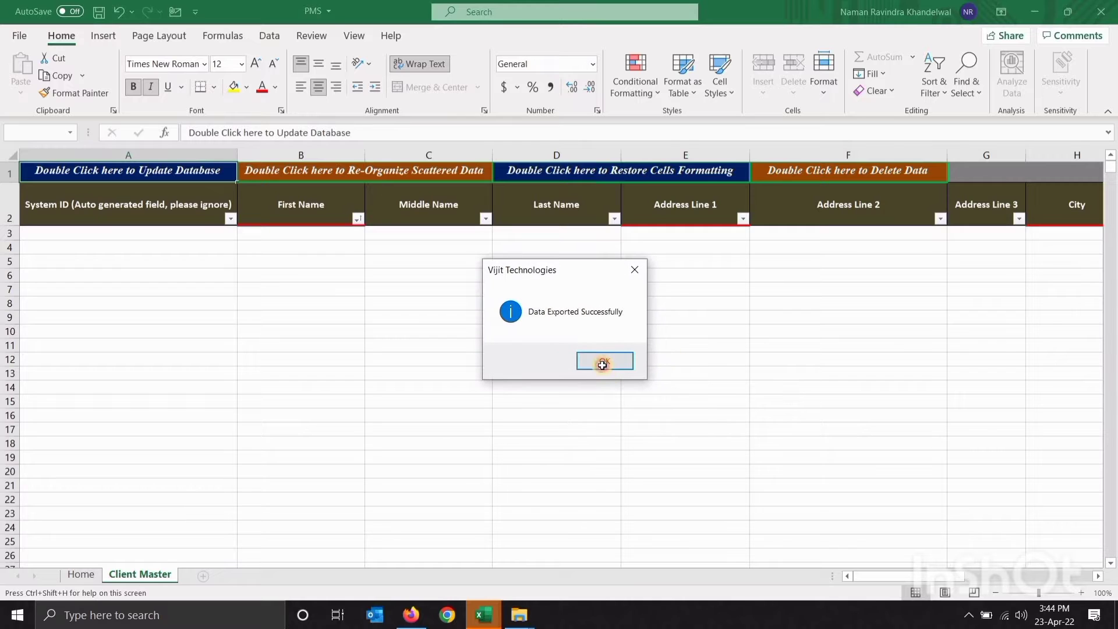
click(602, 365)
scroll(603, 365, right, 10)
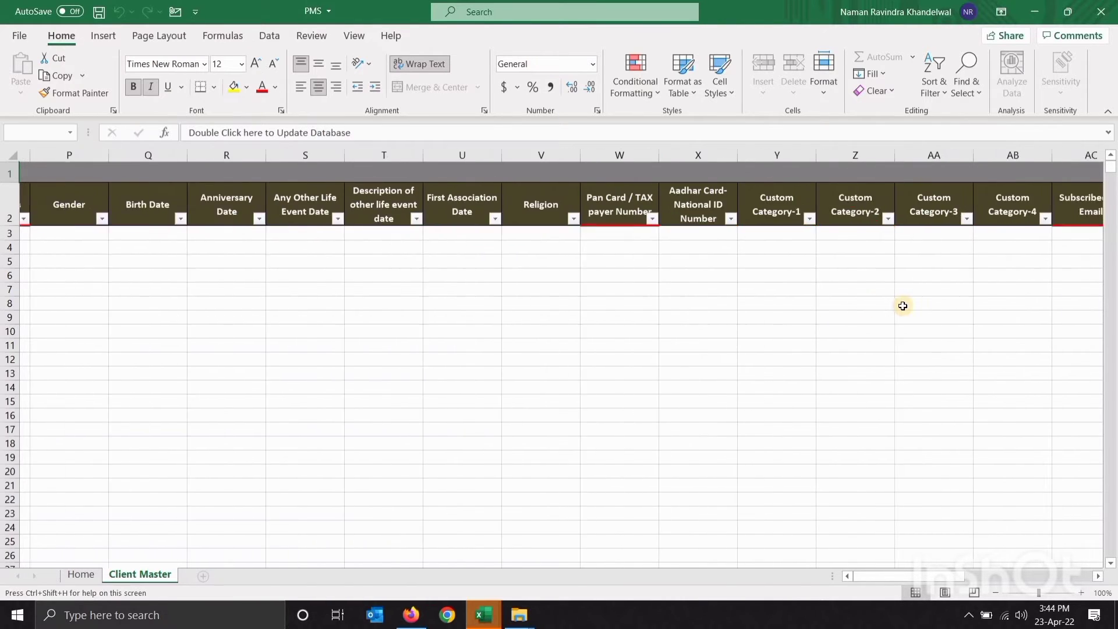
scroll(903, 305, right, 10)
click(332, 218)
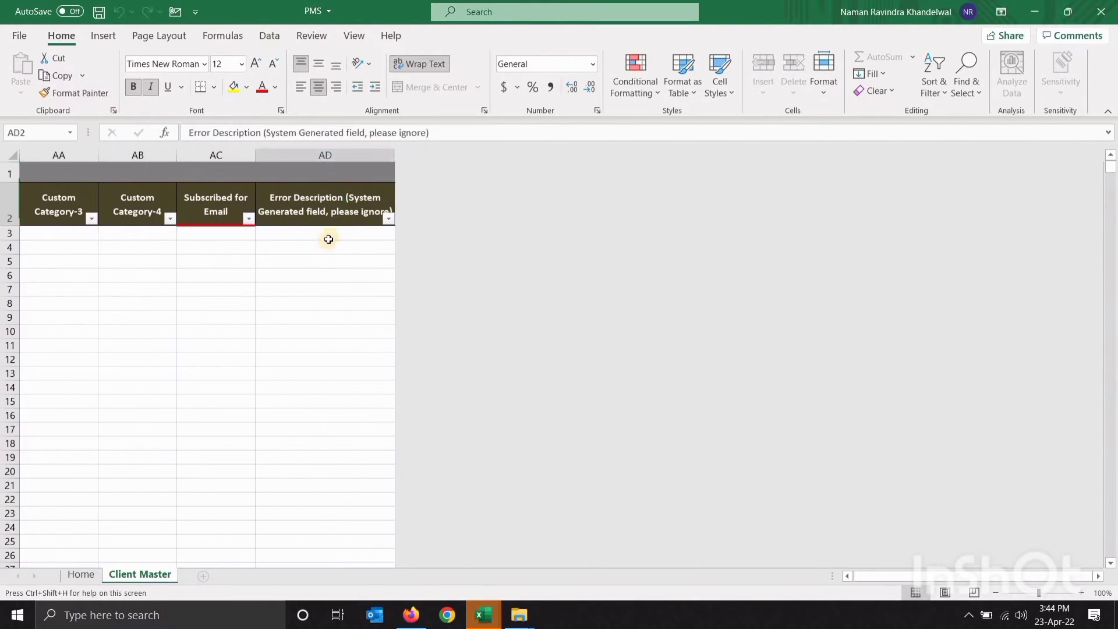
click(329, 239)
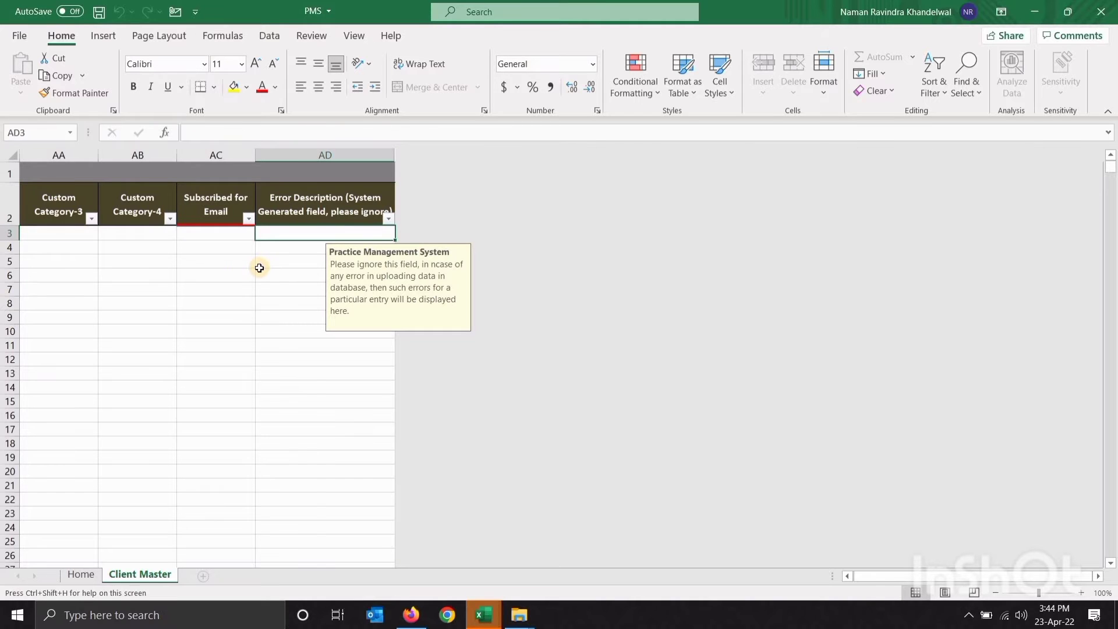
scroll(259, 268, left, 15)
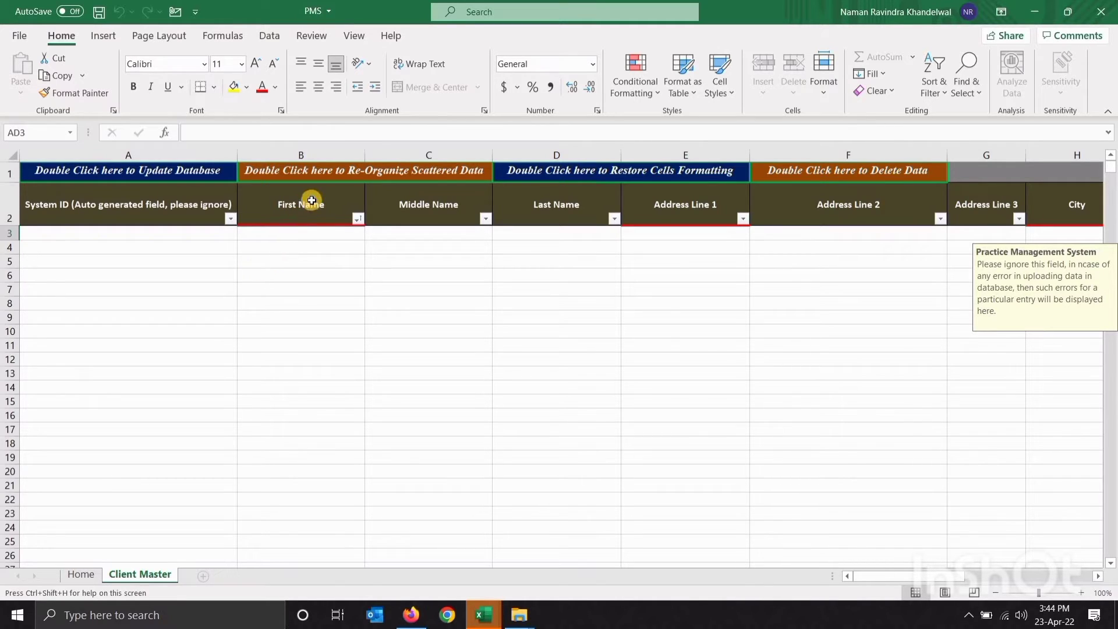
Go over the Re-Organize, Update Database, Restore Formatting and Delete Data banners, then show Home
click(336, 173)
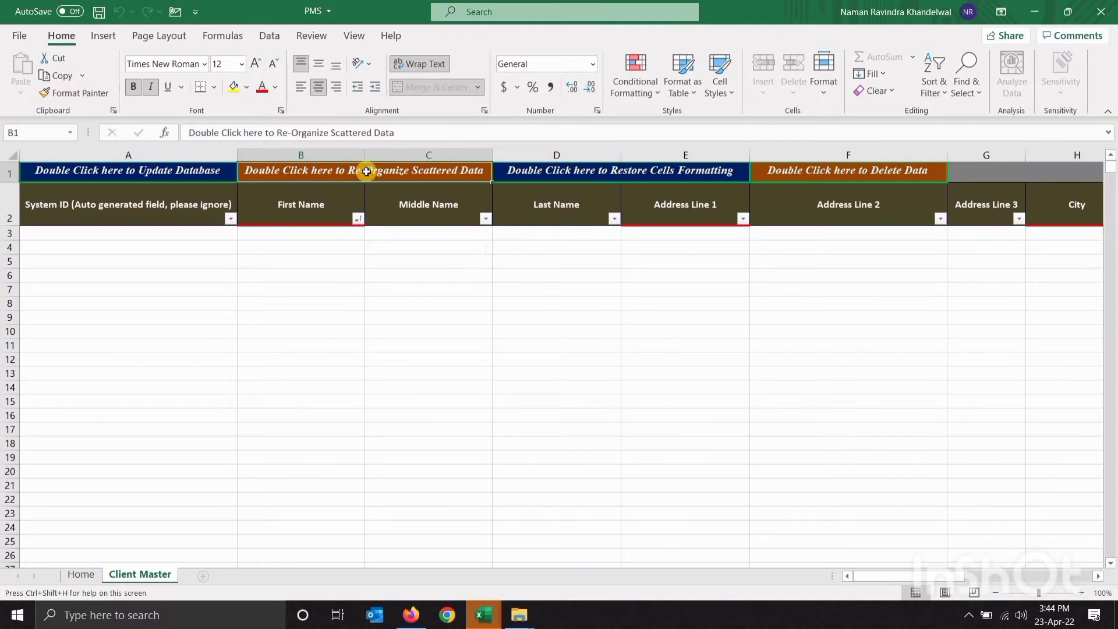
click(162, 176)
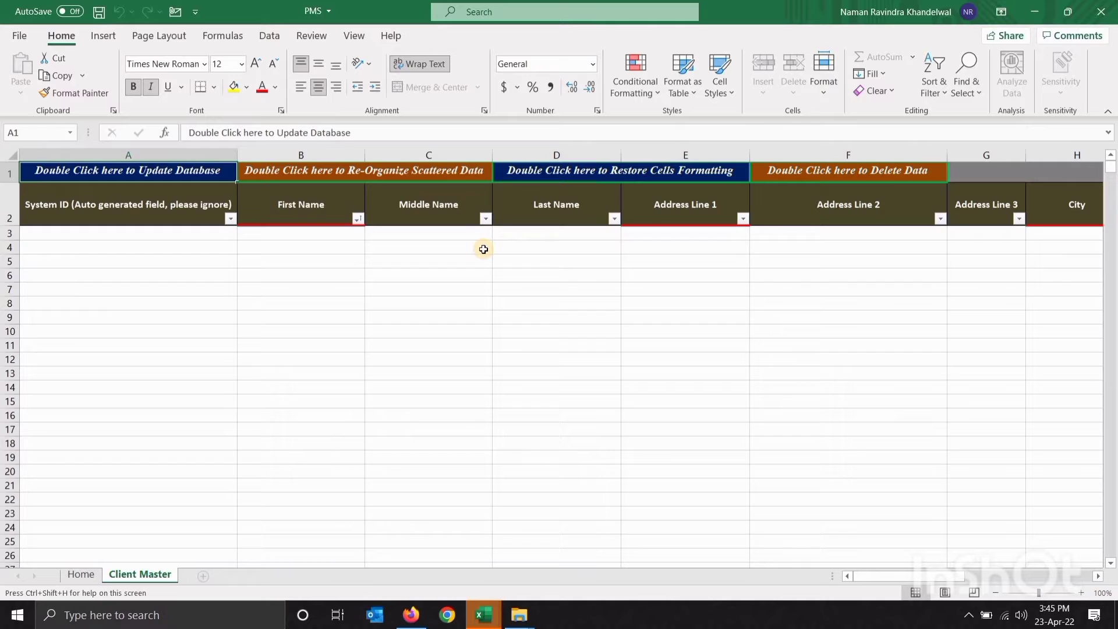
click(619, 174)
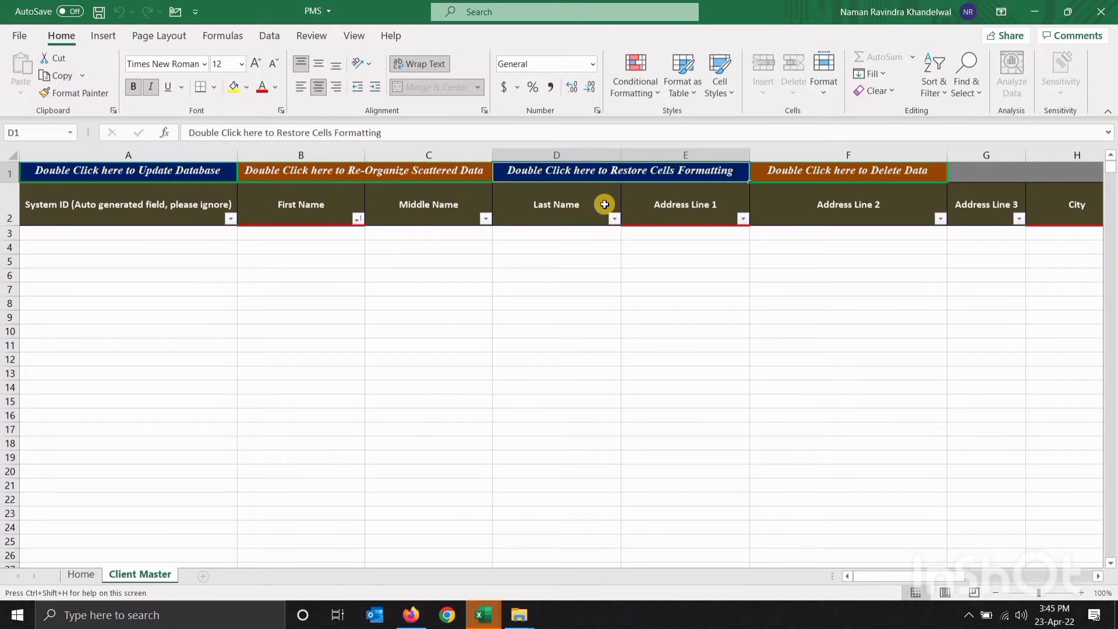
click(842, 174)
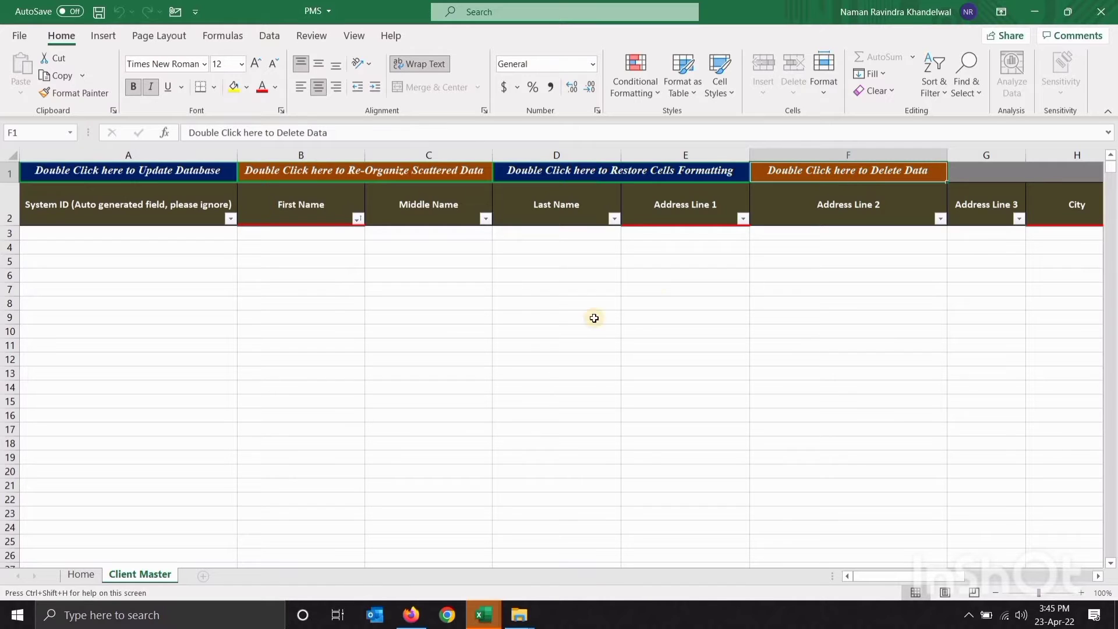
click(88, 575)
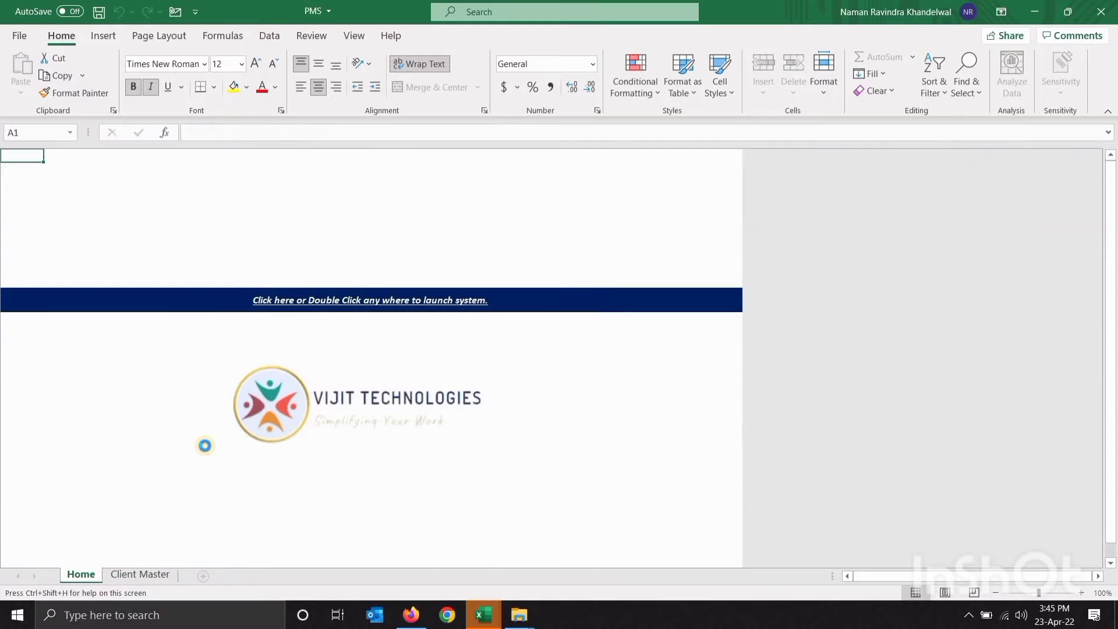
Launch the system and open Client Master from VIEW/MODIFY/DELETE DATA to list Xyz, abc and def
click(290, 292)
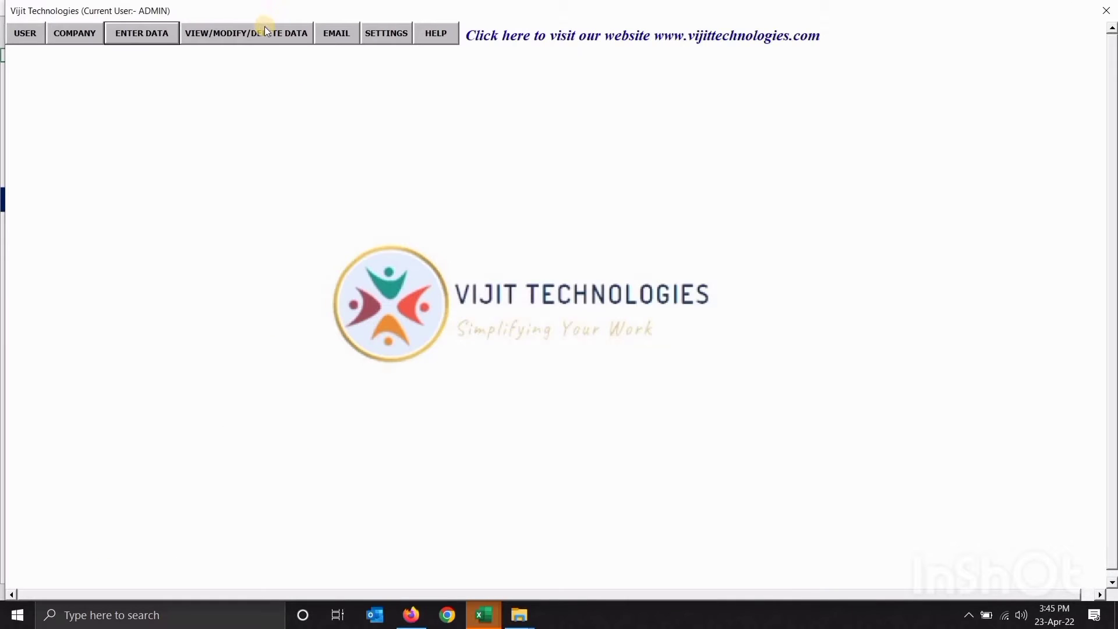
click(264, 27)
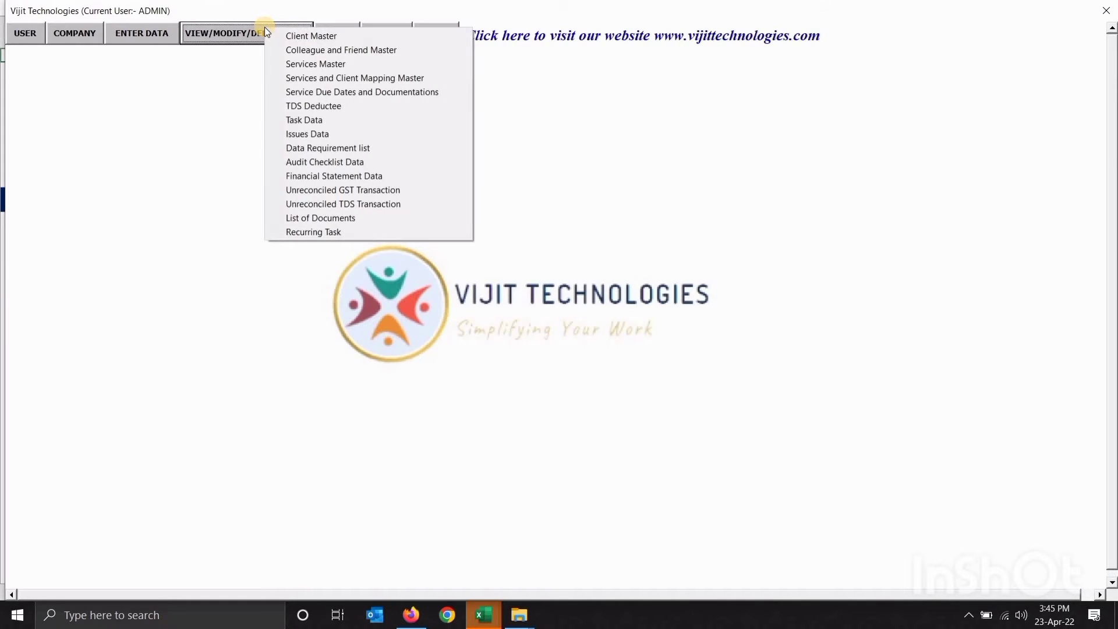
click(275, 36)
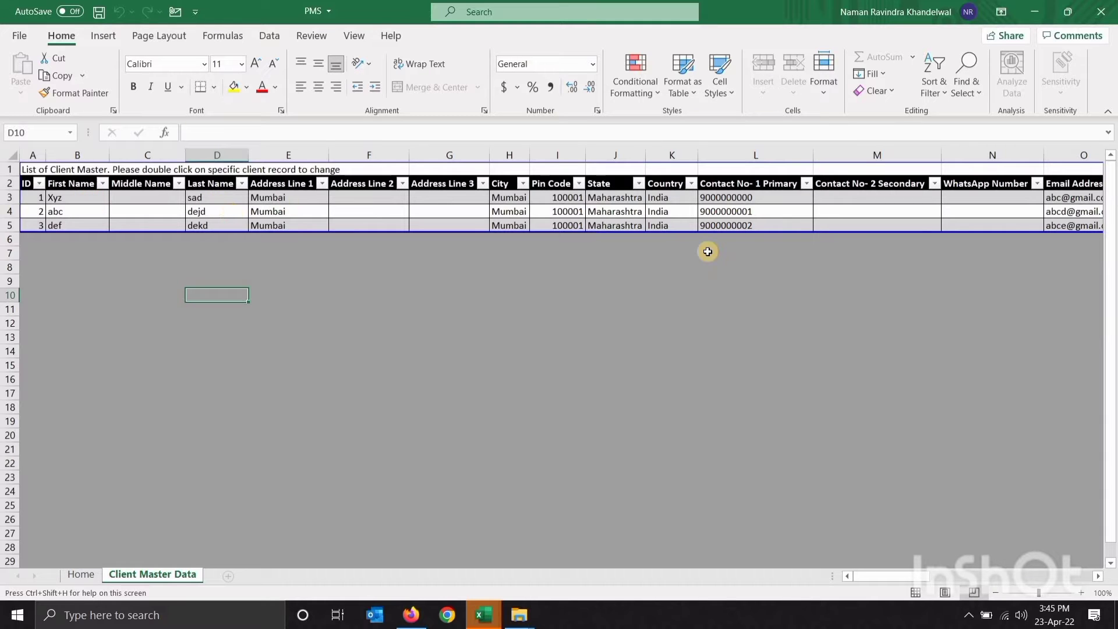
Load client record abc from Client Master Data and review its First Name and Address Line 1
scroll(708, 252, right, 1)
scroll(708, 252, right, 15)
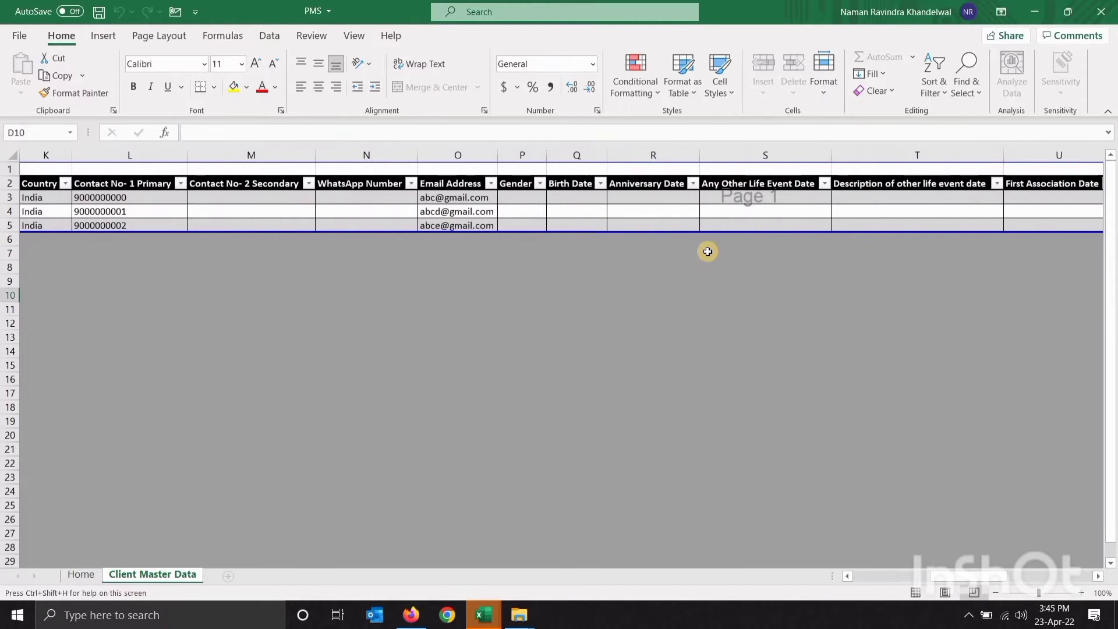
scroll(707, 252, left, 18)
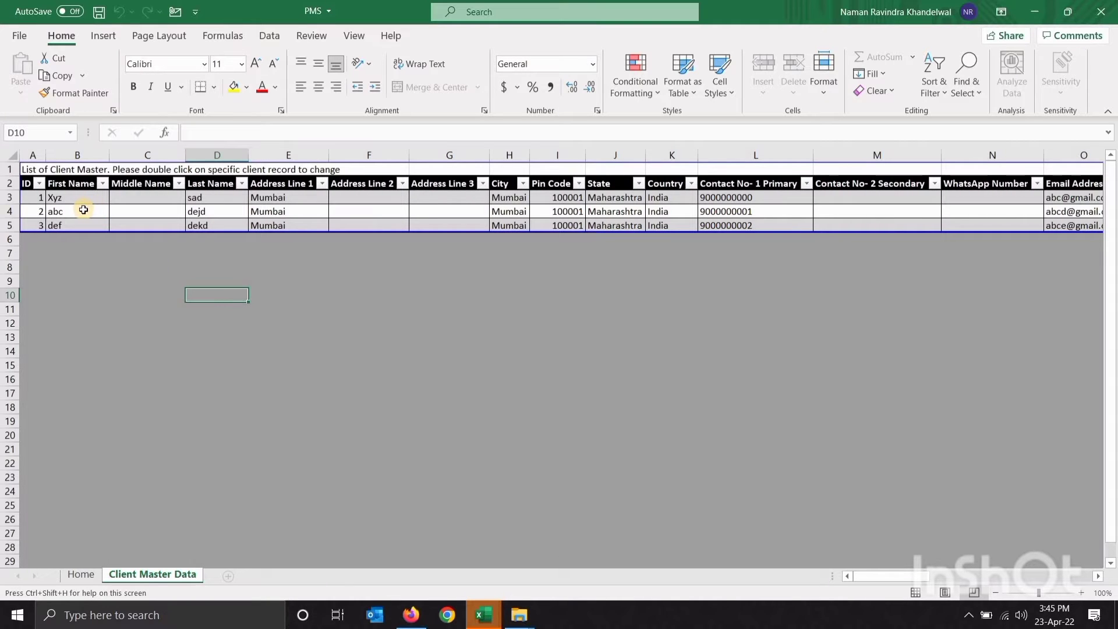
double_click(83, 210)
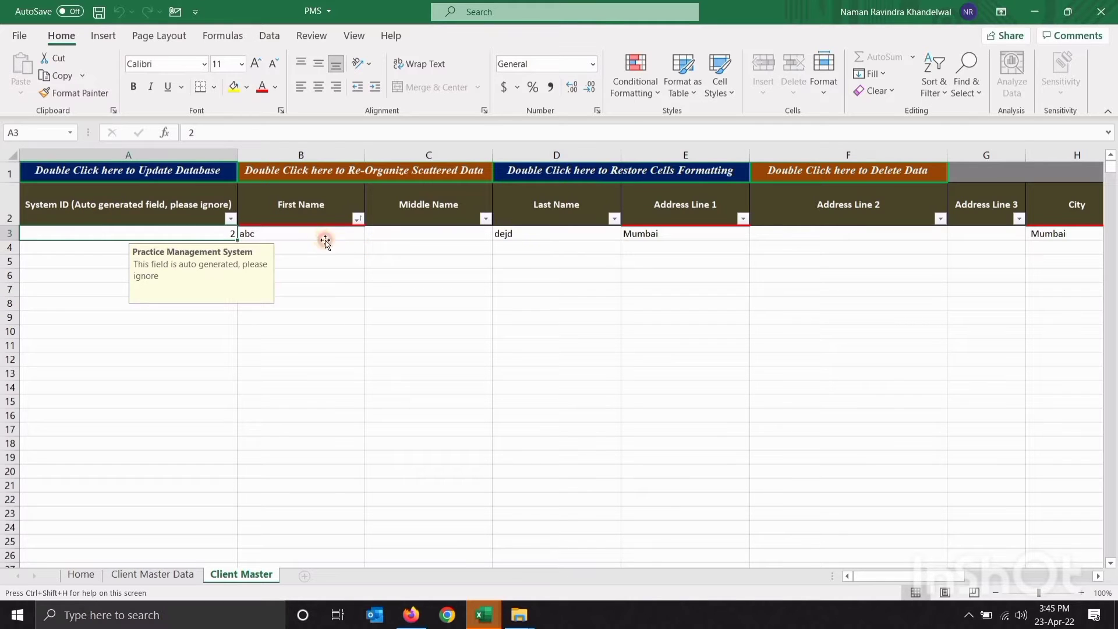
key(Tab)
click(629, 243)
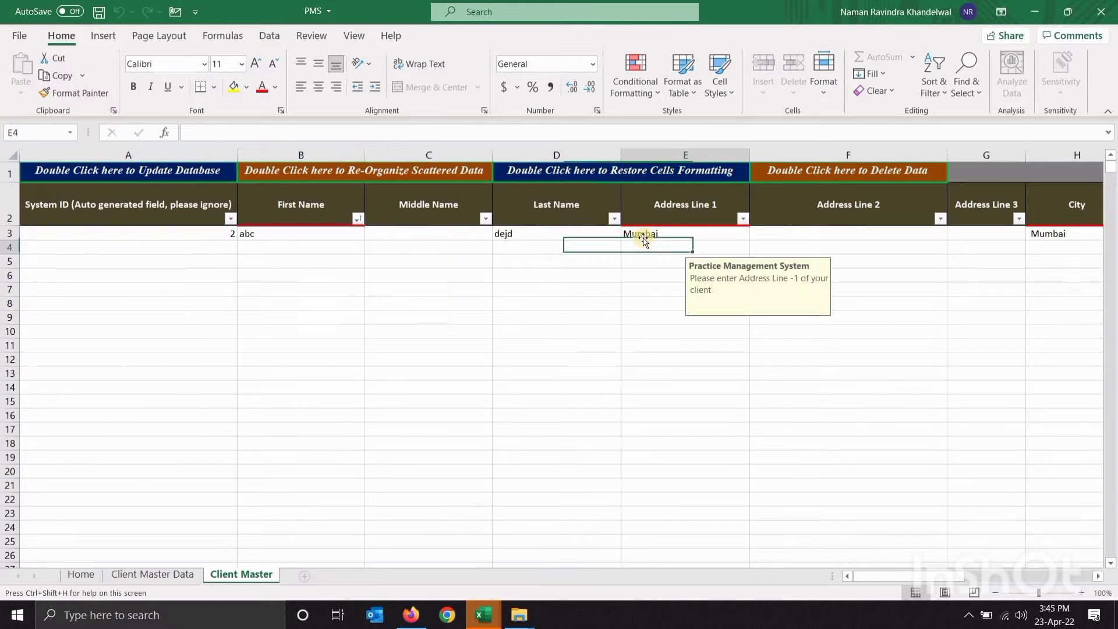
click(650, 233)
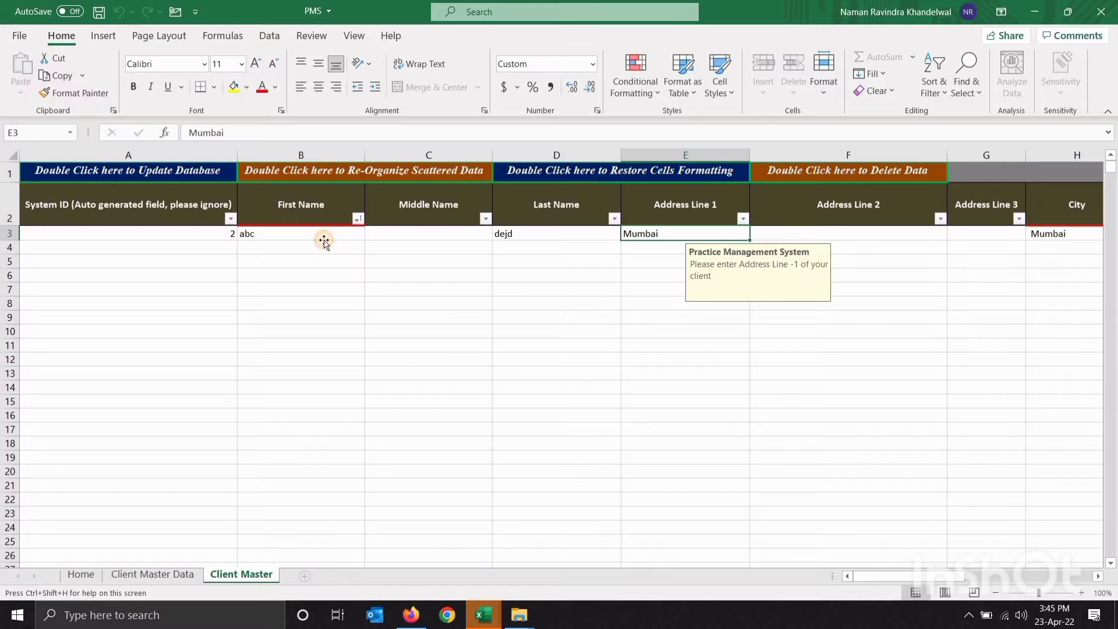
click(324, 234)
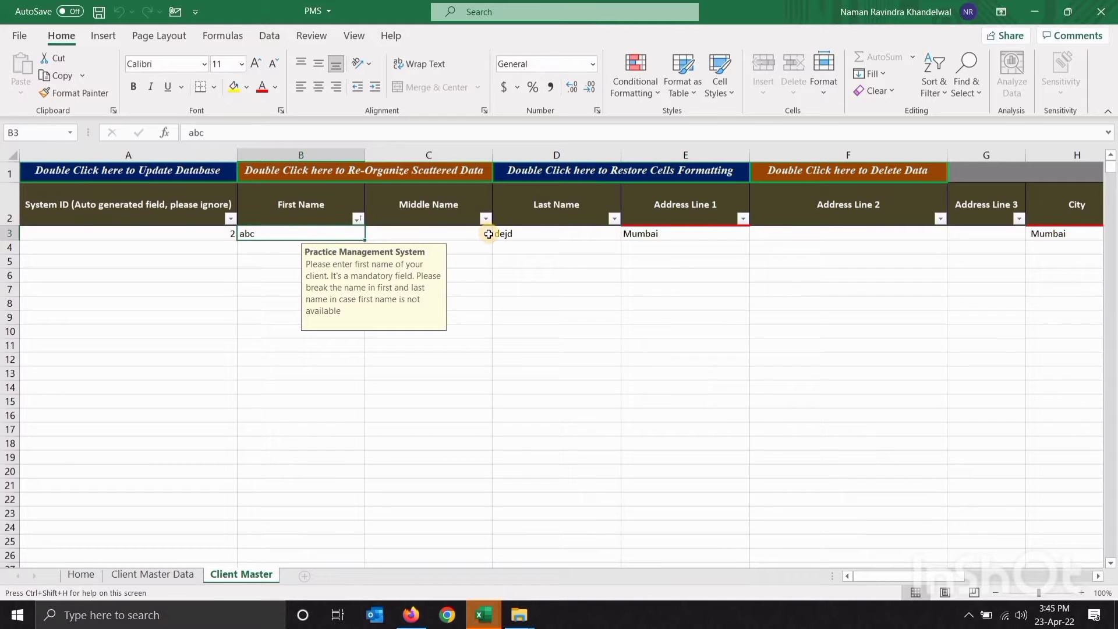
Delete the abc record from the database, confirming both prompts and the success notice
double_click(827, 174)
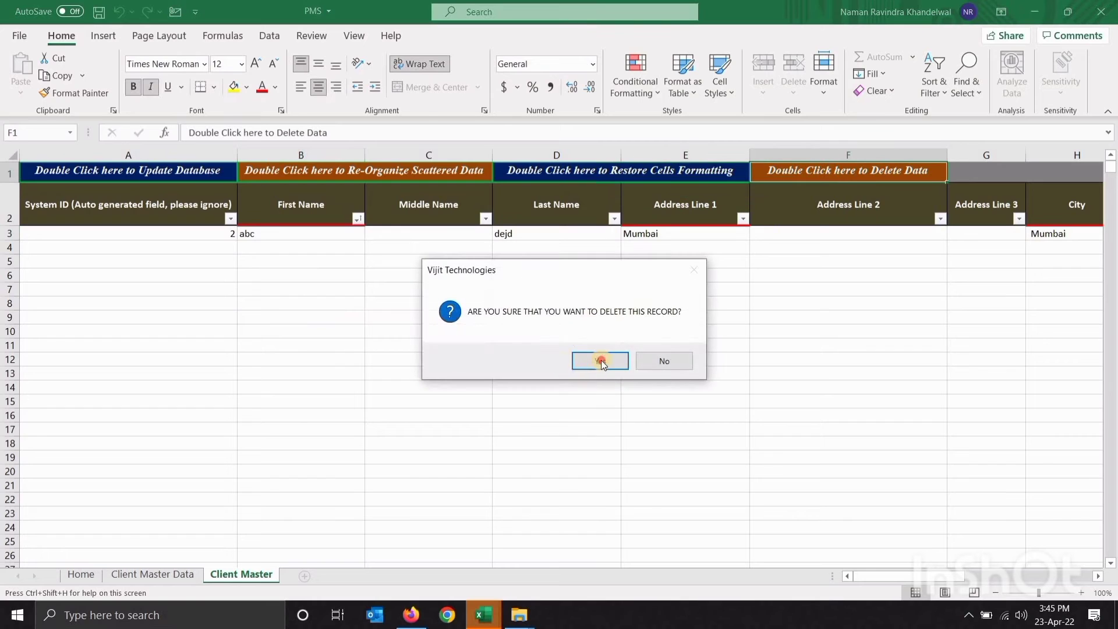
click(601, 360)
click(603, 363)
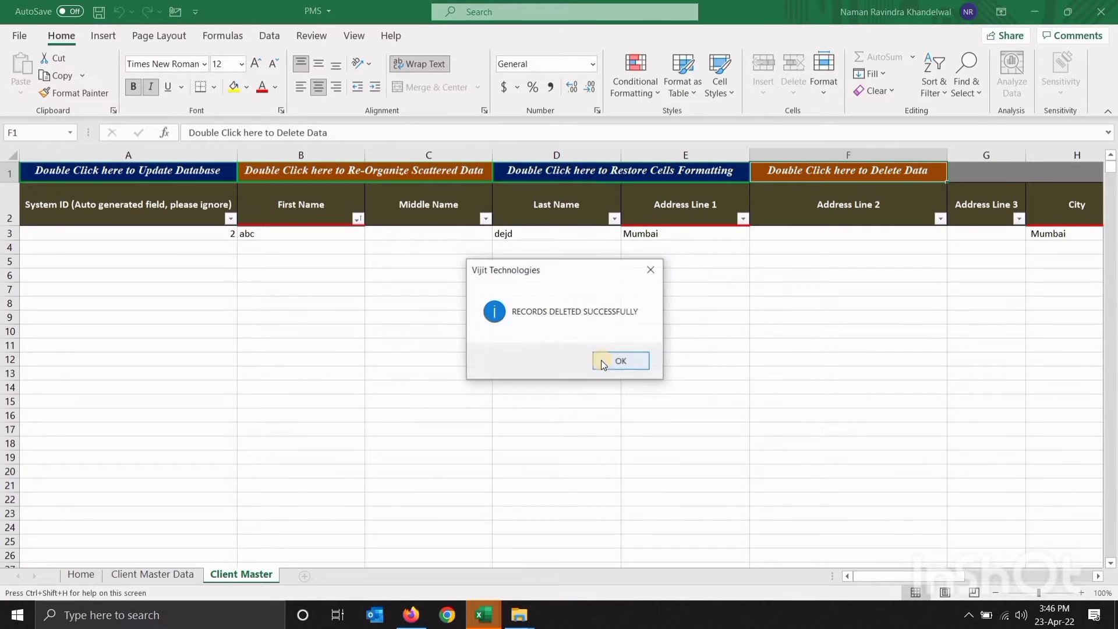
click(601, 361)
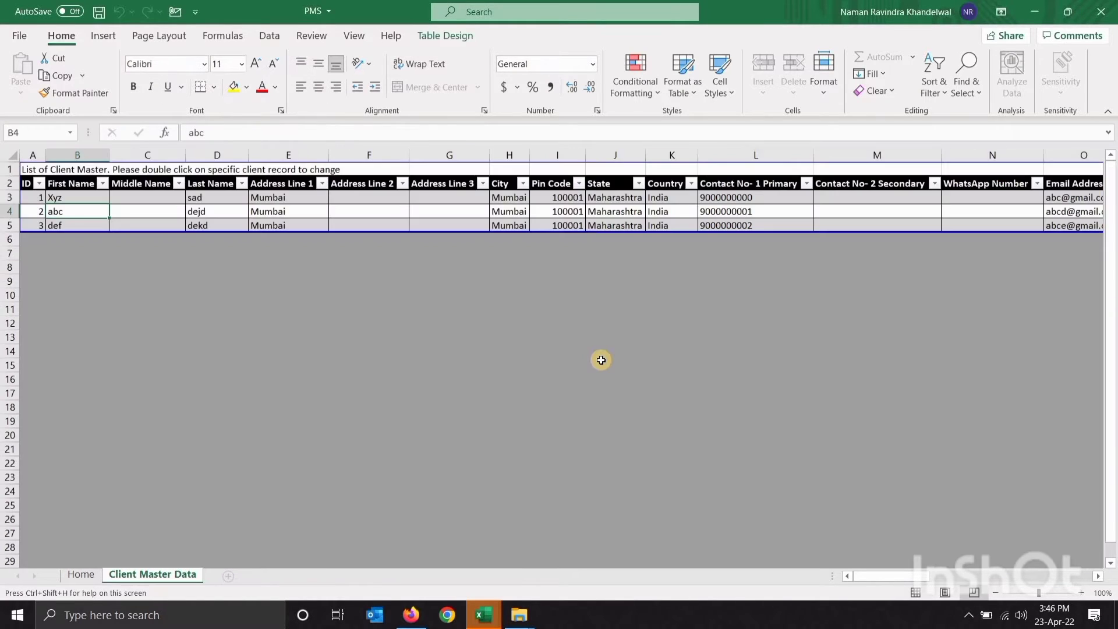
Reopen the Client Master list to check only Xyz and def remain, then return Home
click(81, 574)
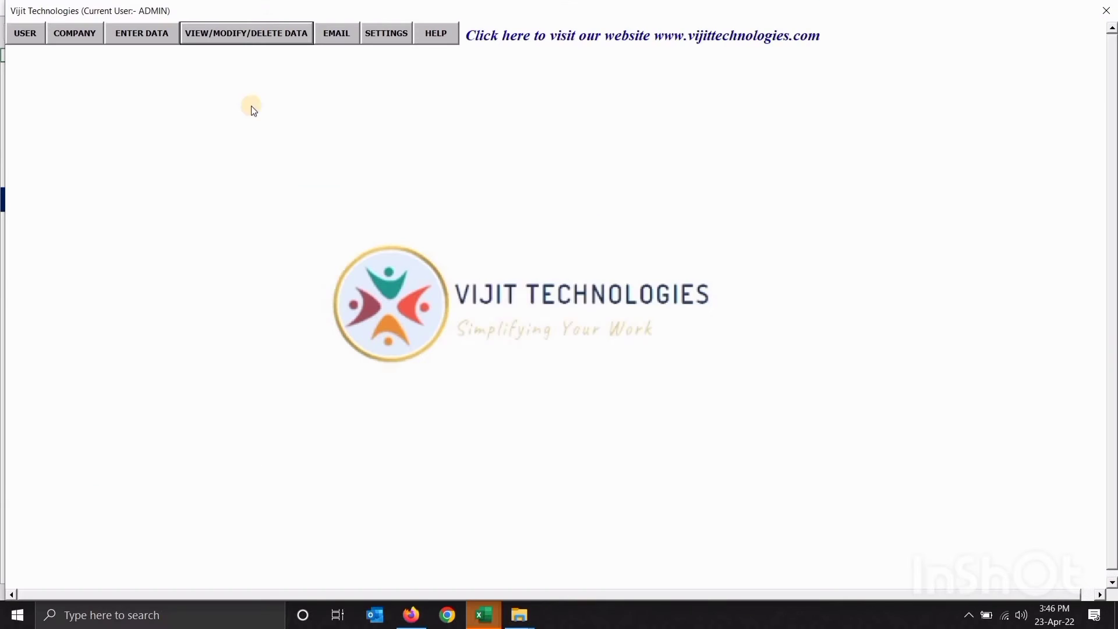
click(257, 39)
click(259, 42)
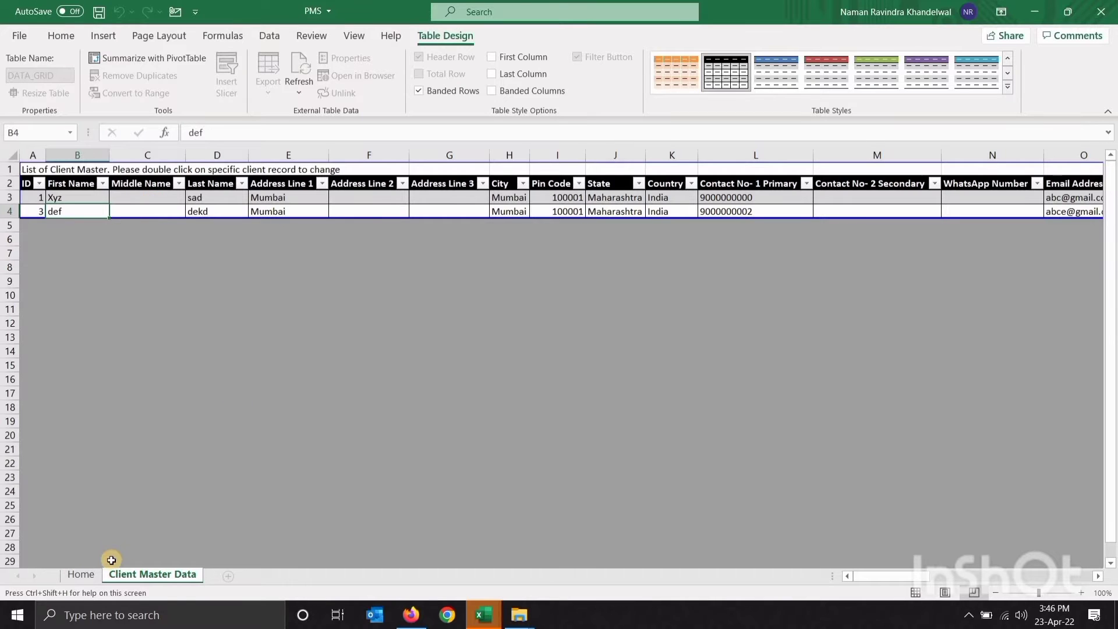
click(82, 577)
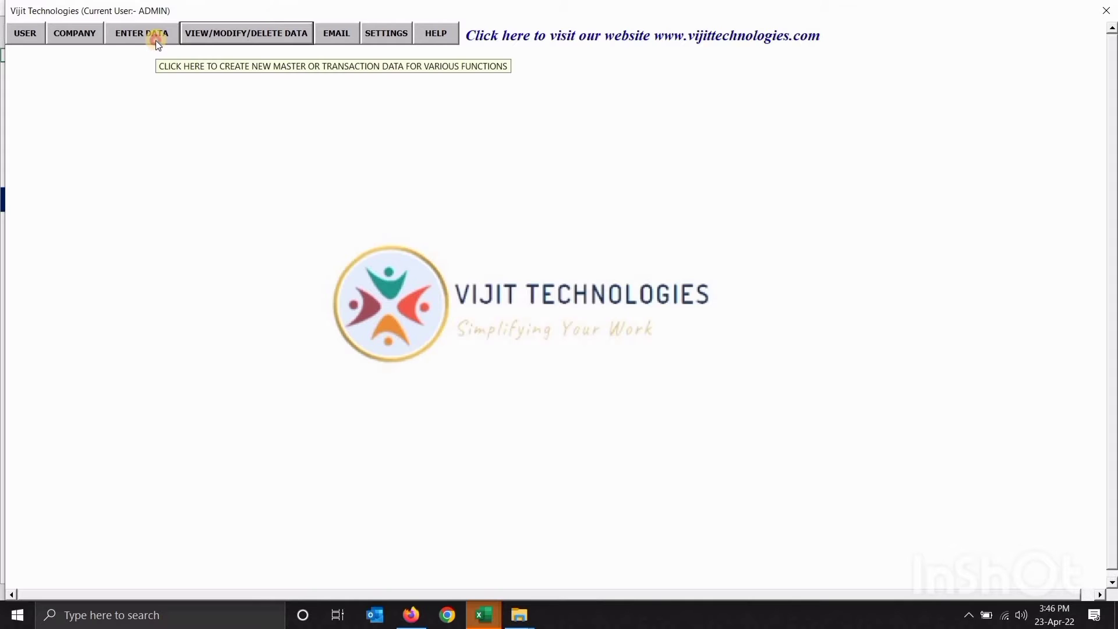
From ENTER DATA, open the Colleague and Friend Master sheet and select a Name cell
click(141, 33)
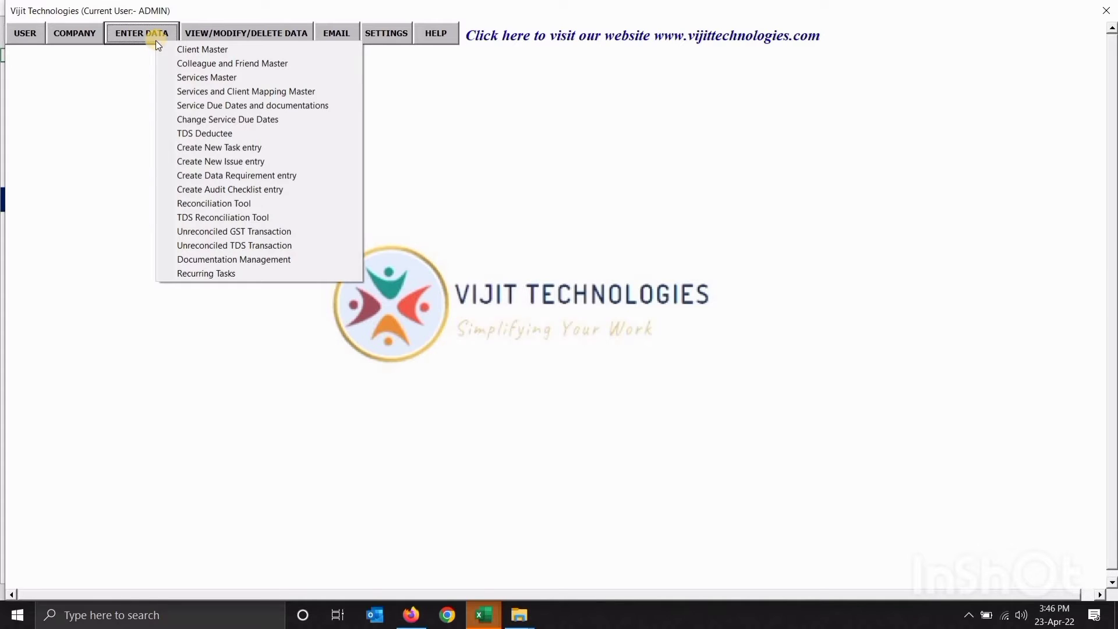
click(184, 65)
click(294, 232)
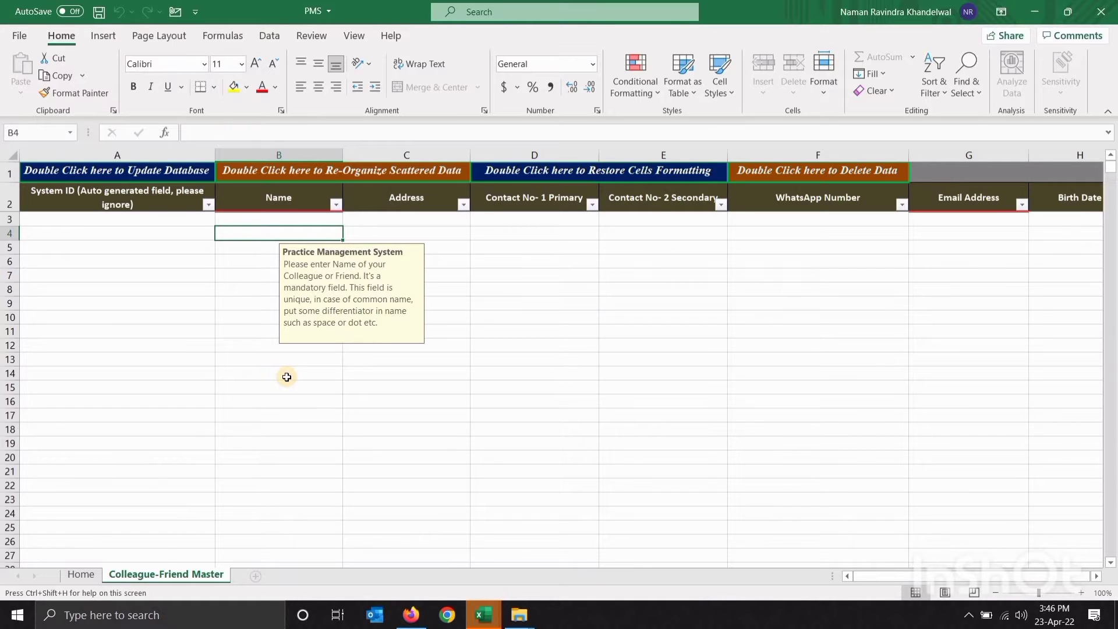
Enter the colleague's name, address and e-mail address in row 3
key(Up)
key(Down)
key(Up)
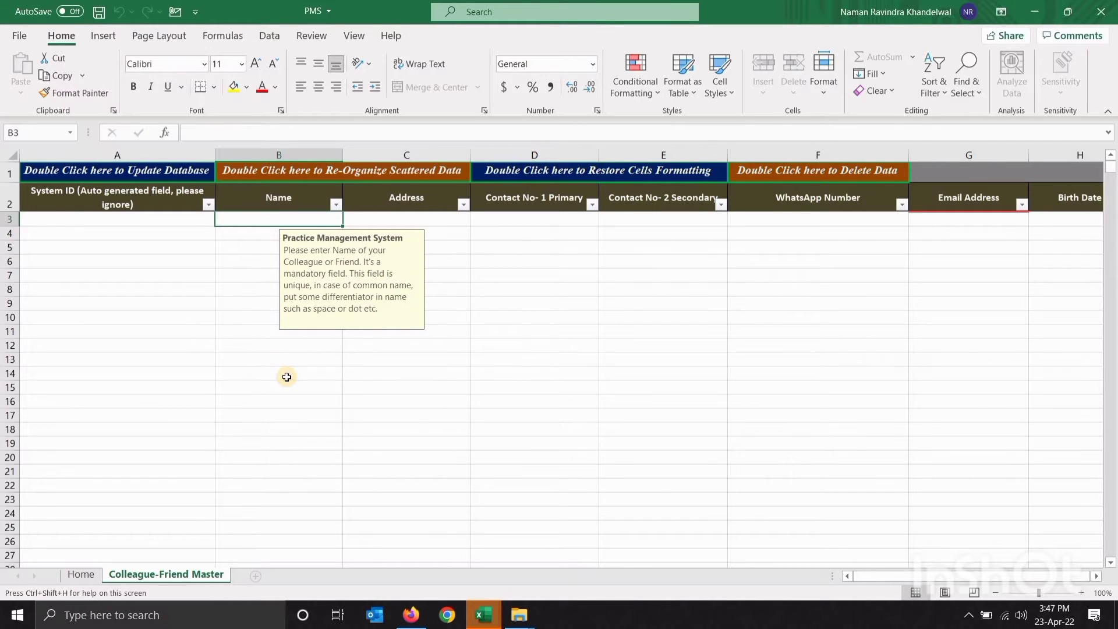
text(TUY)
key(Return)
key(Up)
key(Right)
key(Right)
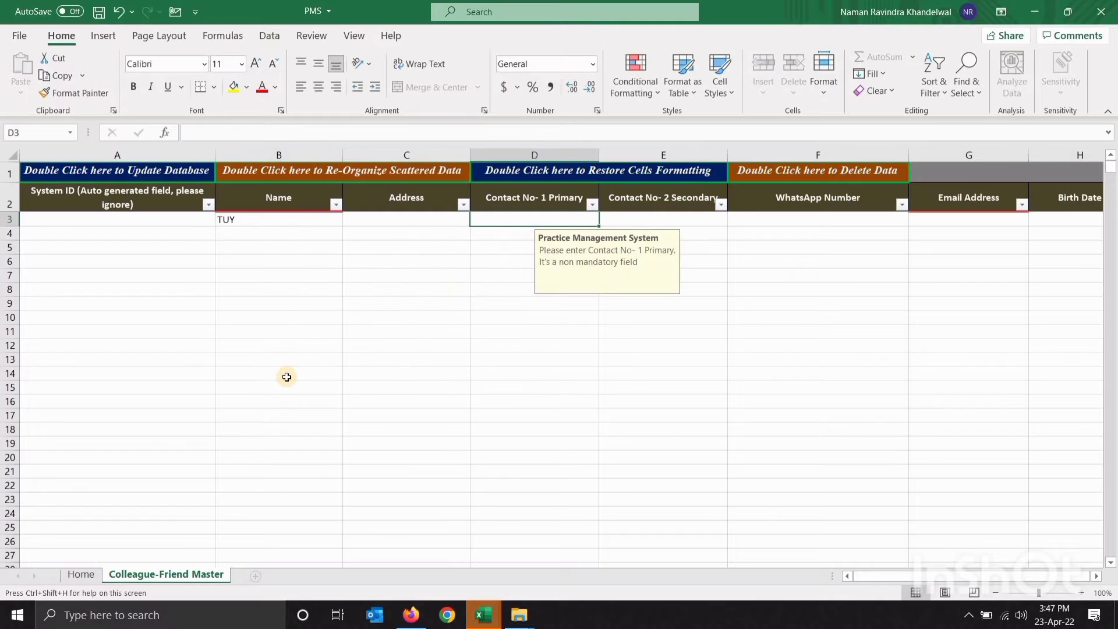
key(Left)
text(EDDED)
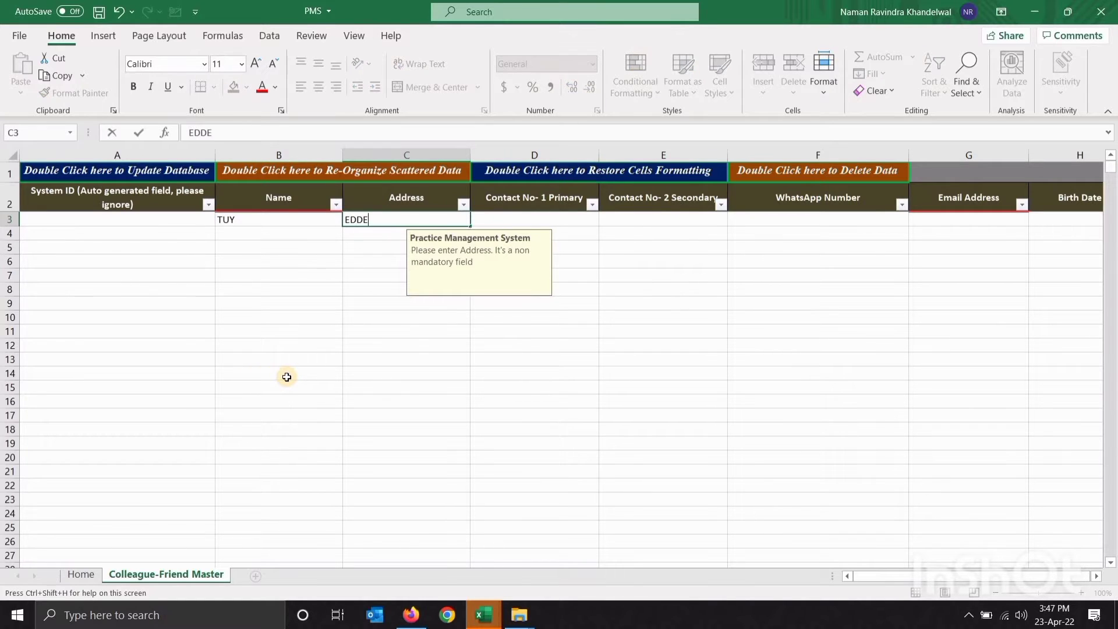
key(Right)
key(Right)
key(Right)
key(Right)
key(Right)
key(Right)
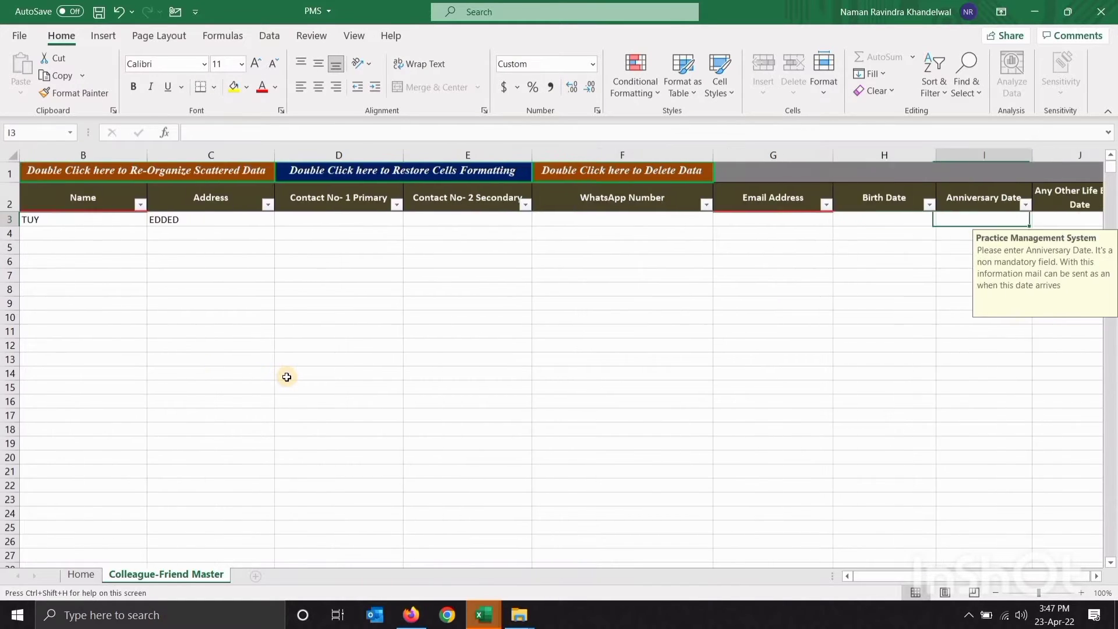
key(Left)
key(Left)
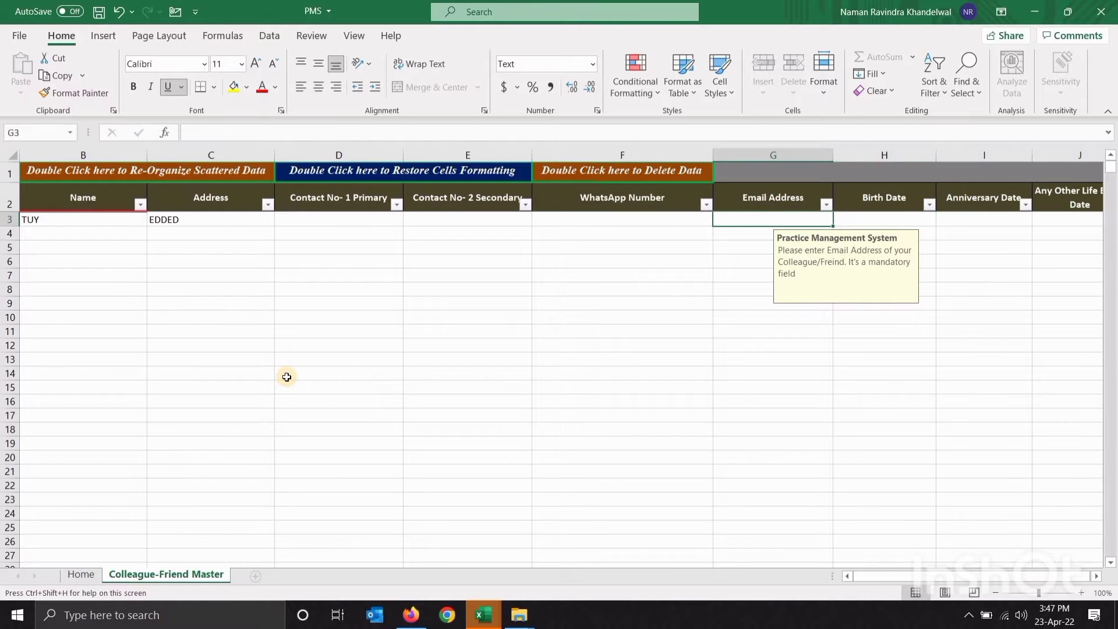
text(CBFBF@GMAIL.COM)
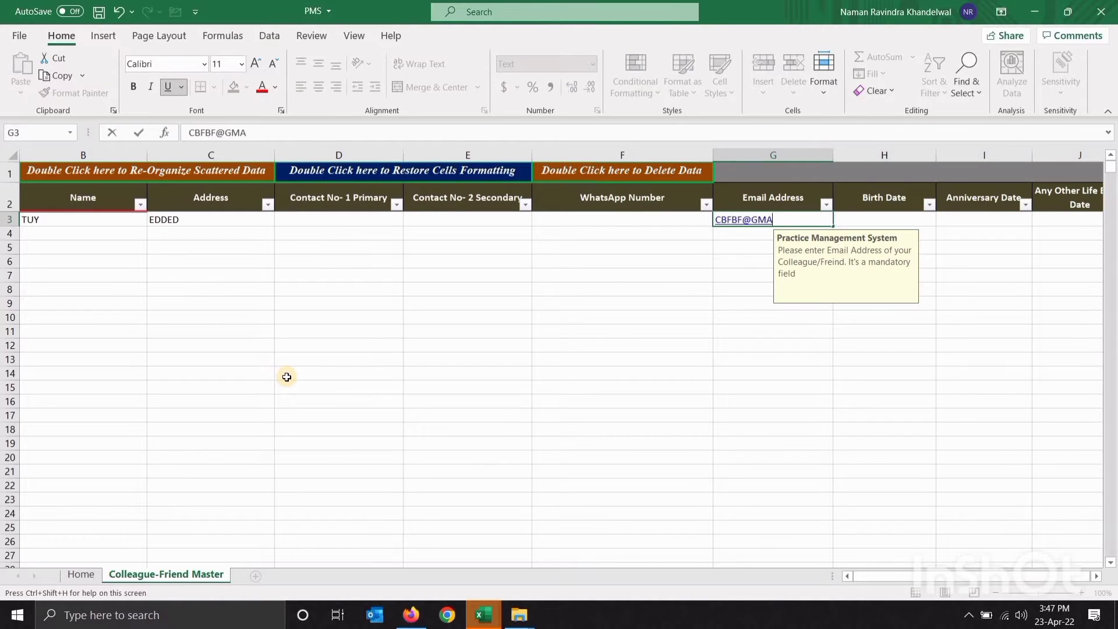
key(Right)
key(Right)
key(Right)
key(Right)
key(Right)
key(Right)
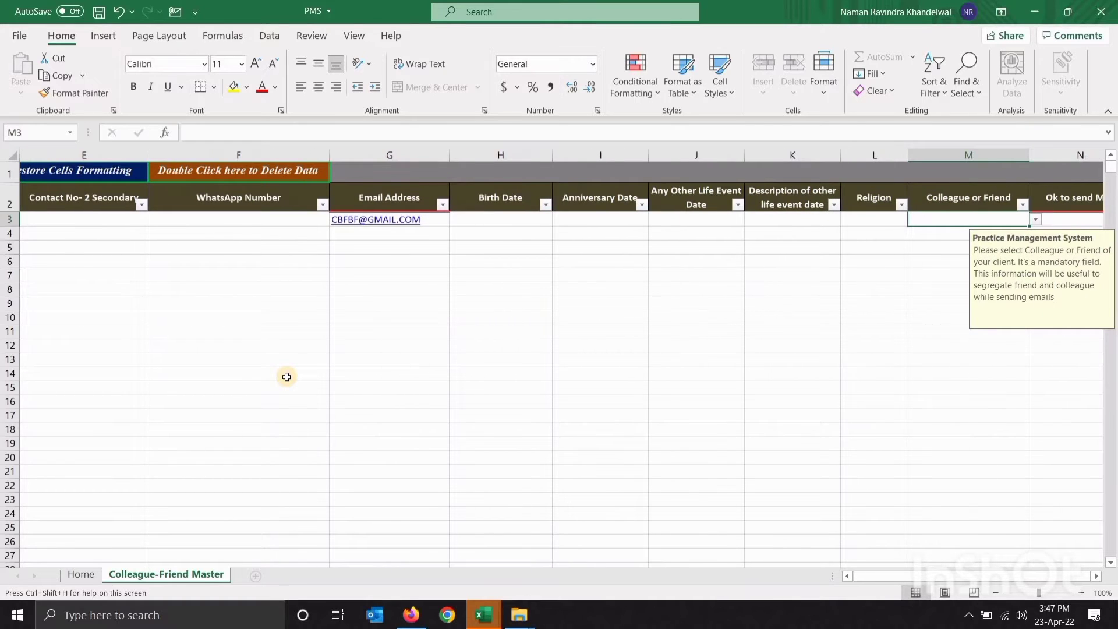
Set Colleague or Friend to Colleague and Ok to send Mail to Yes in row 3
key(Left)
key(Left)
key(Left)
key(Left)
key(Right)
key(Right)
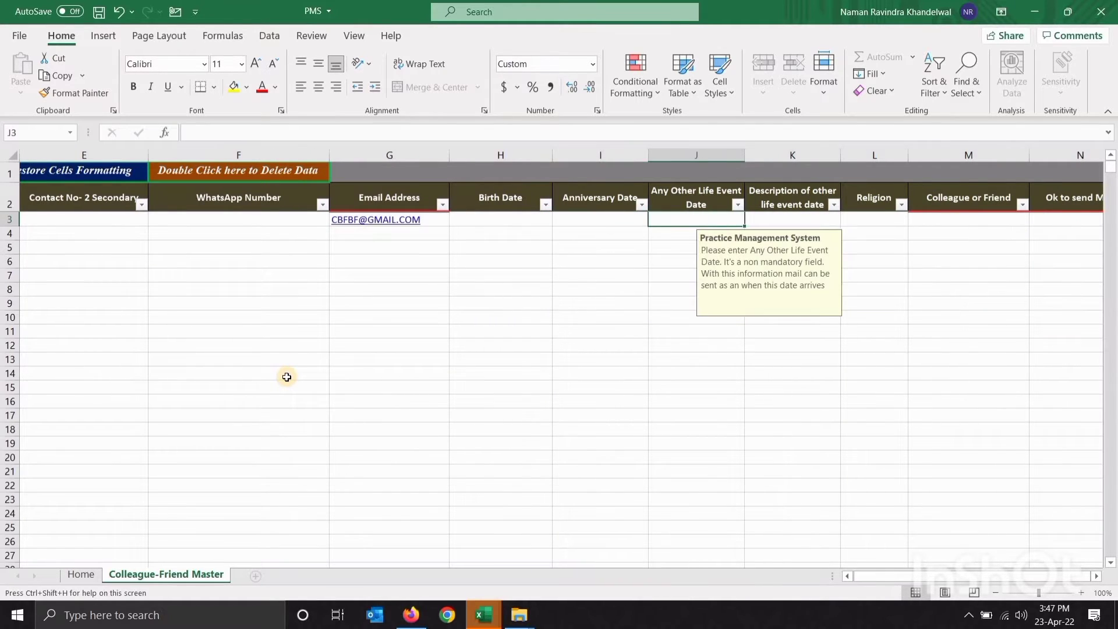
key(Right)
key(Right)
key(alt+Down)
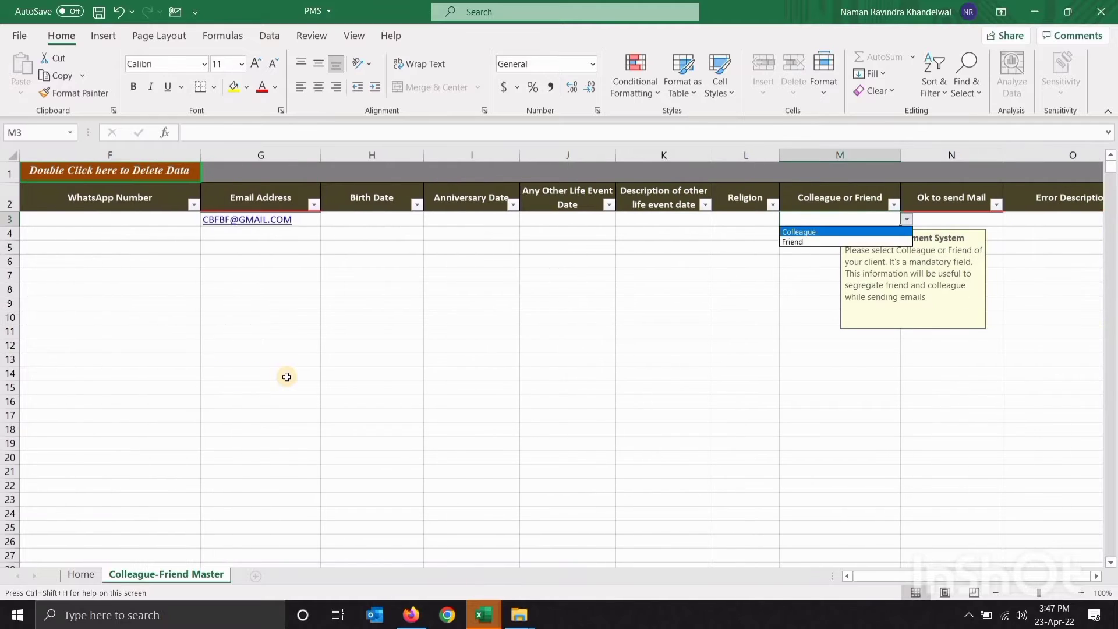
key(Down)
key(Up)
key(Return)
key(Right)
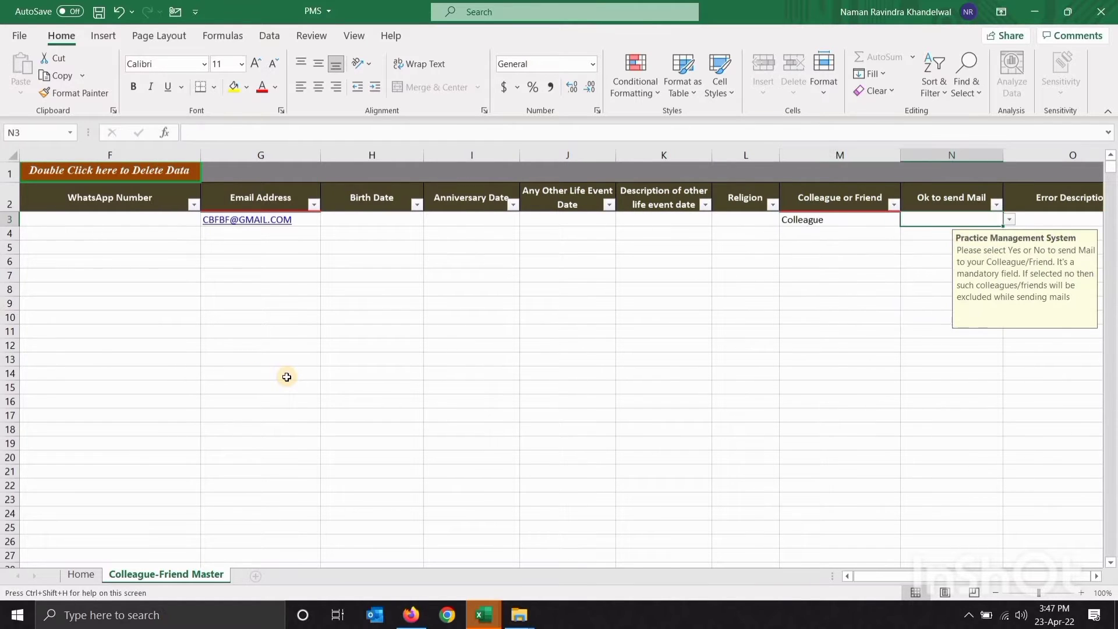
key(alt+Down)
key(Return)
key(Right)
key(Left)
key(Left)
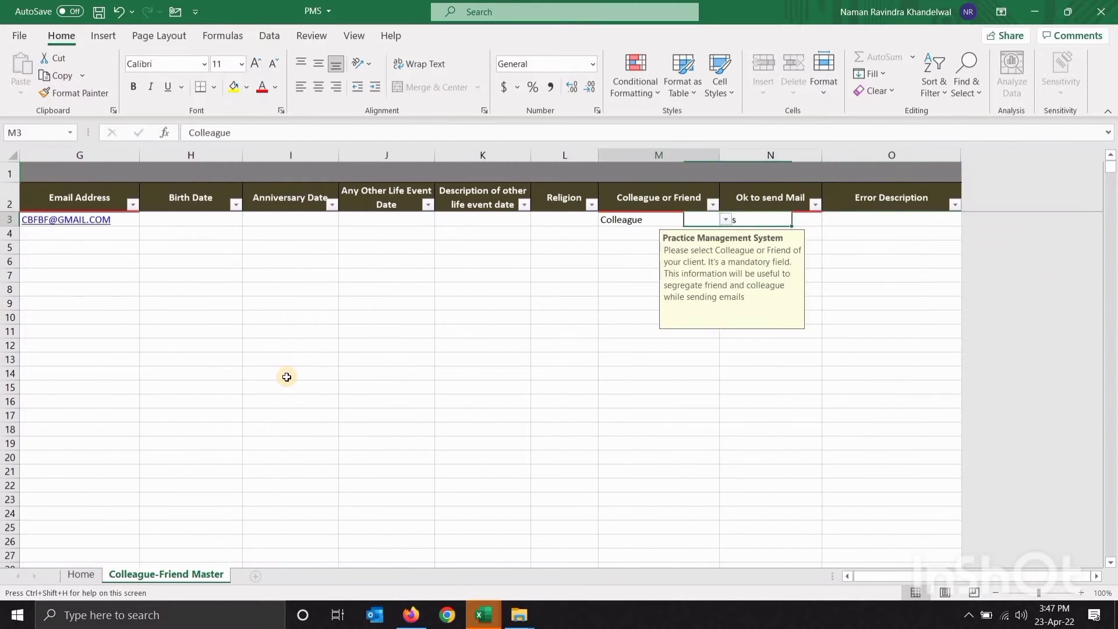
key(Left)
key(Up)
key(Home)
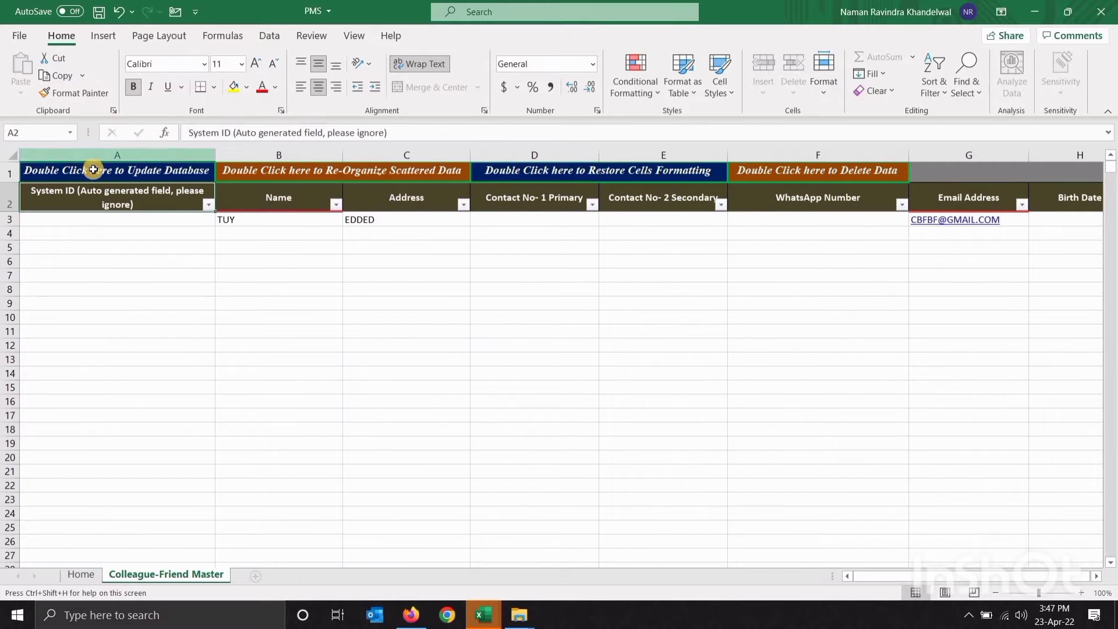
Upload the colleague record to the database, acknowledge both messages and return to Home
double_click(95, 172)
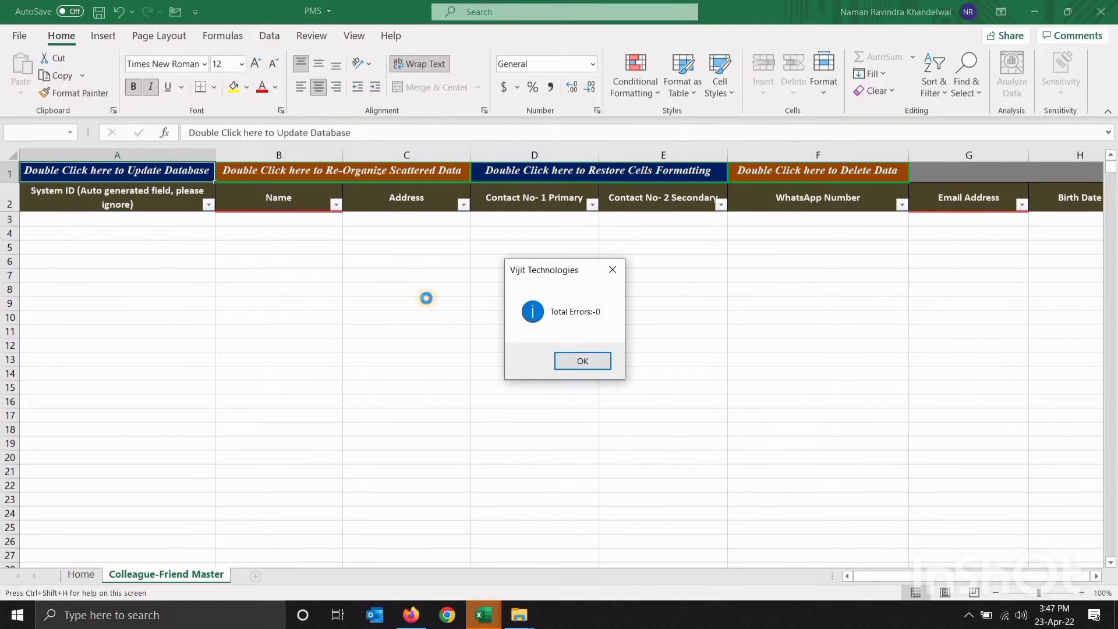
click(579, 361)
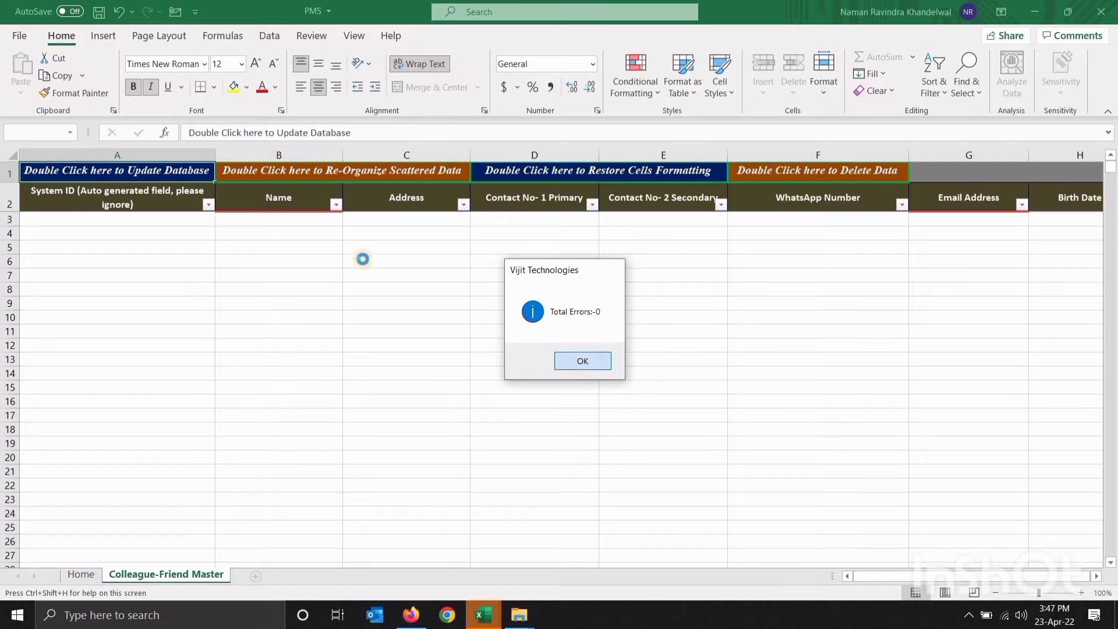
click(616, 361)
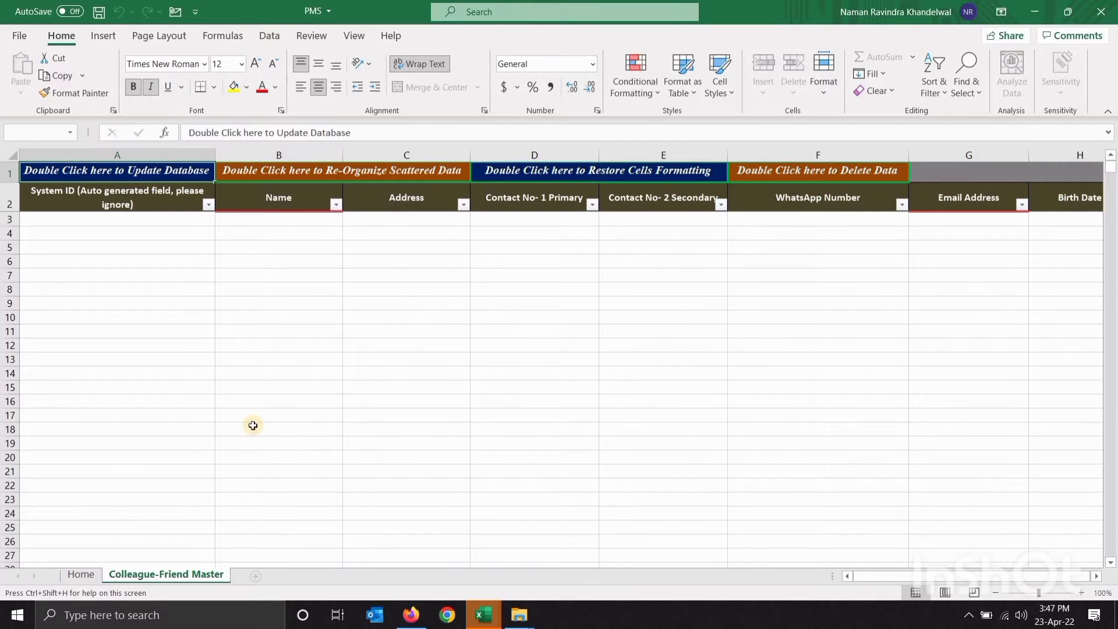
click(82, 575)
Launch the practice menu and open the Services Master sheet at the Type of Service column
double_click(319, 267)
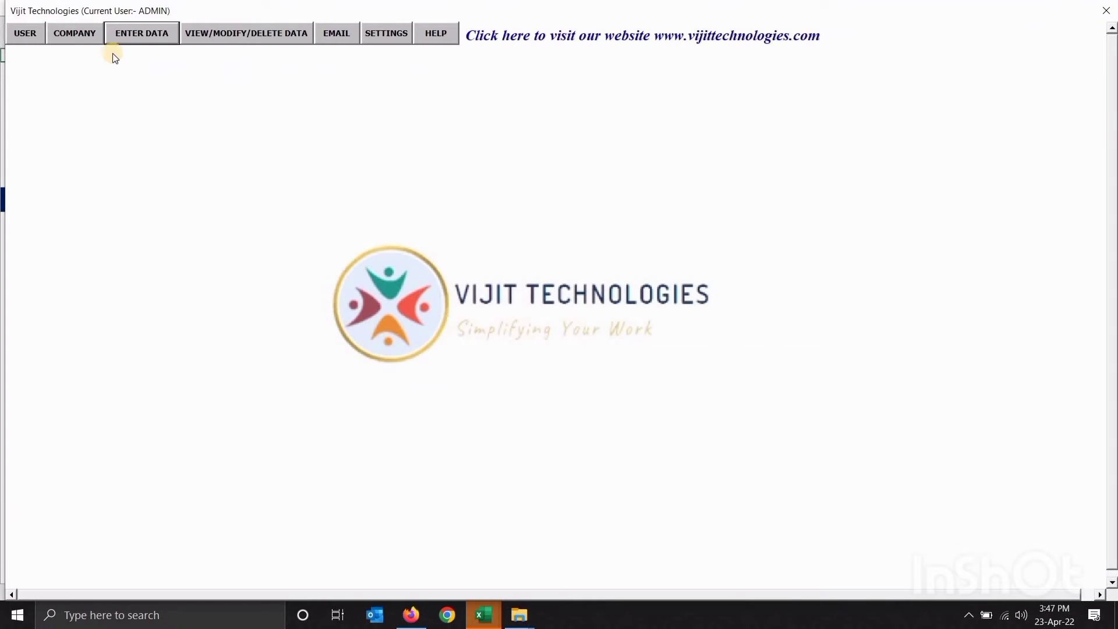
click(129, 36)
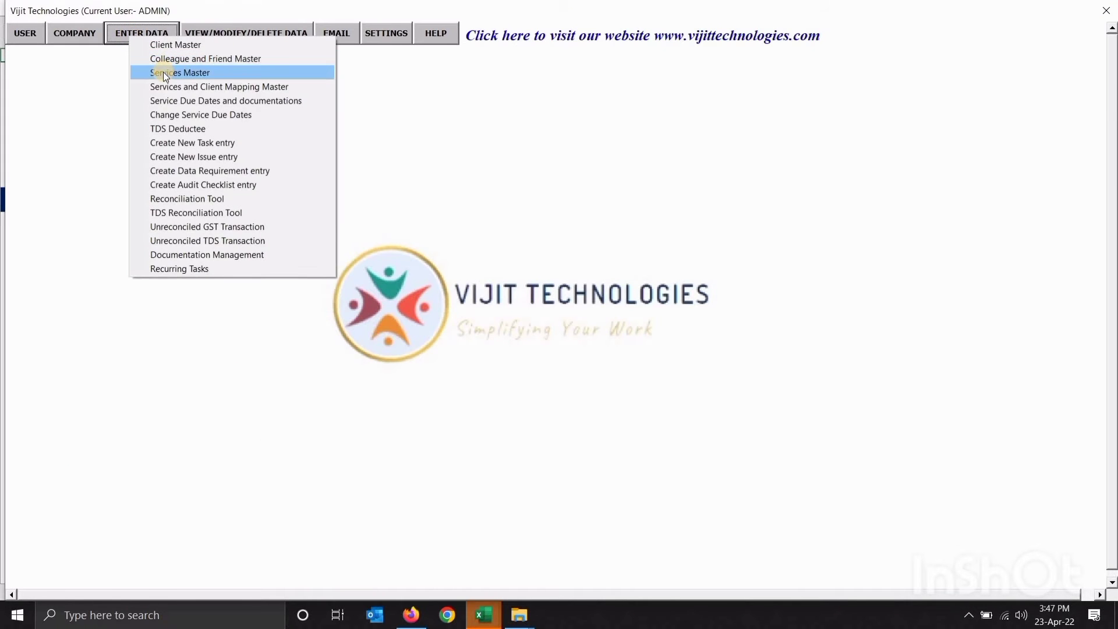
click(163, 72)
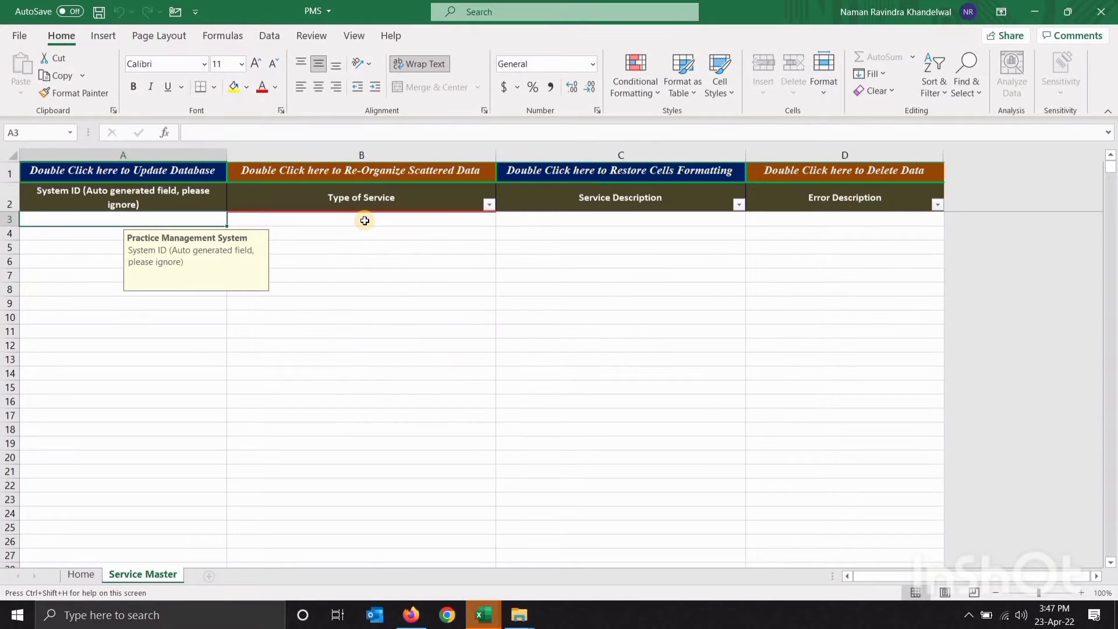
click(365, 220)
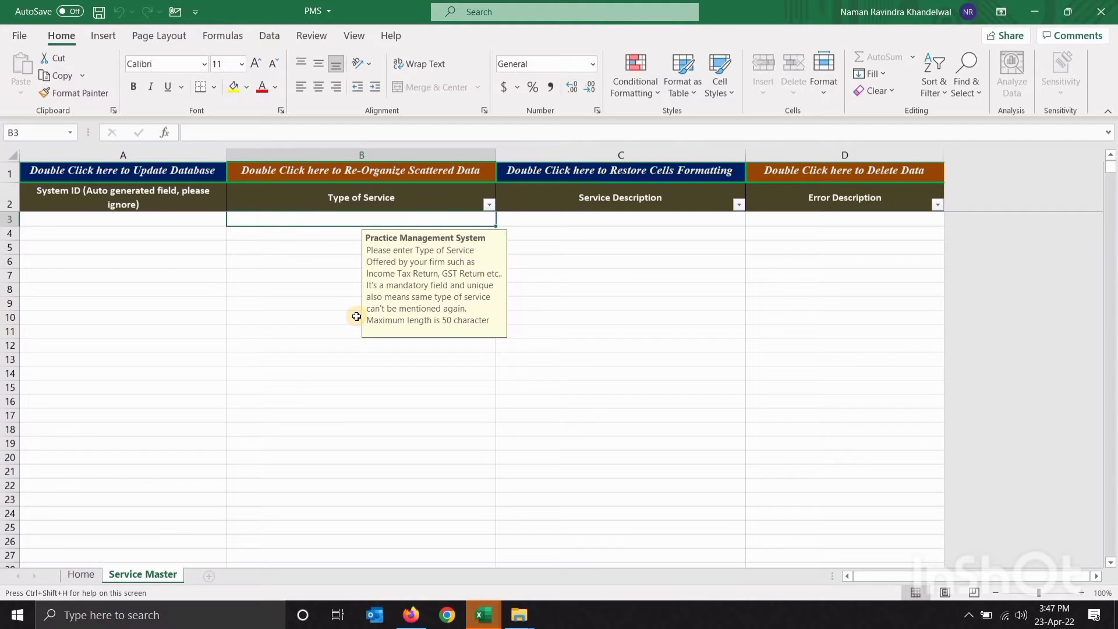
Enter GST FILING, INCOME TAX FILING, COMPANY AUDIT and TAX AUDIT in B3:B6
key(Down)
key(Down)
key(Down)
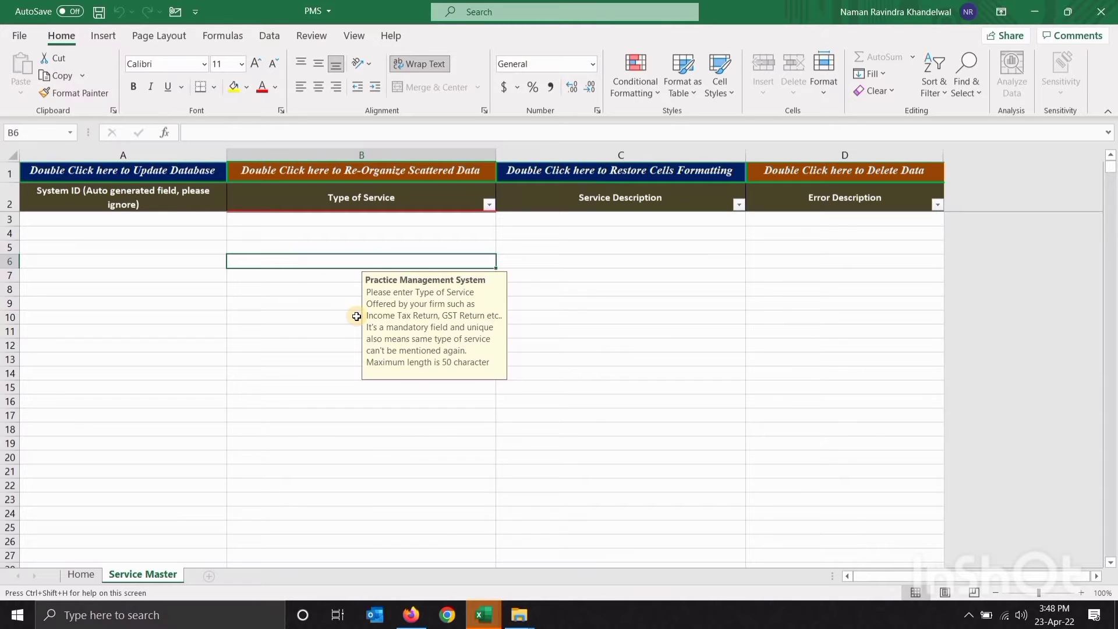
key(Up)
key(Up)
key(Up)
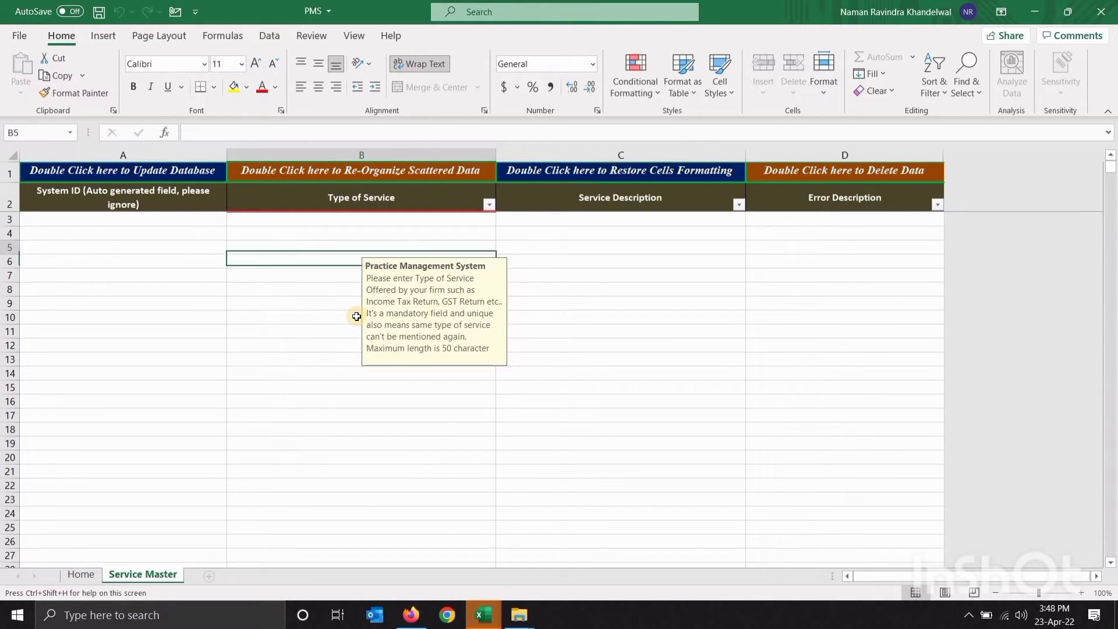
text(gst)
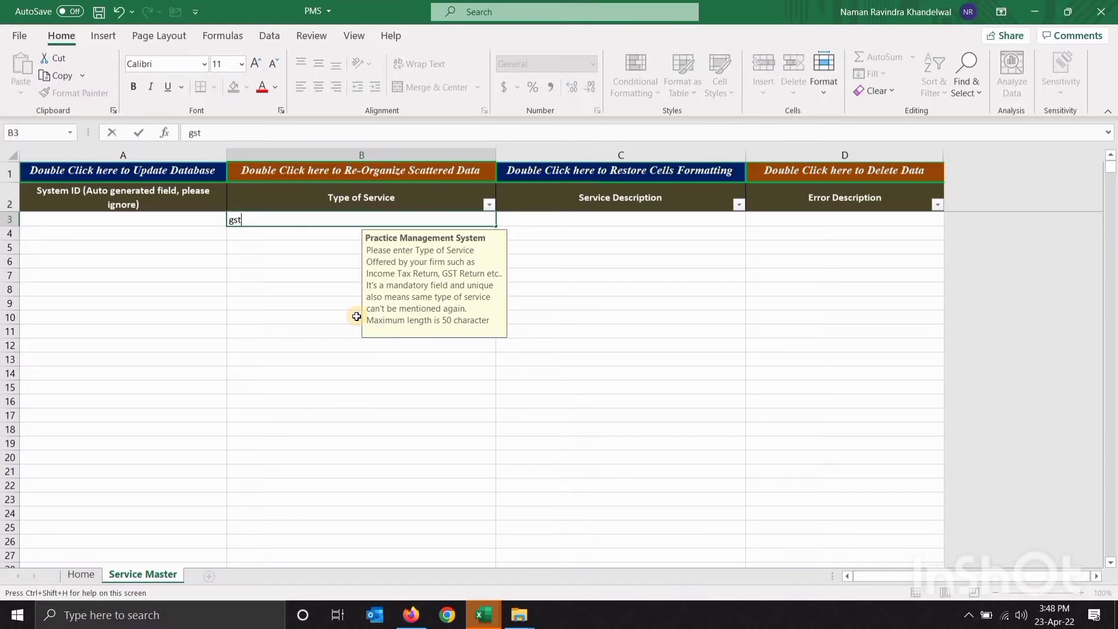
key(BackSpace)
key(BackSpace)
key(BackSpace)
text(GST FILING)
key(Return)
text(INCOME)
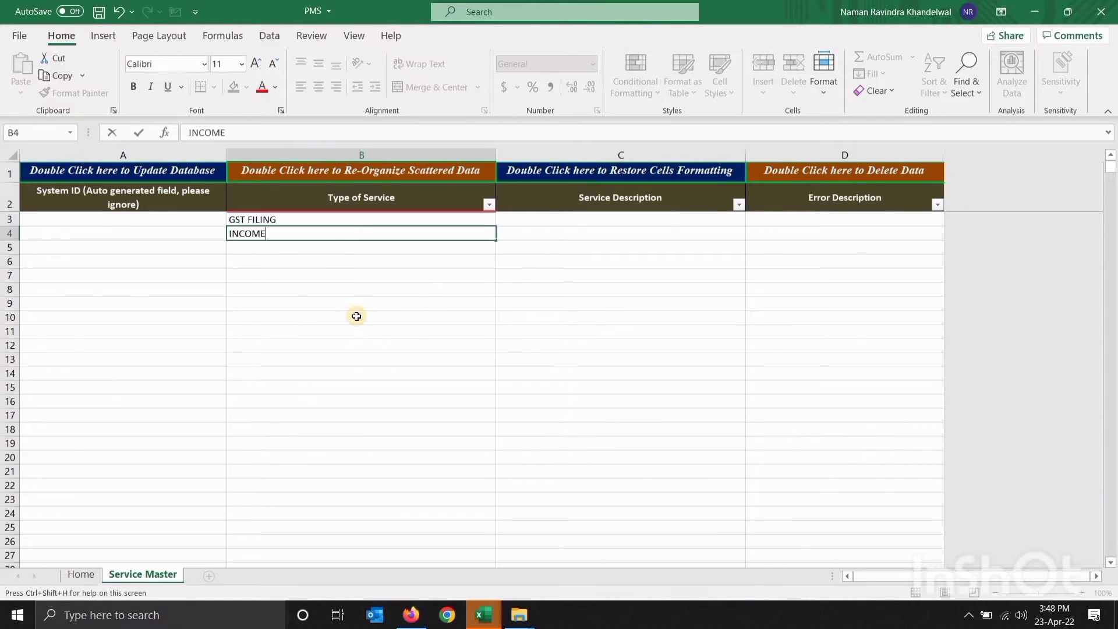
text( TAX FILING)
key(Return)
text(COM)
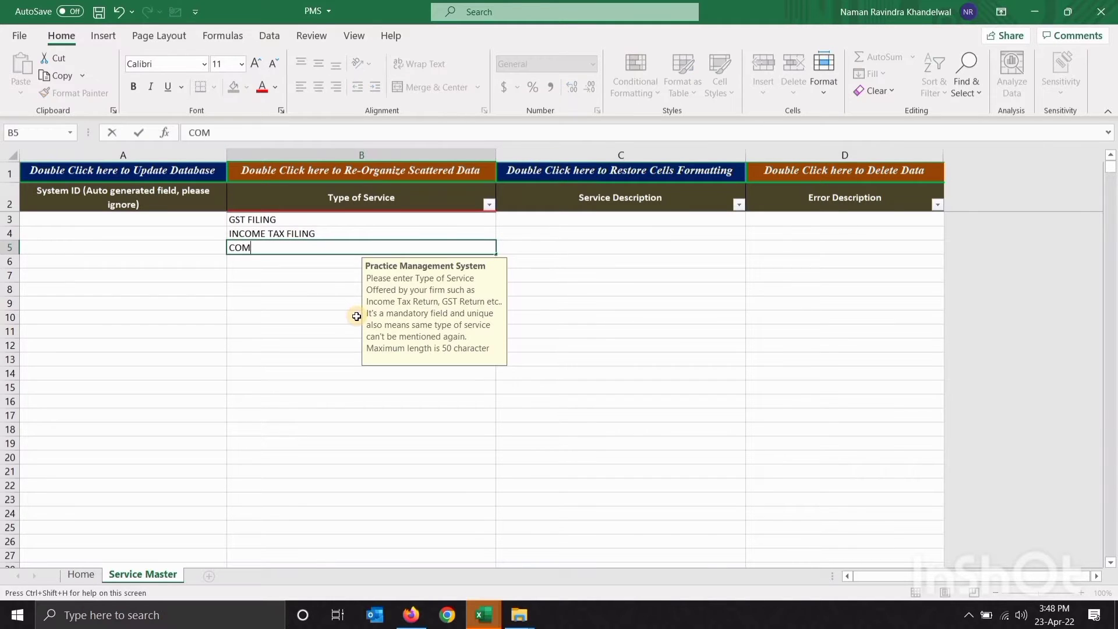
text(ANY AUDIT)
key(Return)
text(TAXA)
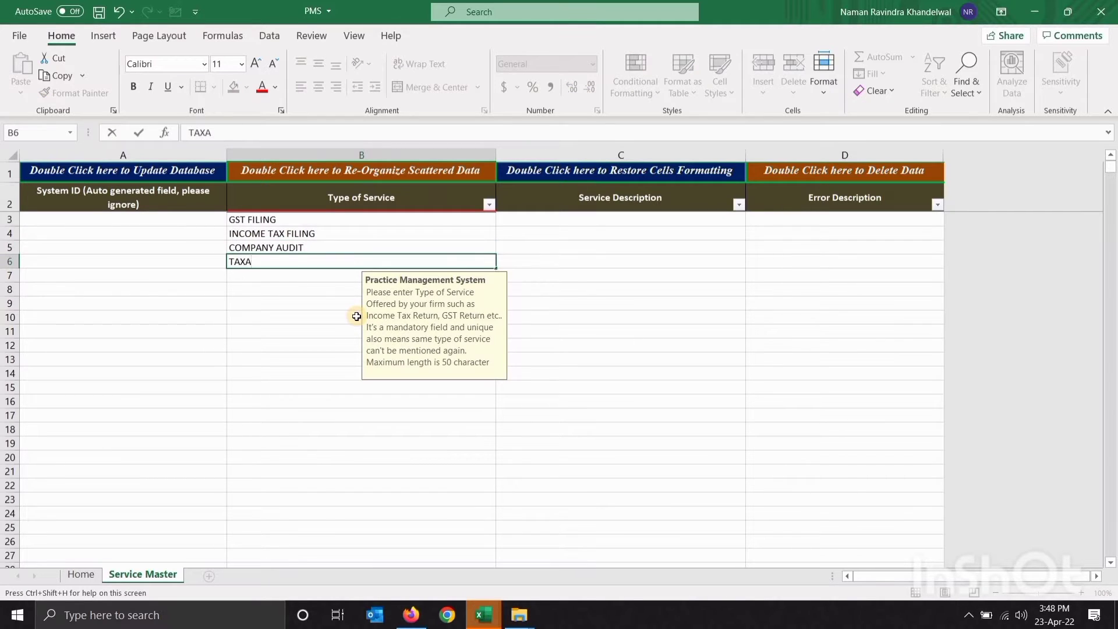
key(BackSpace)
text(AUDIT)
key(Return)
key(Up)
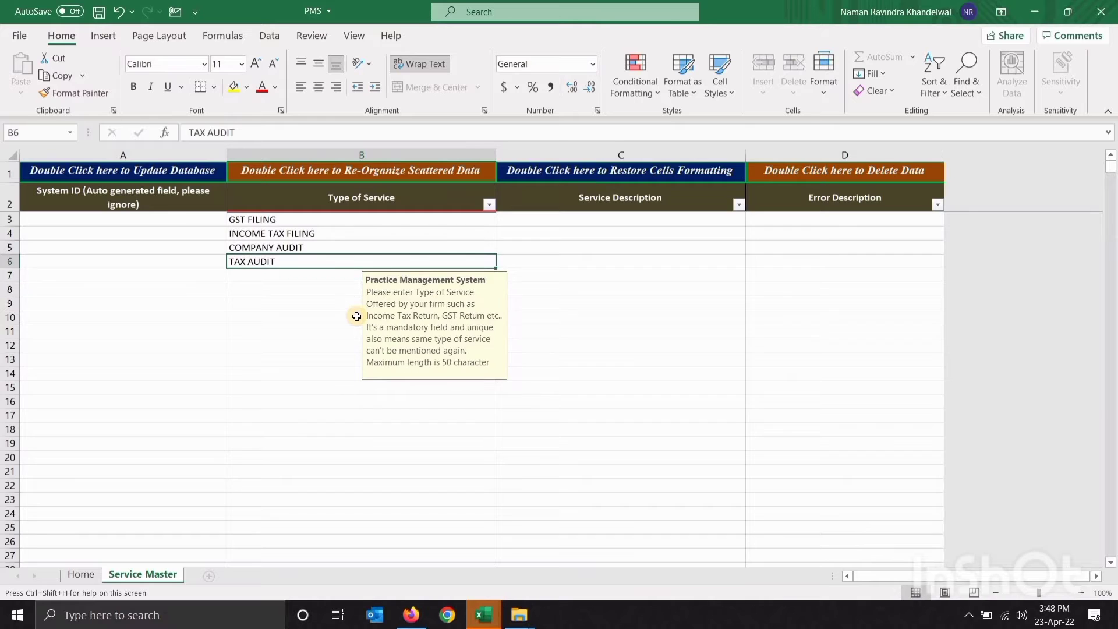
key(Right)
key(Up)
key(Up)
key(Up)
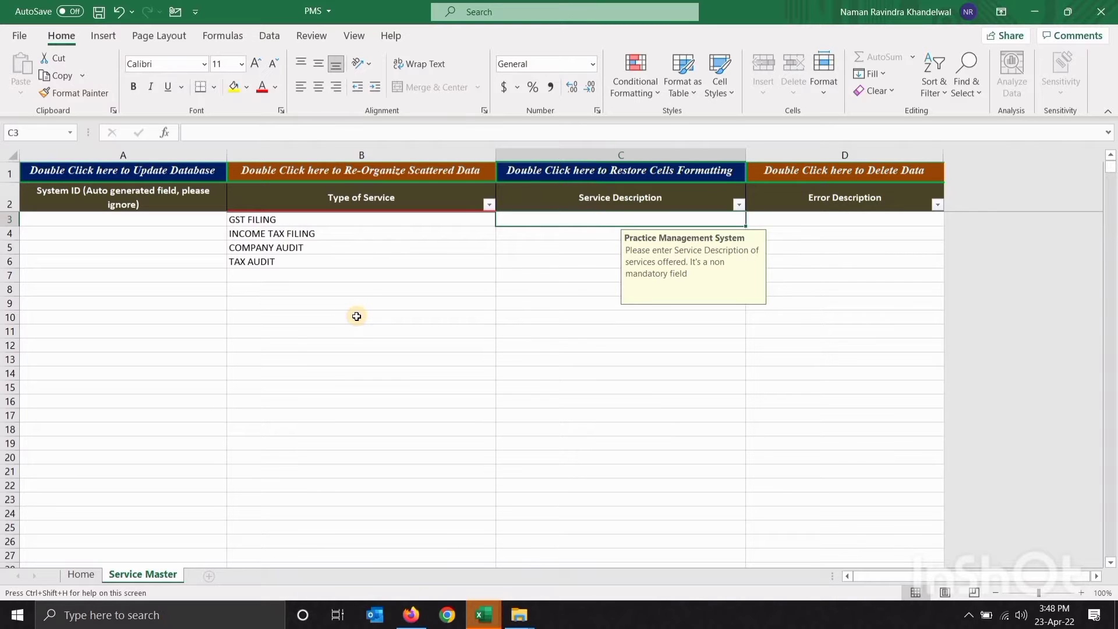
Copy the service types in B3:B6 into Service Description C3:C6 as values
key(Left)
key(shift+Down)
key(shift+Down)
key(shift+Down)
key(ctrl+c)
key(Right)
key(ctrl+alt+v)
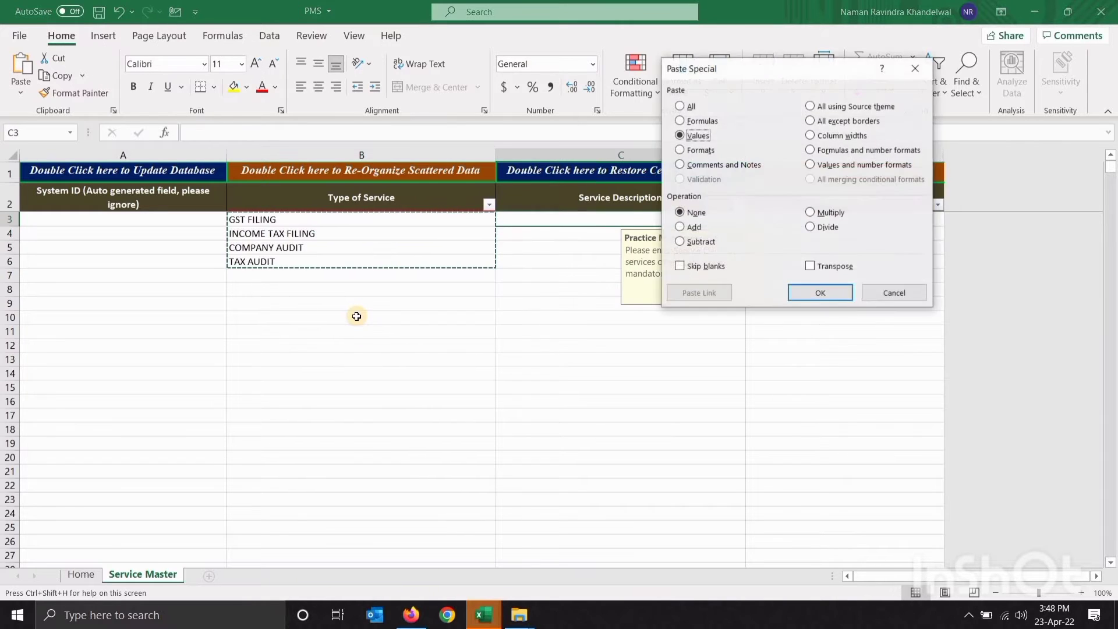
key(Return)
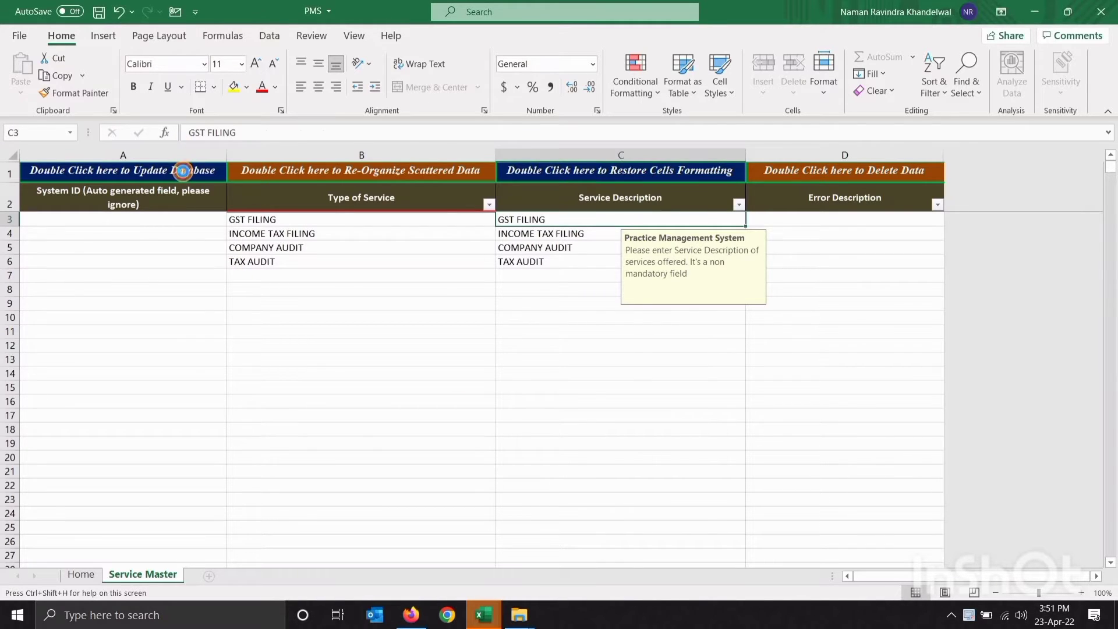
Upload the services to the database, dismiss both messages and relaunch the menu from Home
double_click(183, 170)
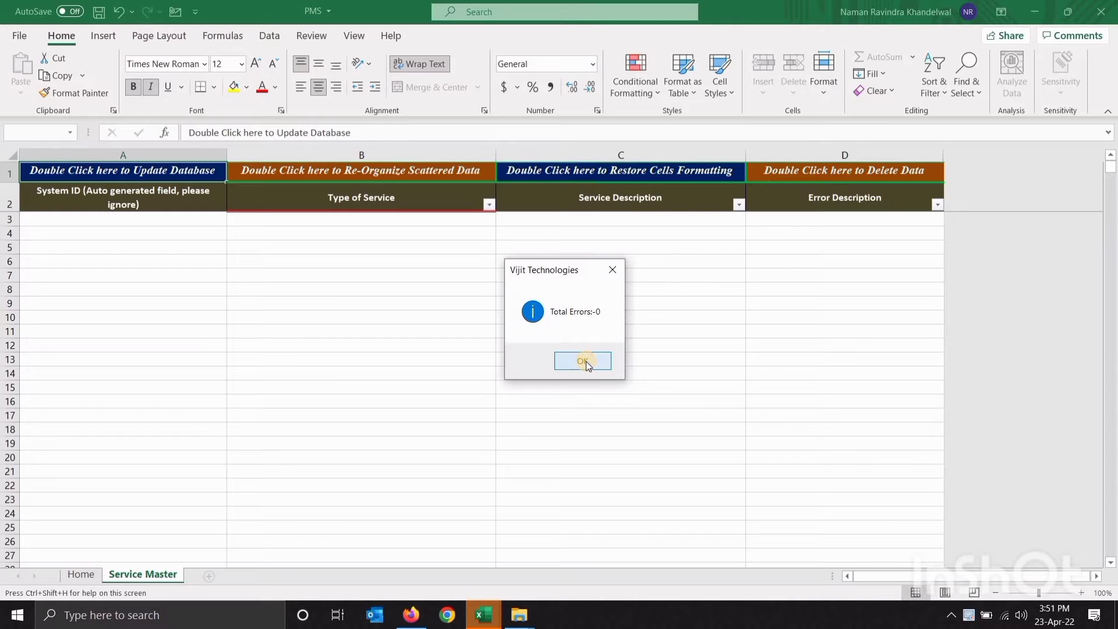
click(586, 361)
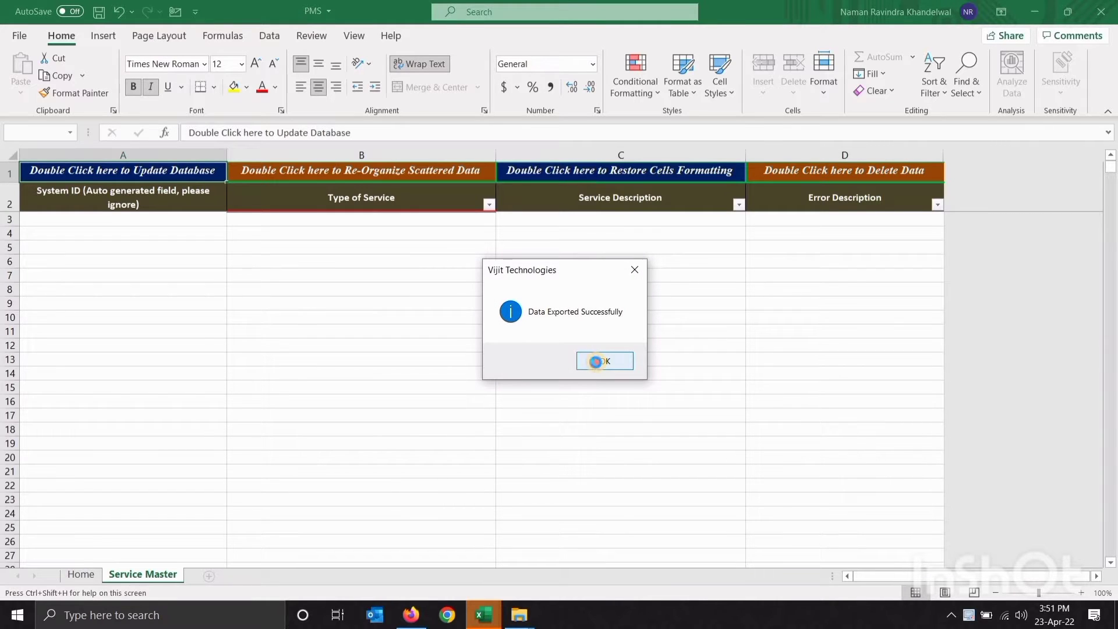
click(600, 361)
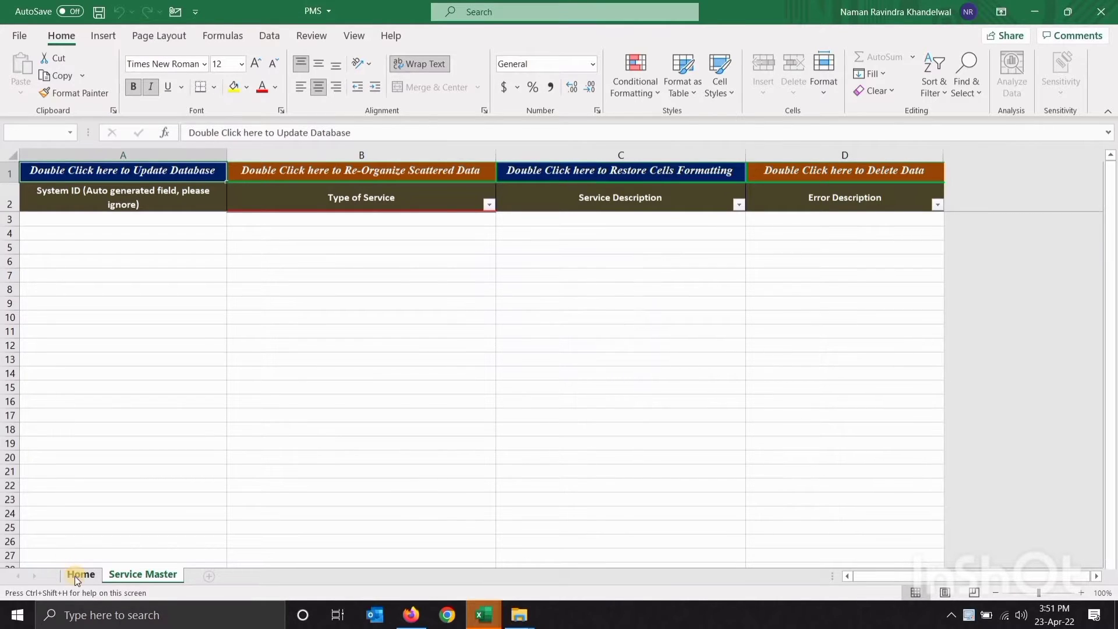
click(76, 574)
click(241, 205)
Open the Services and Client Mapping Master sheet and map gst filing to the client's PAN
click(159, 36)
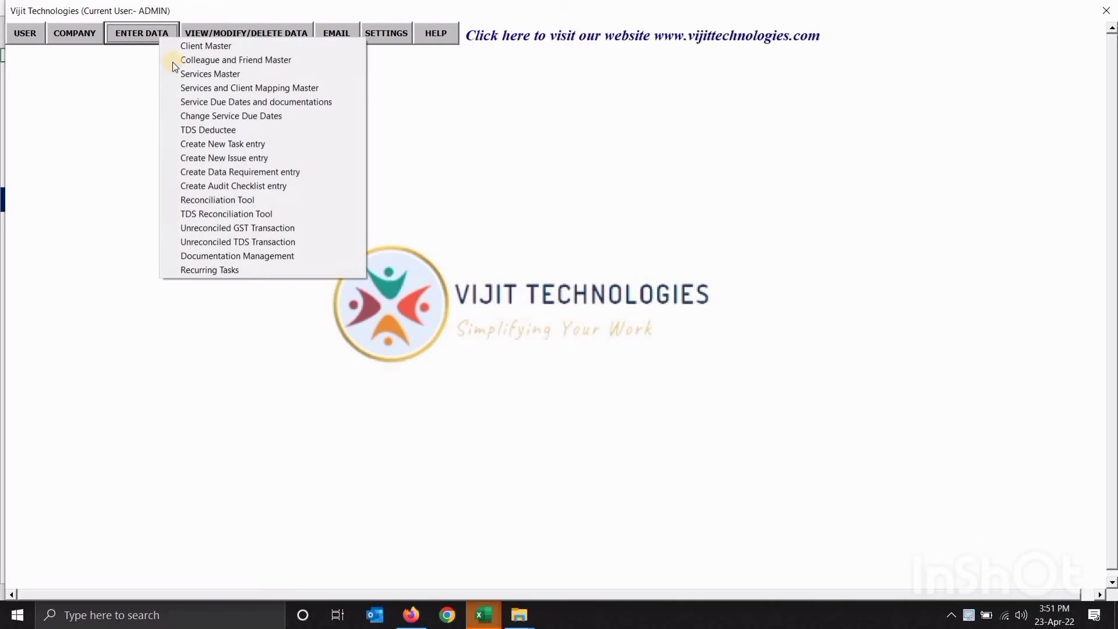
click(180, 92)
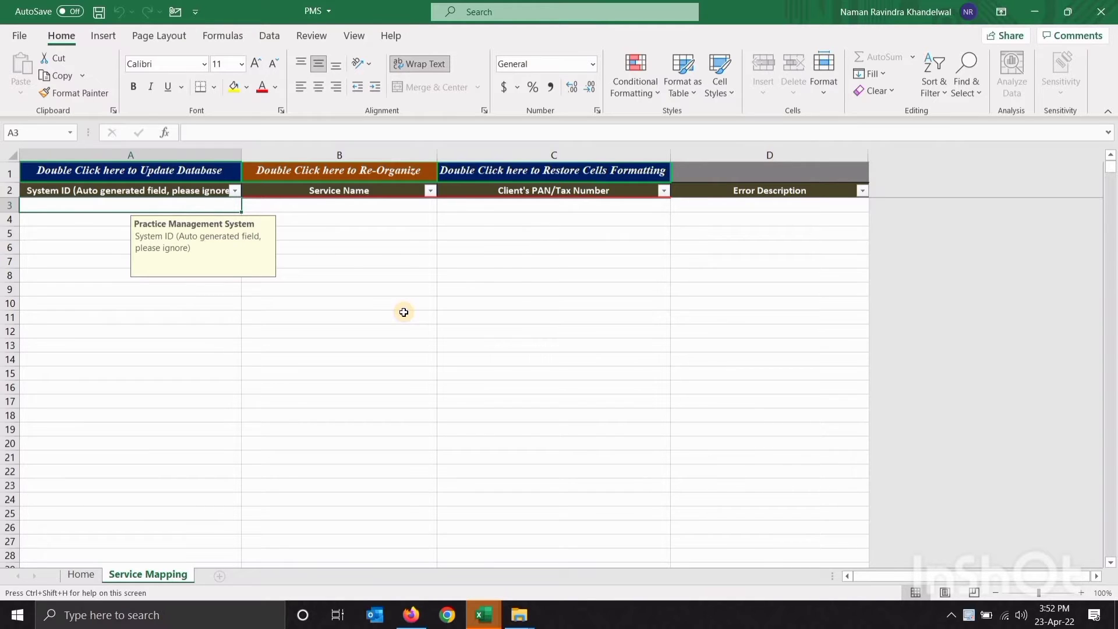
key(Tab)
text(gst)
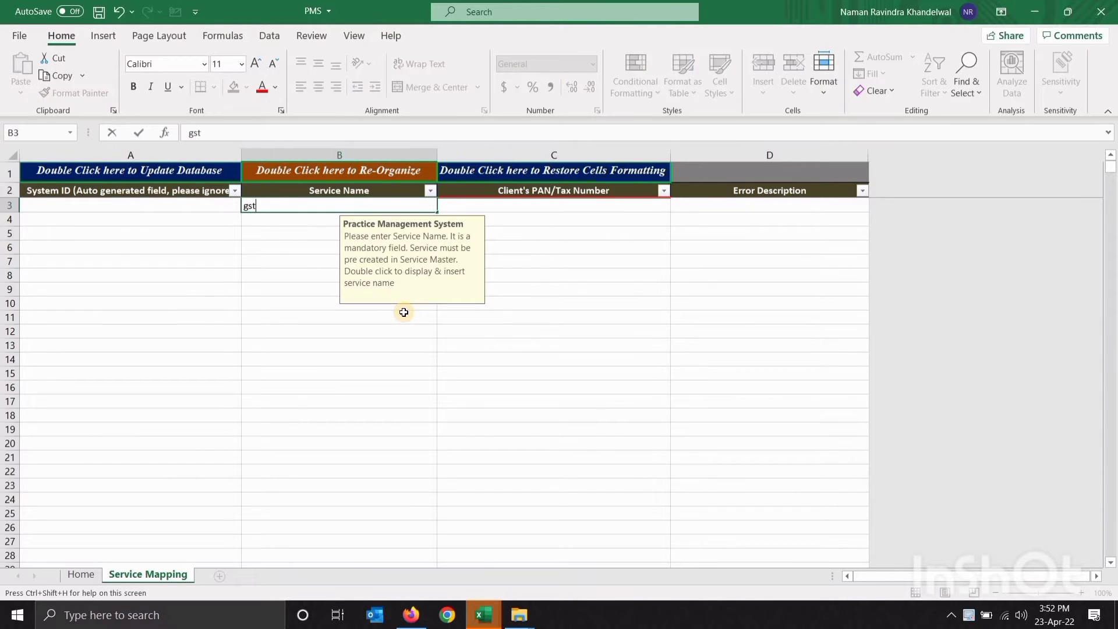
key(BackSpace)
key(BackSpace)
key(BackSpace)
key(Caps_Lock)
text(gst filing)
key(Tab)
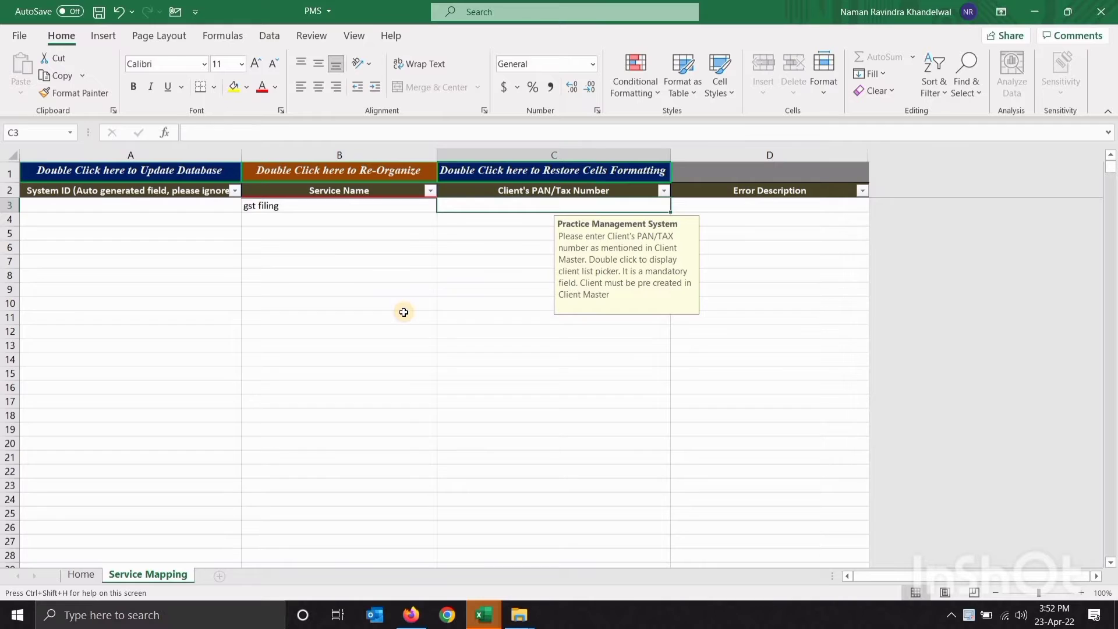
key(Caps_Lock)
text(ABCDE)
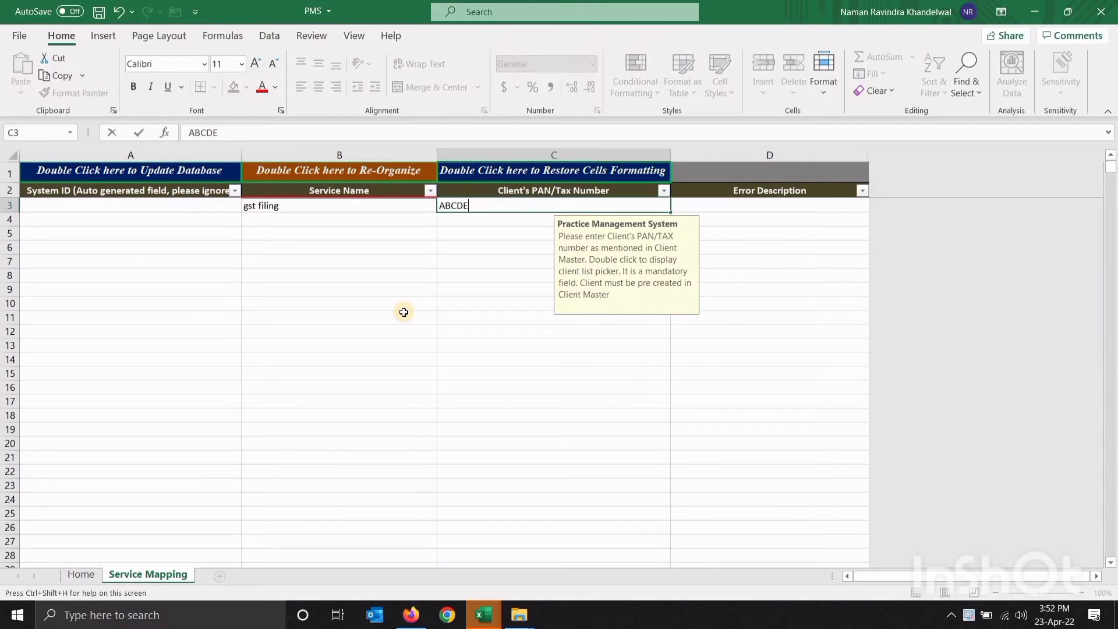
text(1234F)
key(Return)
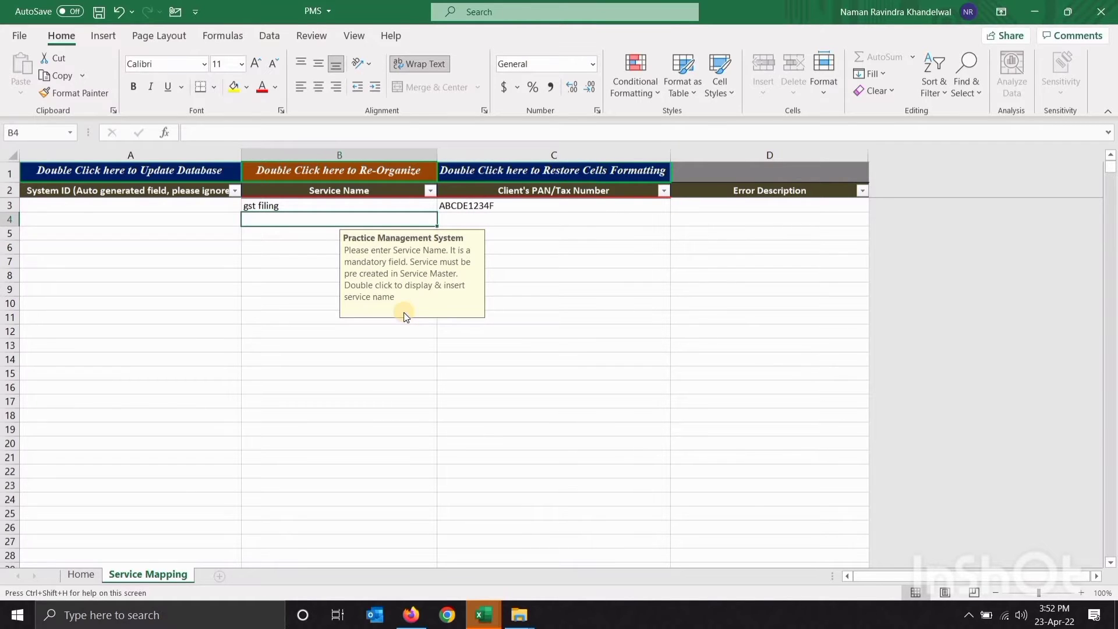
Add COMPANY AUDIT with the same PAN and correct the first service name to GST FILING
text(COMPANY )
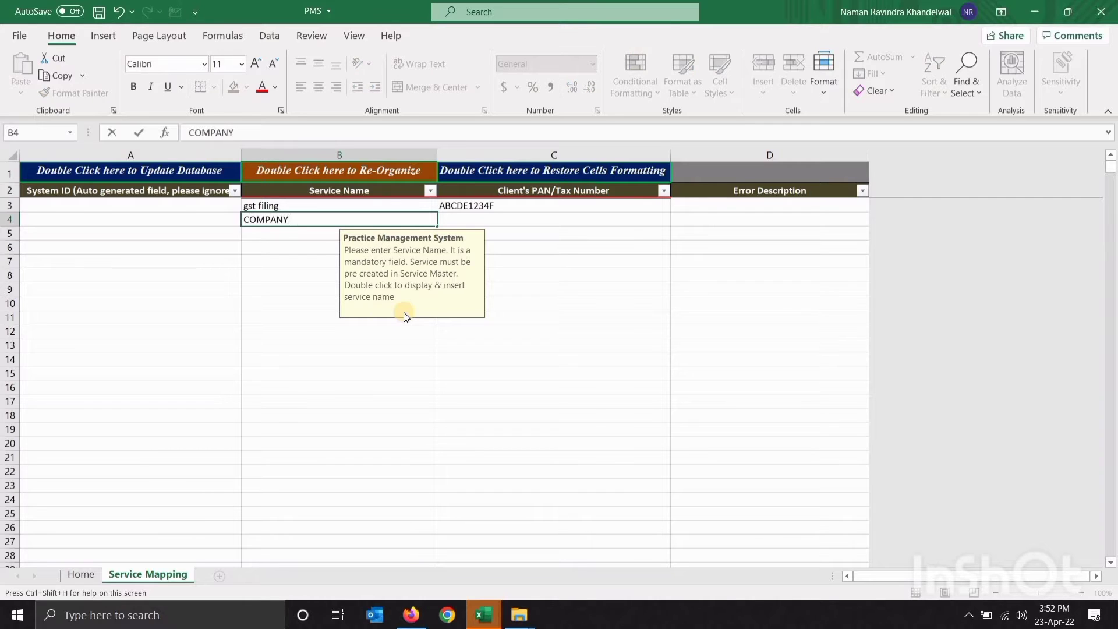
text(AUDIT)
key(Tab)
key(ctrl+d)
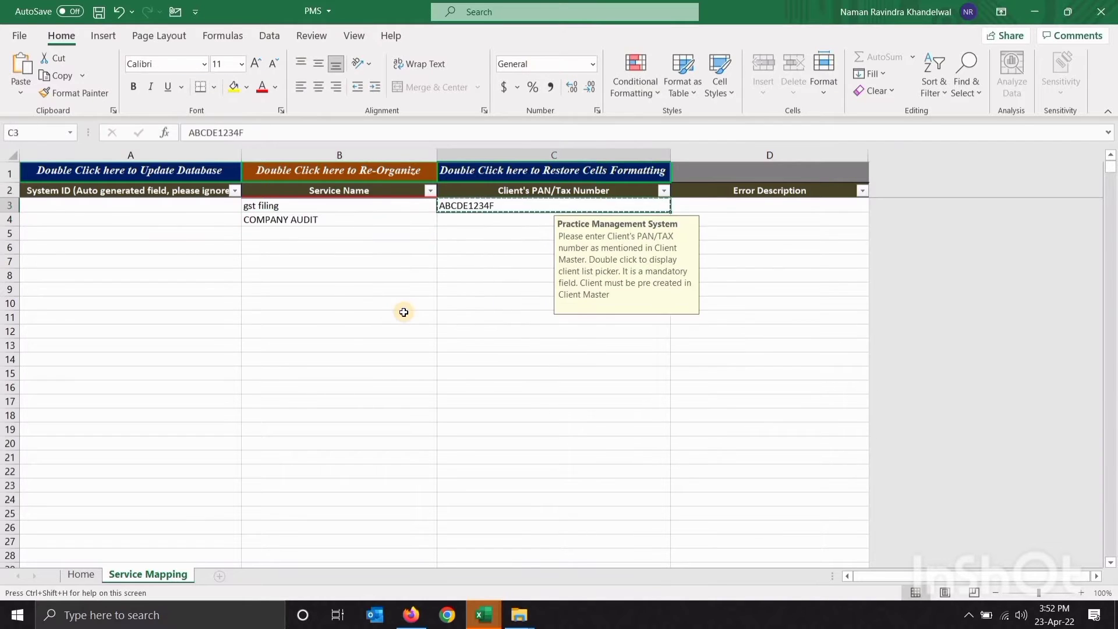
key(Up)
key(Left)
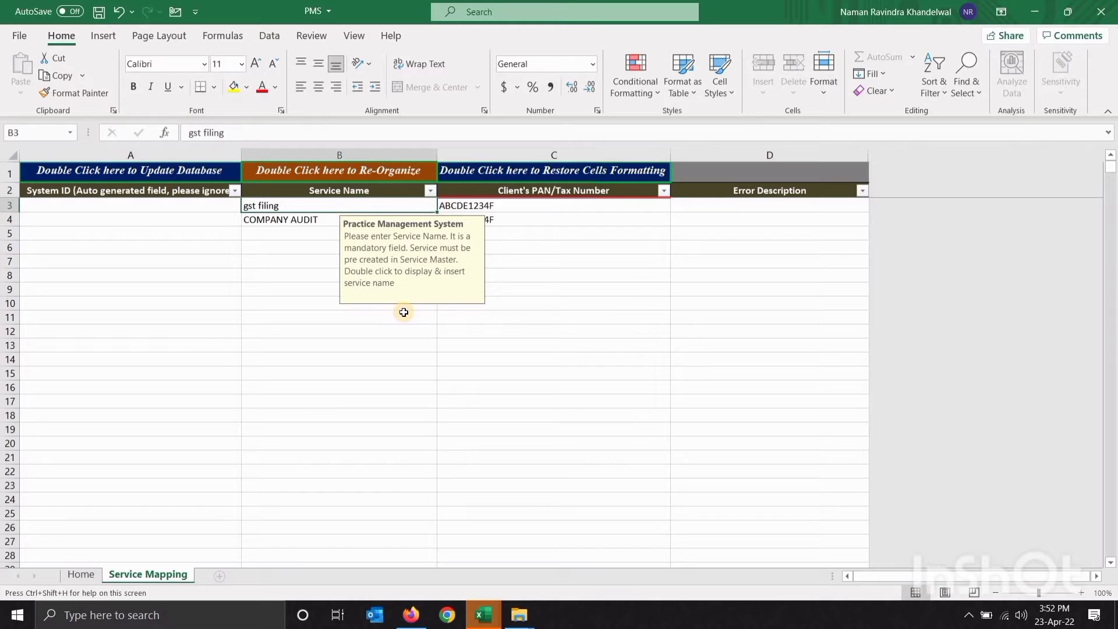
key(F2)
key(shift+Home)
key(Caps_Lock)
text(gs)
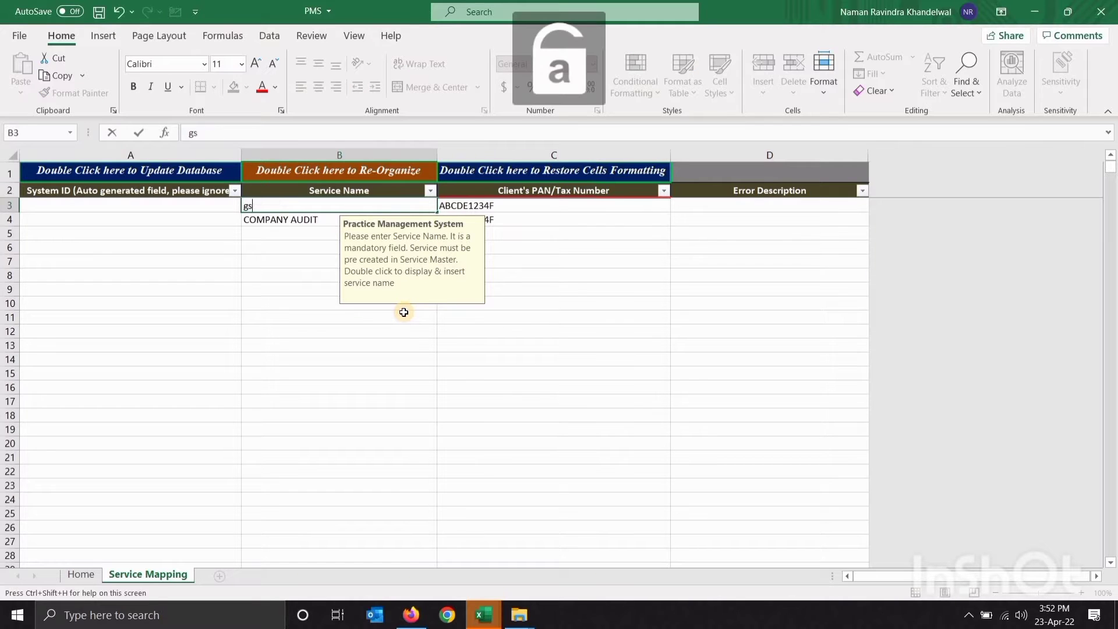
text(t filn)
key(BackSpace)
key(BackSpace)
key(BackSpace)
key(BackSpace)
key(BackSpace)
key(BackSpace)
key(BackSpace)
key(BackSpace)
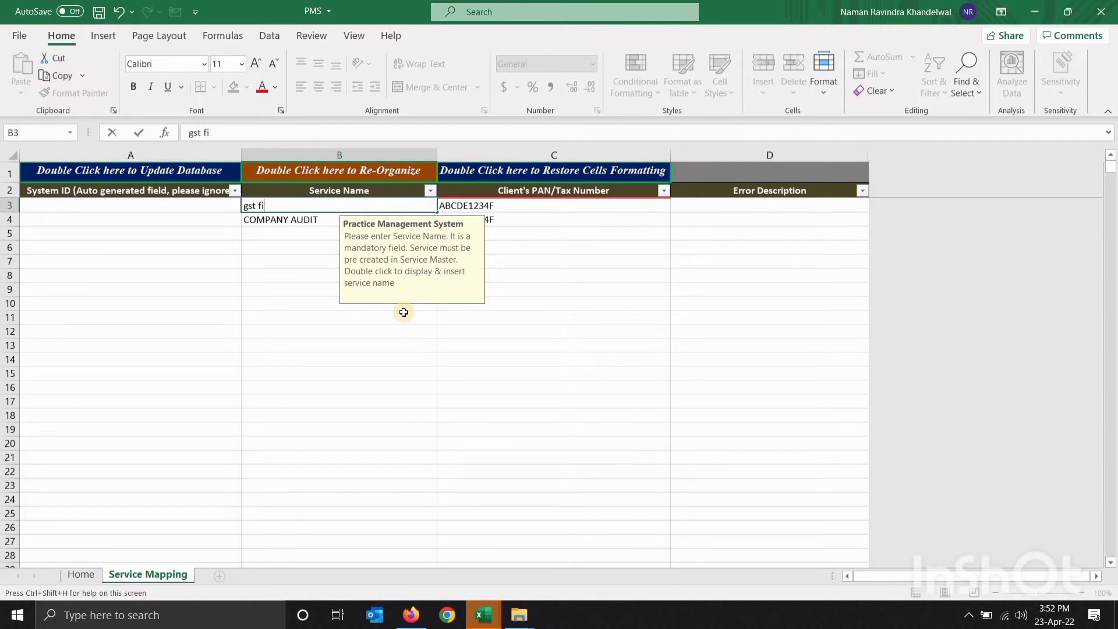
key(Caps_Lock)
text(GS)
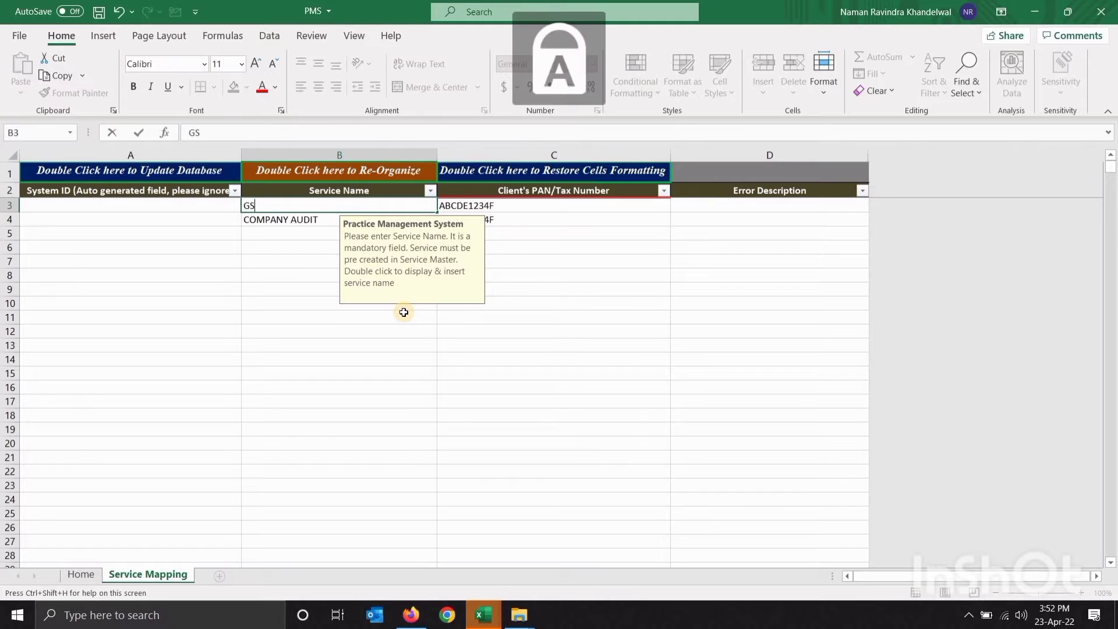
text(T FILING)
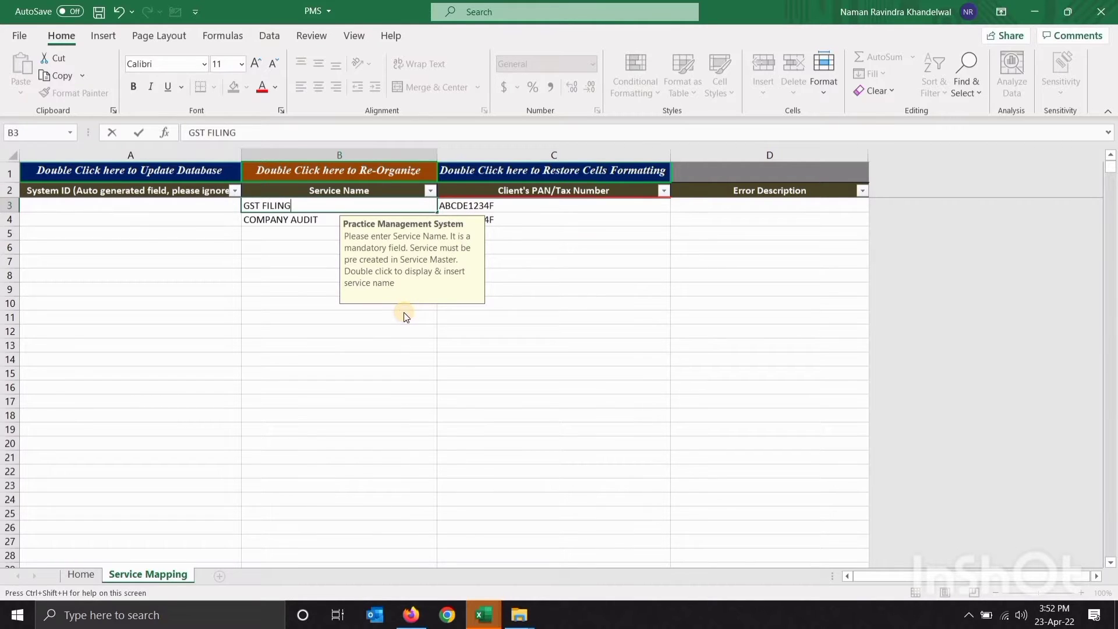
key(Return)
key(Up)
key(Right)
Upload the mappings to the database, dismiss both messages and return to Home
double_click(146, 170)
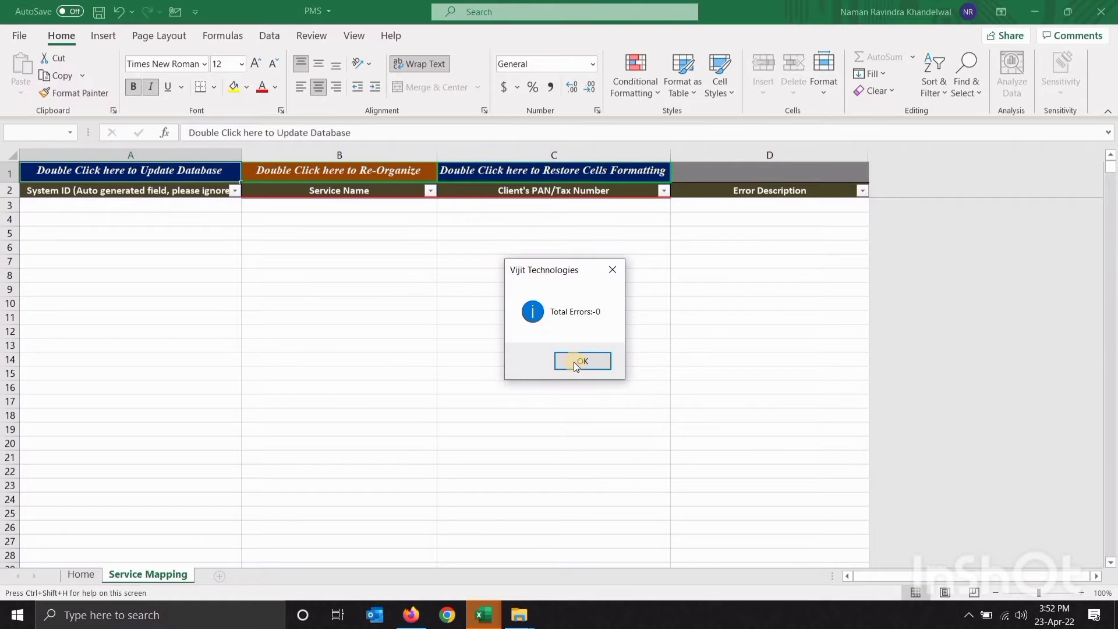
click(574, 362)
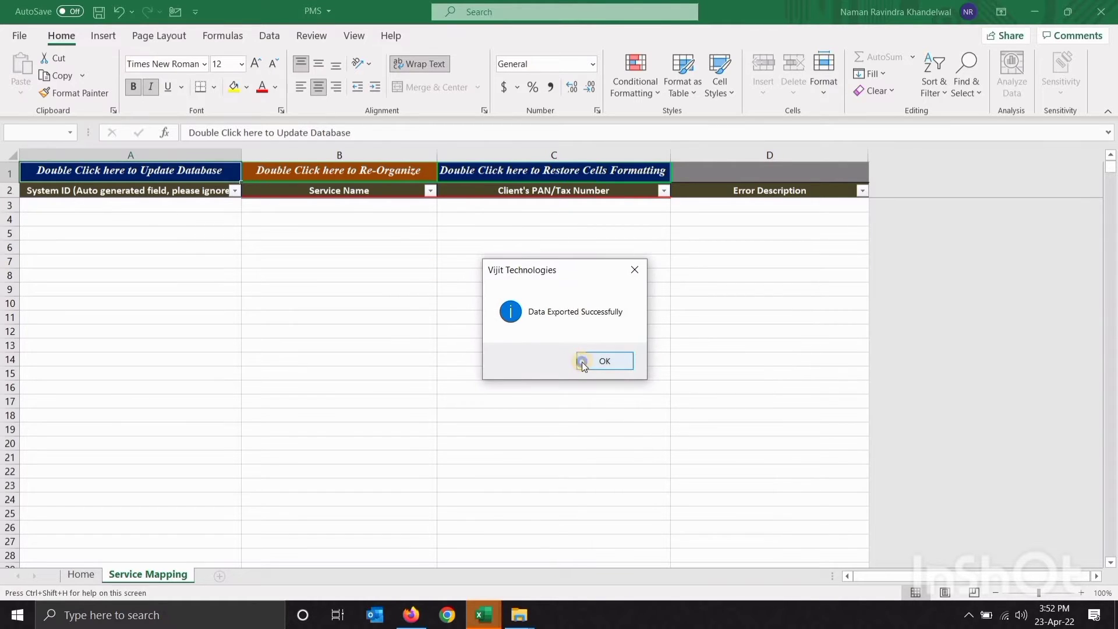
click(605, 362)
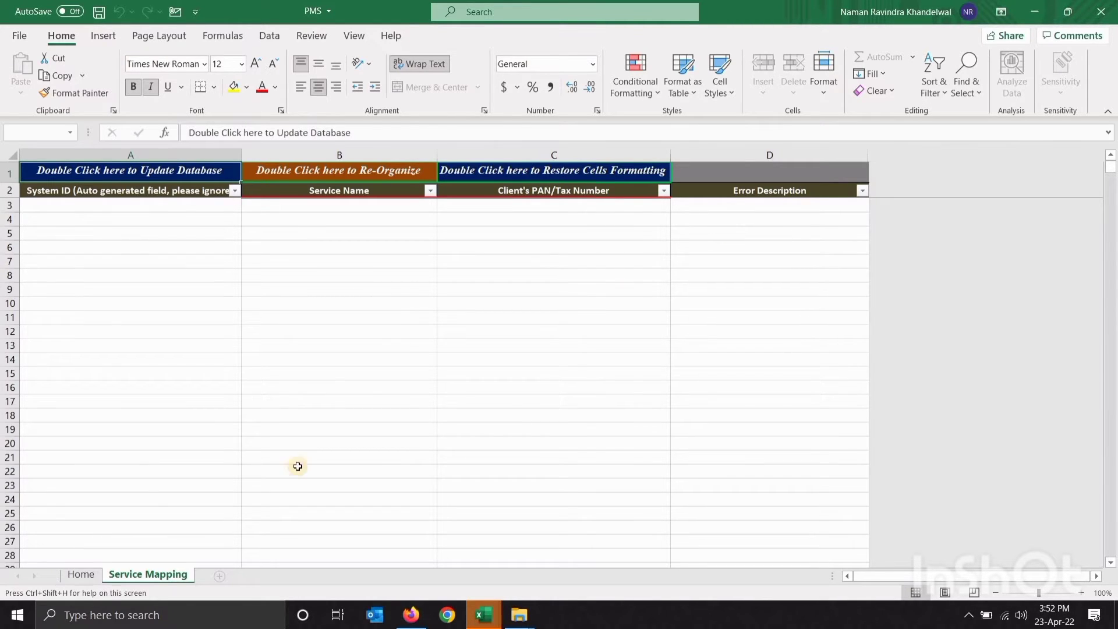
click(80, 575)
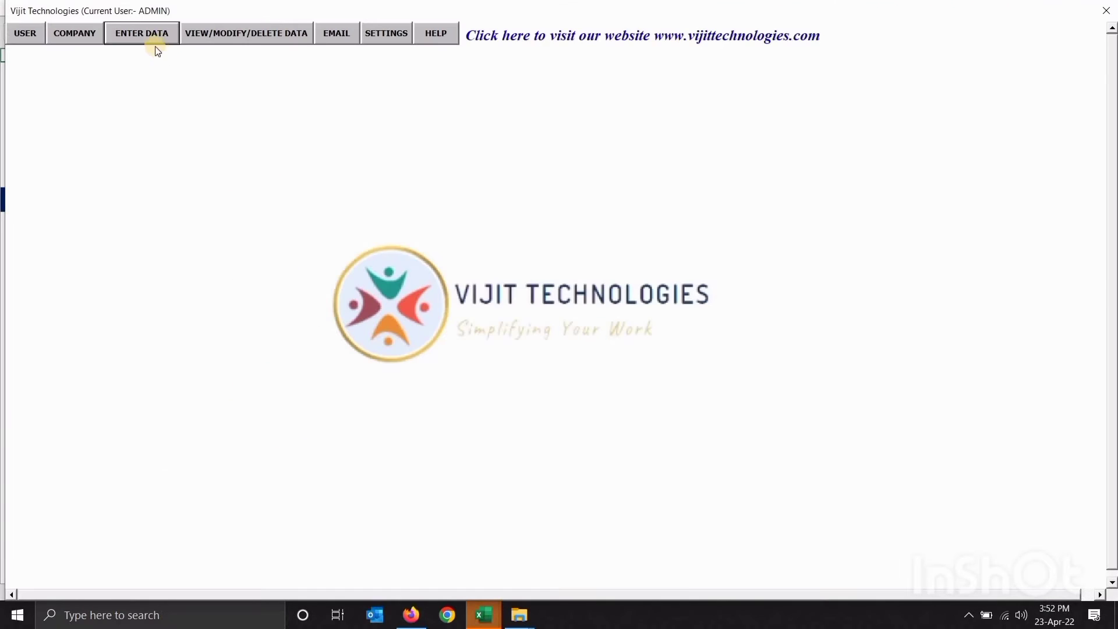
From ENTER DATA, open the Service Due Dates and documentations sheet at Service Type cell B3
click(149, 33)
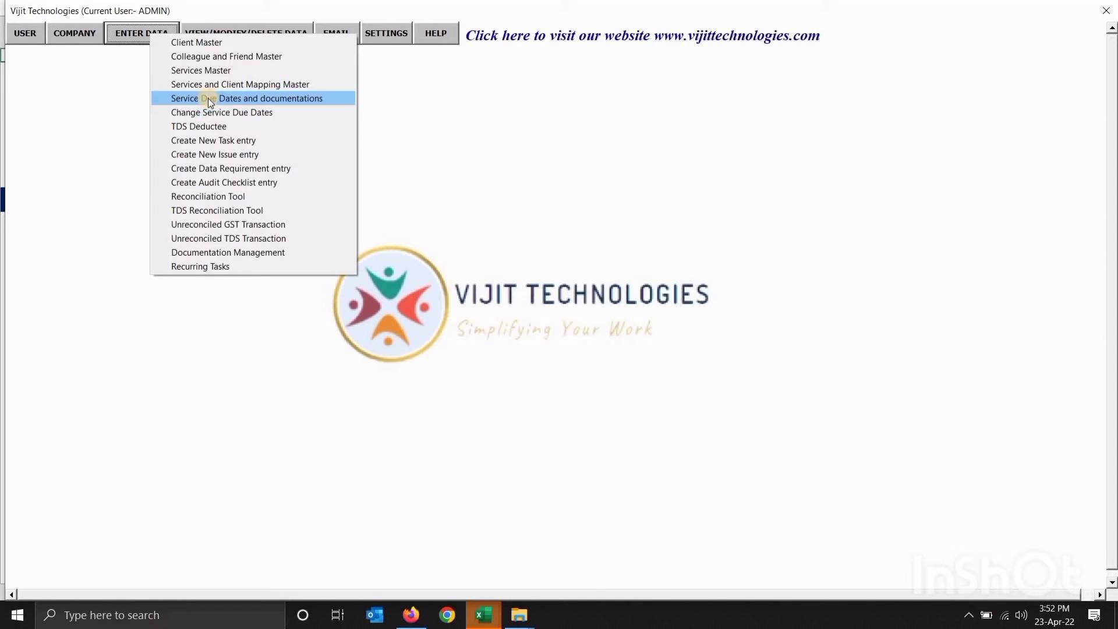
click(208, 97)
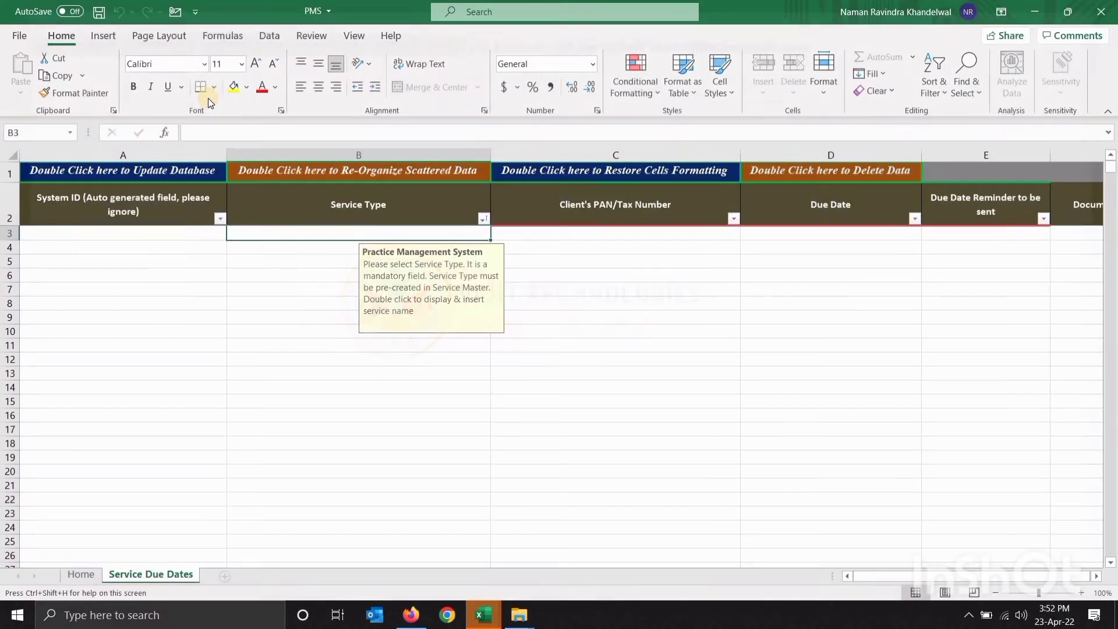
click(308, 256)
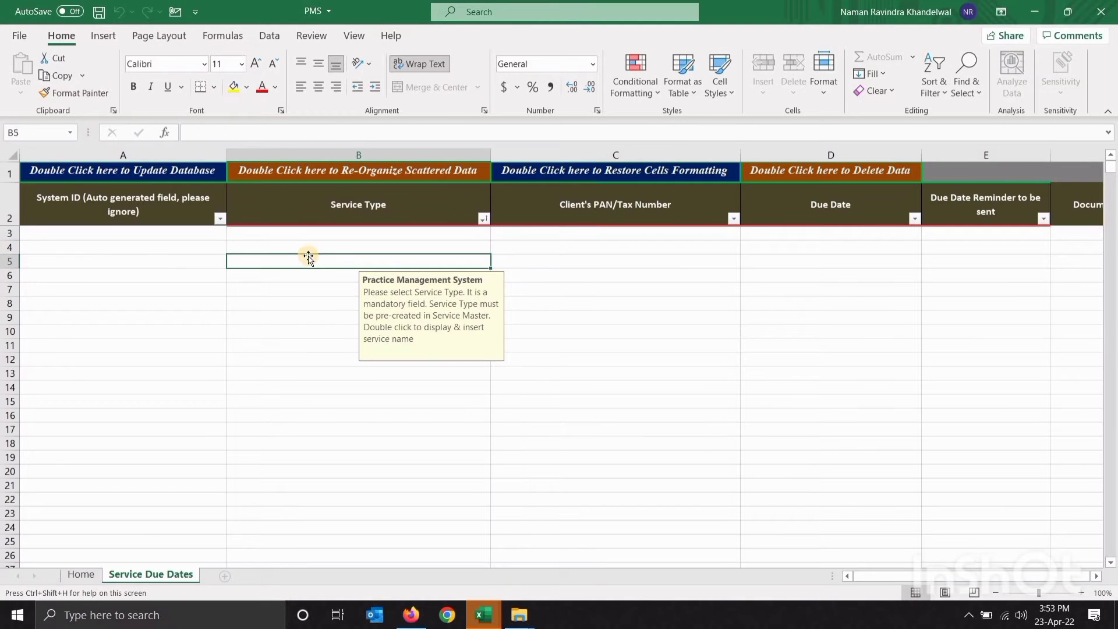
key(Up)
key(Up)
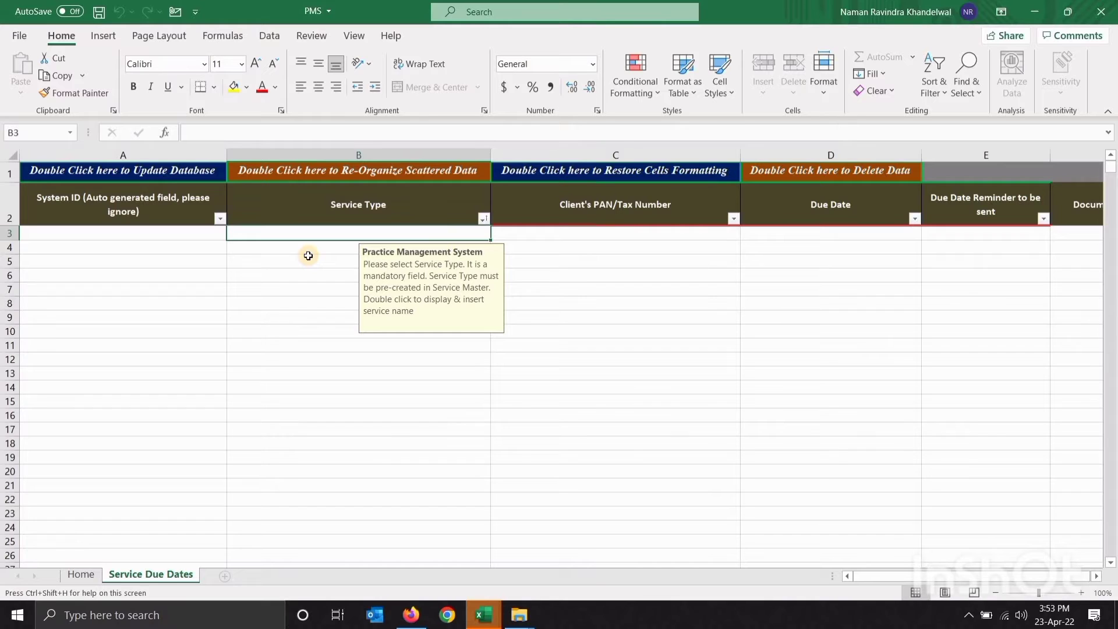
Enter service type GST FILING with the client's PAN, due date 10-May-22 and reminder Yes
text(GST FILING)
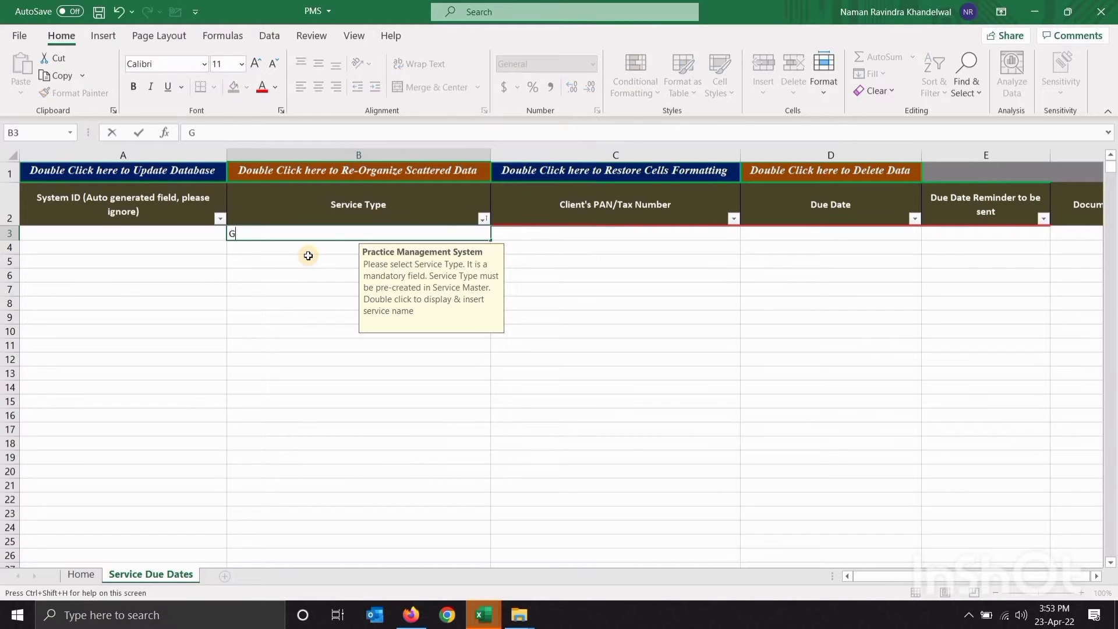
key(Tab)
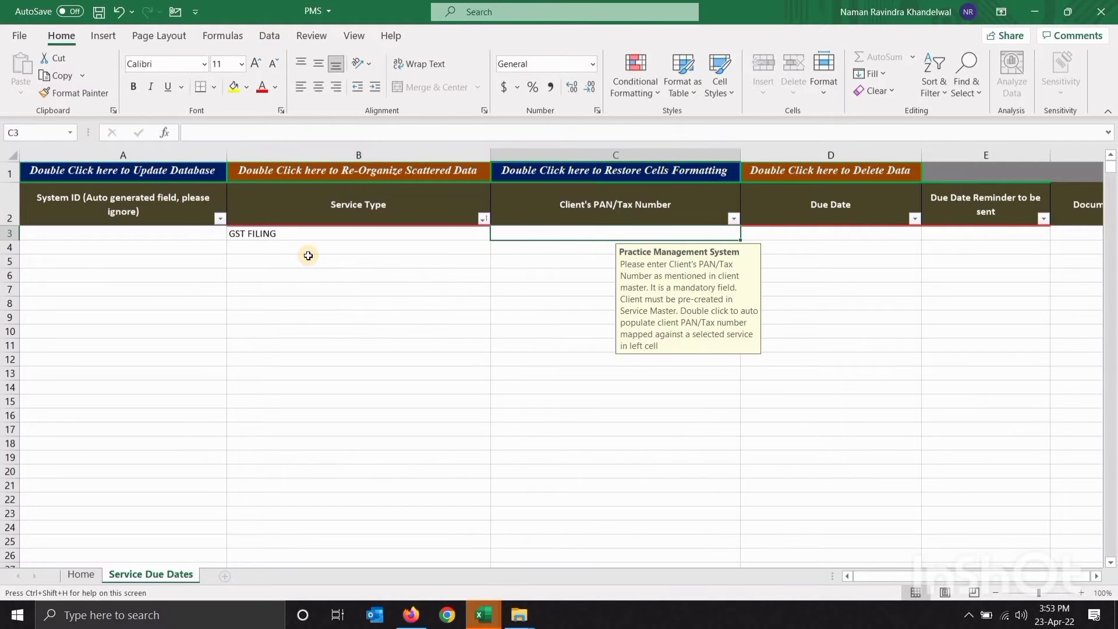
text(ABCDE)
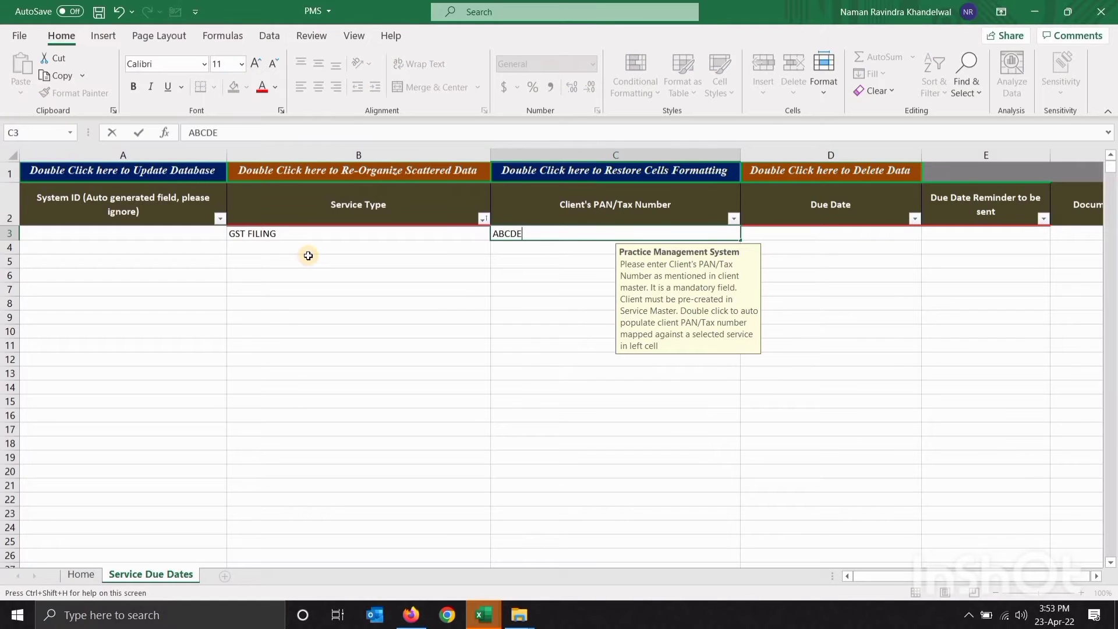
text(F1234F)
key(Tab)
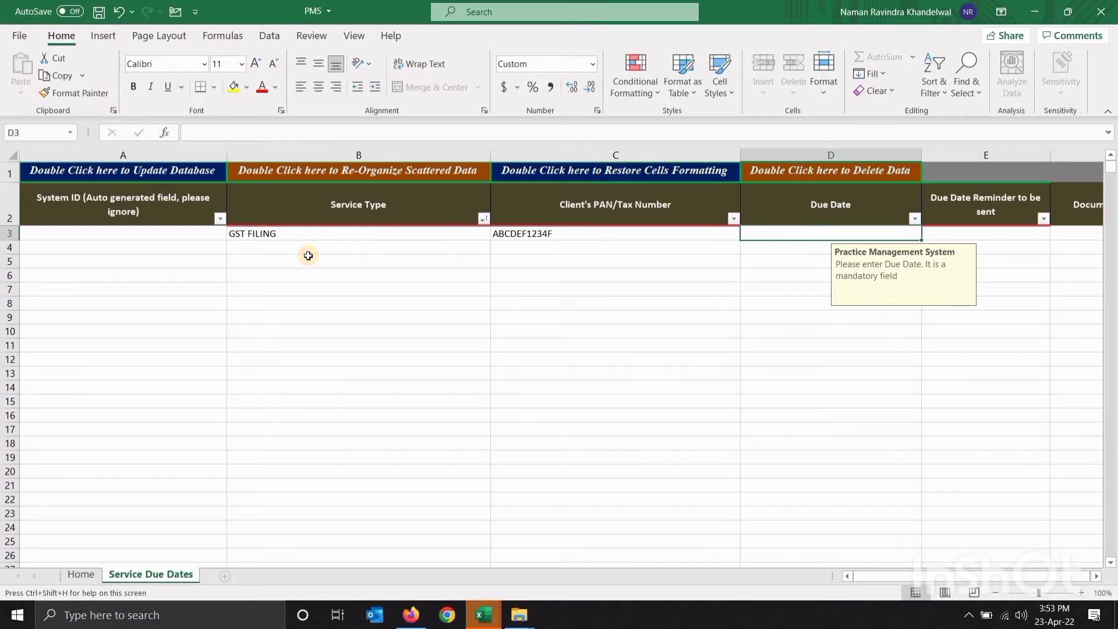
text(10-)
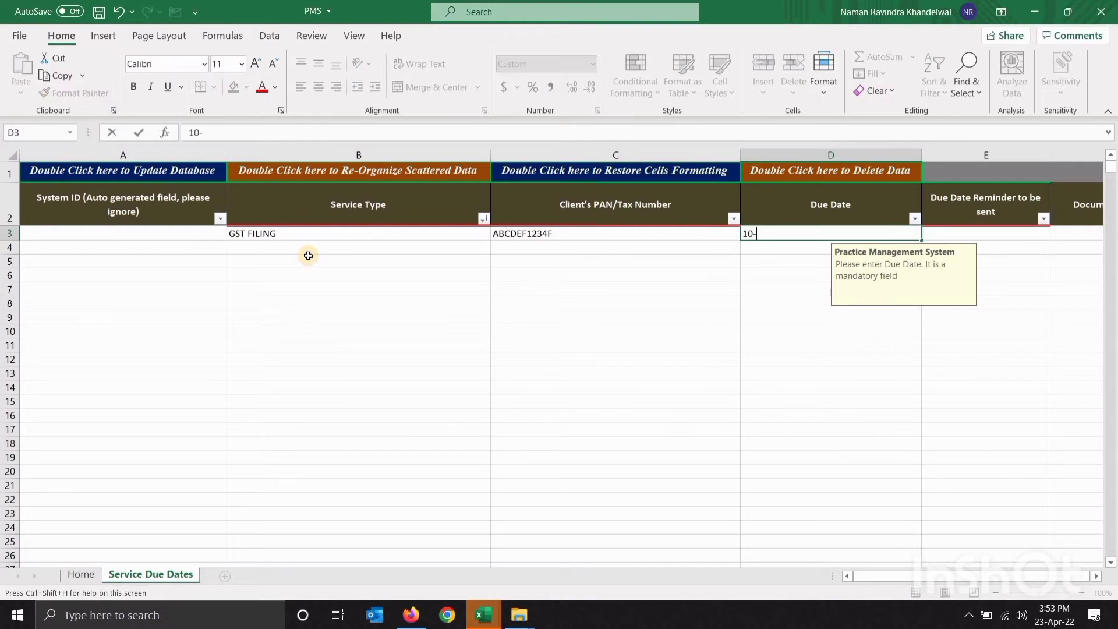
text(05-2022)
key(Return)
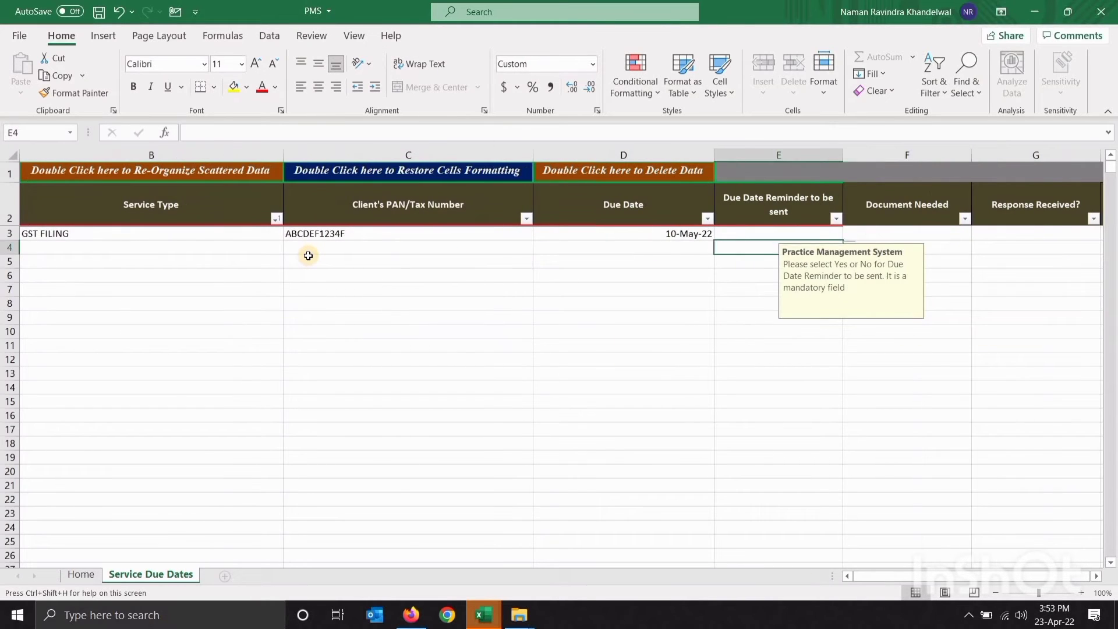
key(Up)
key(alt+Down)
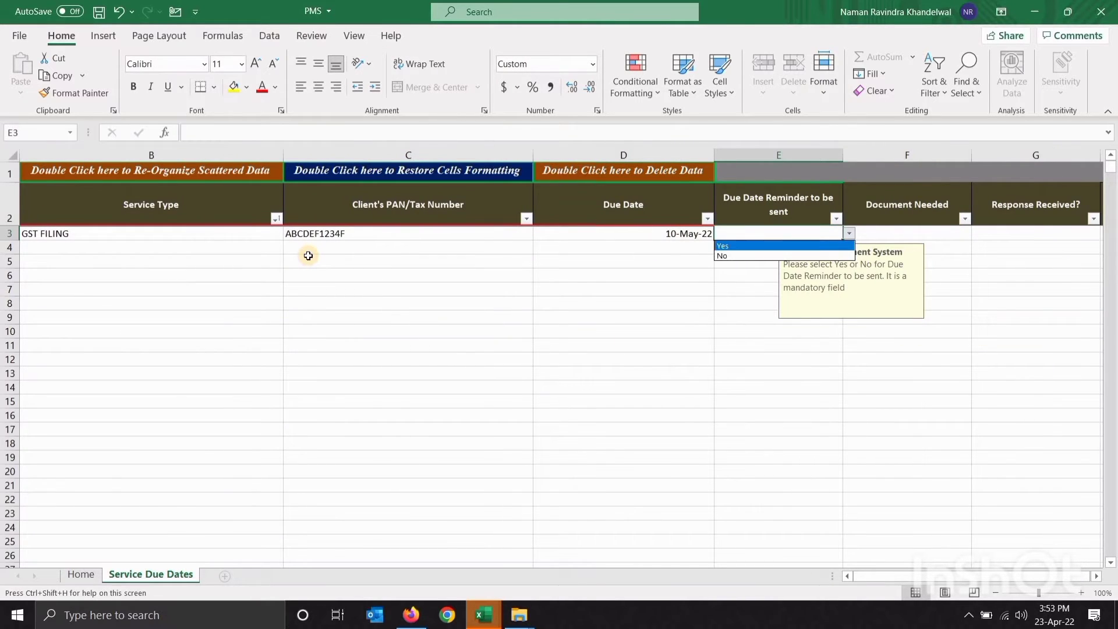
key(Return)
key(Tab)
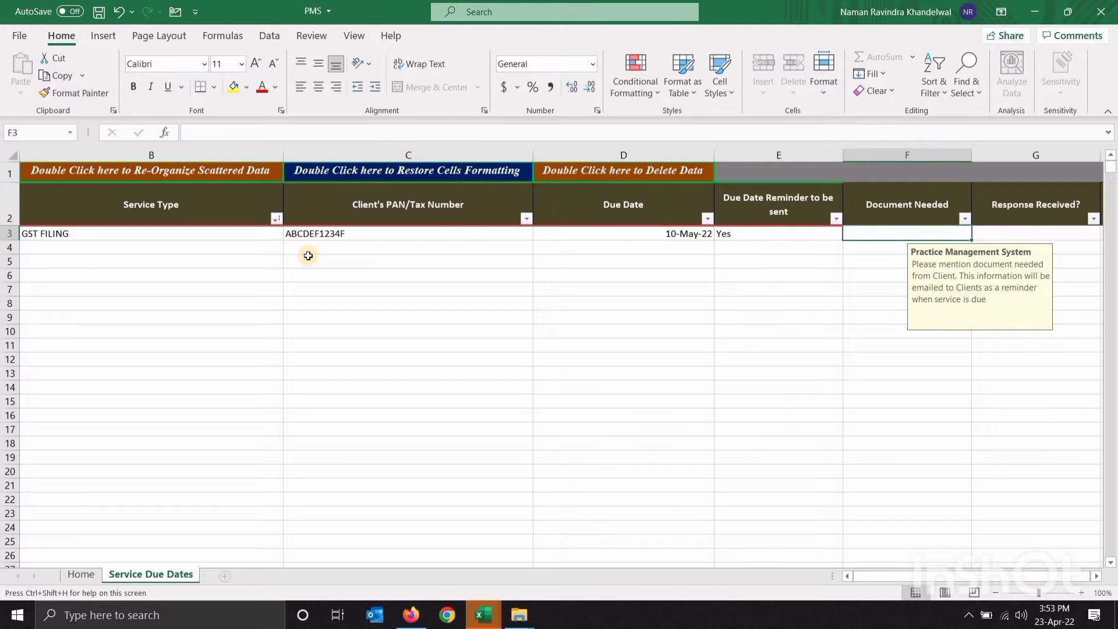
Set Document Needed to 'SYSTEM GNEREATED GSTR1 COPY AND SALES DATA'
key(Right)
key(Right)
key(Left)
key(Left)
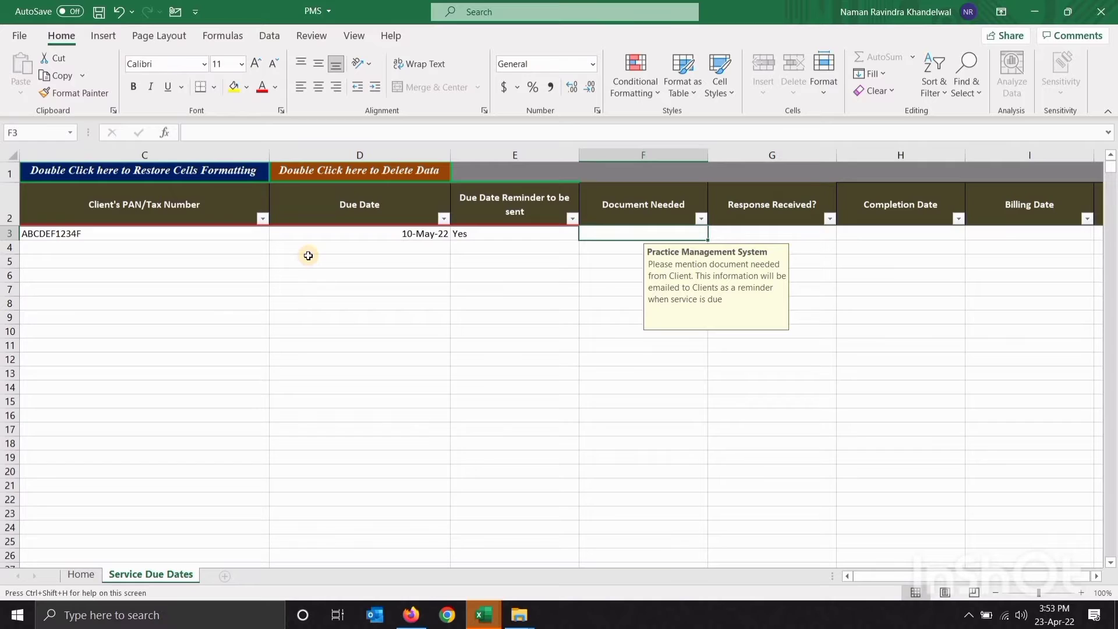
text(SYSTME)
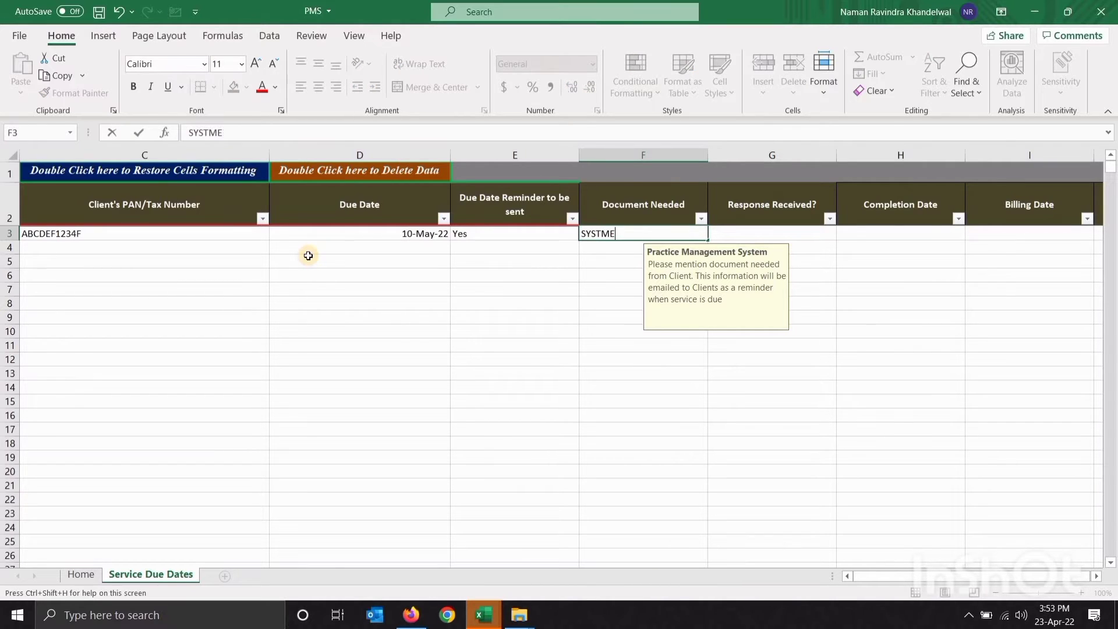
key(BackSpace)
key(BackSpace)
text(EM S)
key(BackSpace)
text(GNEREATED G)
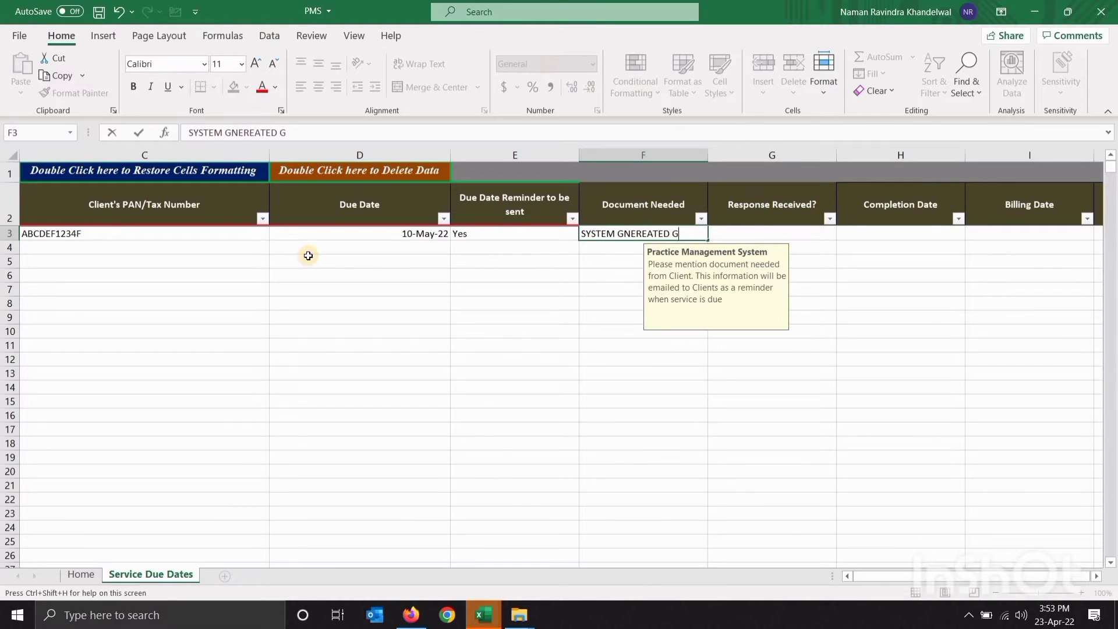
text(STR1 COPY AND SALES DATA)
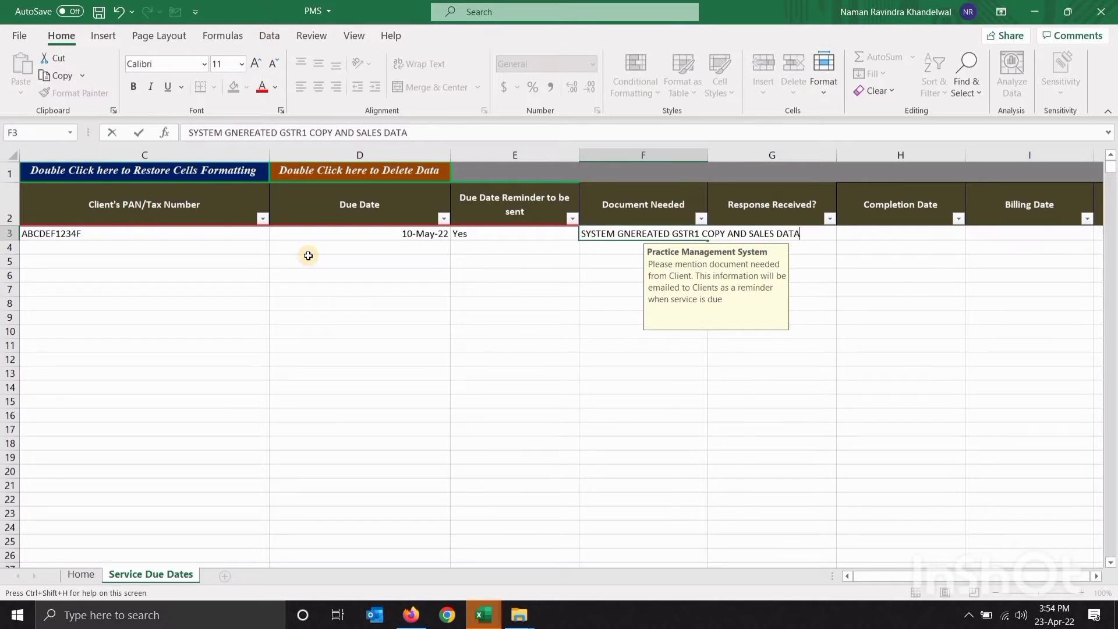
key(Tab)
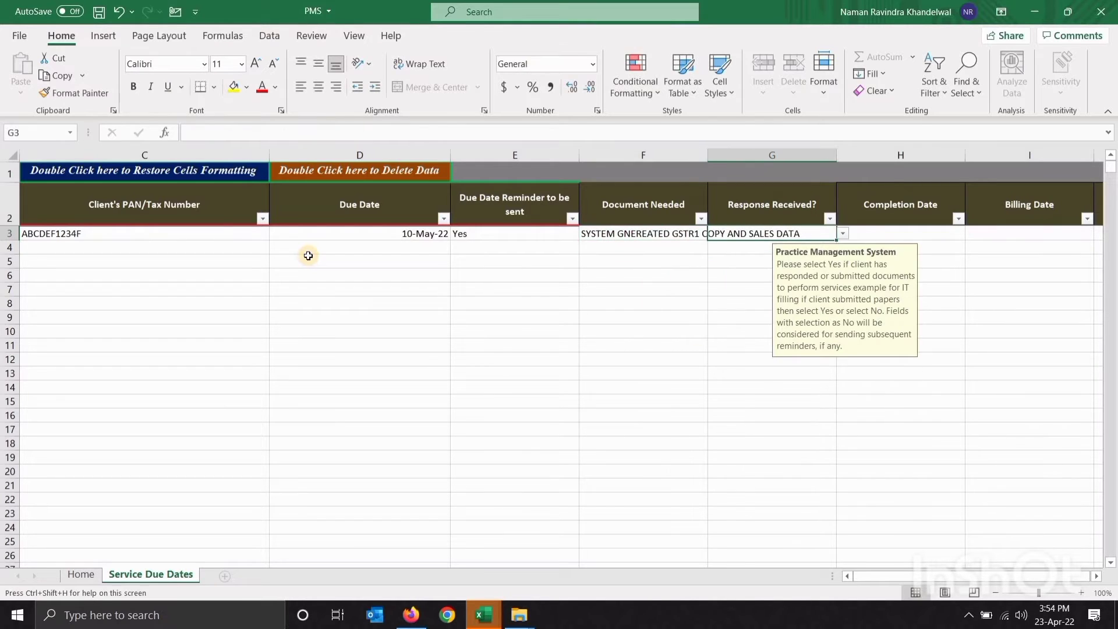
key(Tab)
key(Tab)
key(Tab)
key(Left)
key(Left)
key(Left)
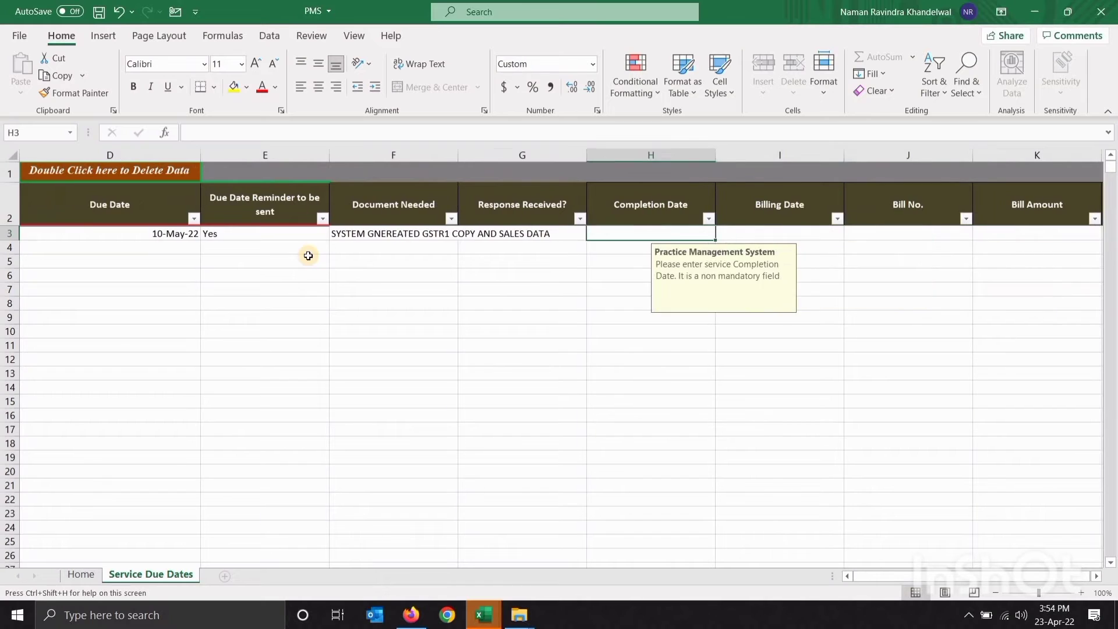
key(Right)
key(Right)
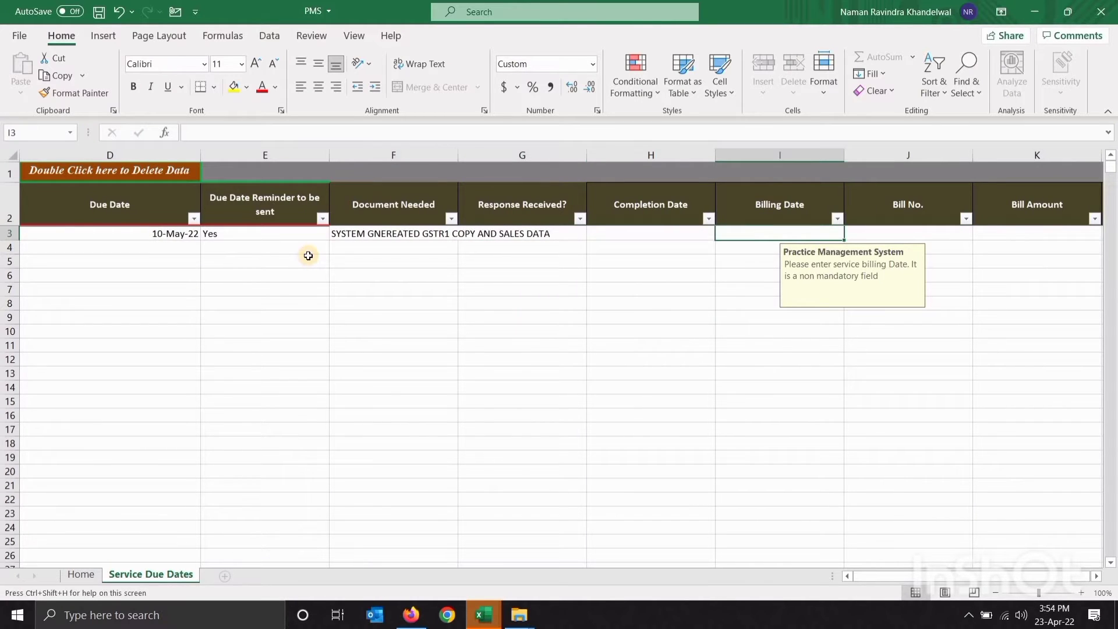
key(Right)
key(Right)
key(Right)
key(Right)
key(Right)
key(Right)
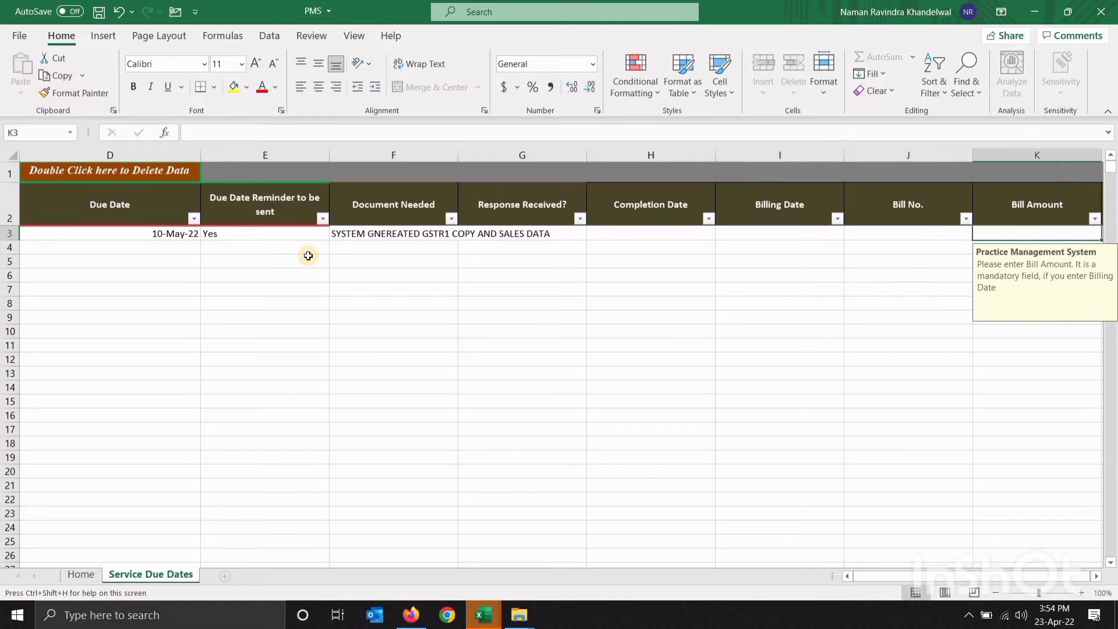
key(Right)
key(Right)
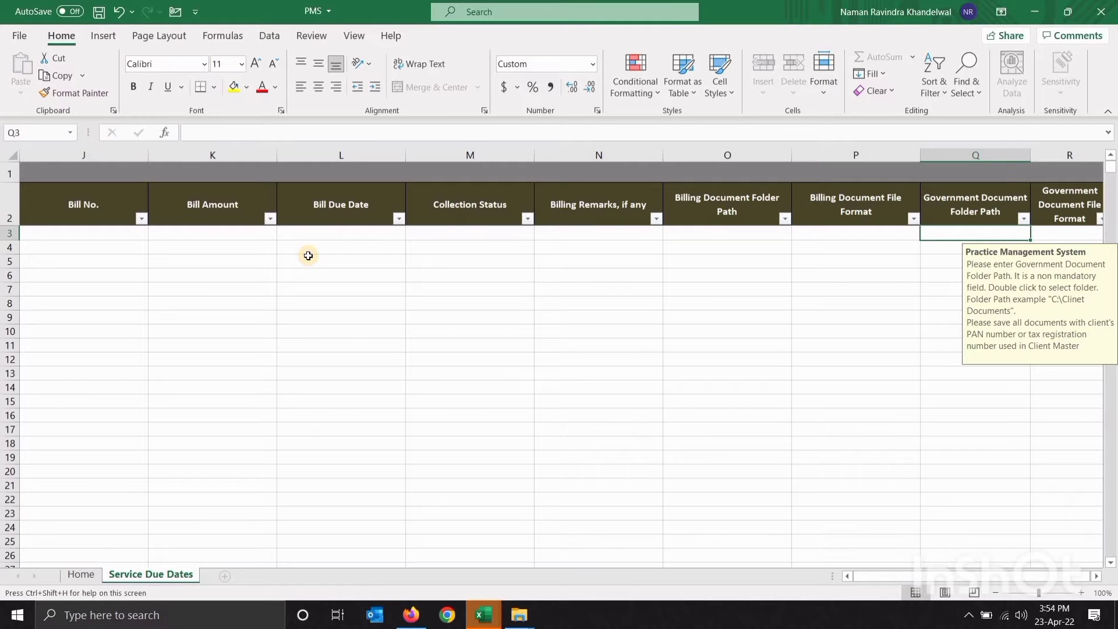
key(Right)
key(Right)
key(Right)
key(Right)
key(Right)
key(Right)
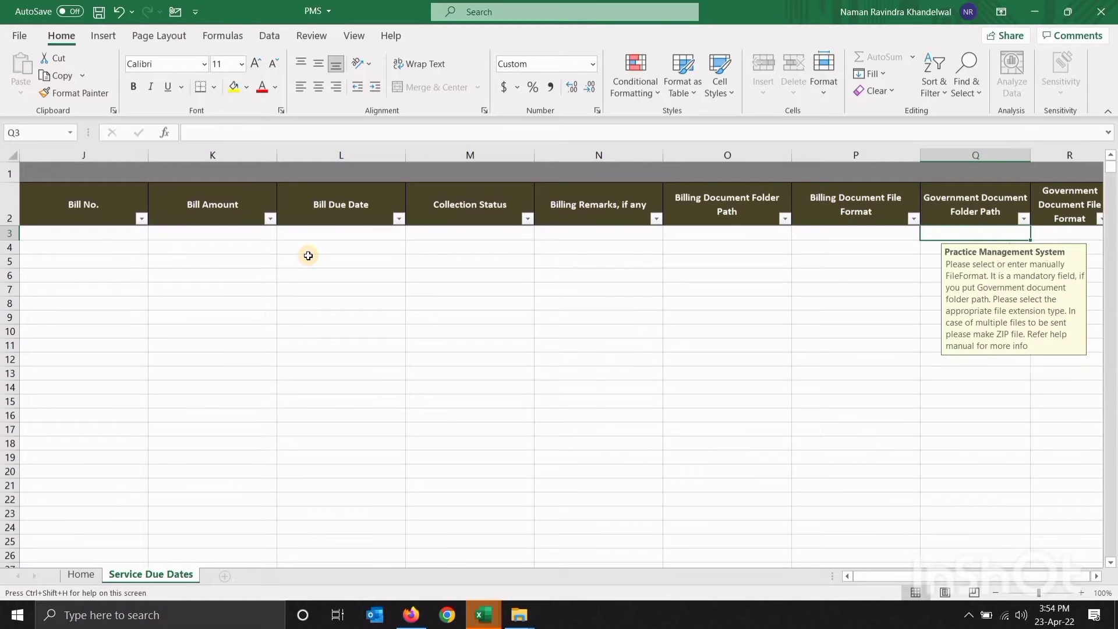
key(Right)
key(Right)
key(Right)
key(Right)
key(Right)
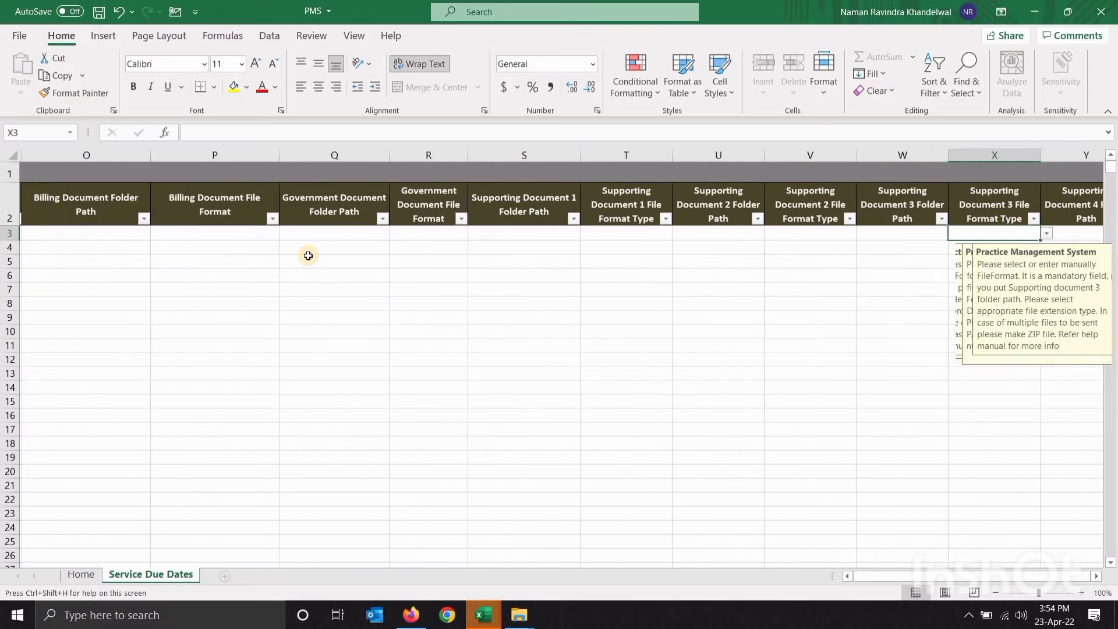
key(Left)
key(Left)
key(Left)
key(Left)
key(Left)
key(Left)
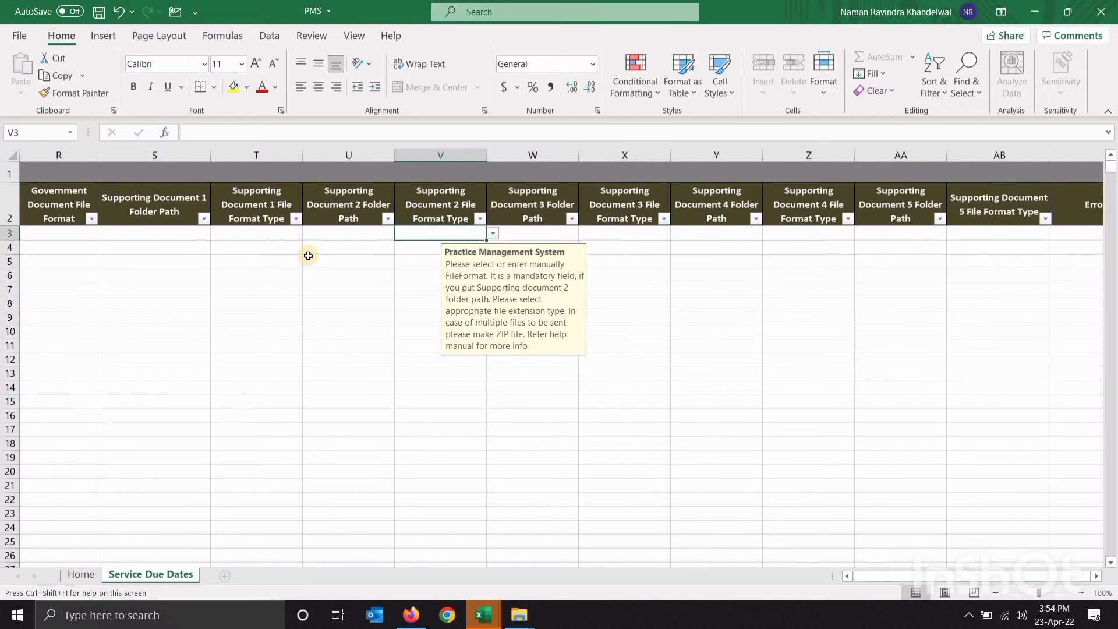
key(Left)
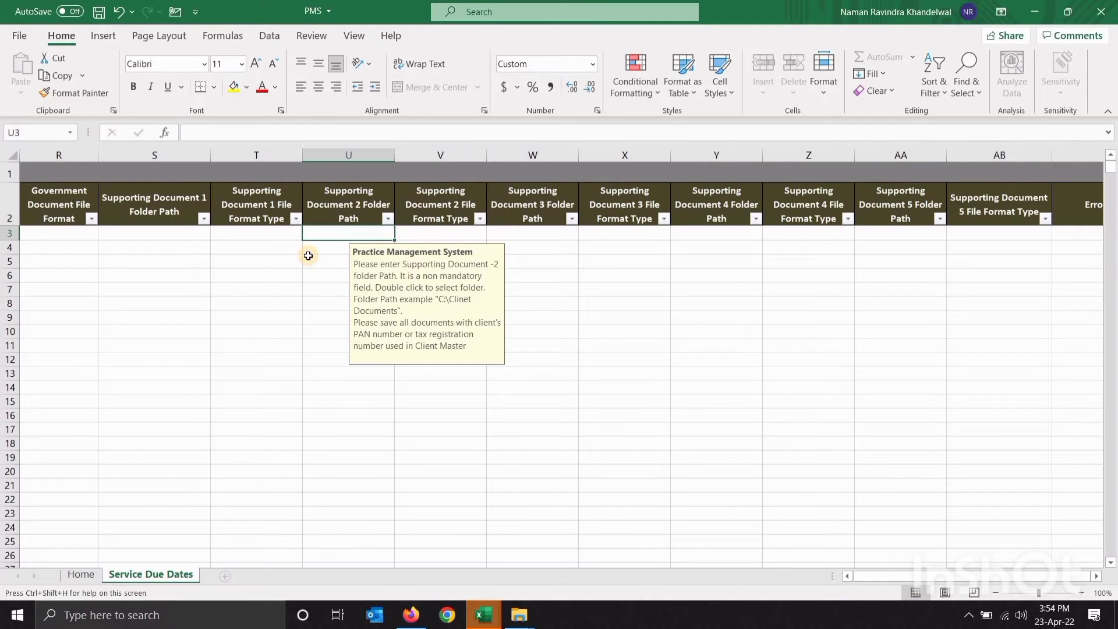
key(Right)
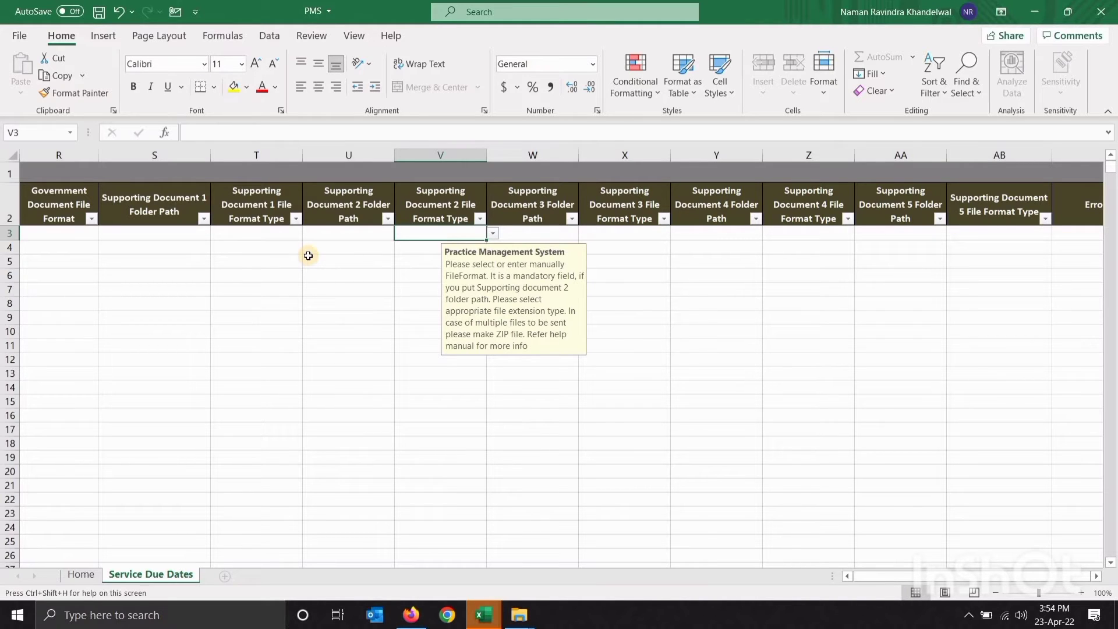
key(Right)
key(Right)
key(Right)
key(Right)
key(Right)
key(Right)
key(Right)
key(Left)
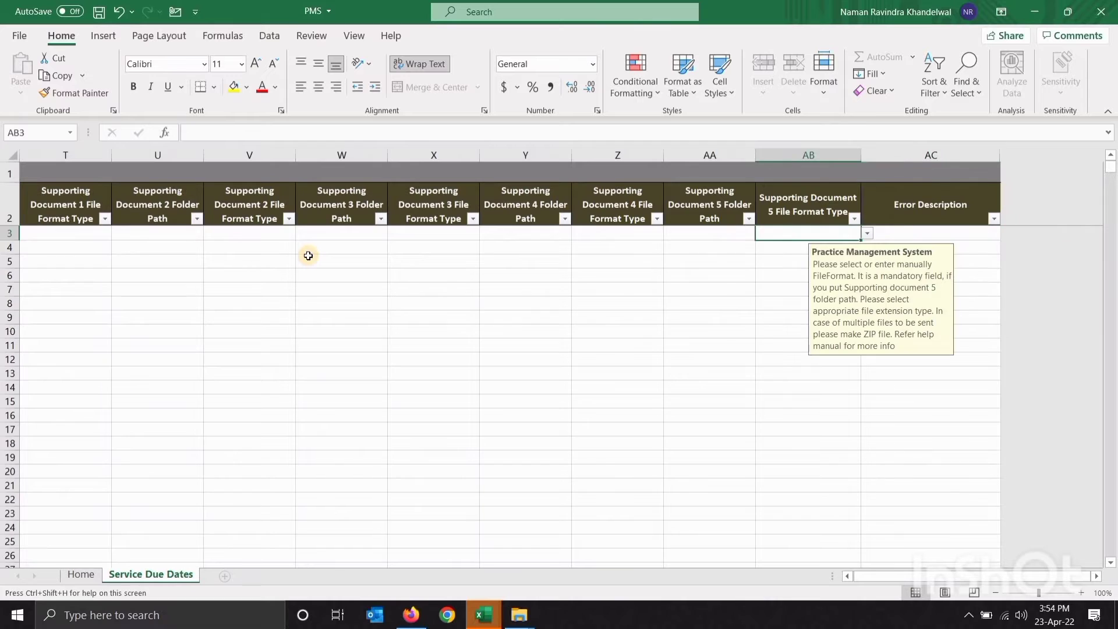
key(Left)
key(Left)
key(Left)
key(Left)
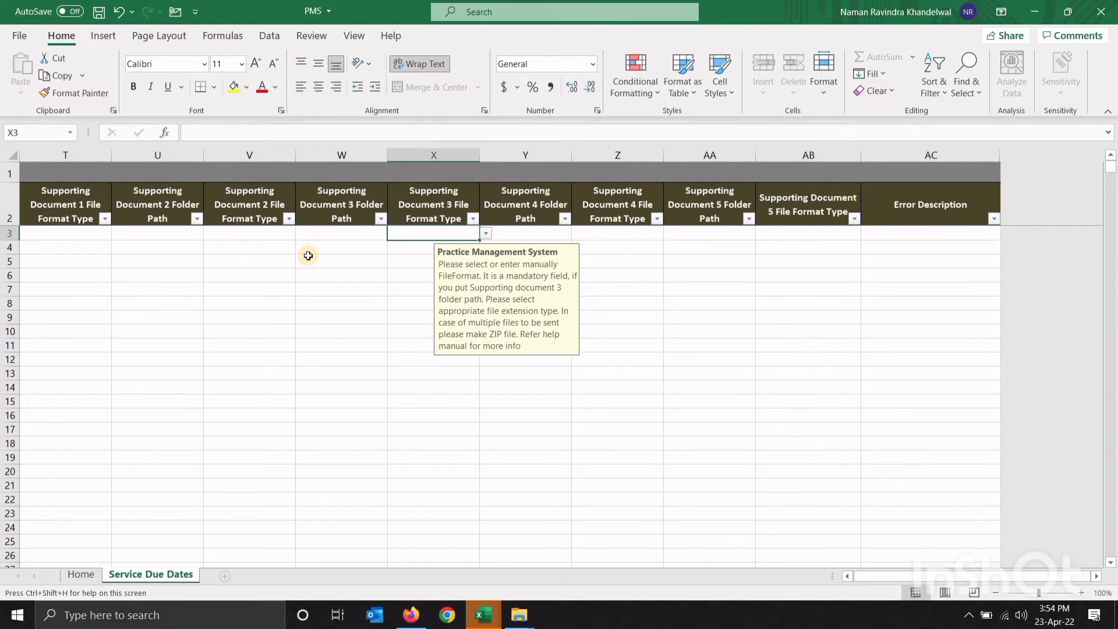
key(Down)
key(alt)
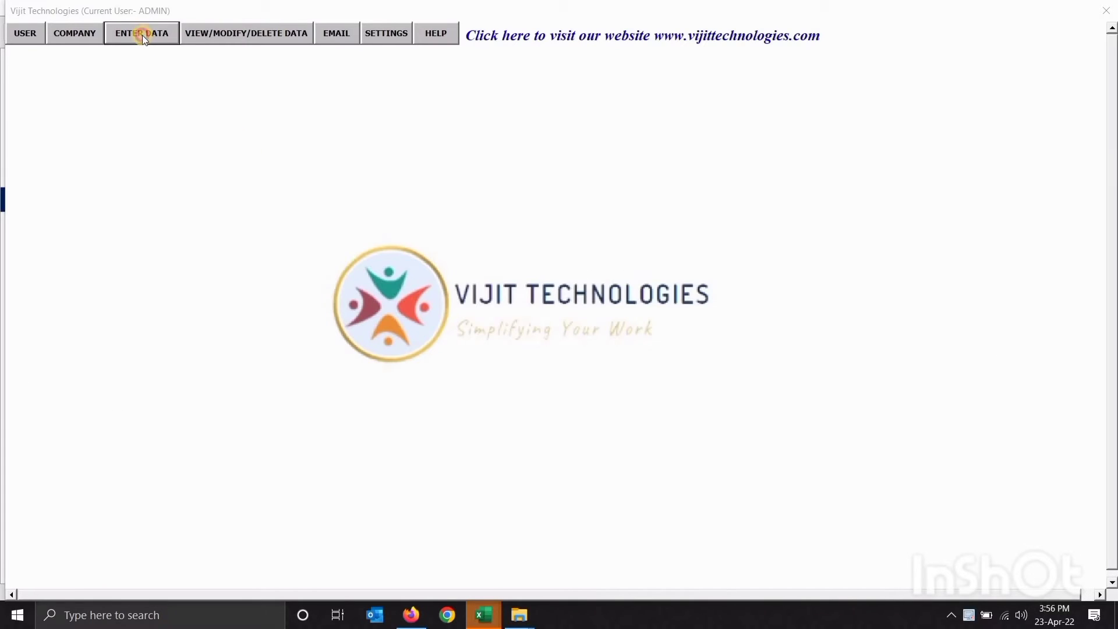
Open Change Service Due Dates, view the records and load the GST FILING entry
click(142, 35)
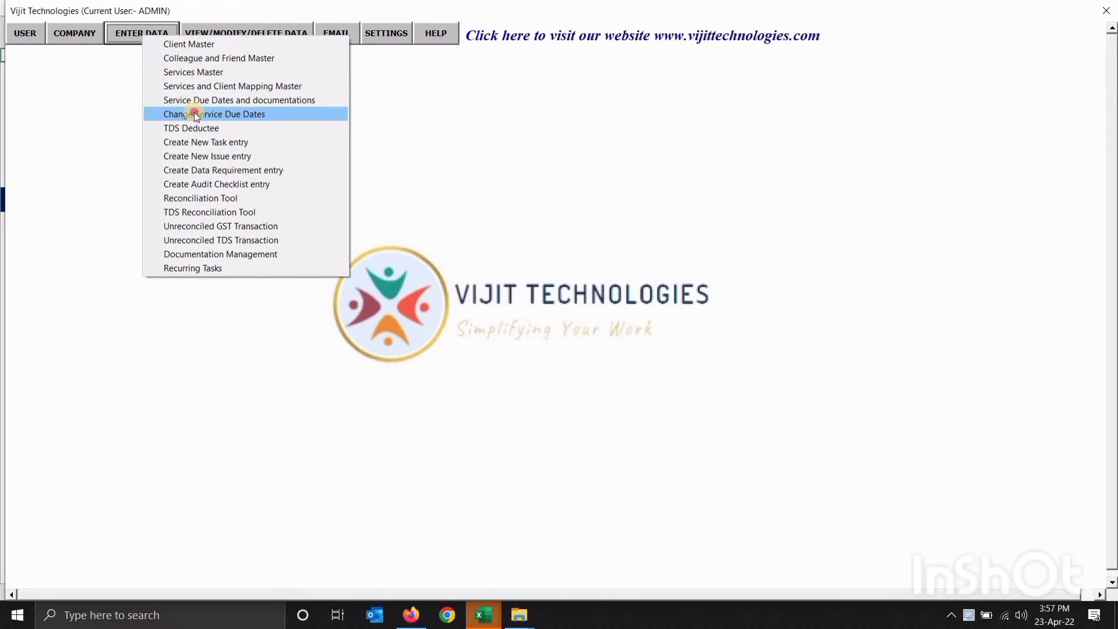
click(194, 114)
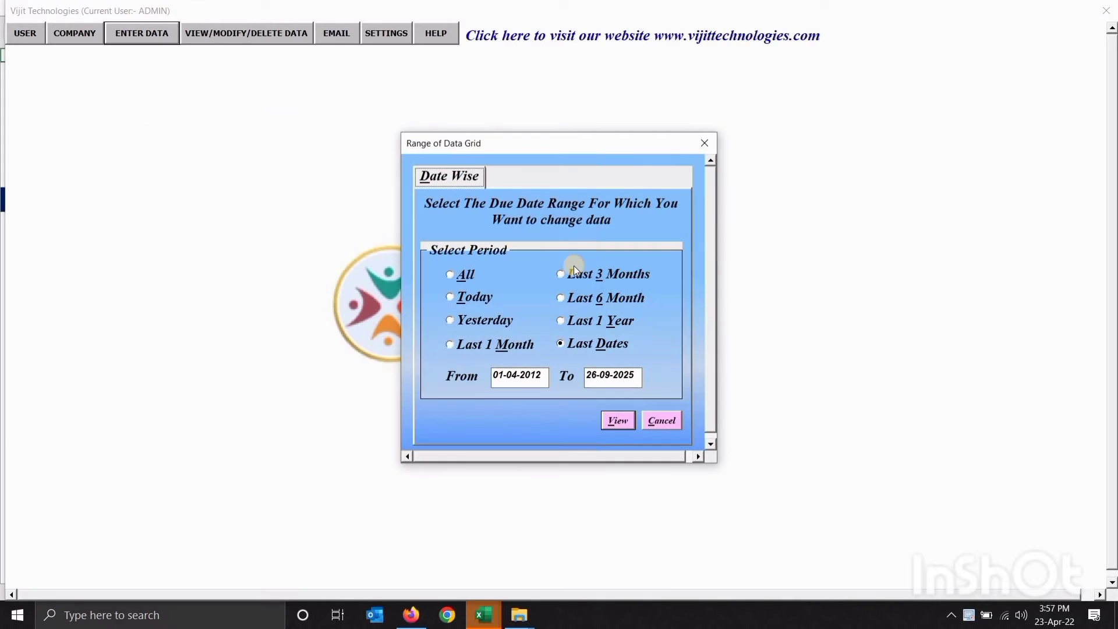
click(620, 424)
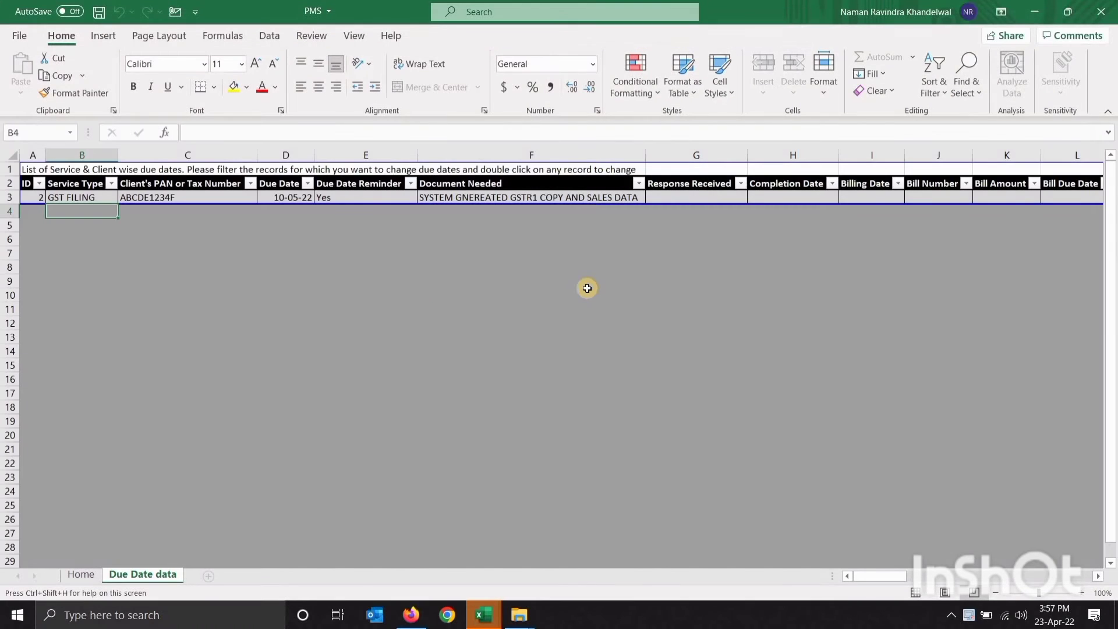
double_click(104, 198)
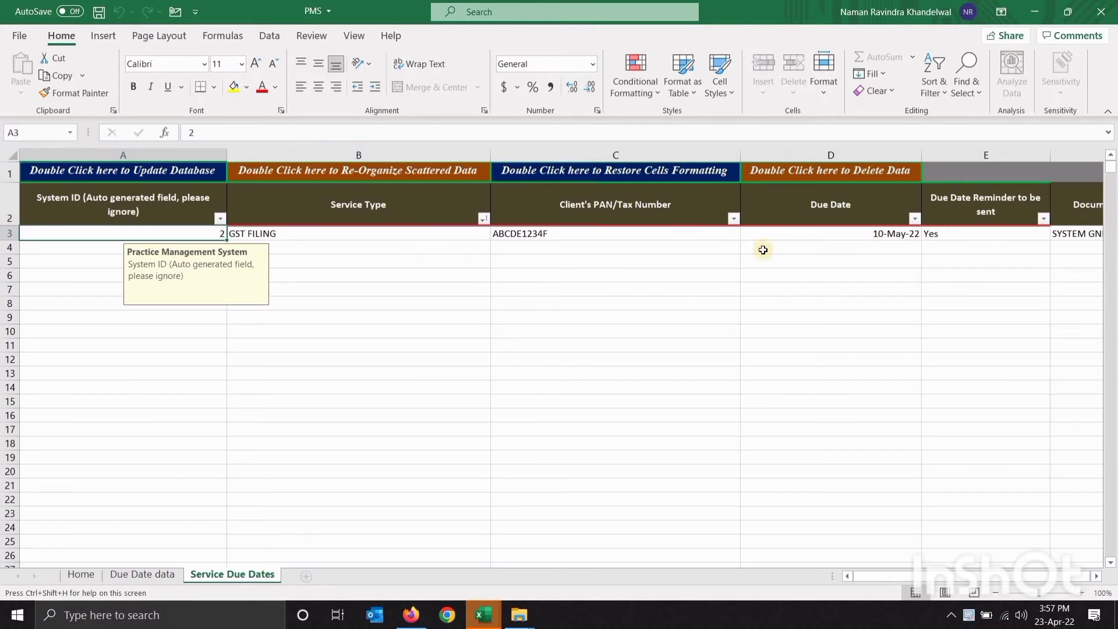
Edit the record's due date from 10-May-22 to 20-May-22
click(804, 233)
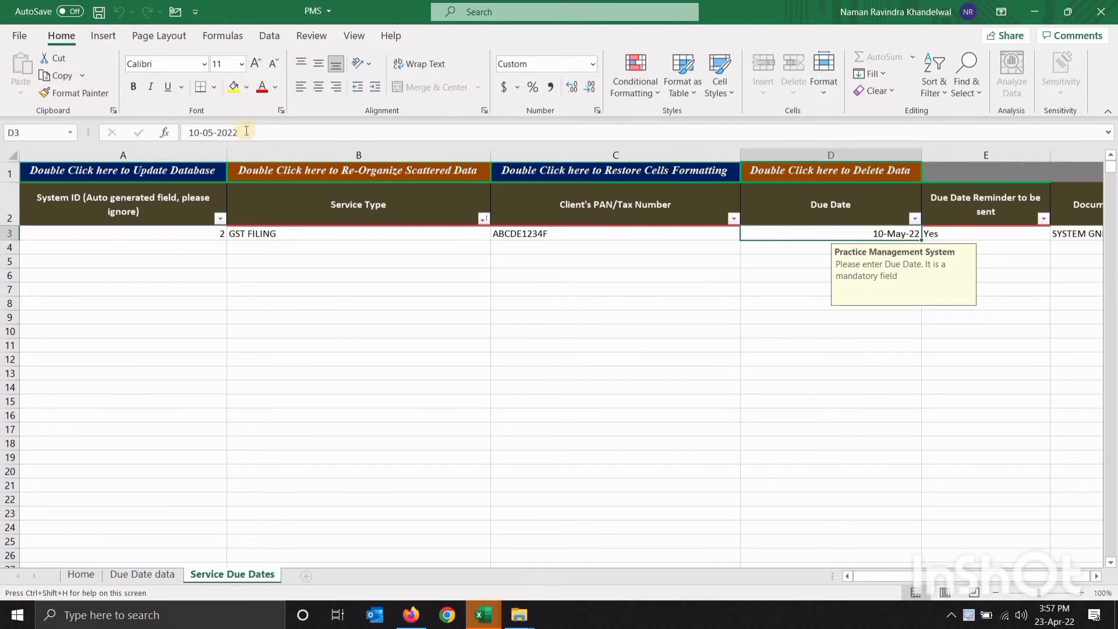
click(198, 132)
key(BackSpace)
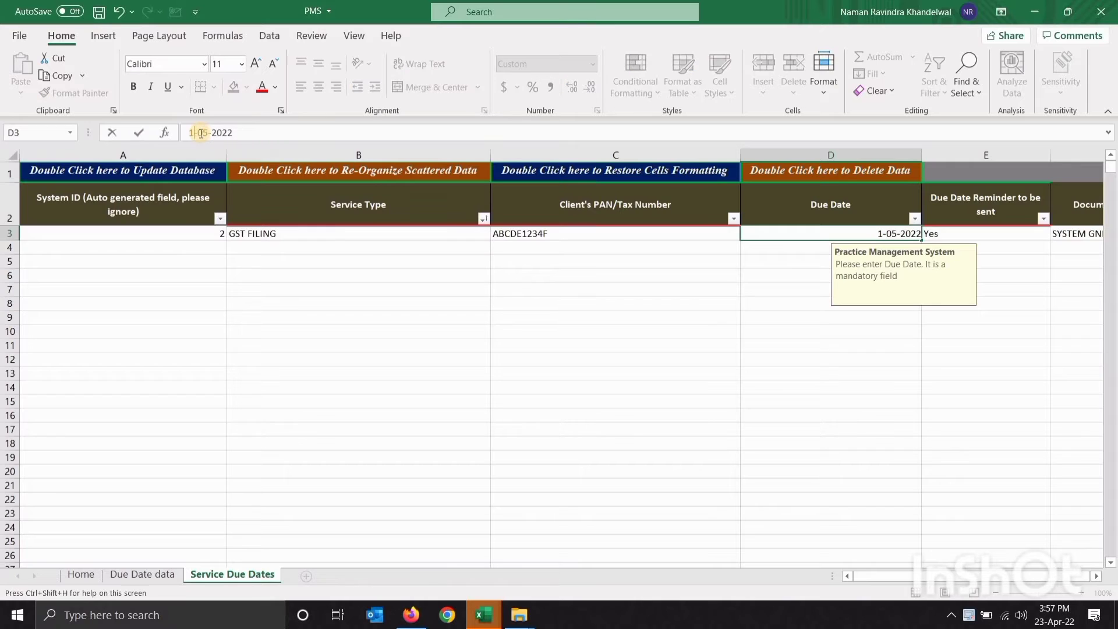
key(BackSpace)
text(20)
key(Return)
key(Up)
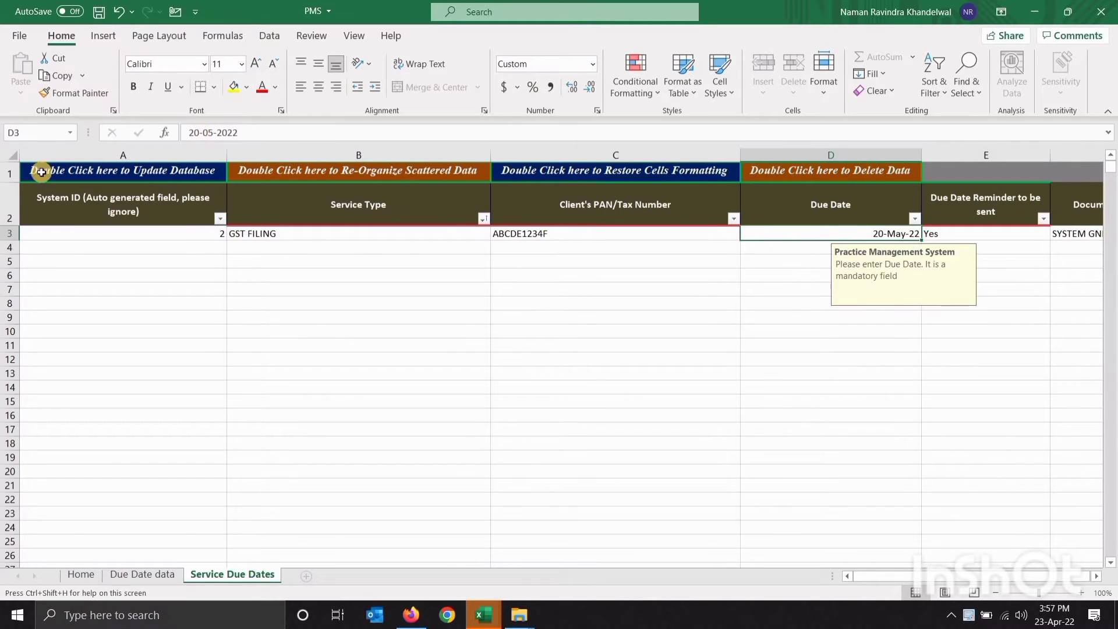
Save the due-date change to the database with 0 errors, check the Due Date sheet, return Home
double_click(98, 173)
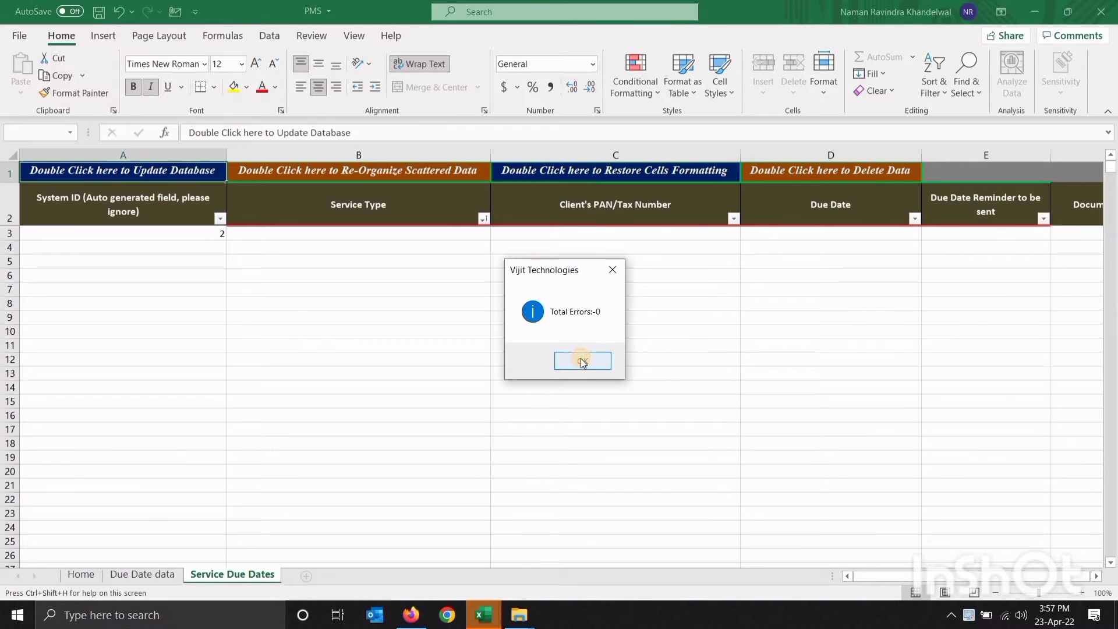
click(582, 362)
click(599, 360)
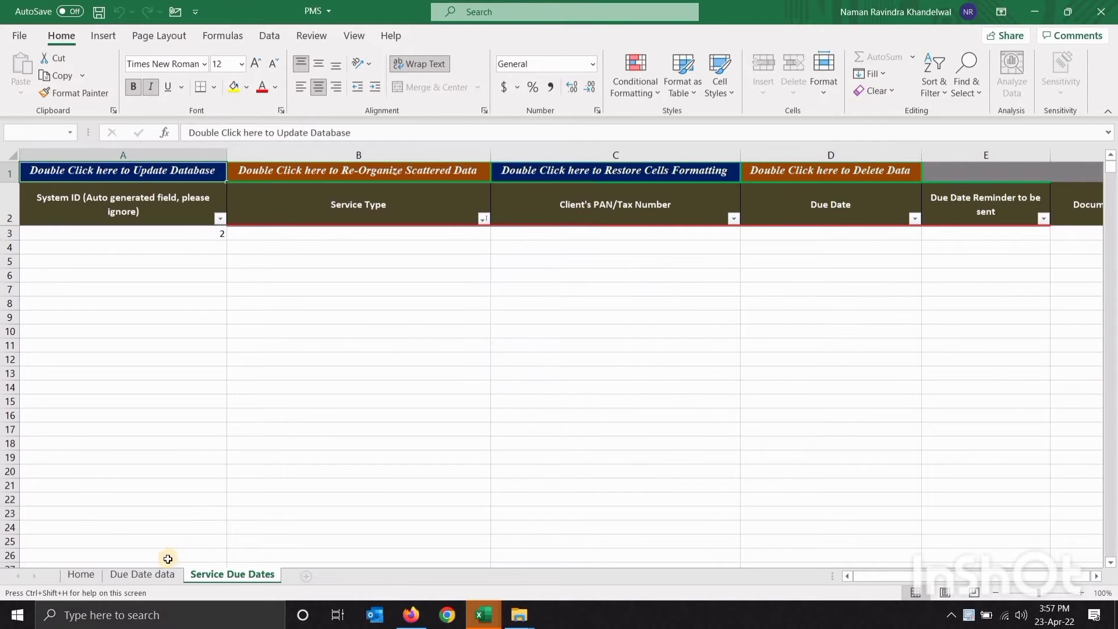
click(155, 575)
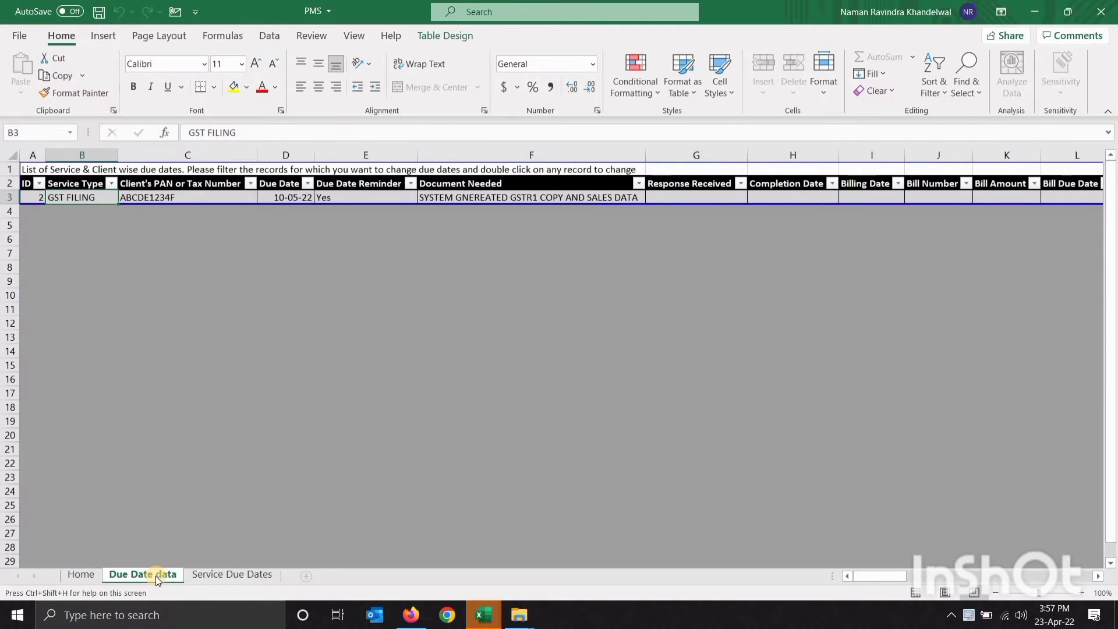
click(89, 579)
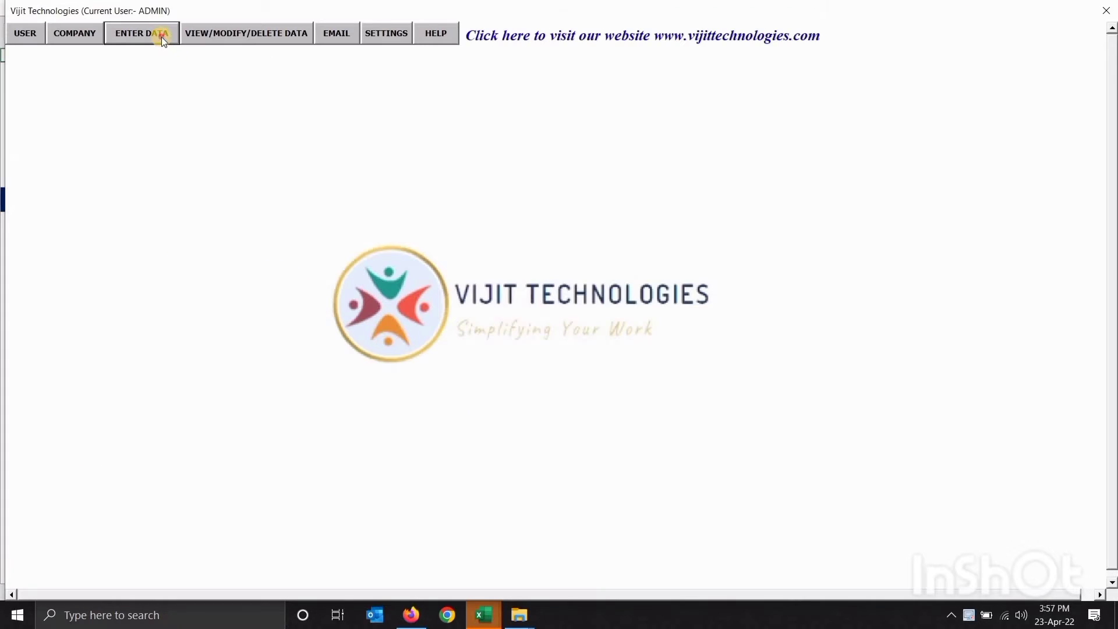
Open the TDS Deductee sheet, read the PAN, email and client PAN field requirements, return Home
click(161, 37)
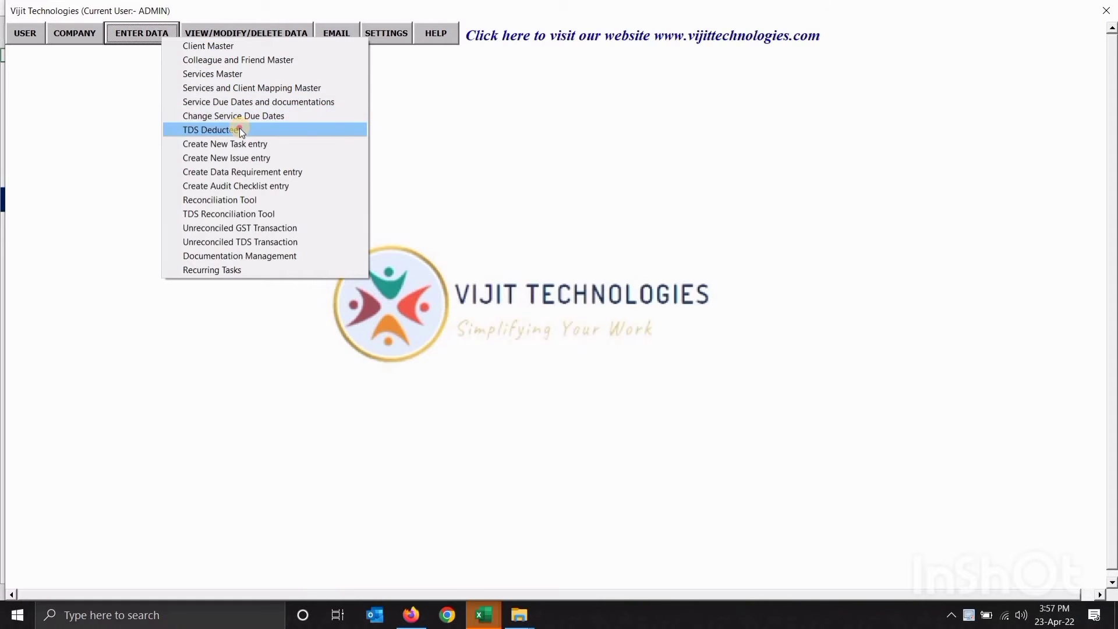
click(240, 130)
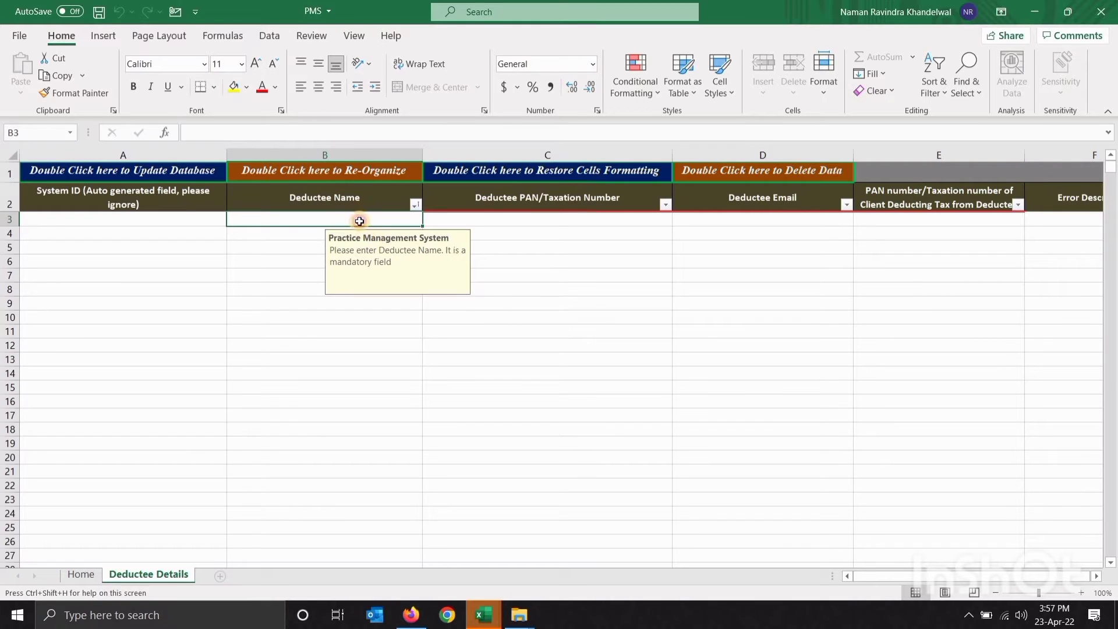
click(527, 222)
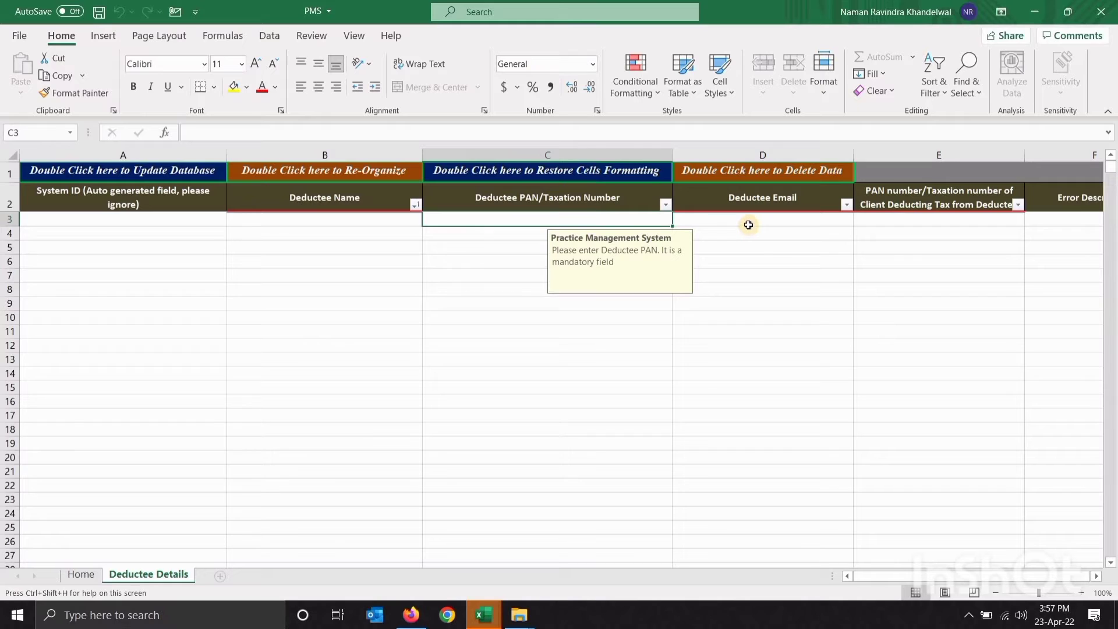
click(748, 226)
scroll(748, 226, right, 1)
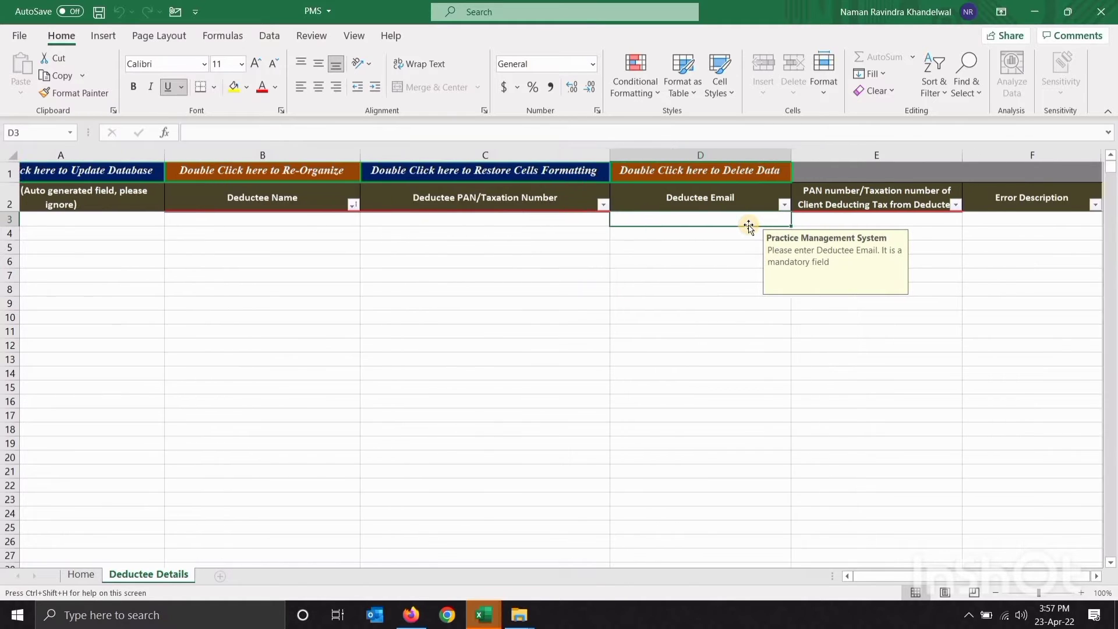
click(889, 217)
scroll(889, 218, right, 2)
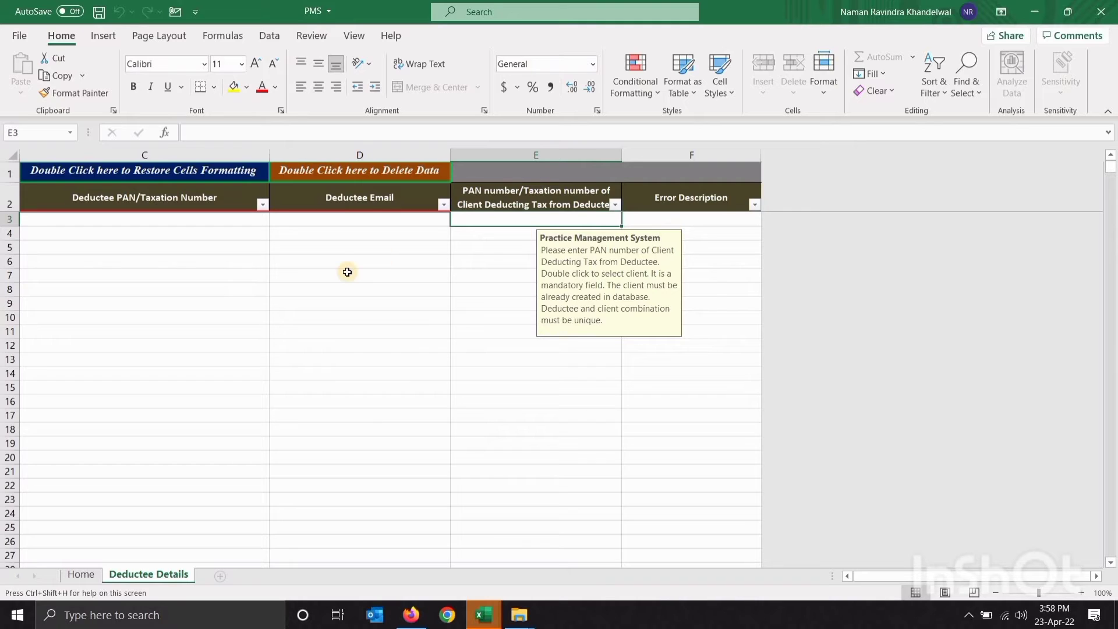
scroll(347, 272, left, 2)
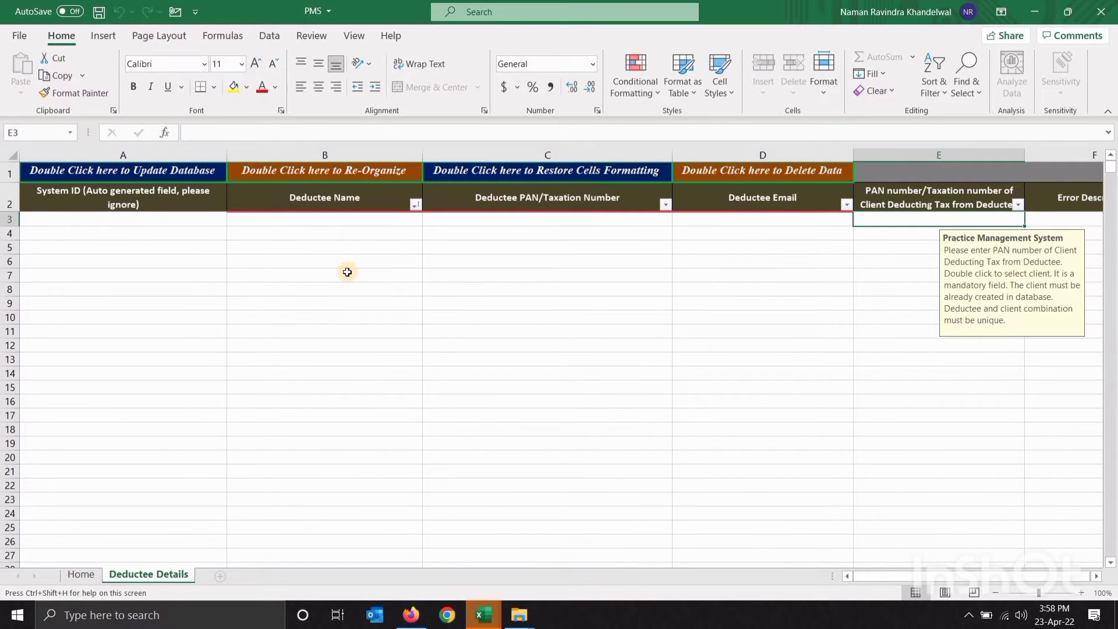
click(81, 573)
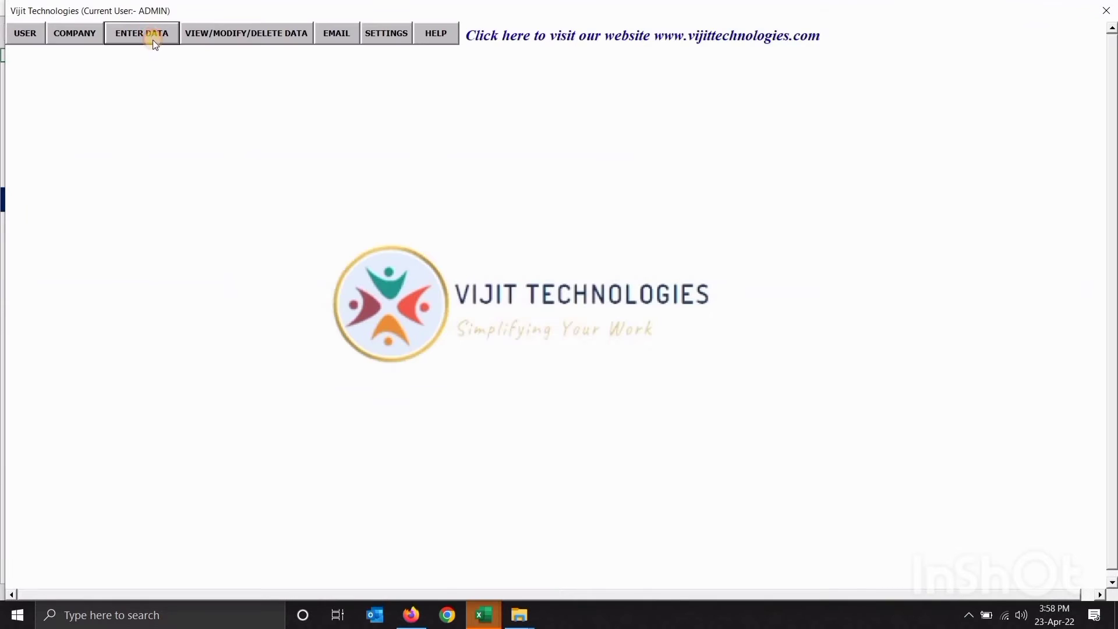
Choose Create New Task entry from ENTER DATA to get a blank task form
click(151, 35)
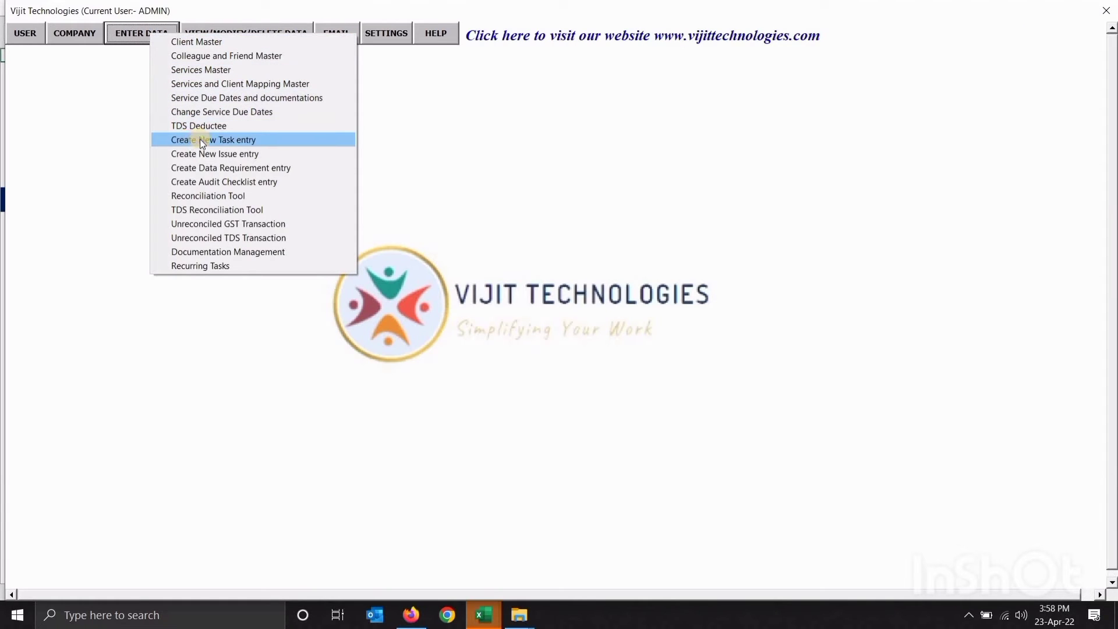
click(227, 140)
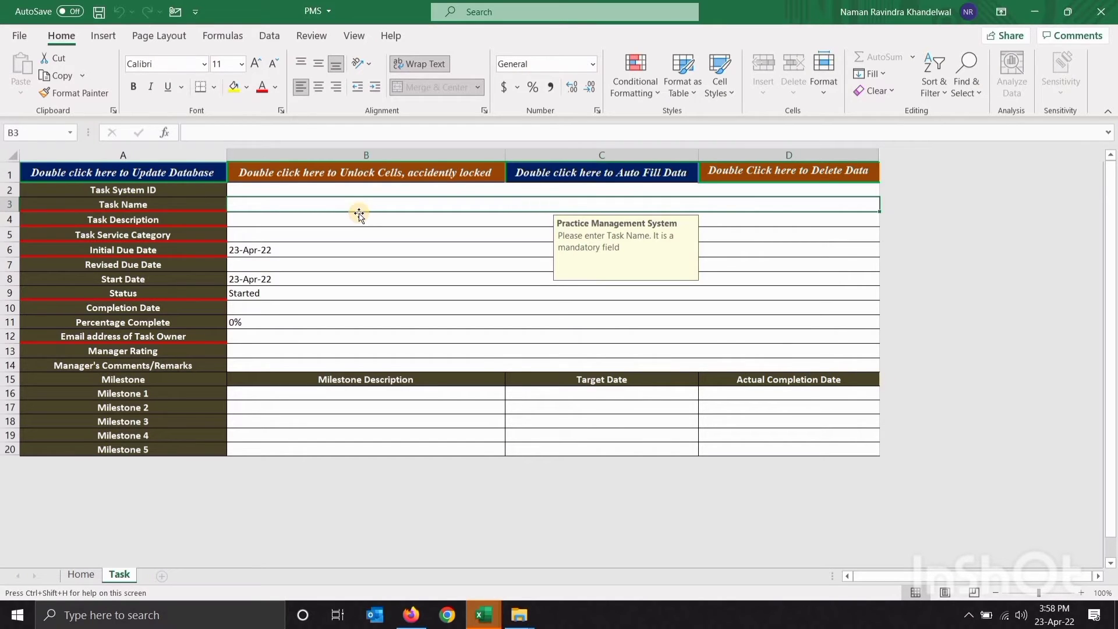
Enter task name FOLLOW UP WITH CLIENT and description 'FOLLOW UP WITH CLIENT - GST FILING'
click(263, 192)
click(261, 208)
text(FOLLO)
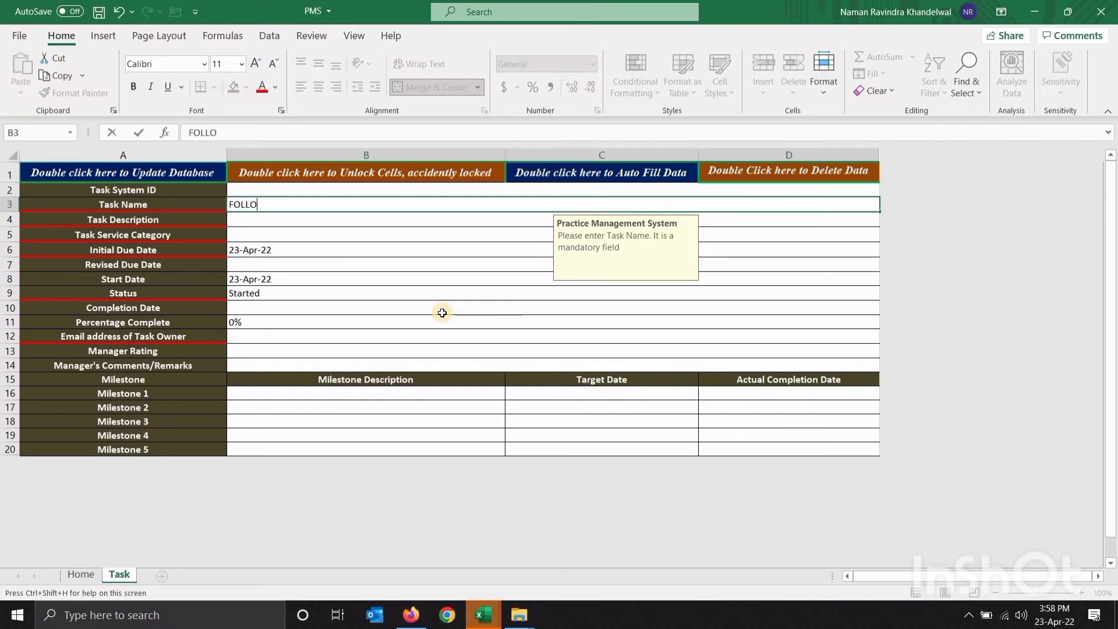
text(W UP WITH CLIENT)
key(Return)
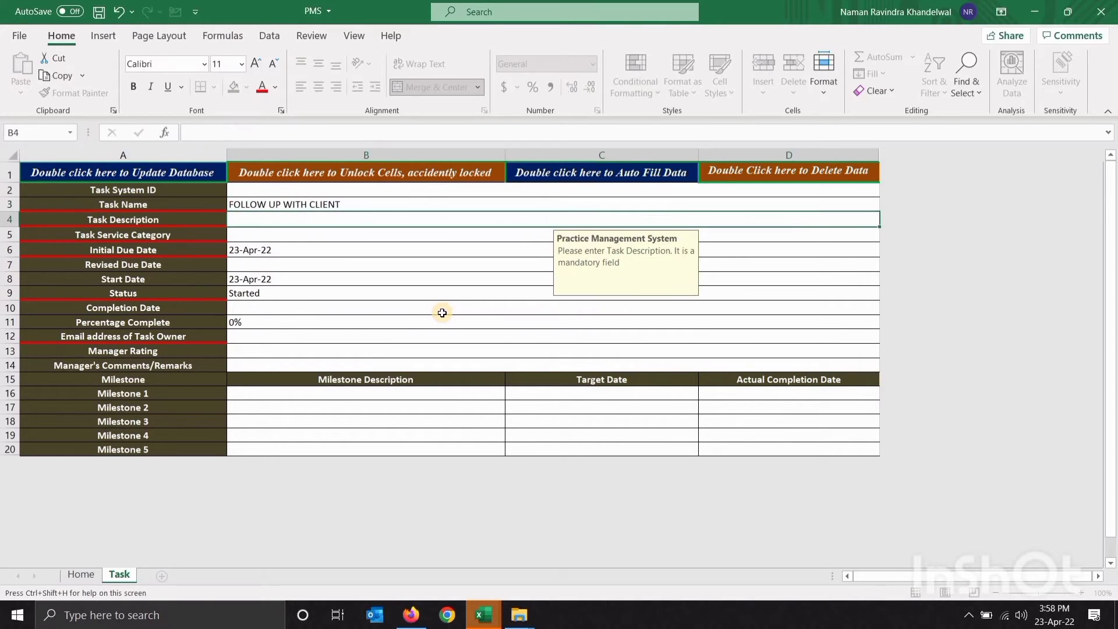
key(Up)
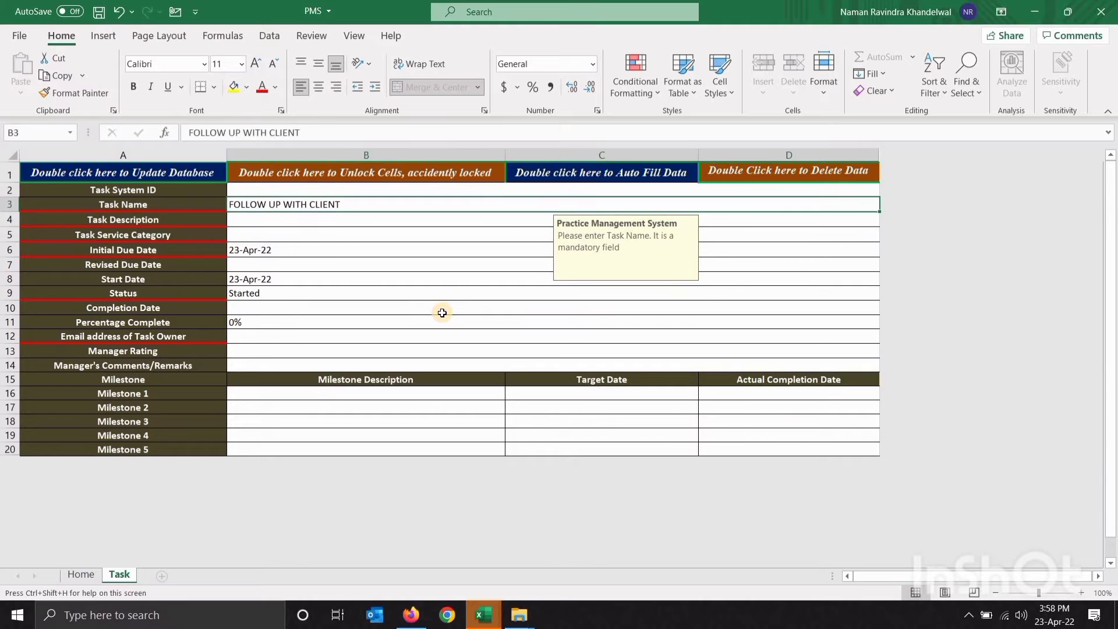
key(ctrl+c)
key(Down)
key(ctrl+v)
key(F2)
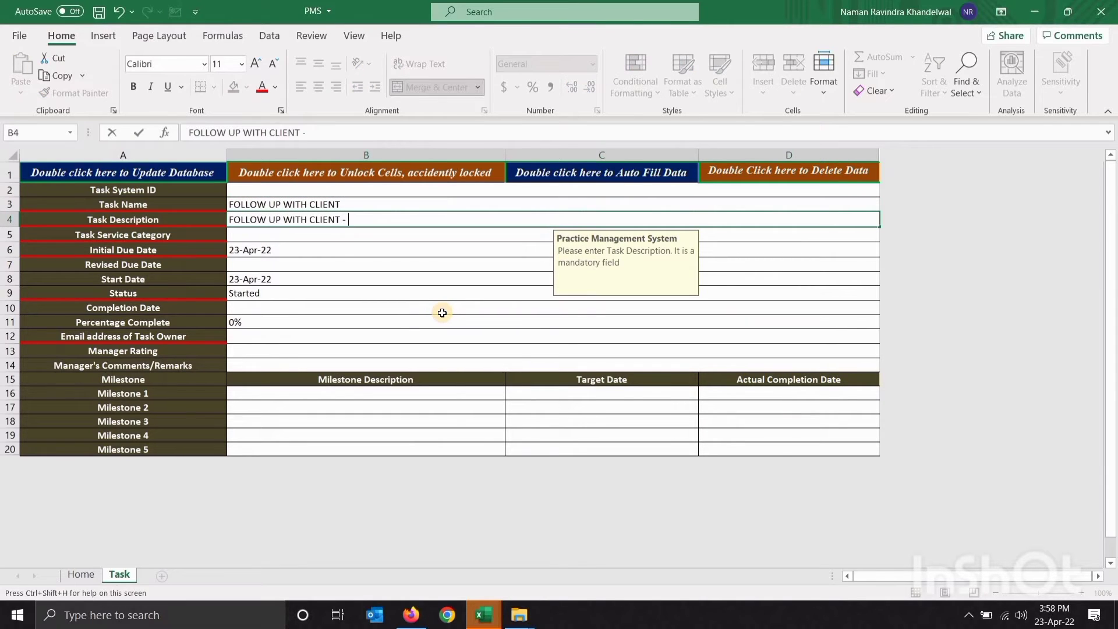
text(- GST FILING)
key(Return)
Change the task's initial due date to 23-Jun-22
key(alt+Down)
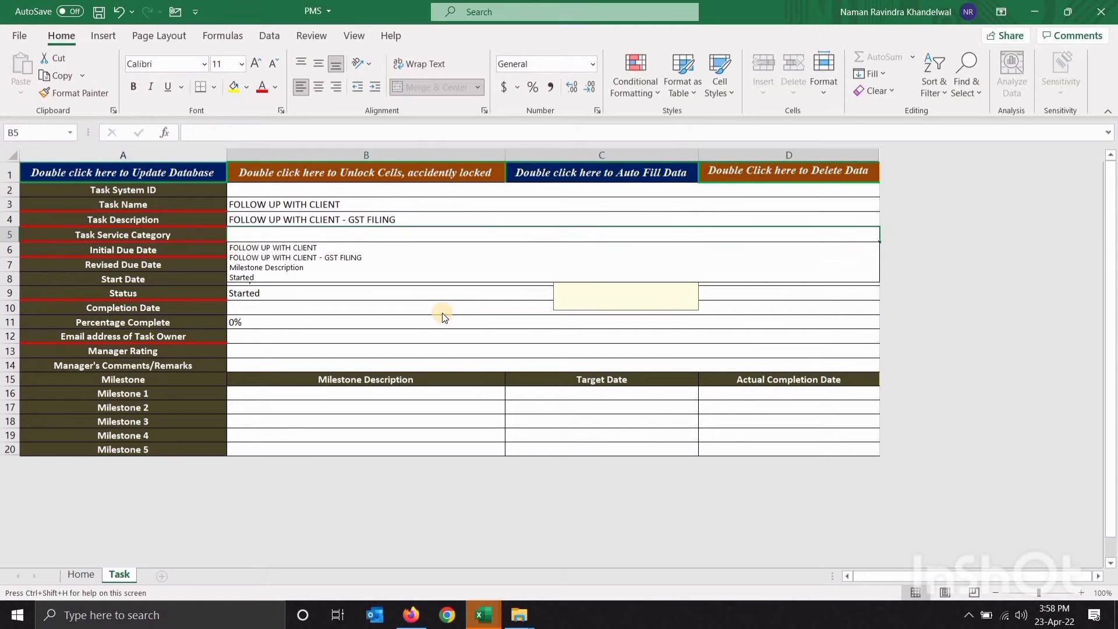
key(Escape)
key(Down)
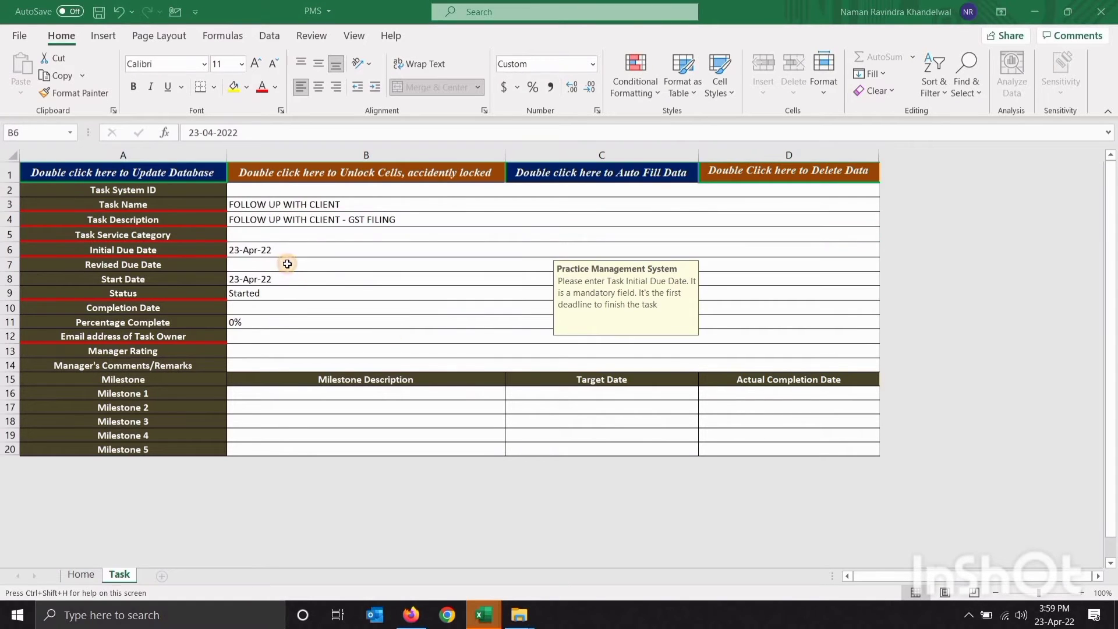
click(316, 263)
key(Up)
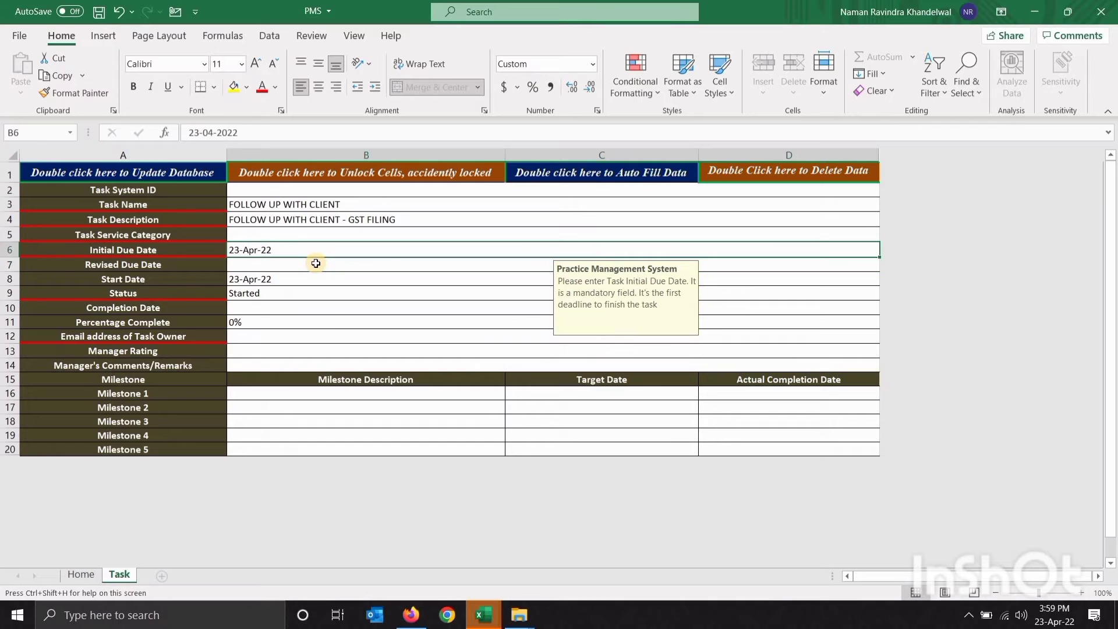
key(Left)
key(Right)
key(F2)
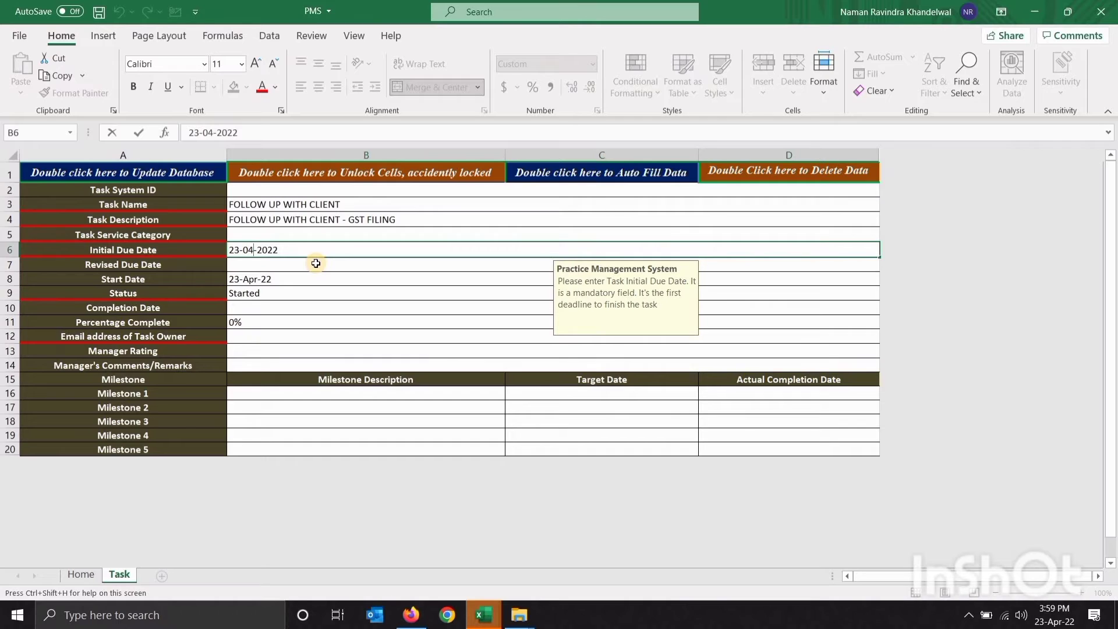
key(BackSpace)
text(6)
key(Return)
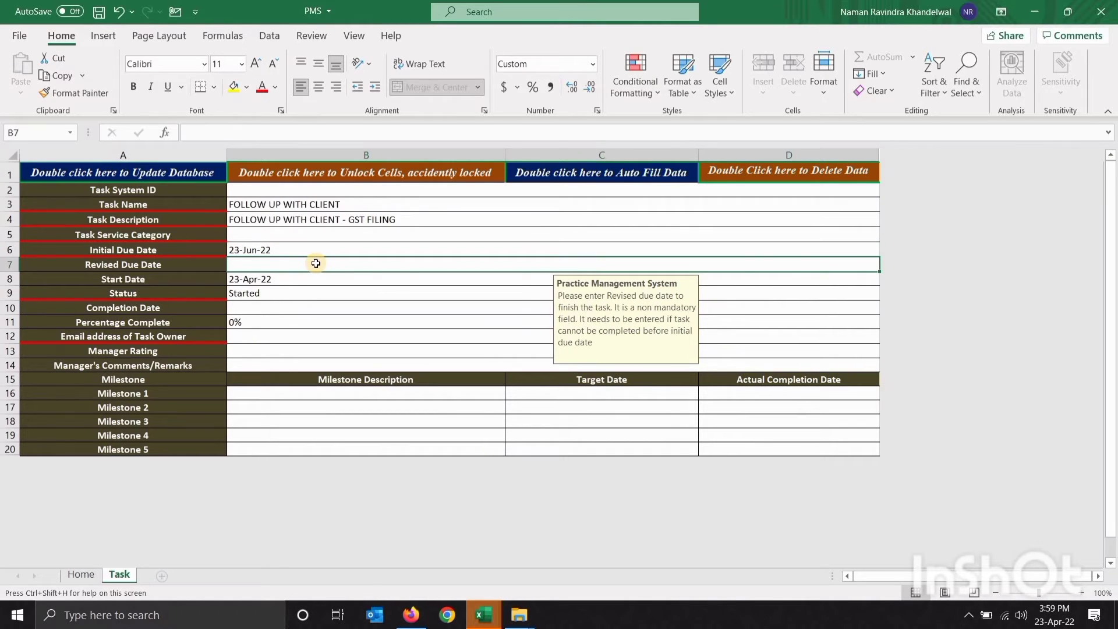
Set the task status to On Track
key(Left)
key(Right)
key(Down)
key(Left)
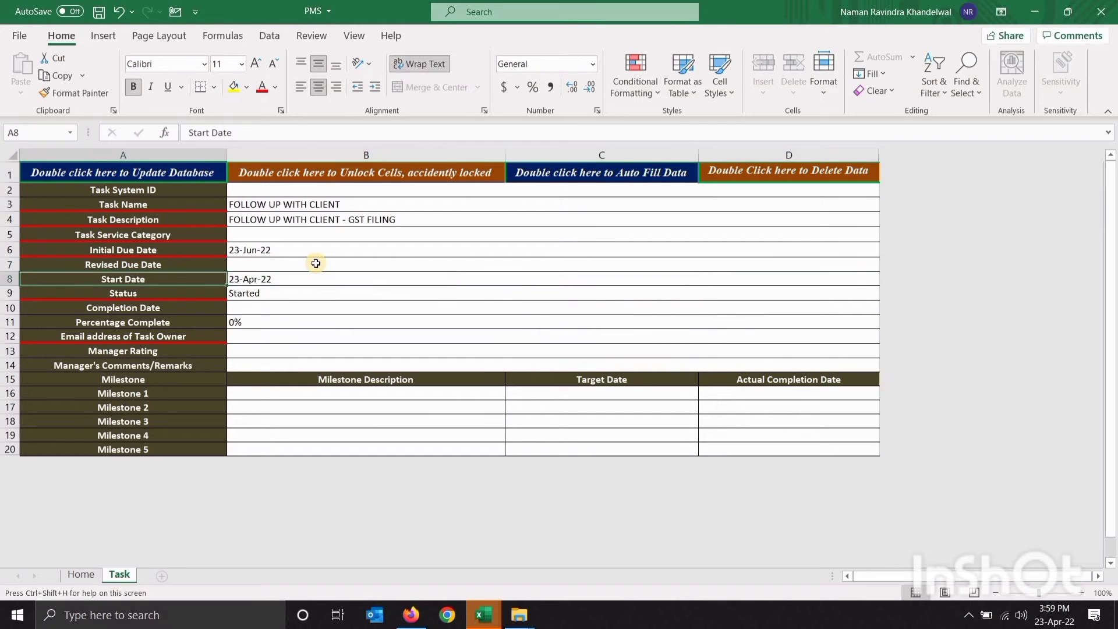
key(Right)
key(Down)
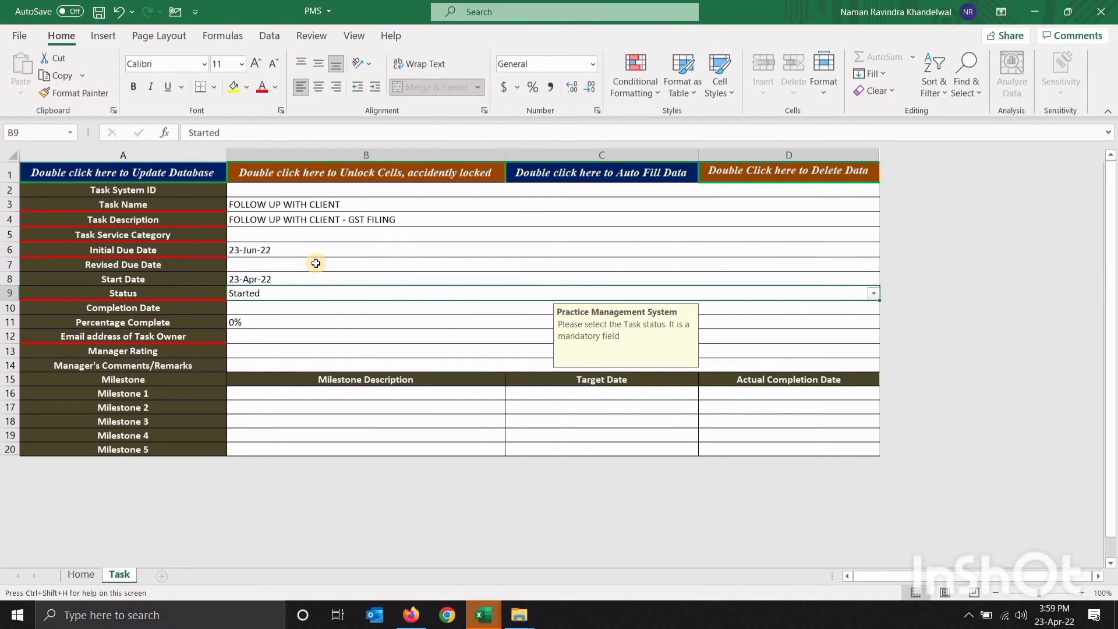
key(alt+Down)
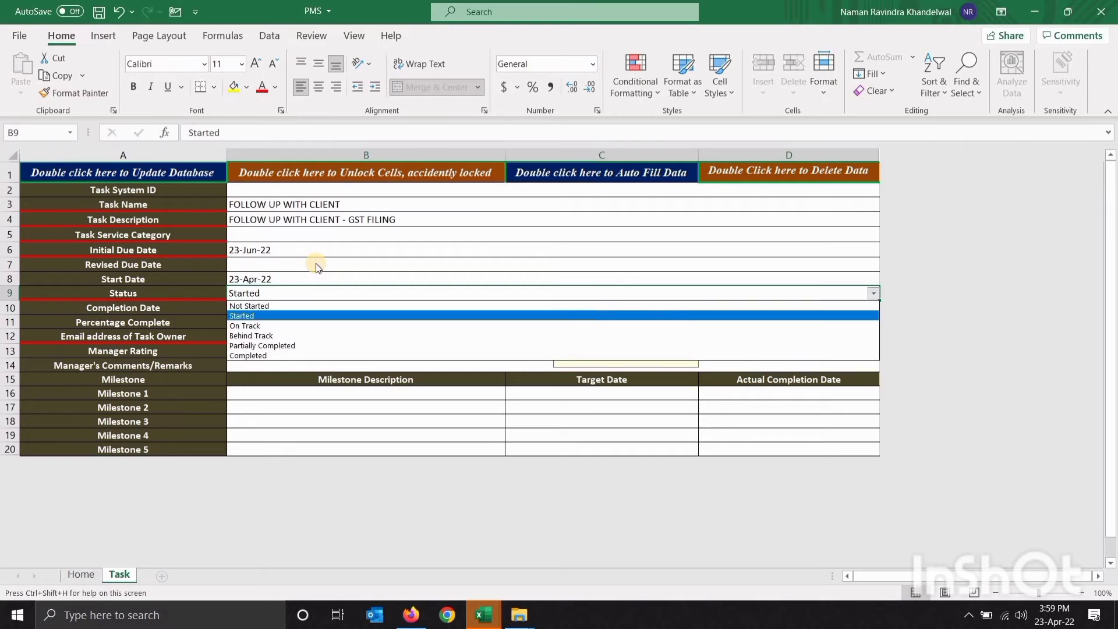
key(Down)
key(Return)
key(Down)
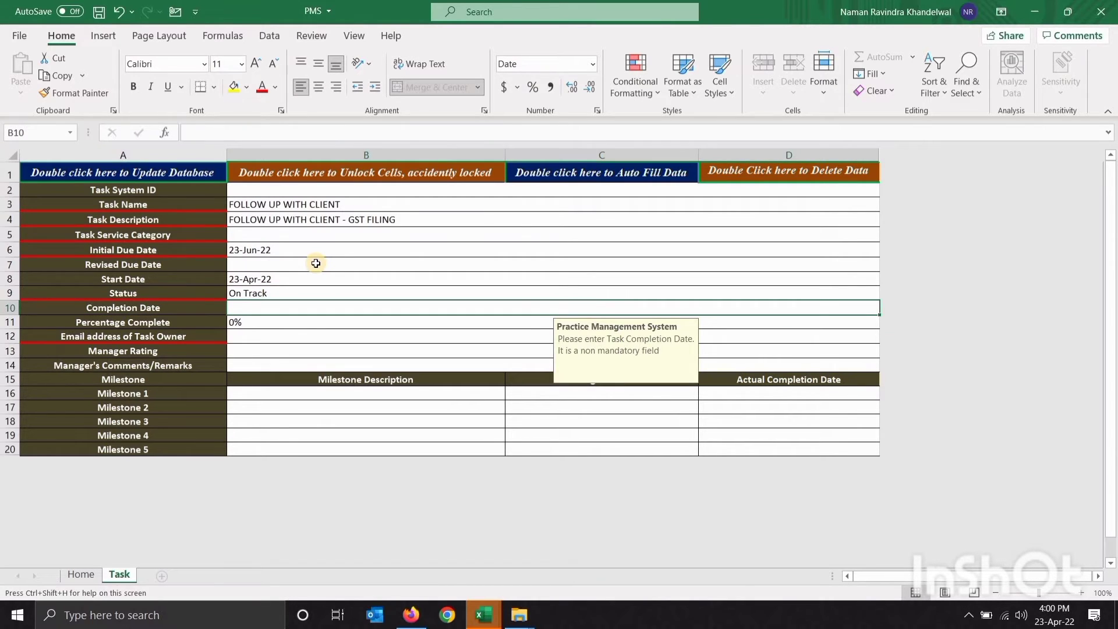
Record 30% complete and fill in the task owner's email address
key(Down)
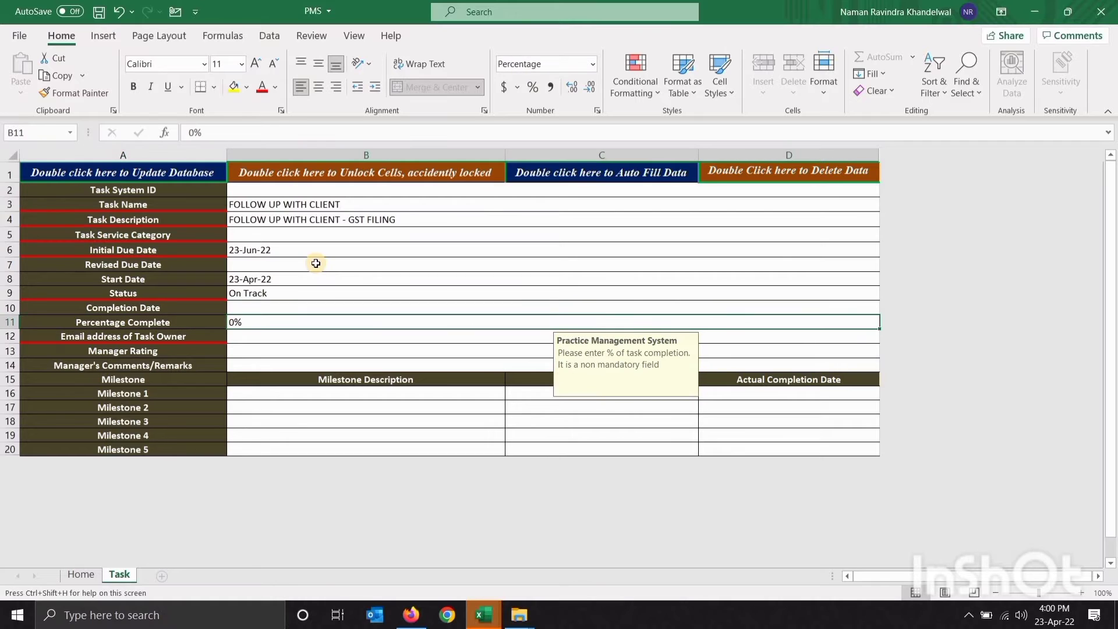
text(30)
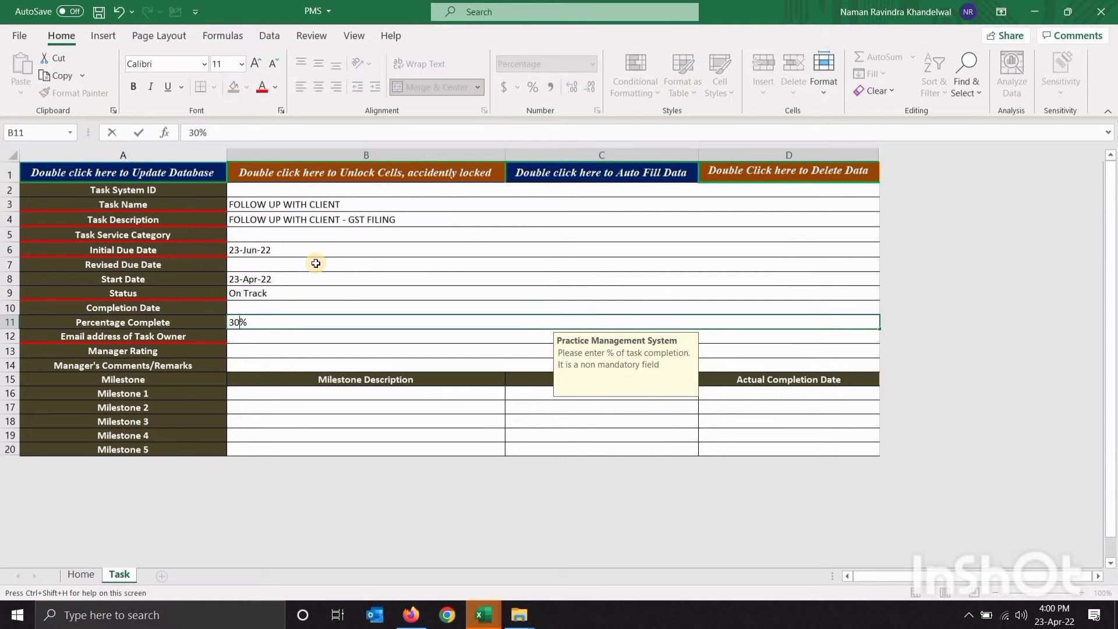
key(Return)
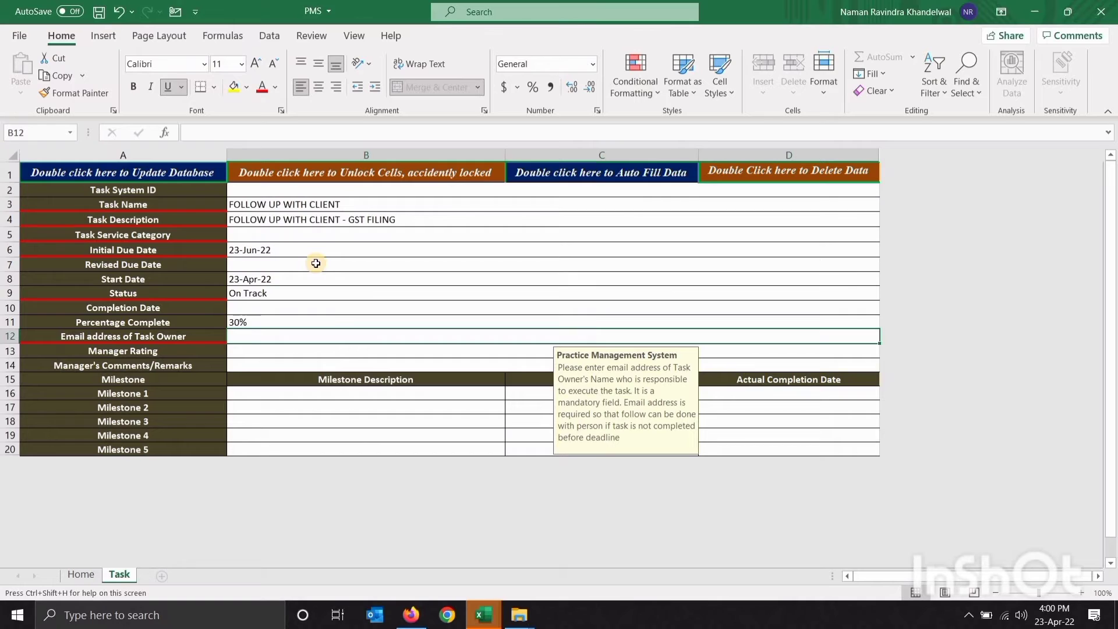
text(T)
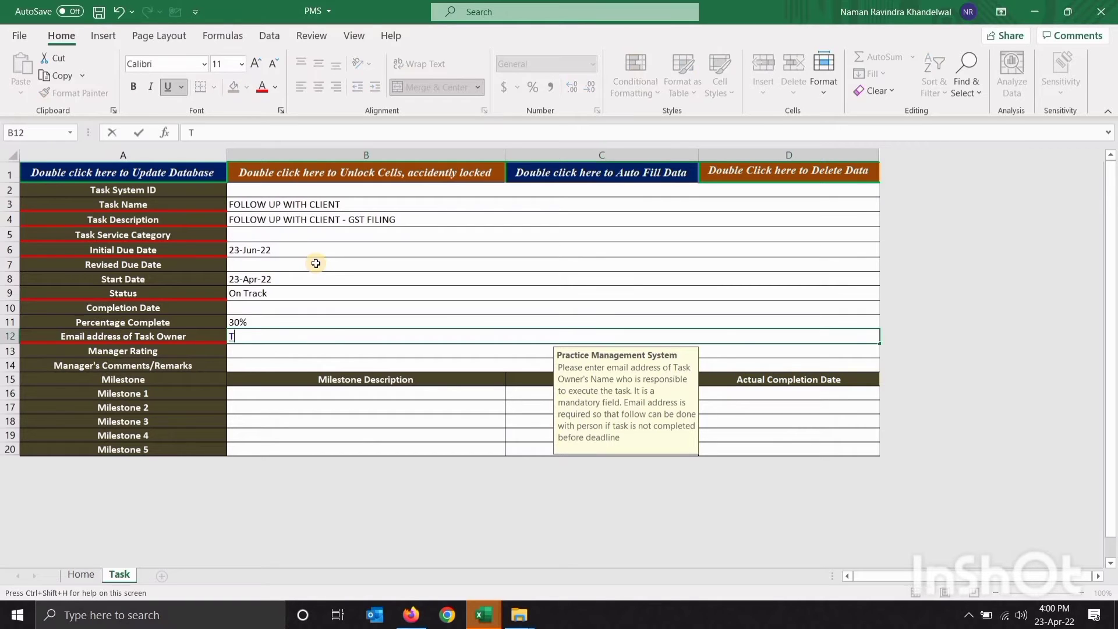
text(GBTG@GMAIL.COM)
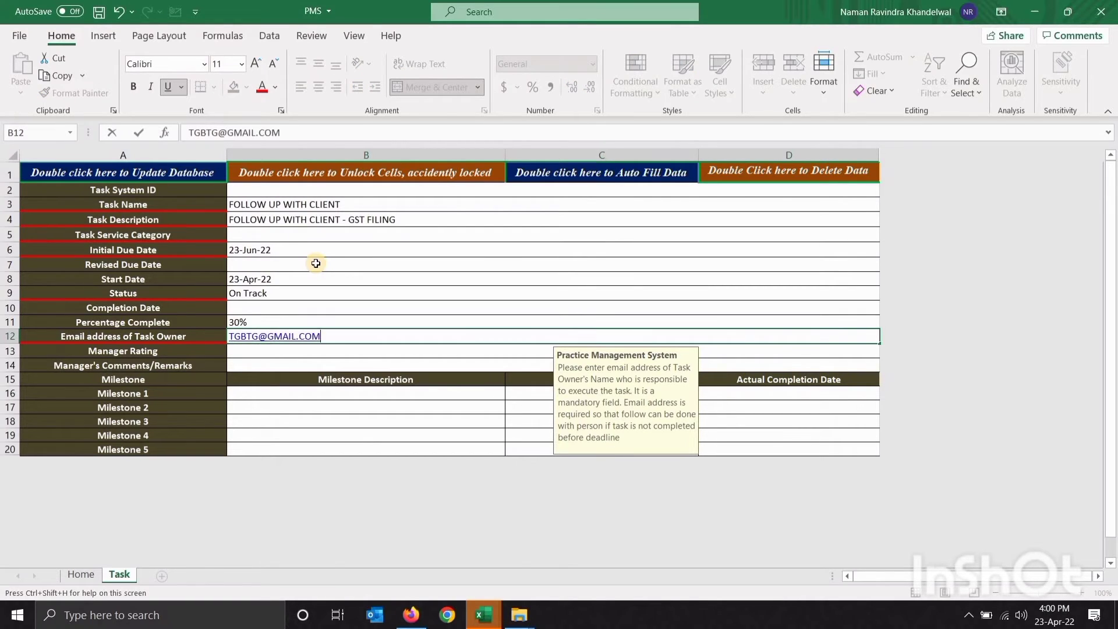
key(Return)
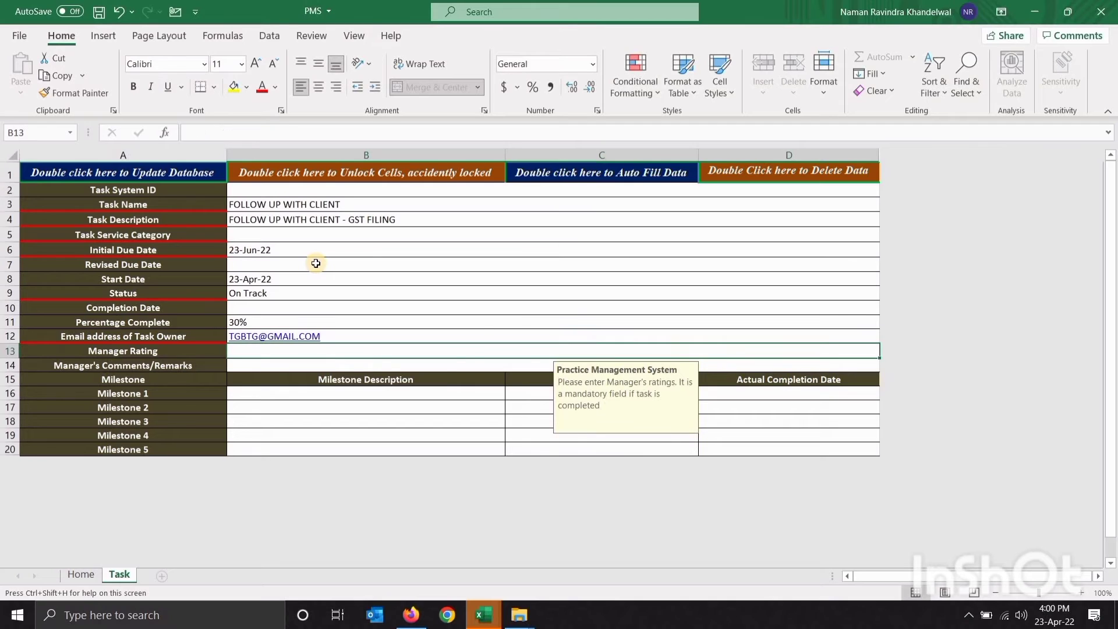
Give the task a Manager Rating of 7, leaving manager comments blank
key(Left)
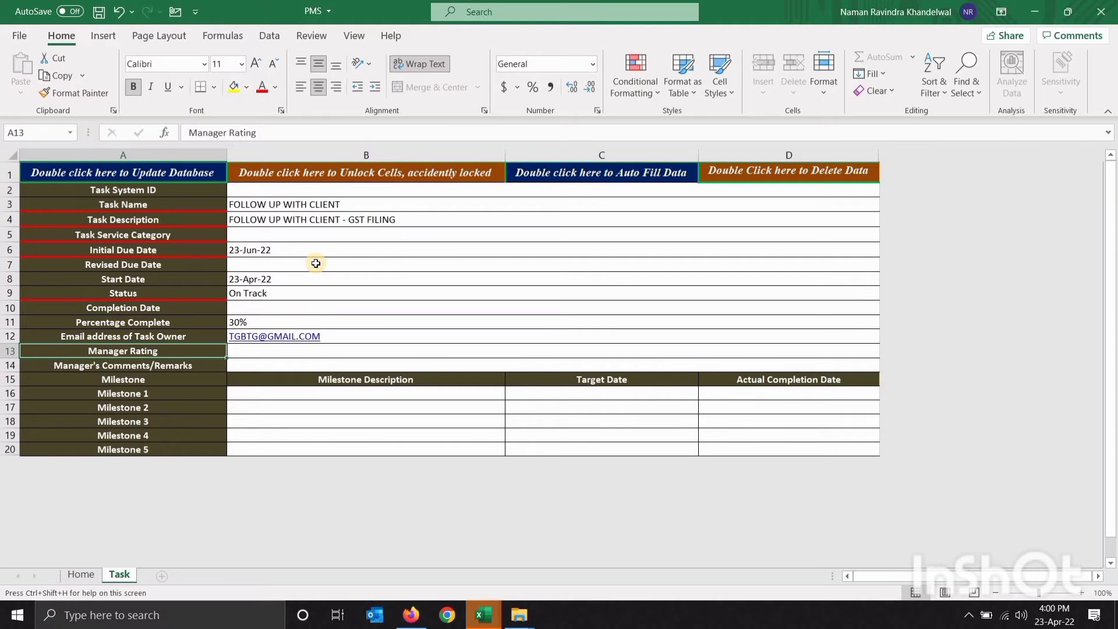
key(Right)
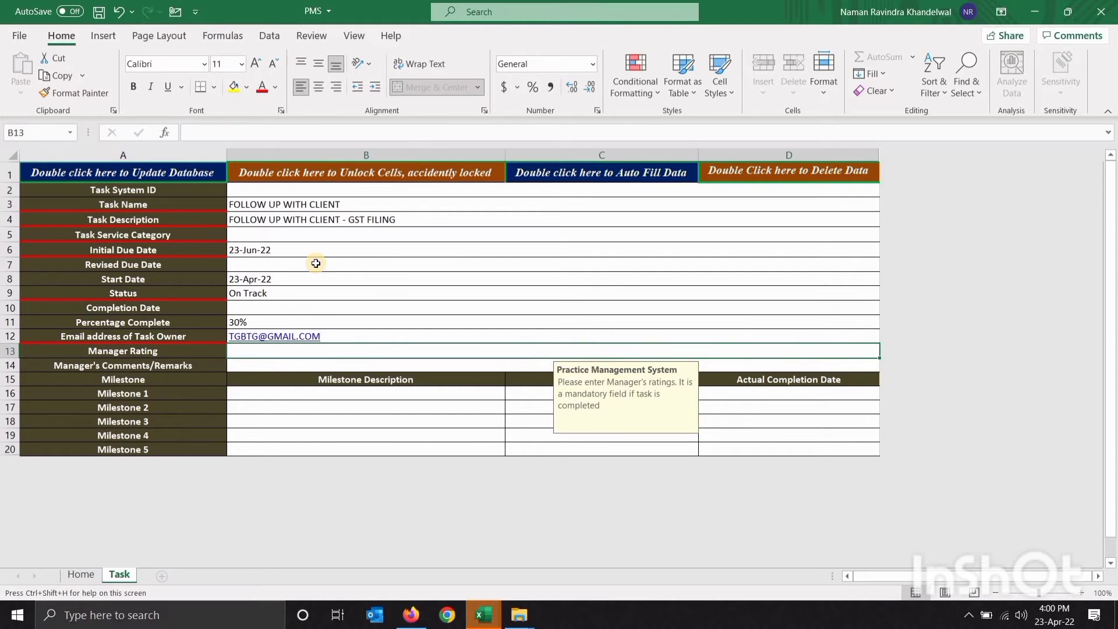
text(7)
key(Return)
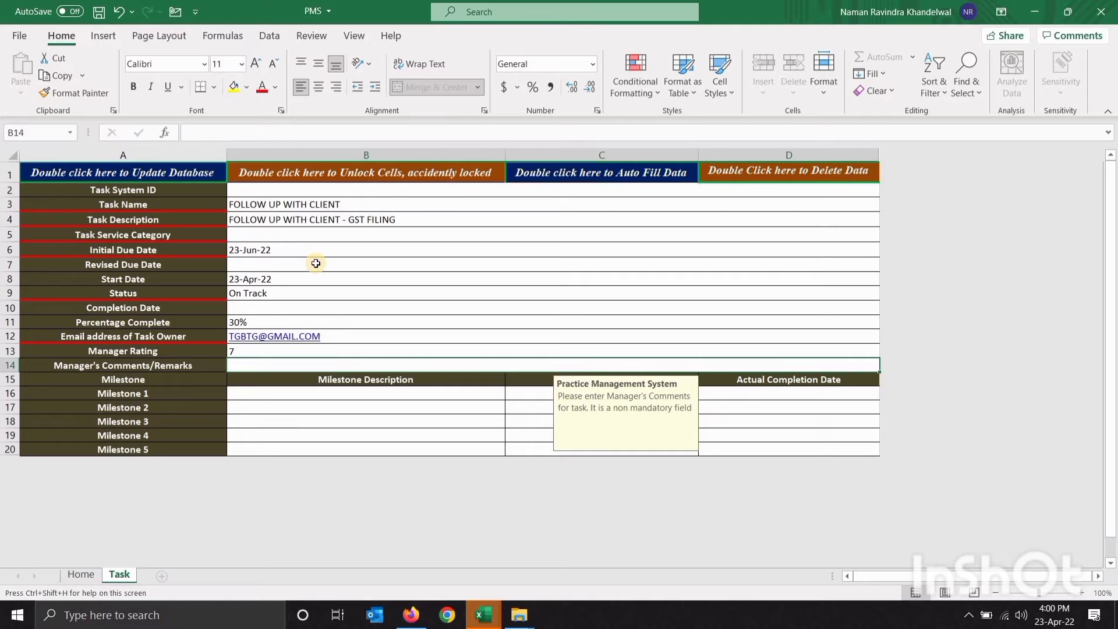
key(Up)
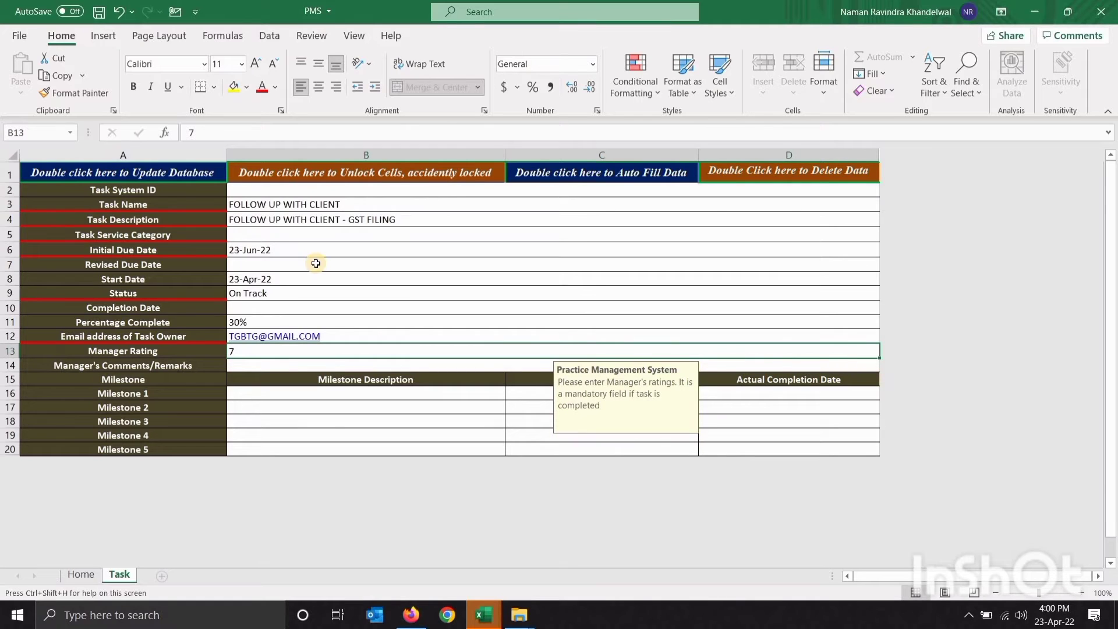
key(Down)
key(Left)
key(Right)
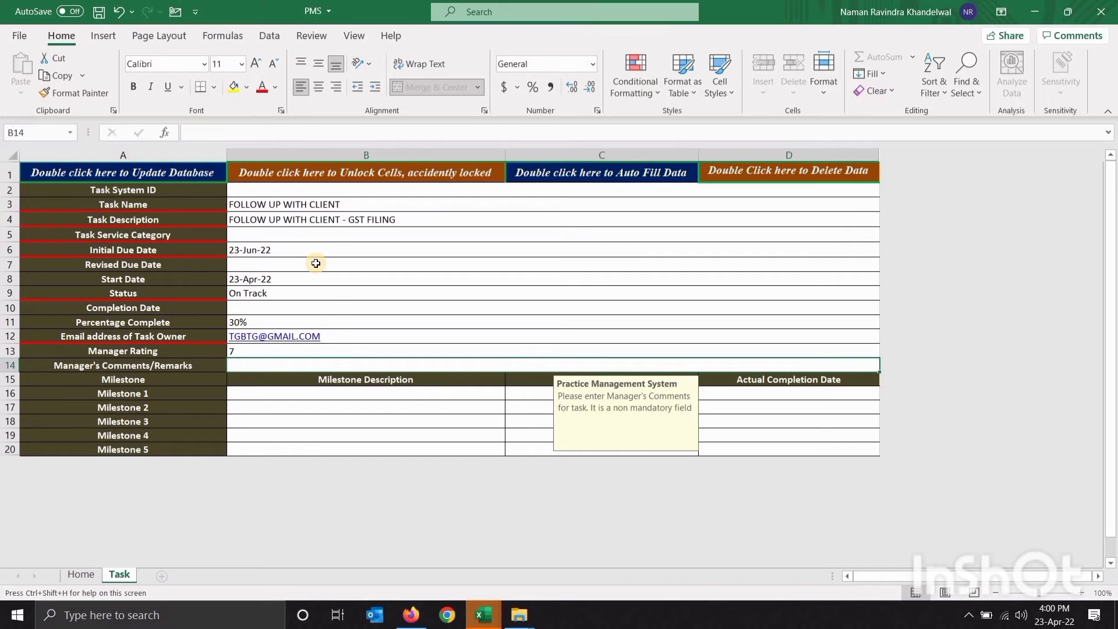
key(Down)
key(Down)
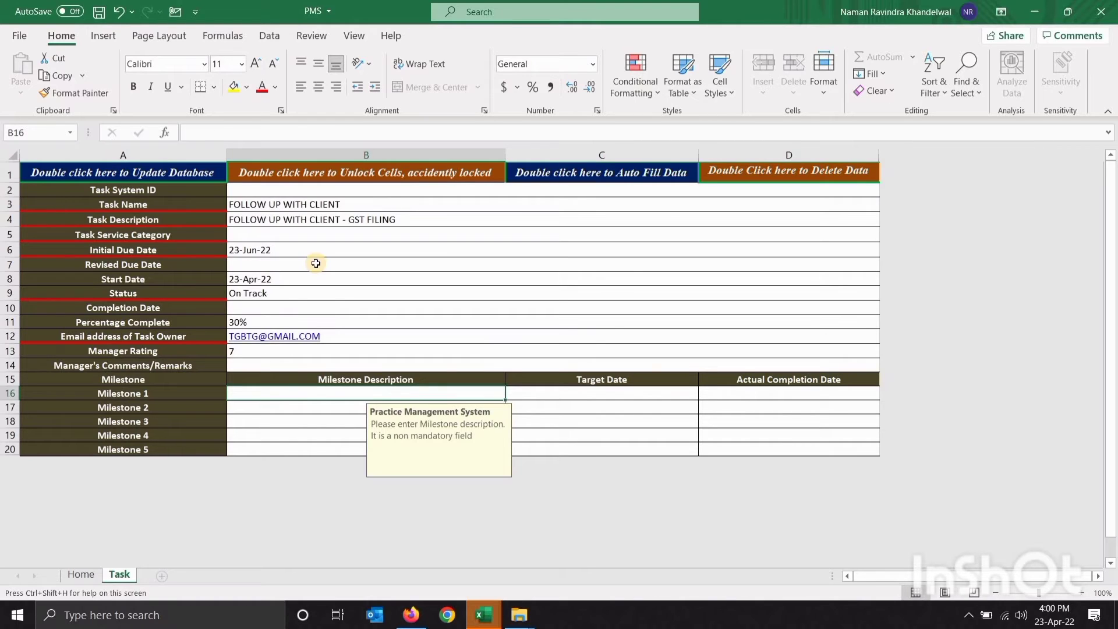
Enter milestones INITIAL DRAFT OF REPORT, SECOND DRAFT OF REPORT and FINAL DRAFT
text(IN)
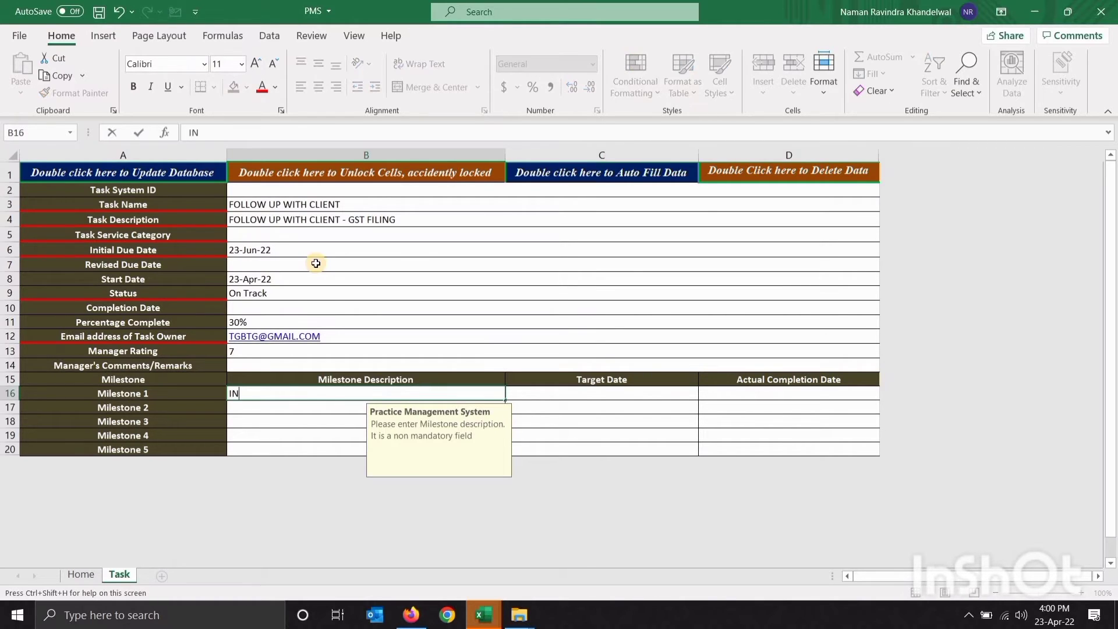
text(ITIAL DRAFT OF REPORT)
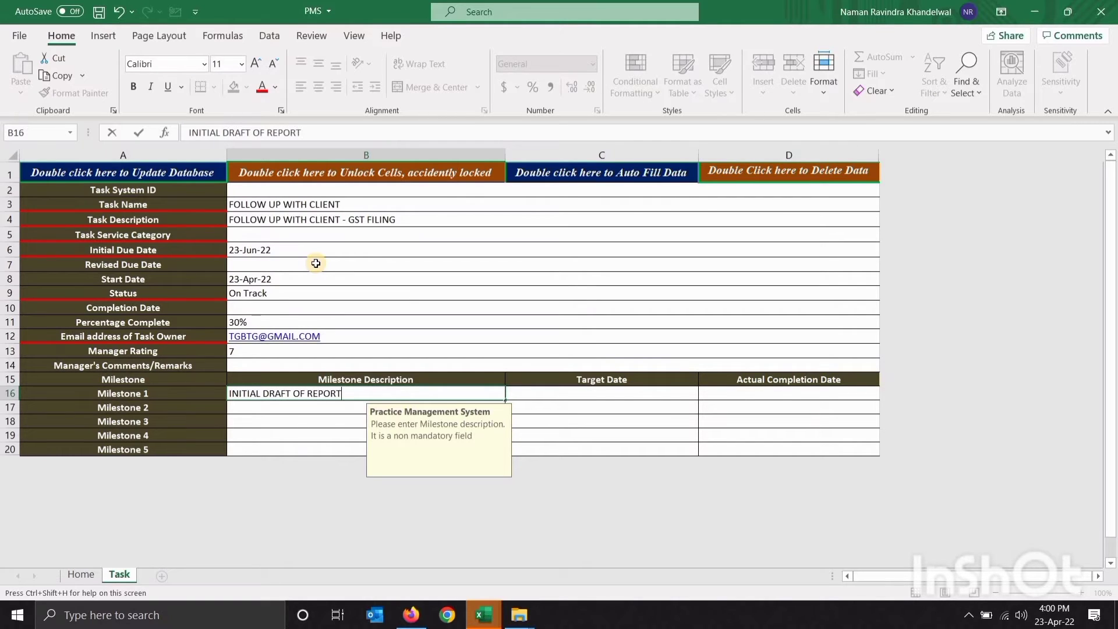
key(Return)
text(SECON)
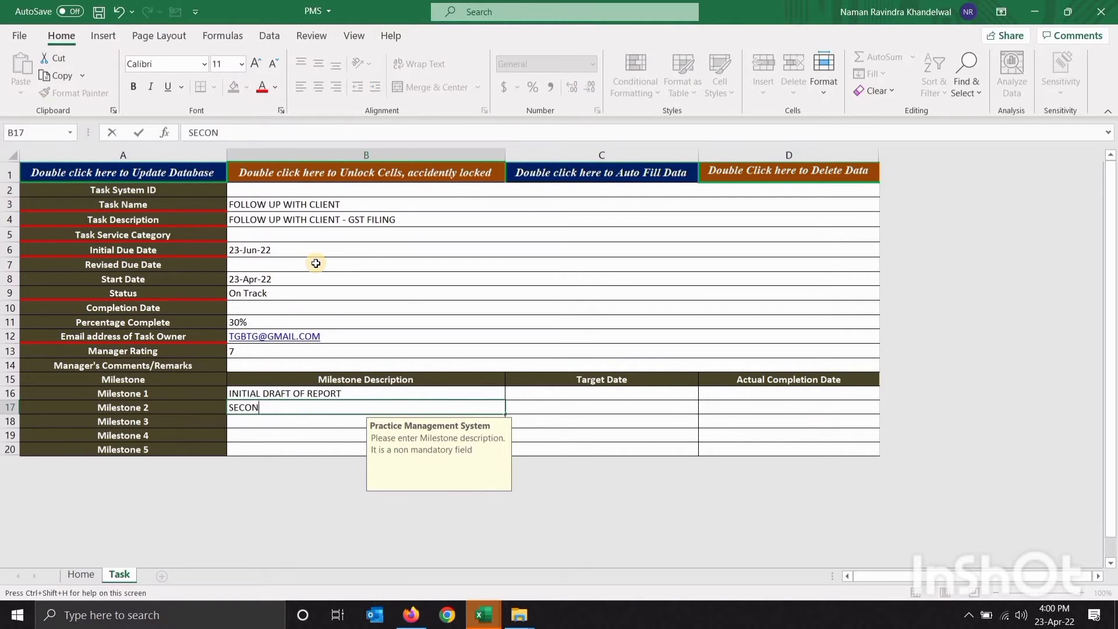
text(D DRAFT OF REPORT)
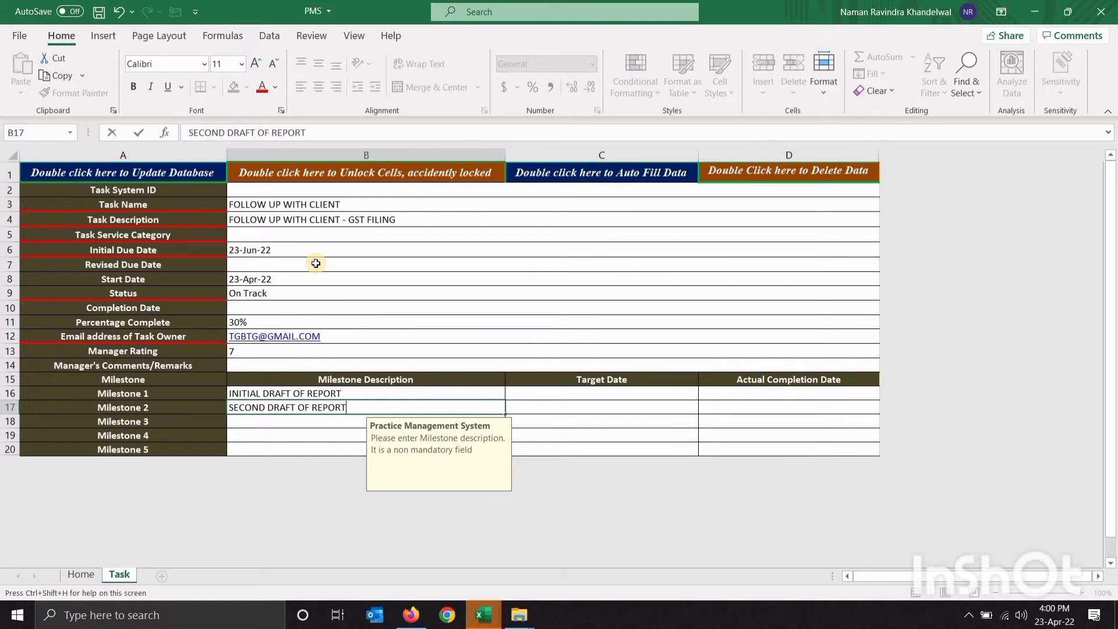
key(Return)
text(FINAL )
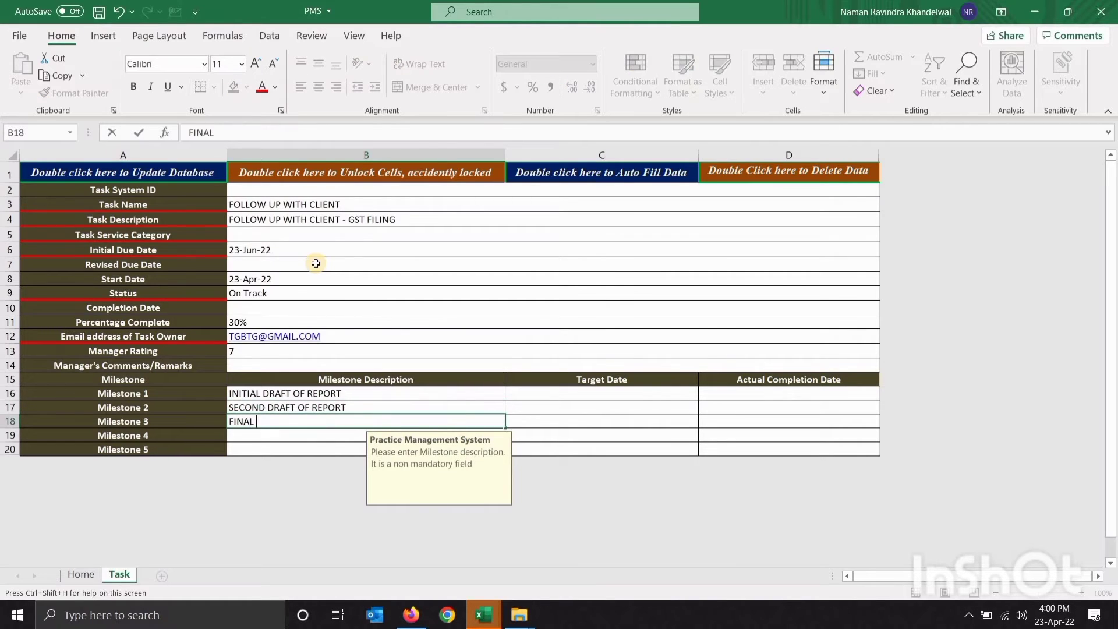
text(DRAFT)
key(Tab)
key(Up)
key(Up)
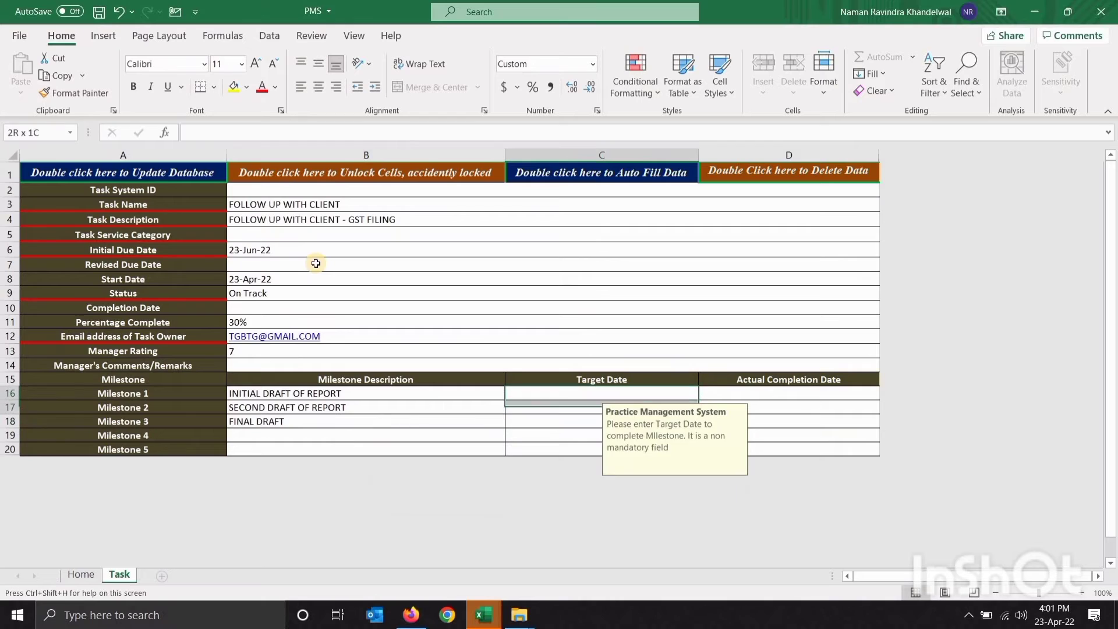
key(Right)
key(shift+Down)
key(shift+Down)
key(Left)
key(Left)
key(Left)
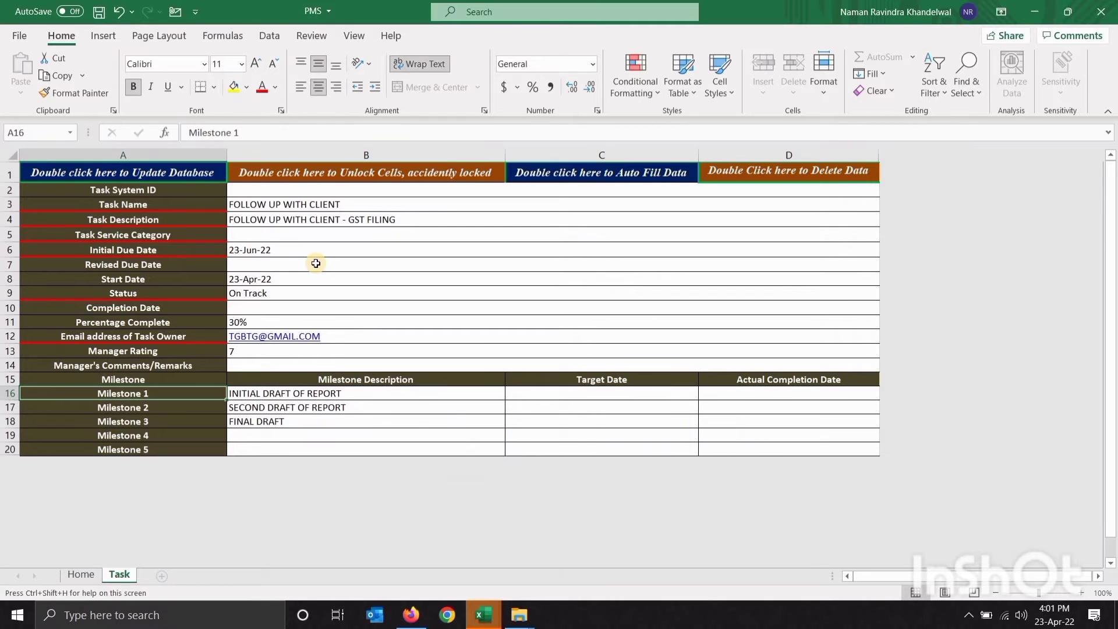
key(Right)
key(shift+Right)
key(shift+Down)
key(Right)
key(Left)
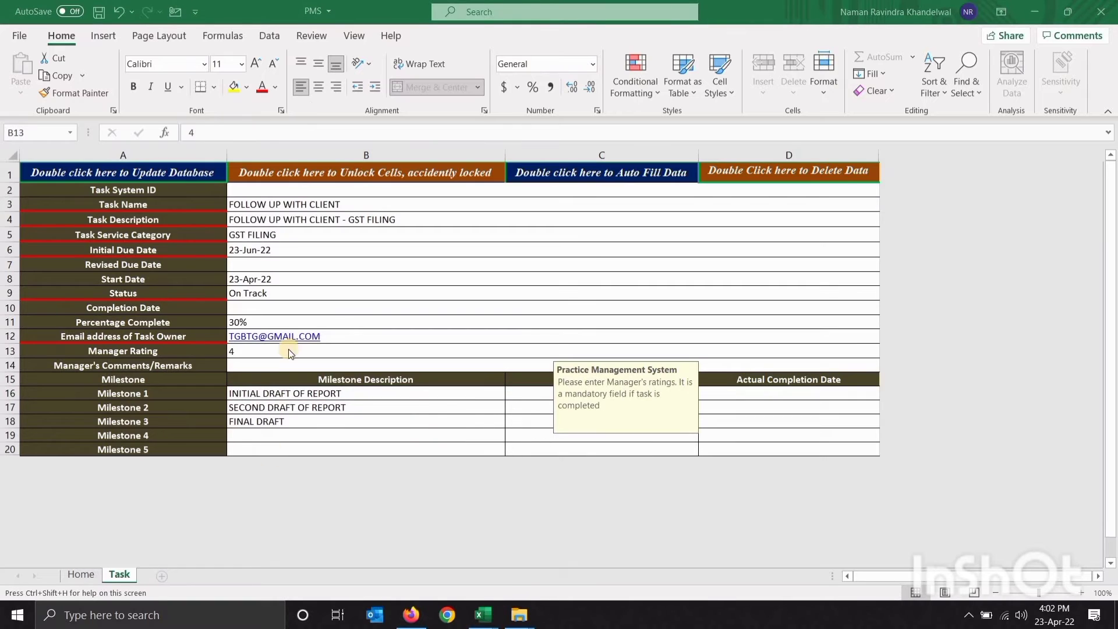
Save the task record to the database and acknowledge the success message
click(159, 170)
double_click(160, 170)
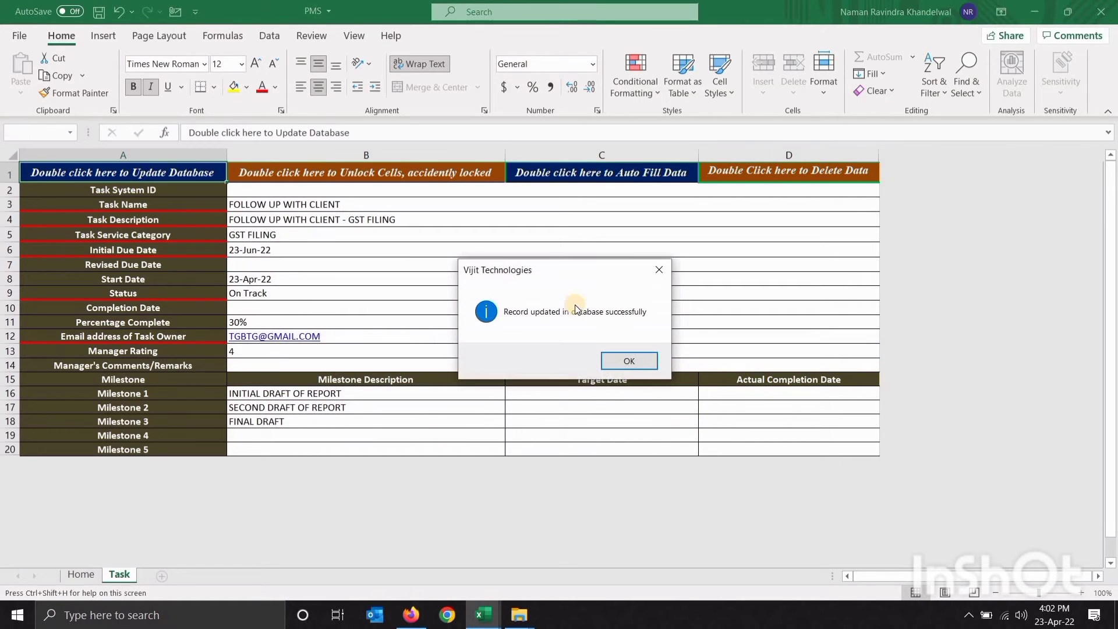
click(633, 359)
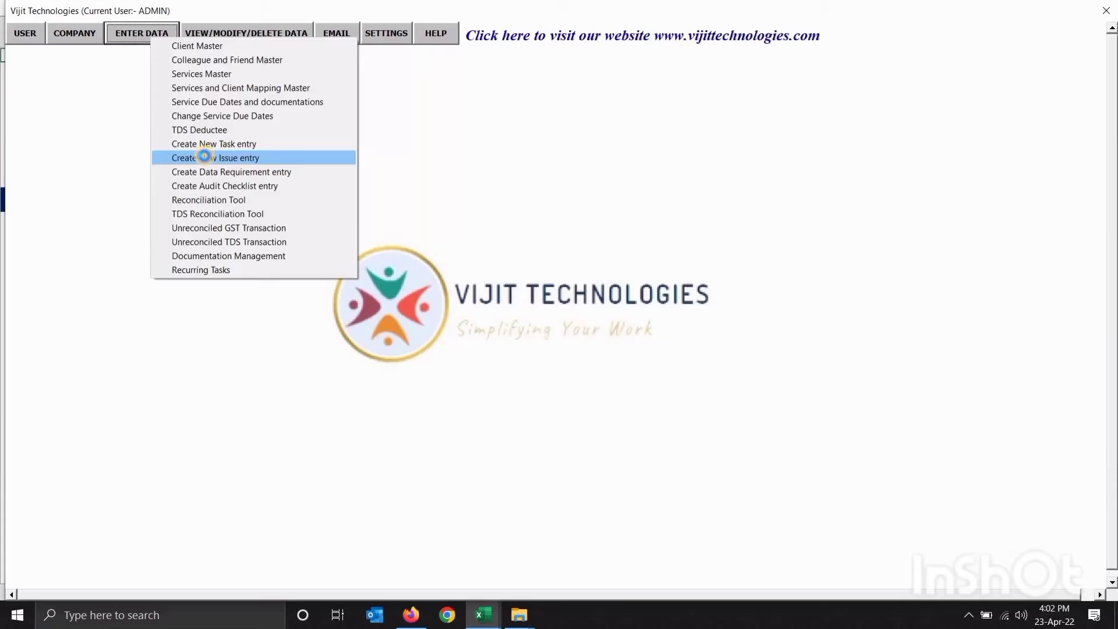
Start a new issue named IT ISSUE and begin its category 'INFORMATION TECHNOLOGY DEPA'
click(204, 157)
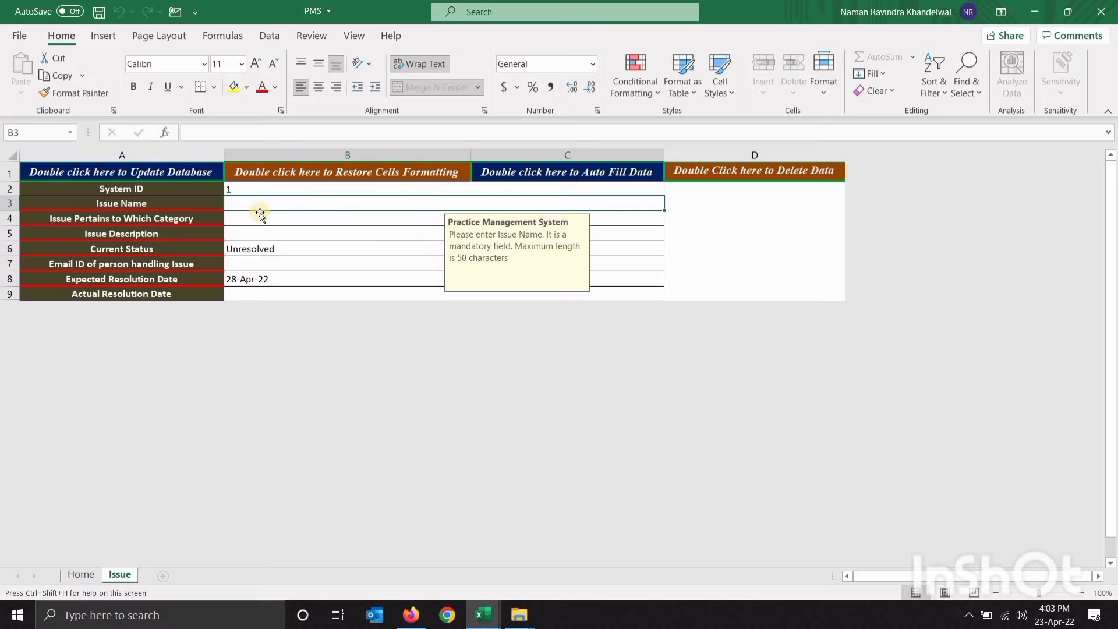
text(it)
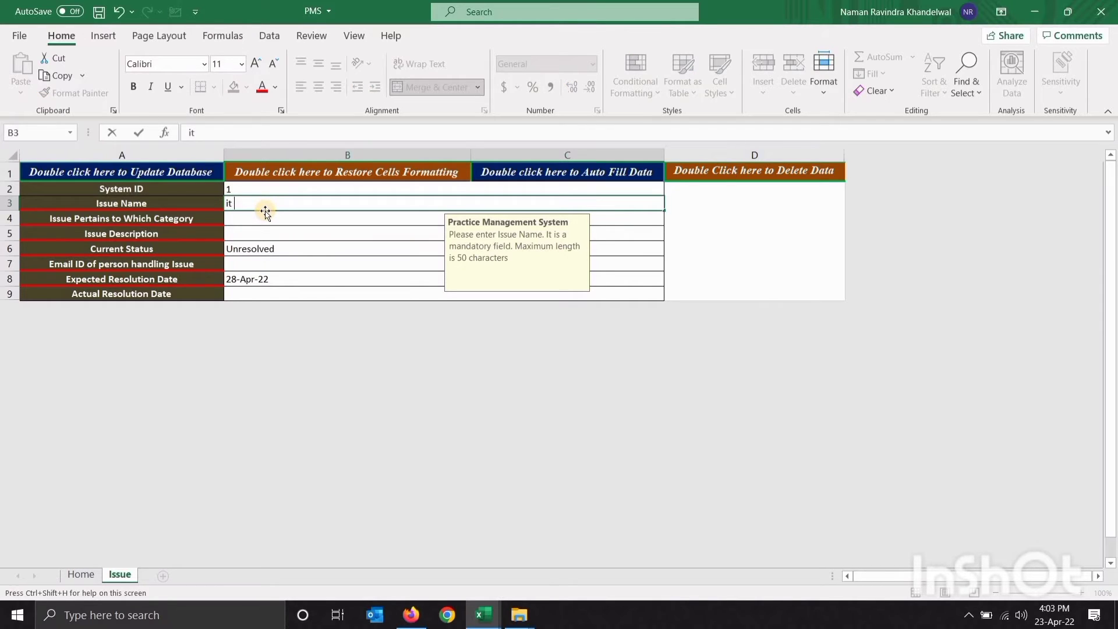
text( ISSUE)
key(Return)
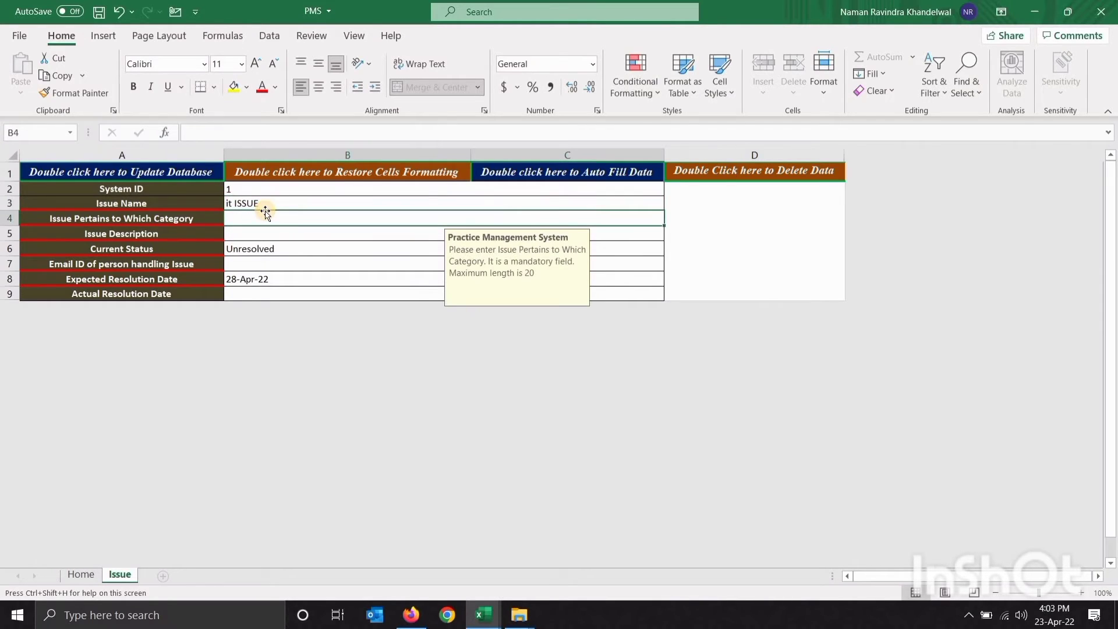
key(Up)
key(F2)
key(Home)
key(ctrl+shift+Right)
key(shift+Left)
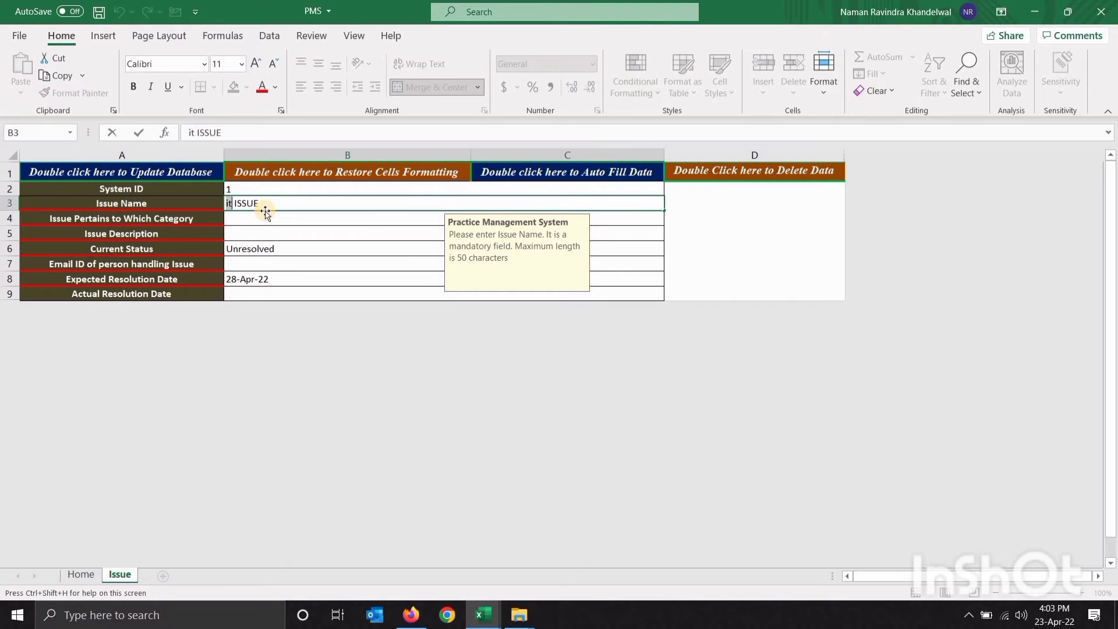
text(IT)
key(Return)
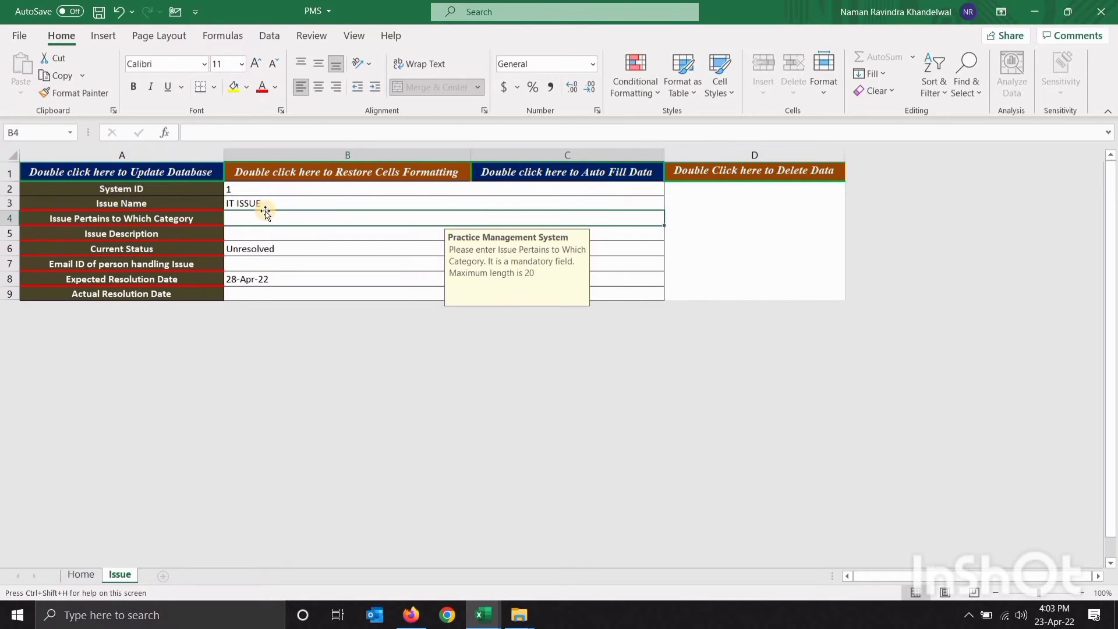
text(IN)
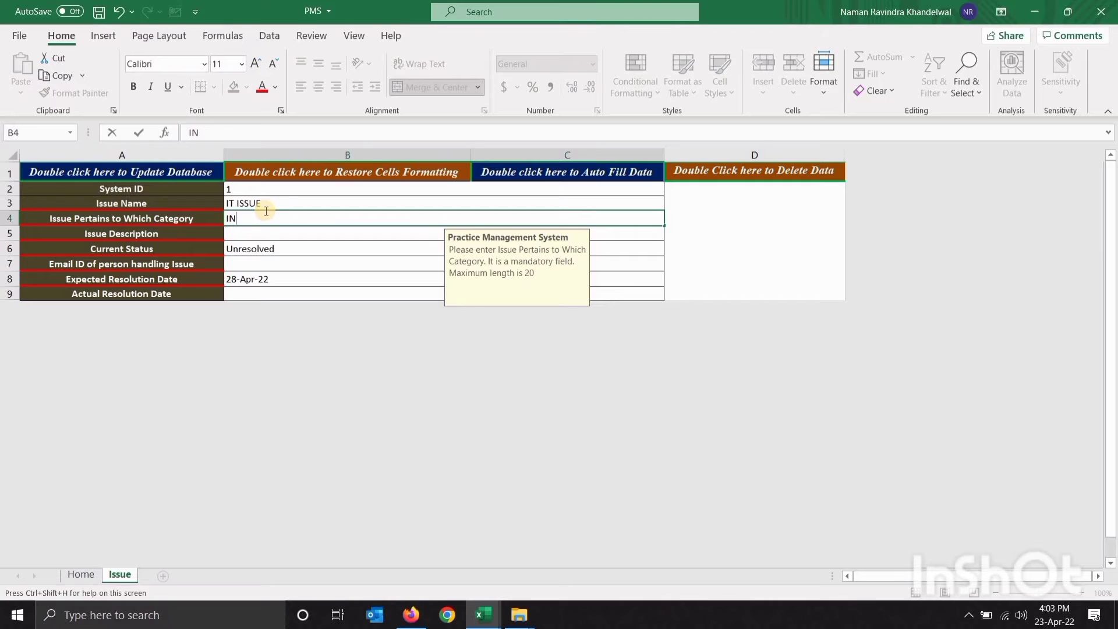
text(FORMATION TECHNOLOGY DEPA)
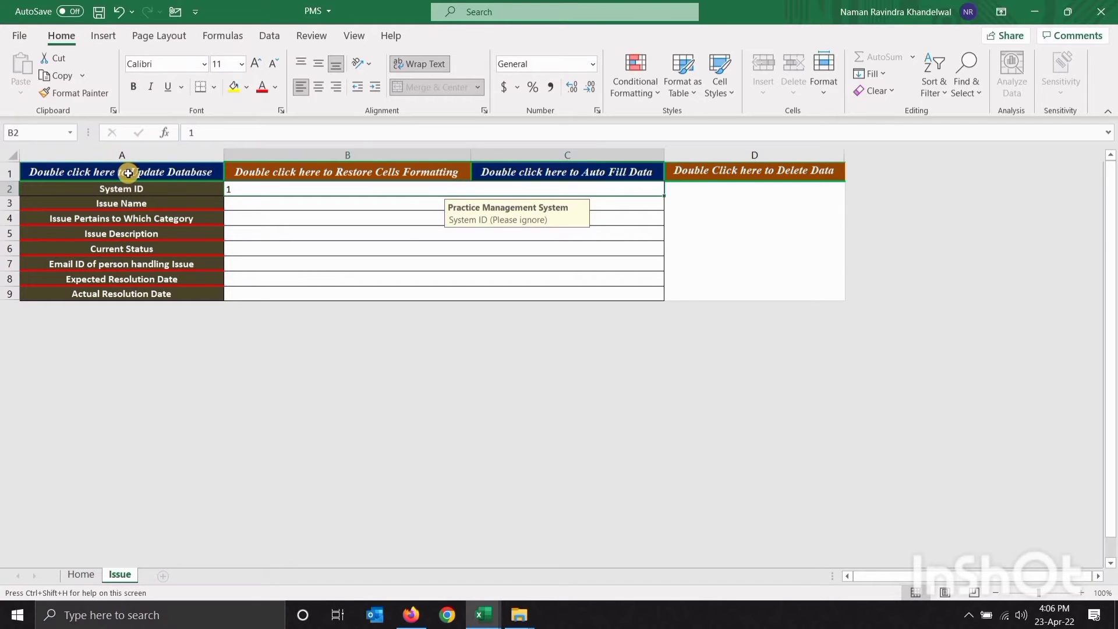
click(88, 574)
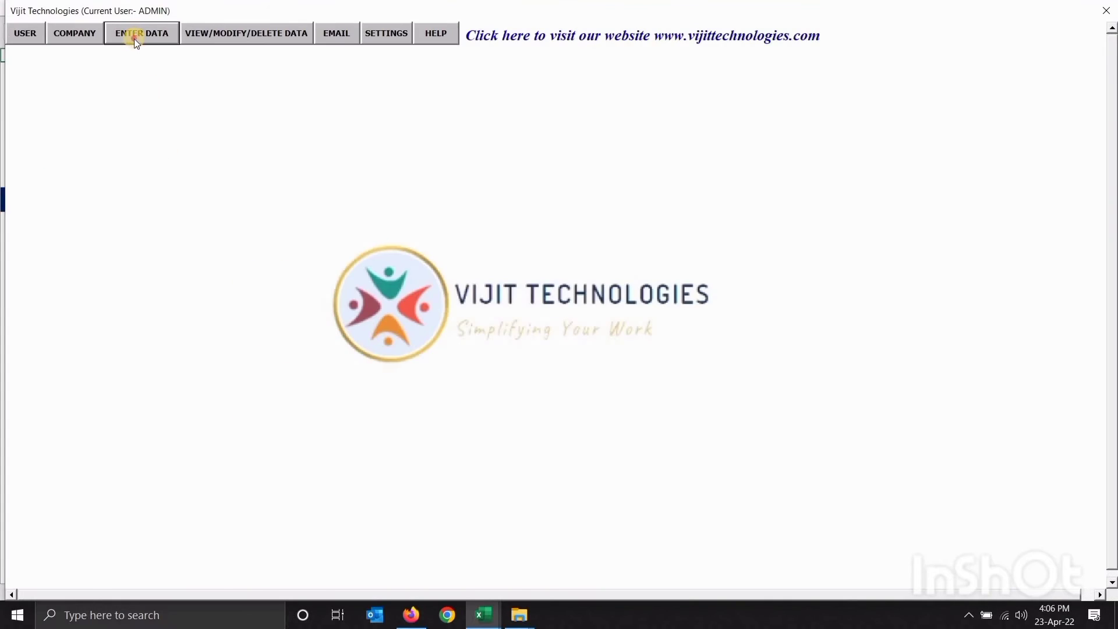
From the Home menu, choose Create Data Requirement entry under ENTER DATA
click(133, 39)
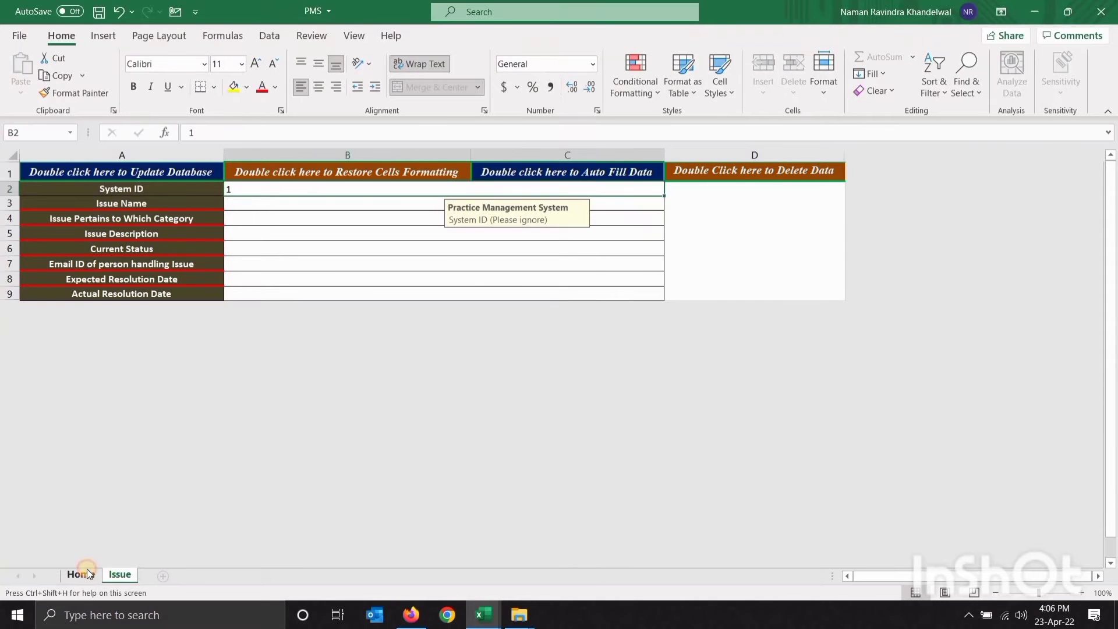
click(87, 572)
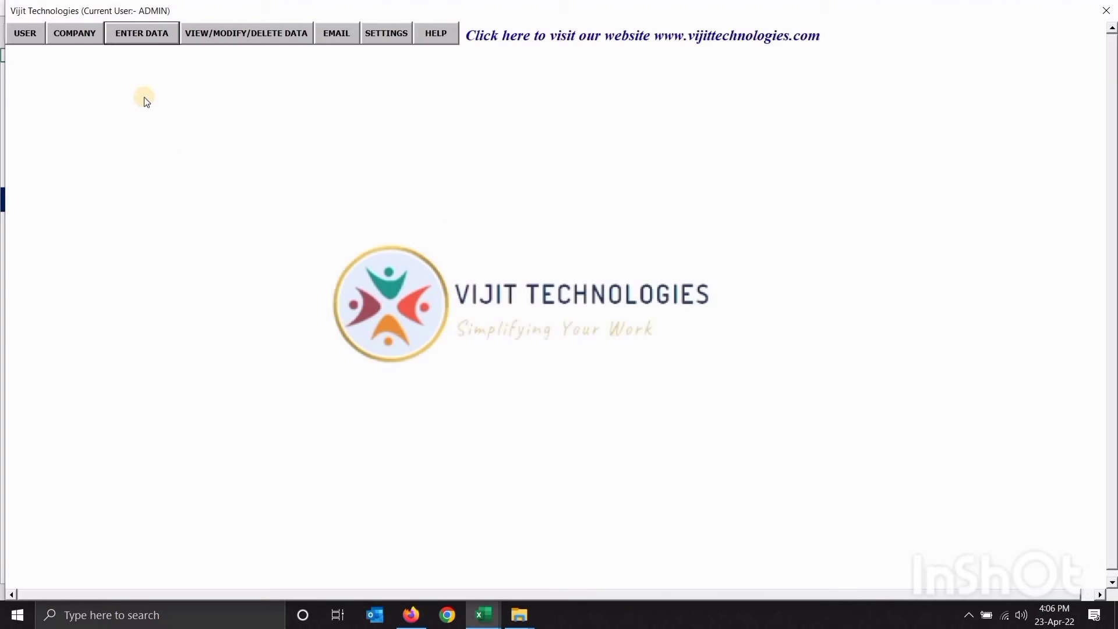
click(135, 38)
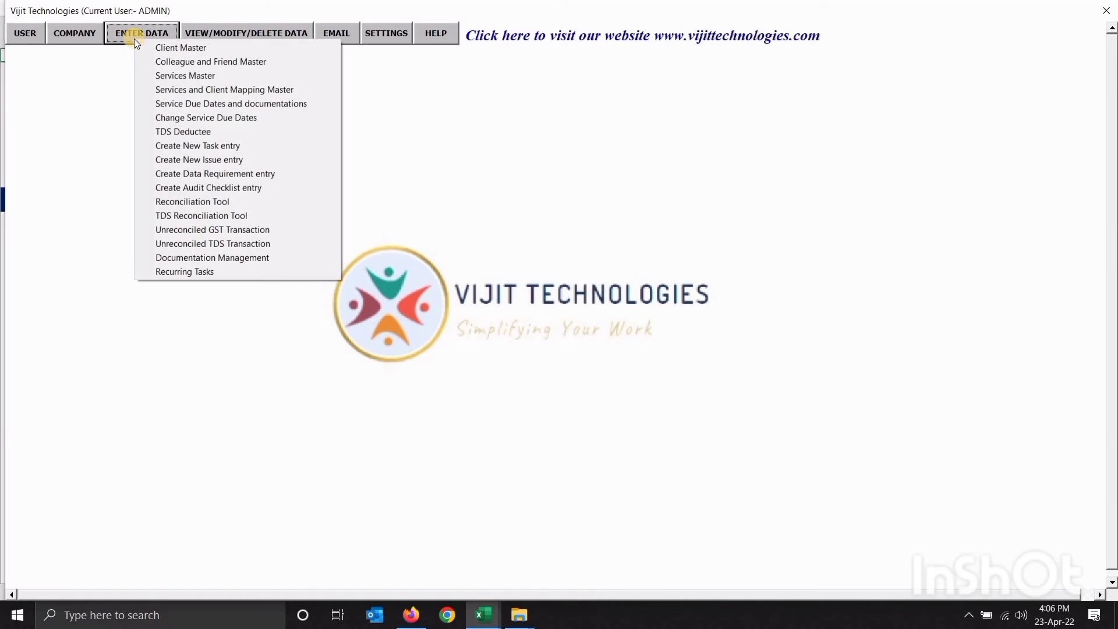
click(219, 174)
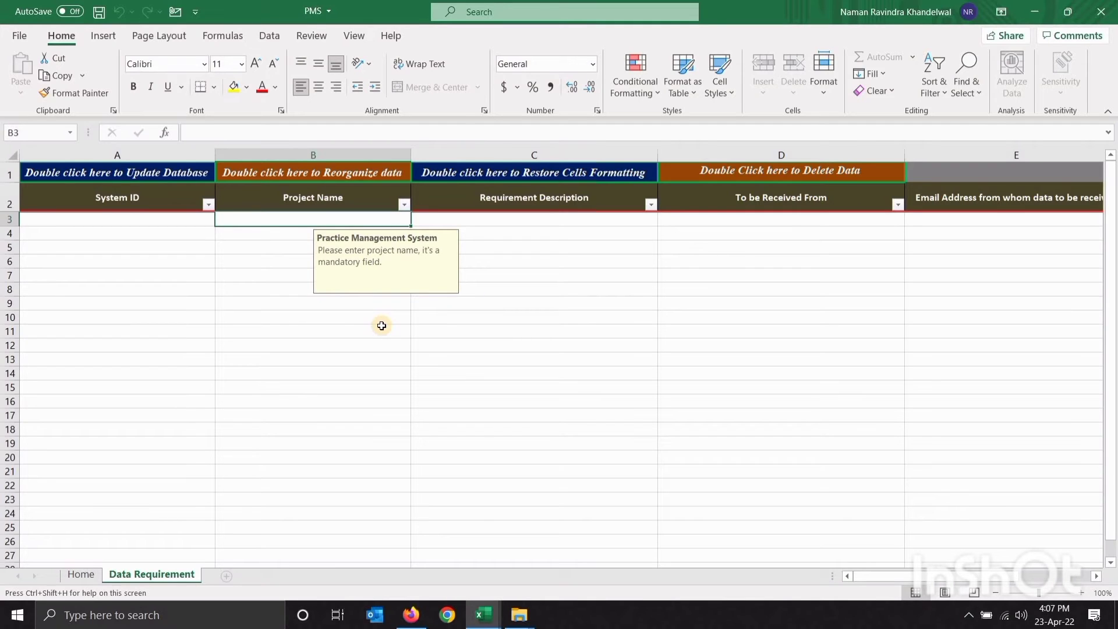
Enter AUDIT as the project name of the first requirement row
text(AUDIT)
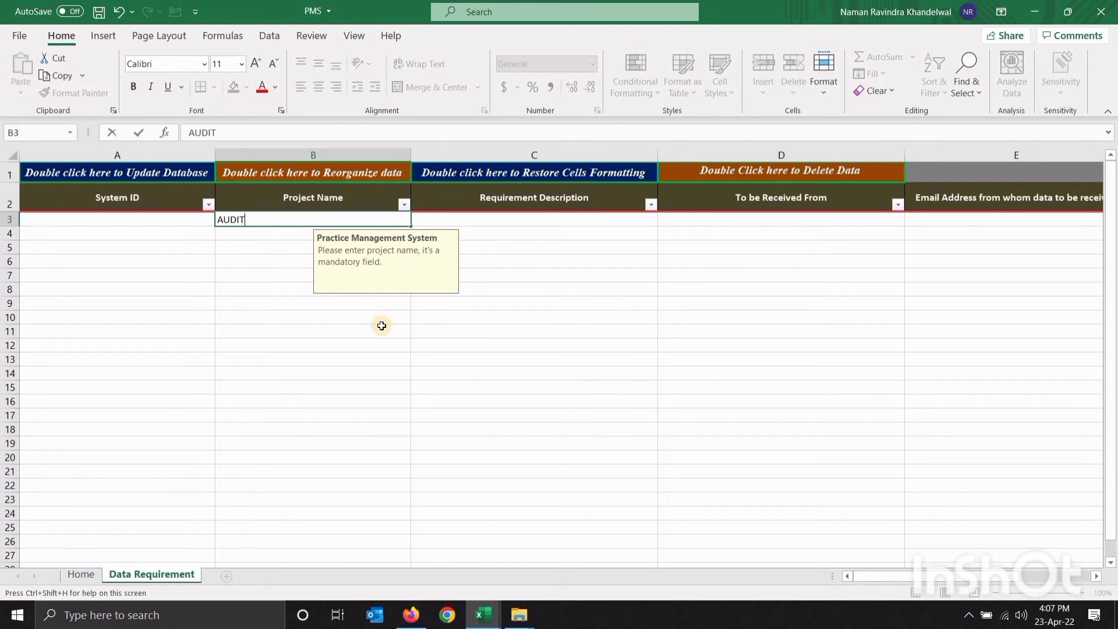
key(Return)
key(Up)
key(Right)
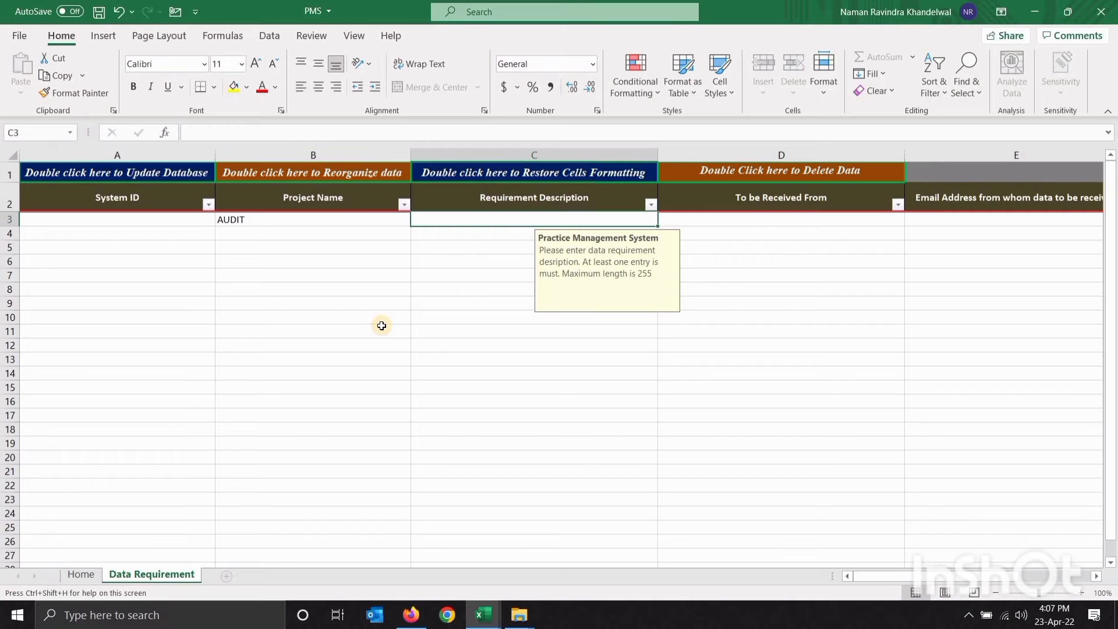
Enter the requirement description INCOME TAX AUDIT, correcting the INCOME spelling
text(INCOE TAX)
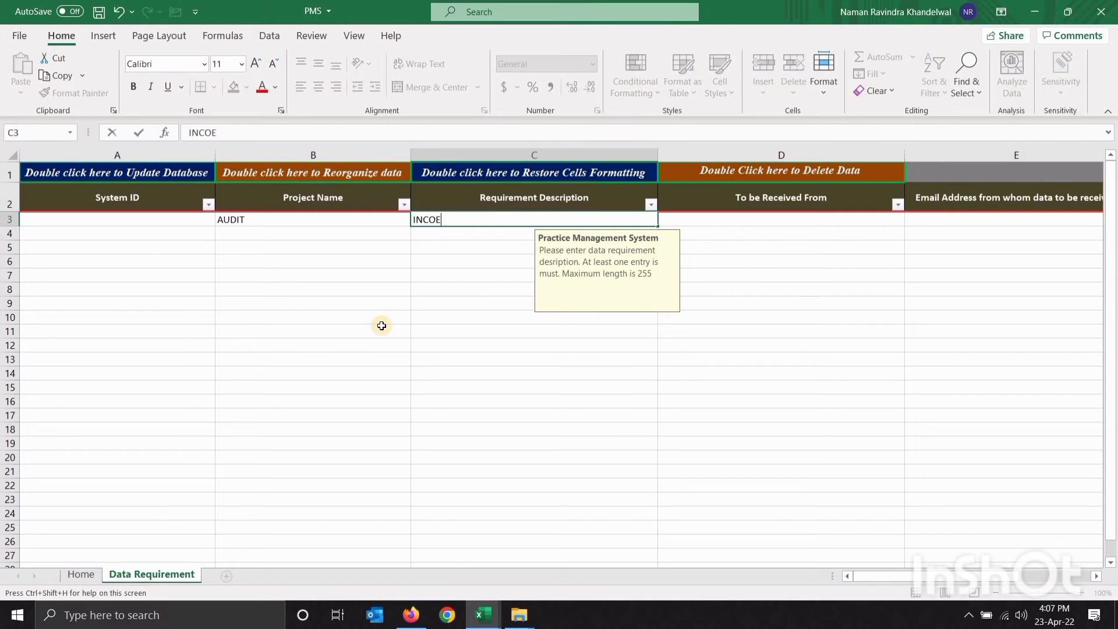
key(Tab)
key(shift+Tab)
key(F2)
text(AUDIT)
key(Return)
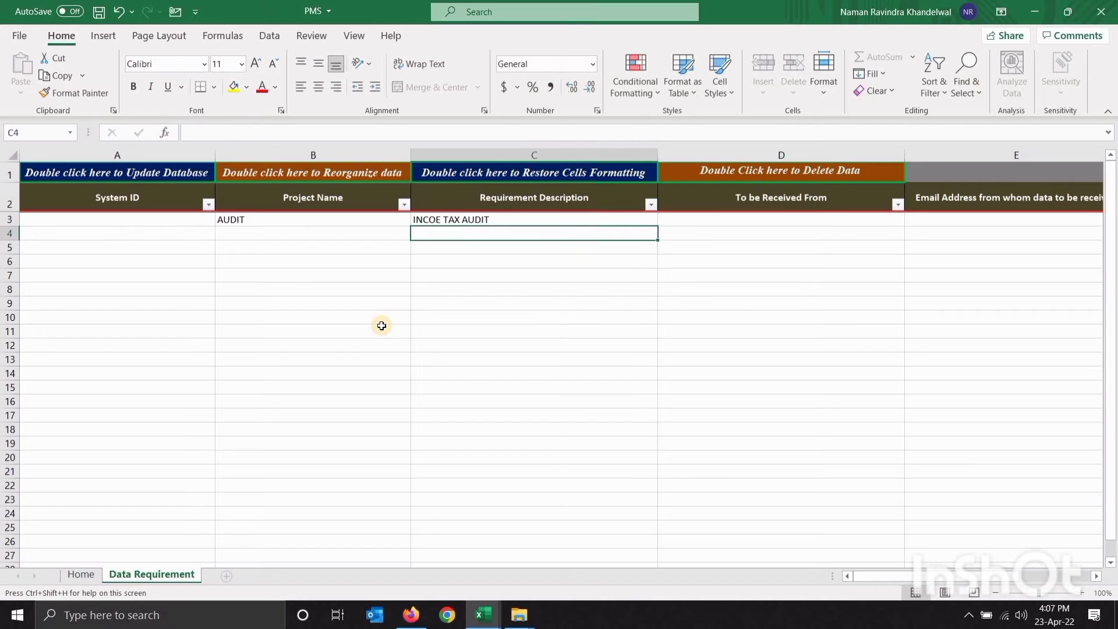
key(Up)
key(F2)
key(Home)
text(M)
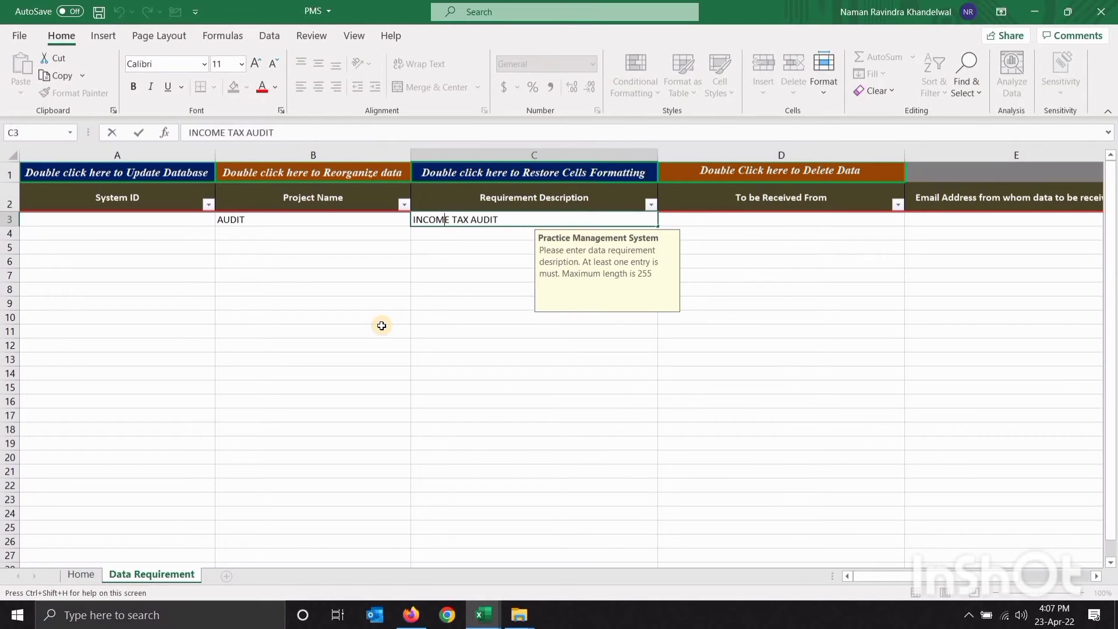
key(Tab)
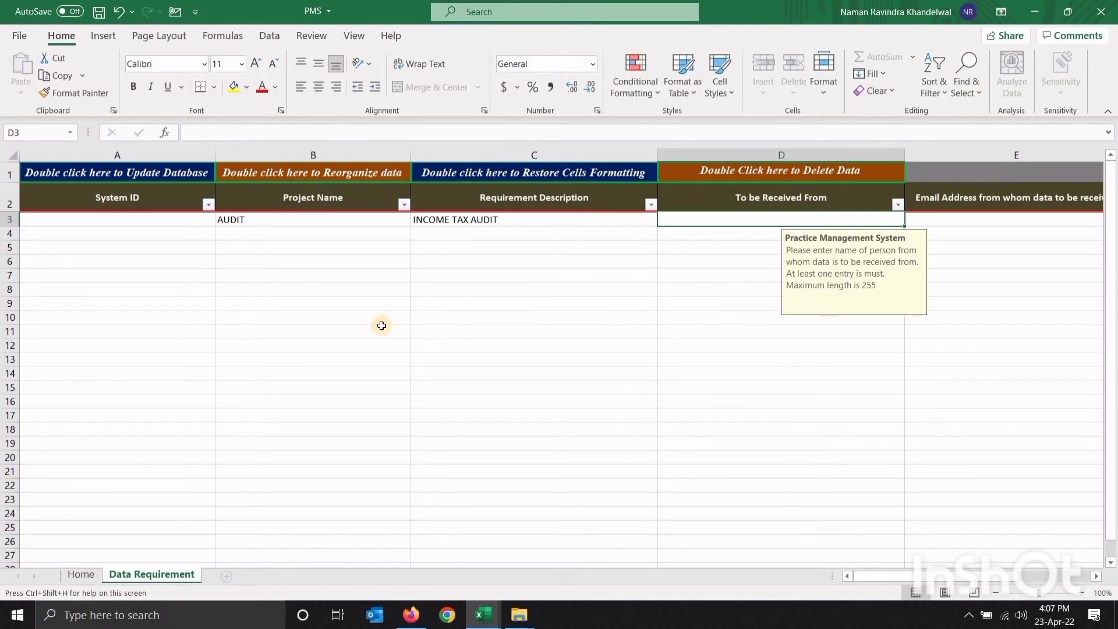
Fill in the sender name ABC PVT. LTD and the sender's e-mail address
text(ABC )
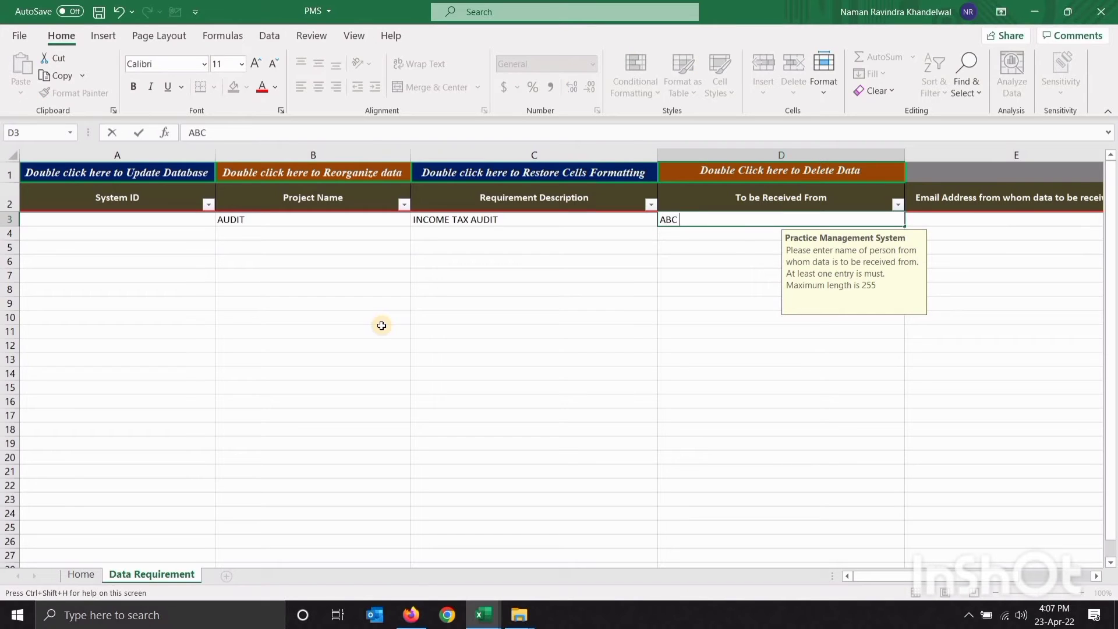
text(PVT. LTD)
key(Tab)
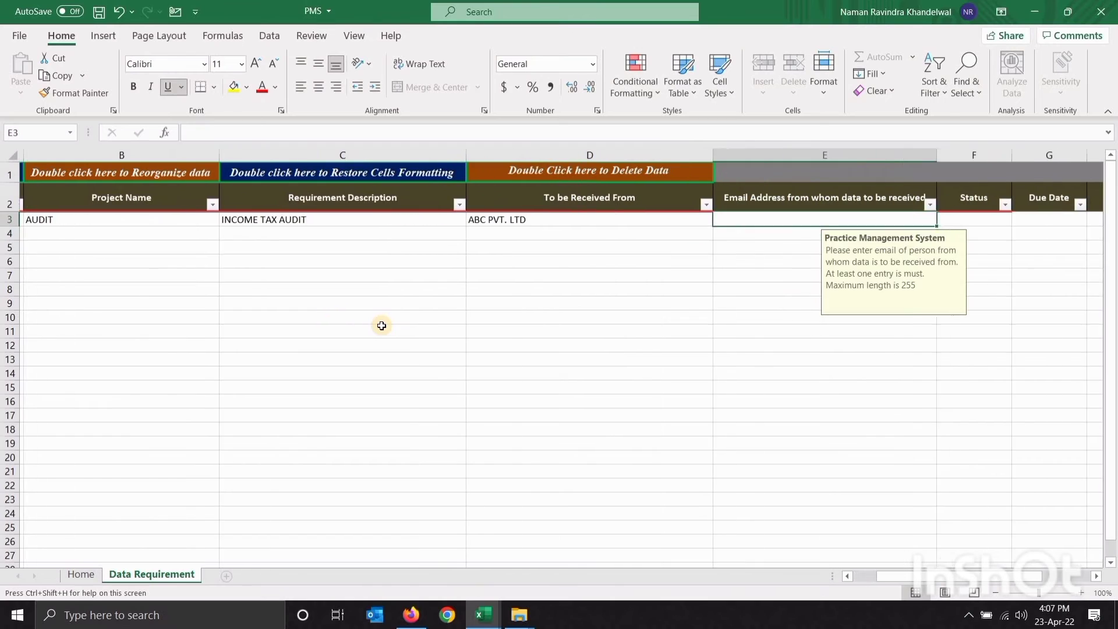
key(Tab)
key(shift+Tab)
text(AB)
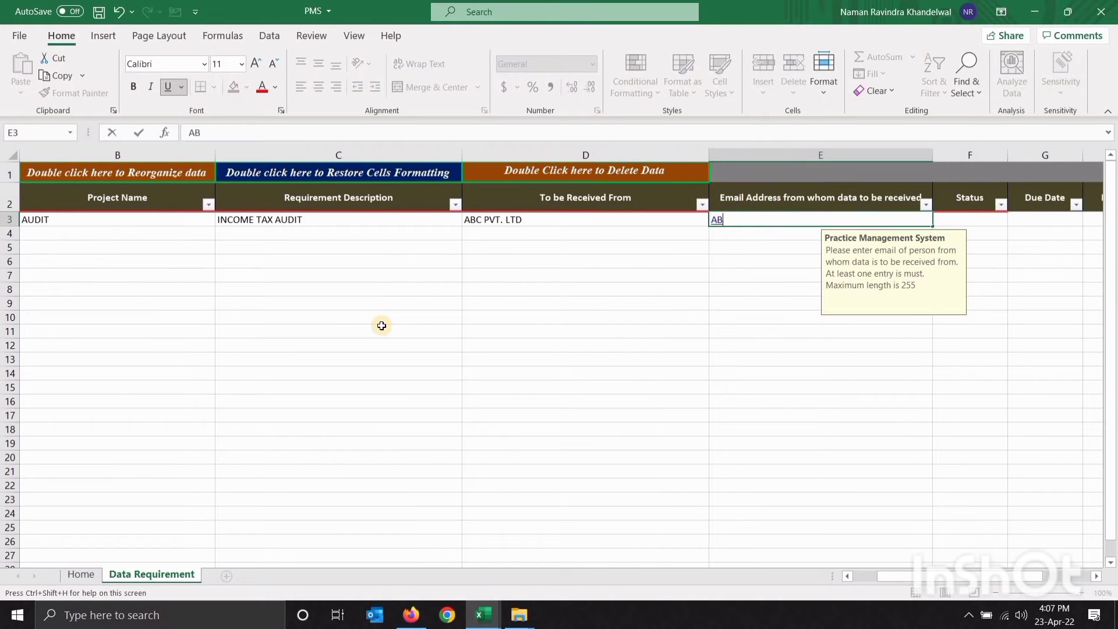
text(C@GMAIL.COM)
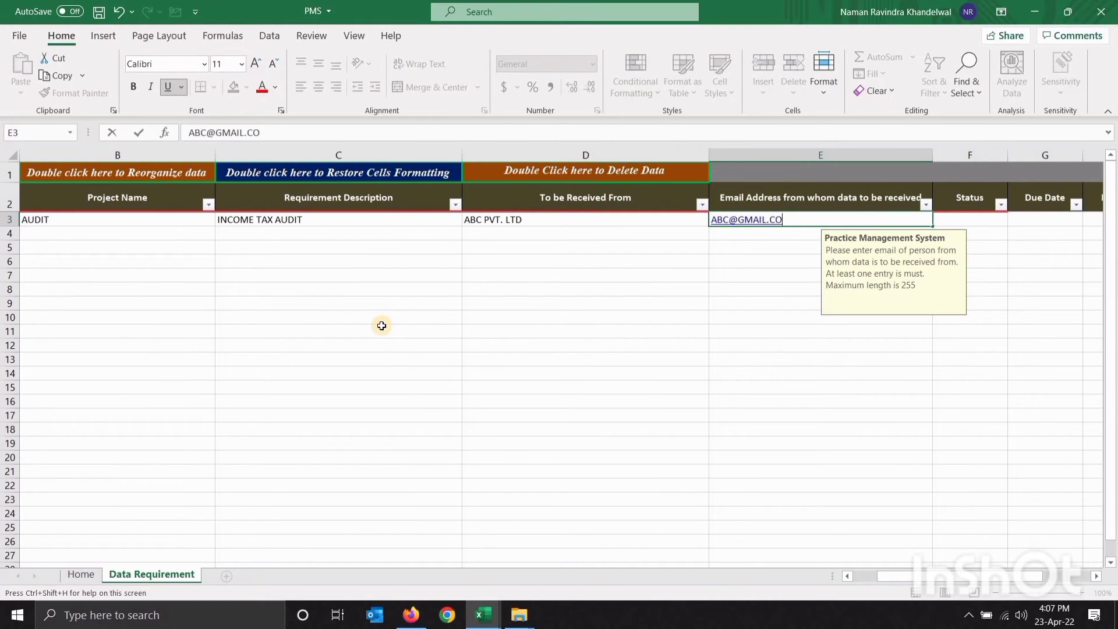
key(Return)
key(Up)
Set the status to Pending and the due date to 25-APR-22
key(Tab)
key(alt+Down)
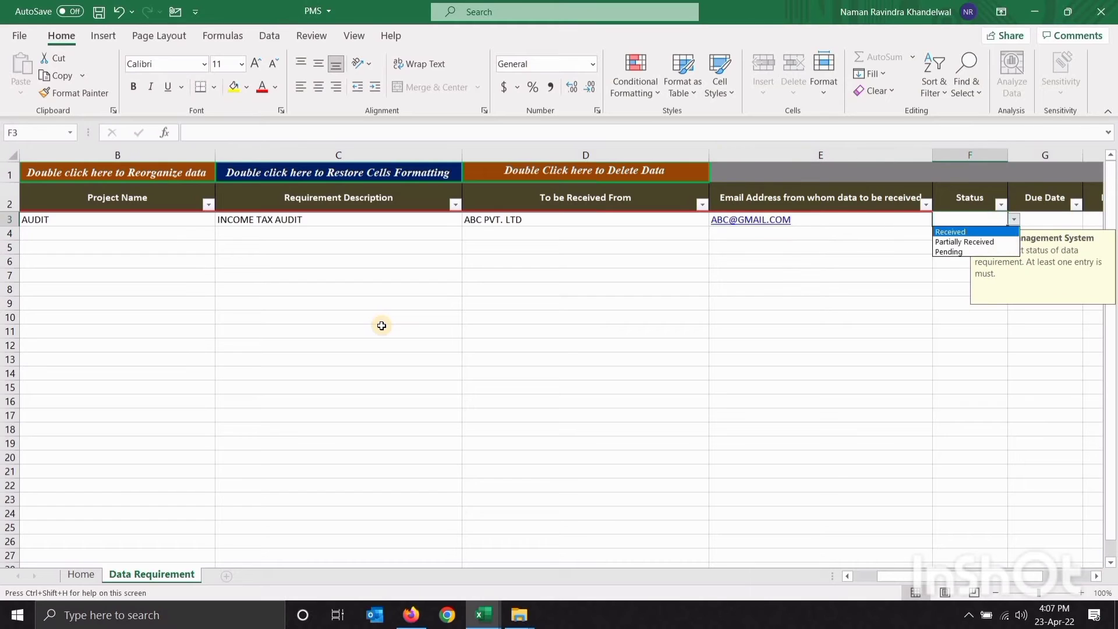
key(Down)
key(Down)
key(Return)
key(Tab)
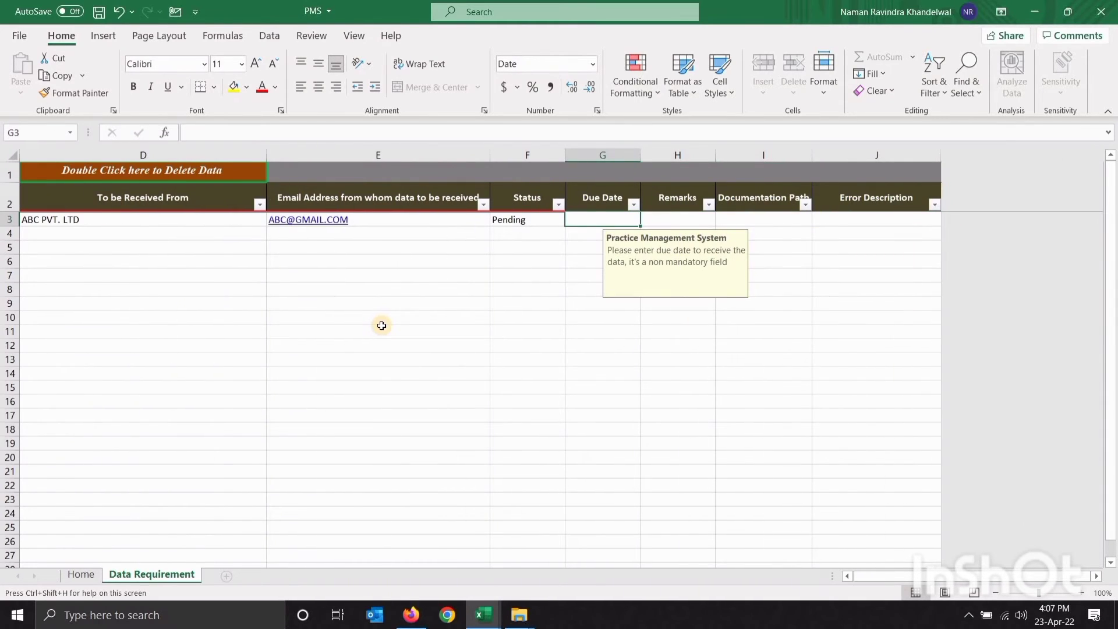
text(25-AP)
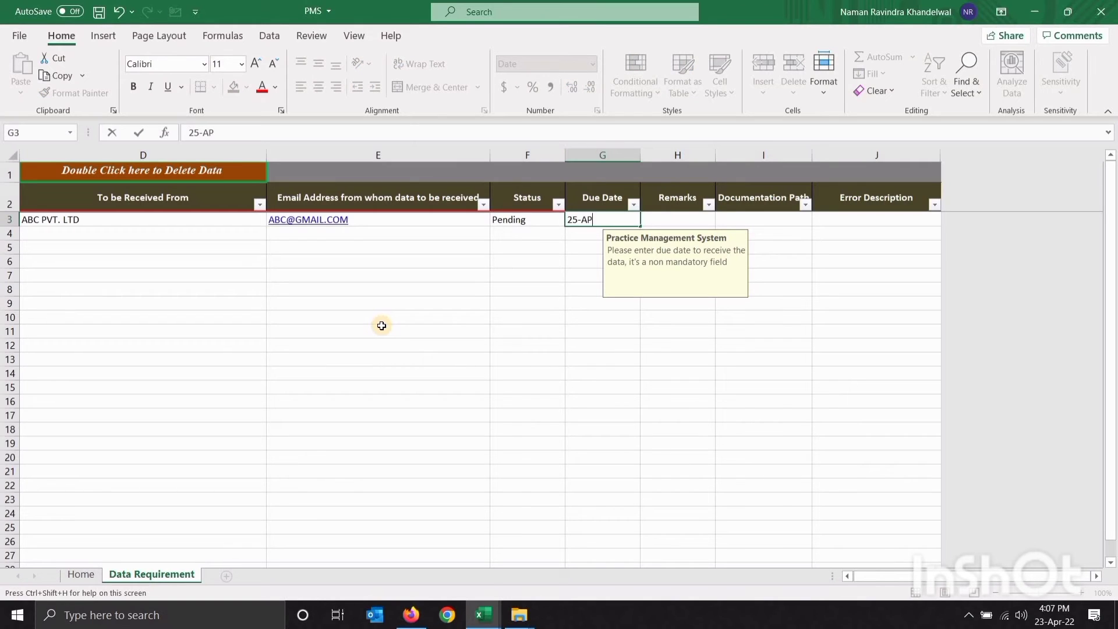
text(R-22)
key(Tab)
key(Tab)
key(Tab)
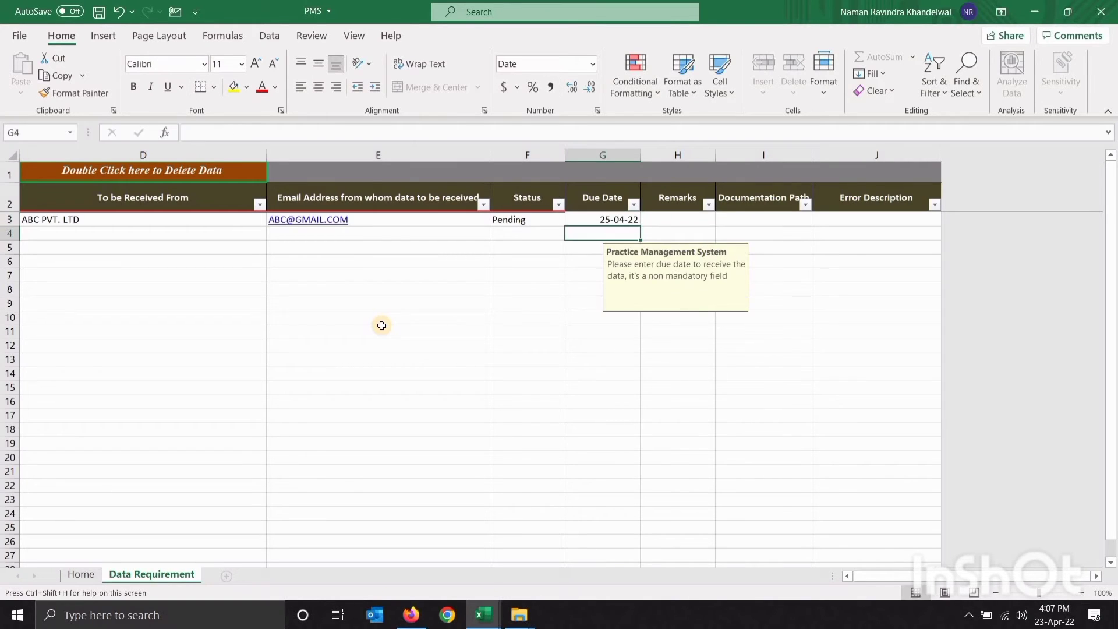
Save the row to the database, dismiss the zero-errors and export messages, and return Home
key(Left)
key(Up)
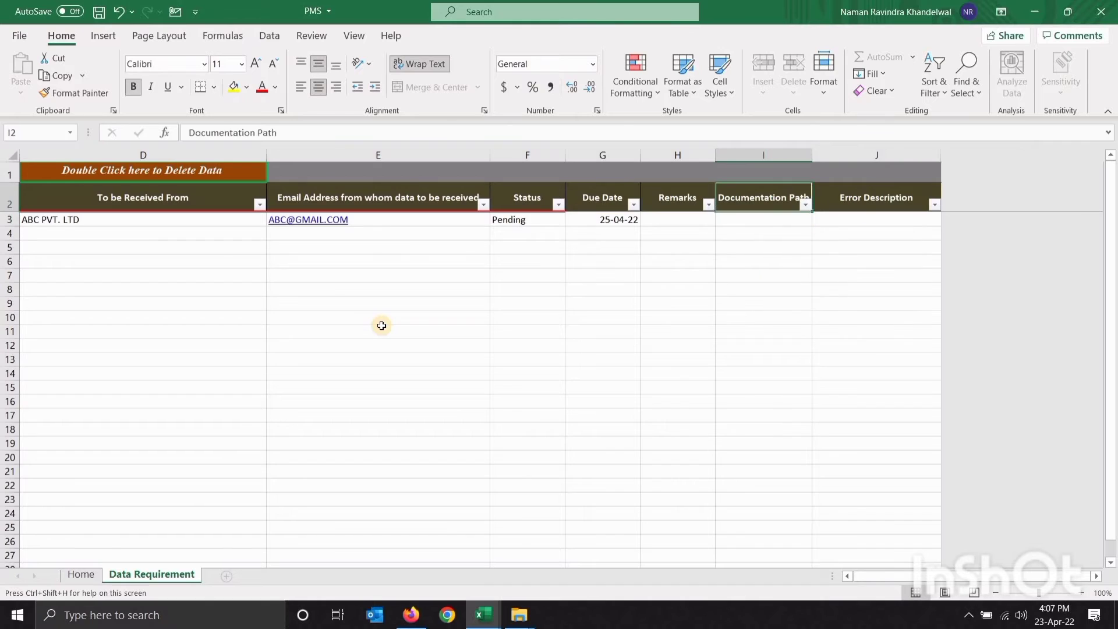
key(Home)
double_click(120, 172)
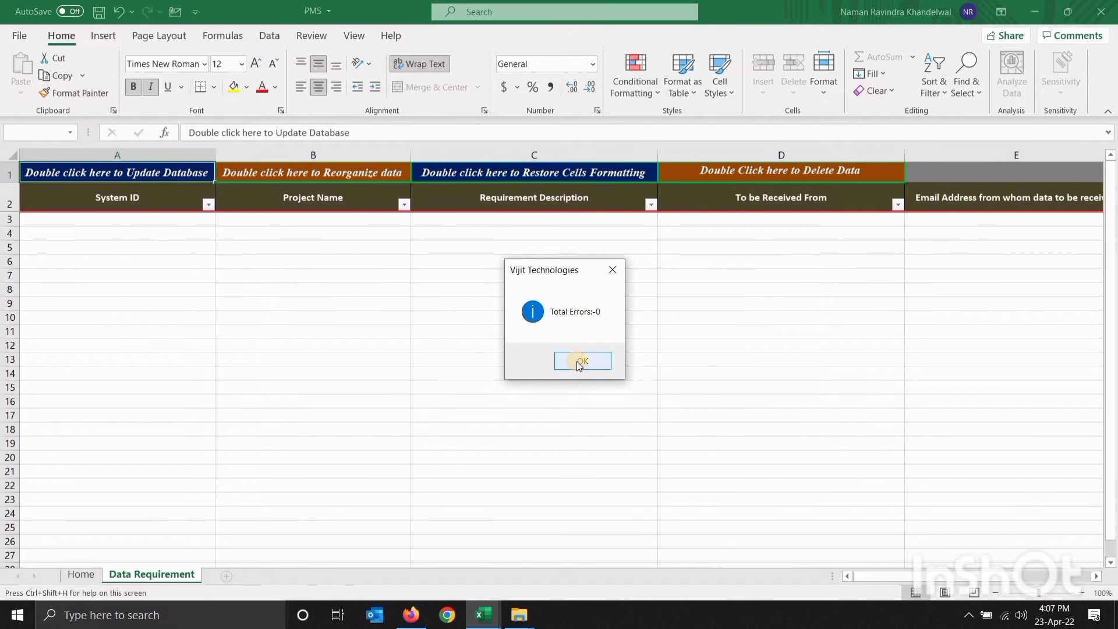
click(578, 359)
click(597, 361)
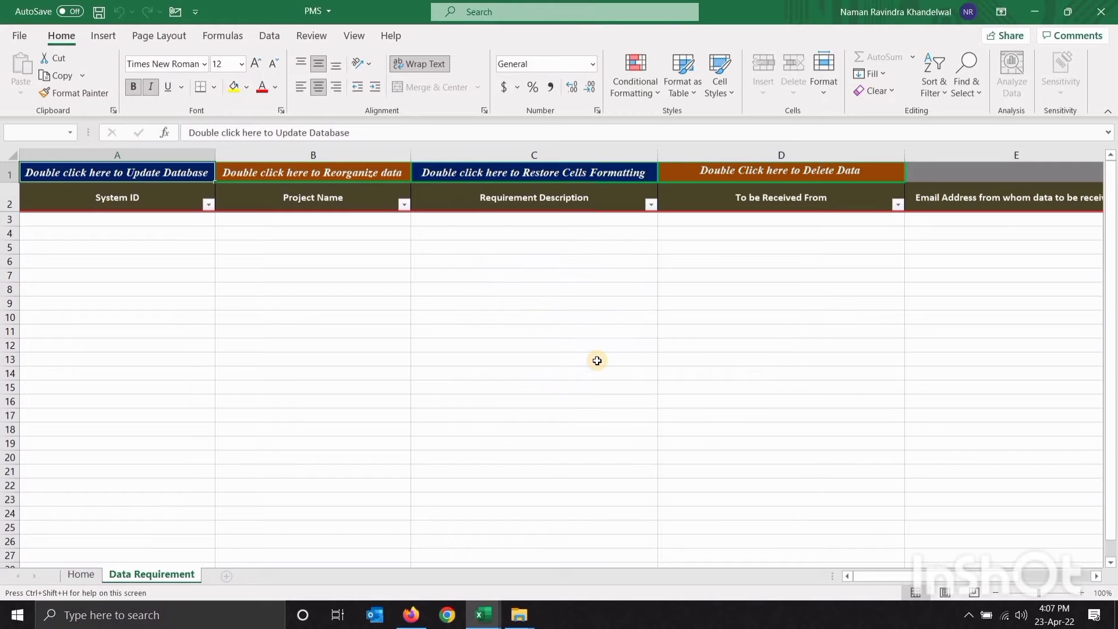
click(98, 574)
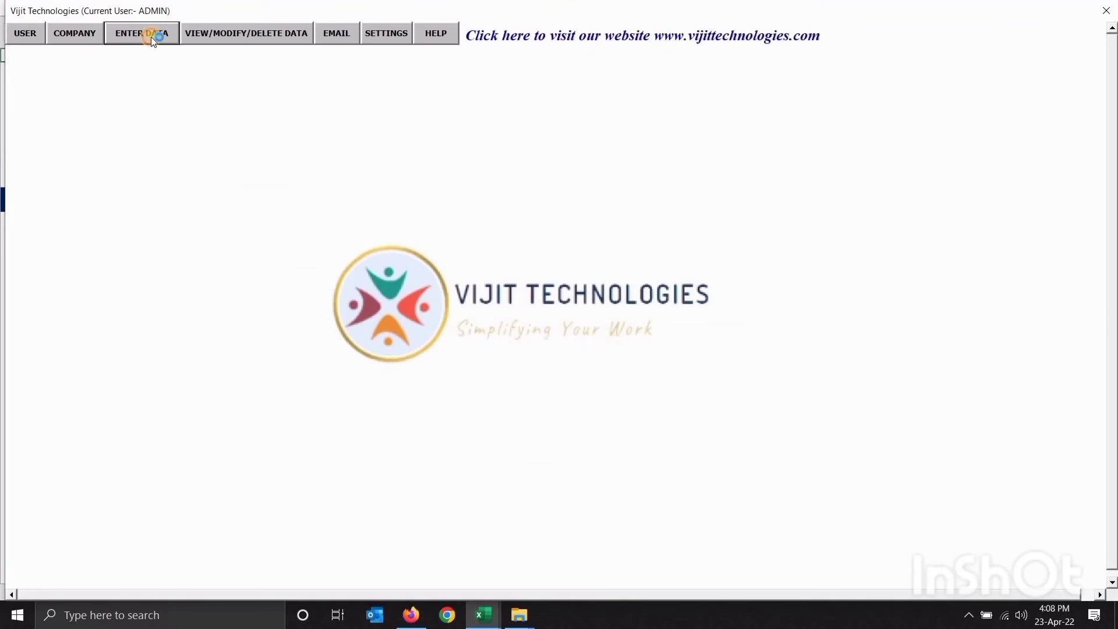
Open the Audit Checklist entry sheet and read the Project Name and Checklist guidance
click(152, 37)
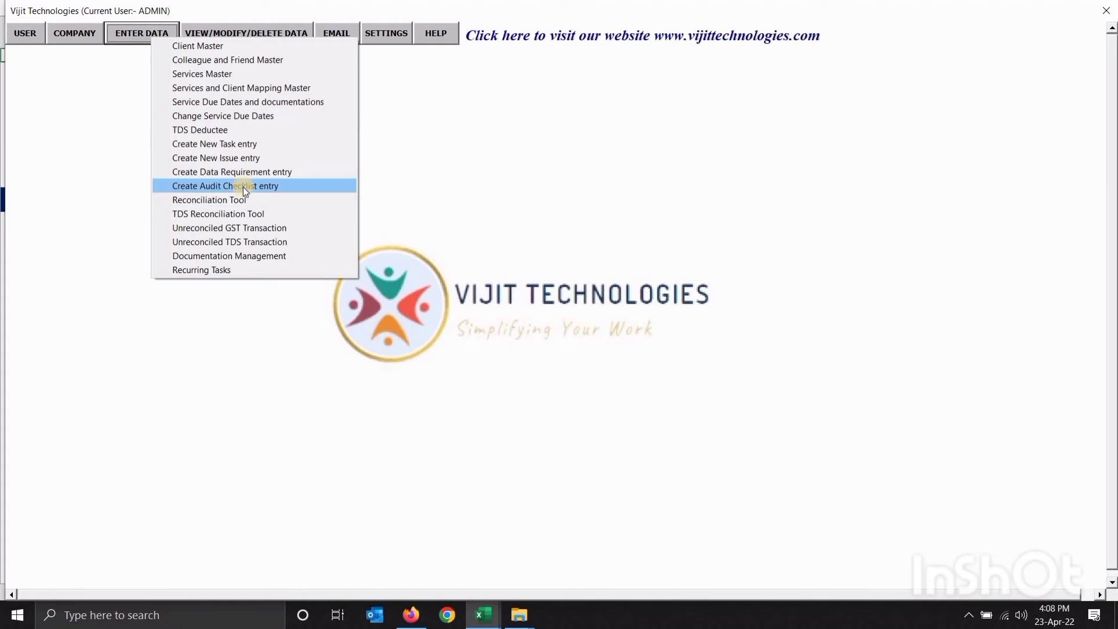
click(243, 186)
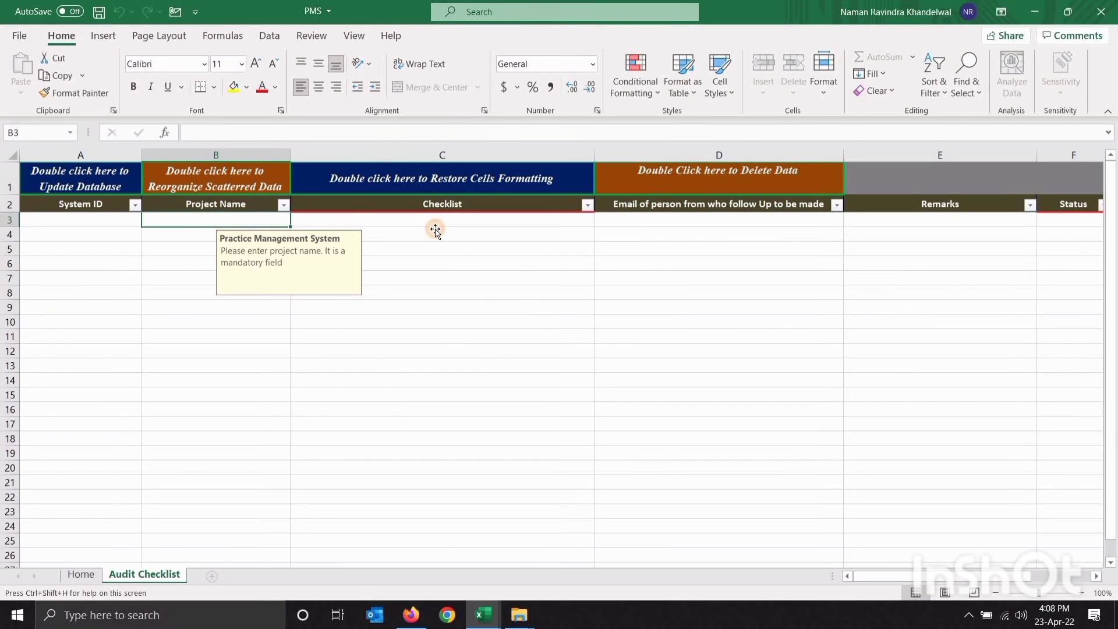
click(435, 230)
key(Up)
key(Left)
key(Right)
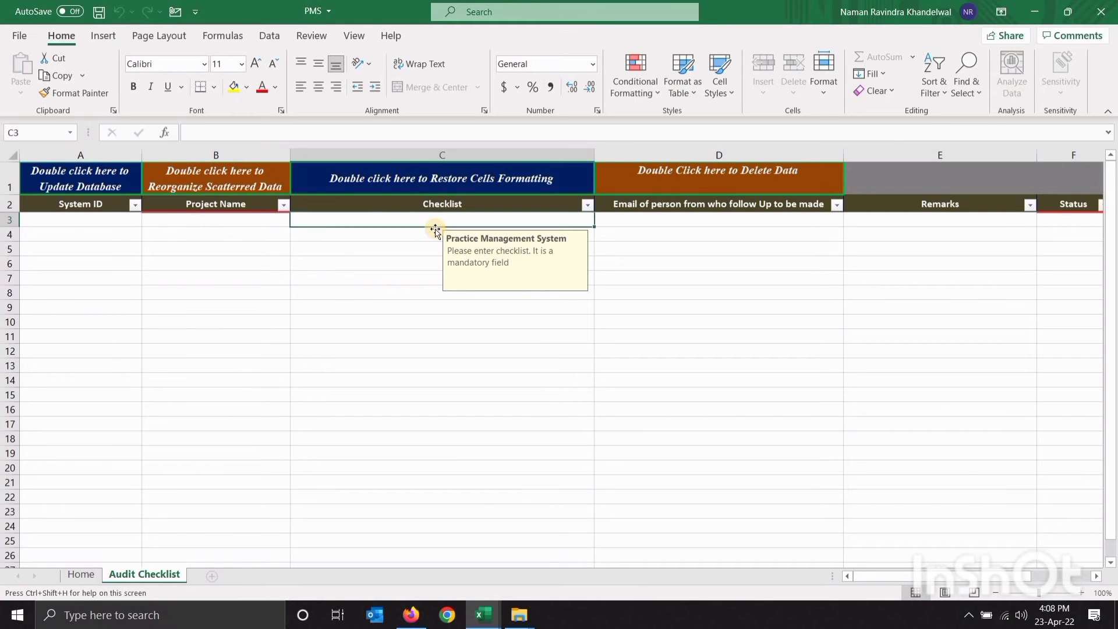
key(Down)
key(Down)
key(Down)
key(Down)
key(Down)
key(Down)
key(Down)
key(Down)
key(Down)
key(Down)
key(Down)
key(Down)
key(Down)
key(Down)
key(Down)
key(ctrl+Up)
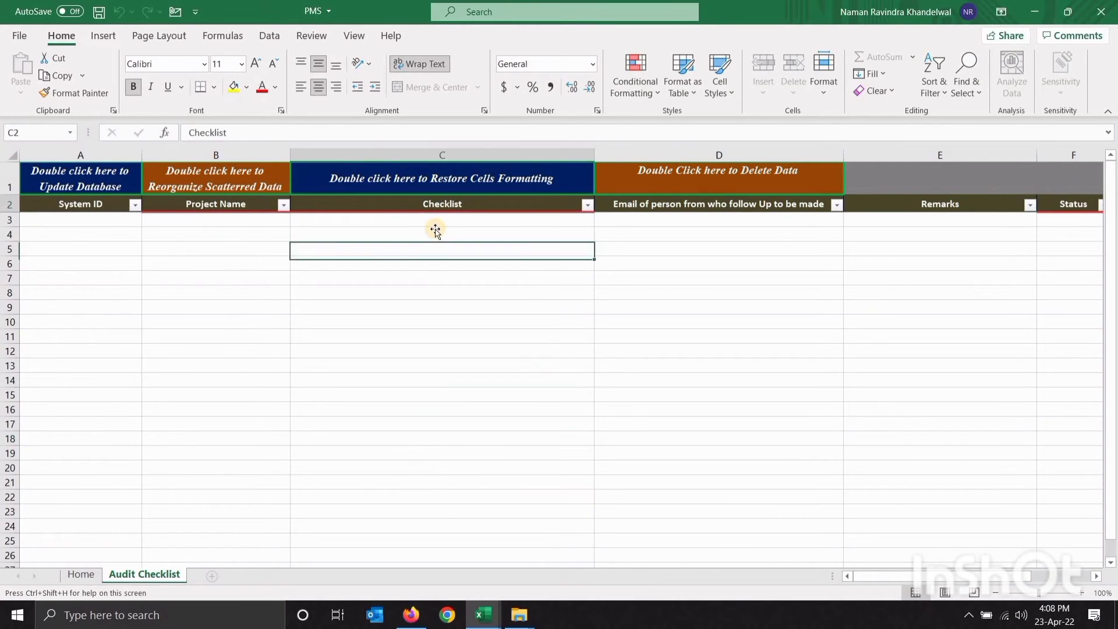
key(Down)
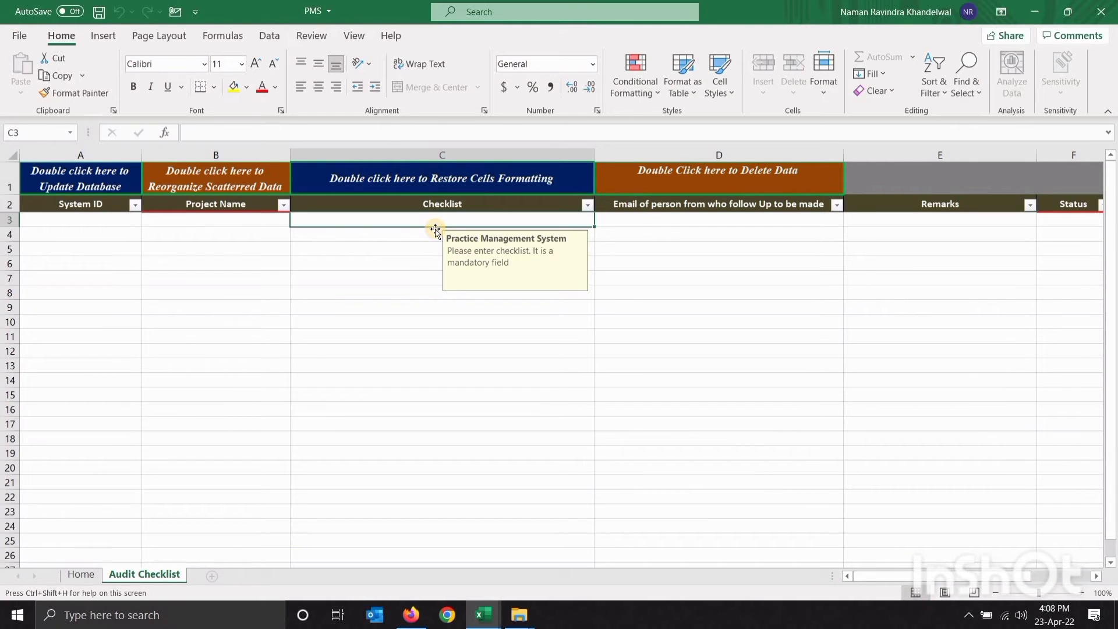
Read the e-mail, Remarks and Status column guidance, then go back to the Home sheet
key(Right)
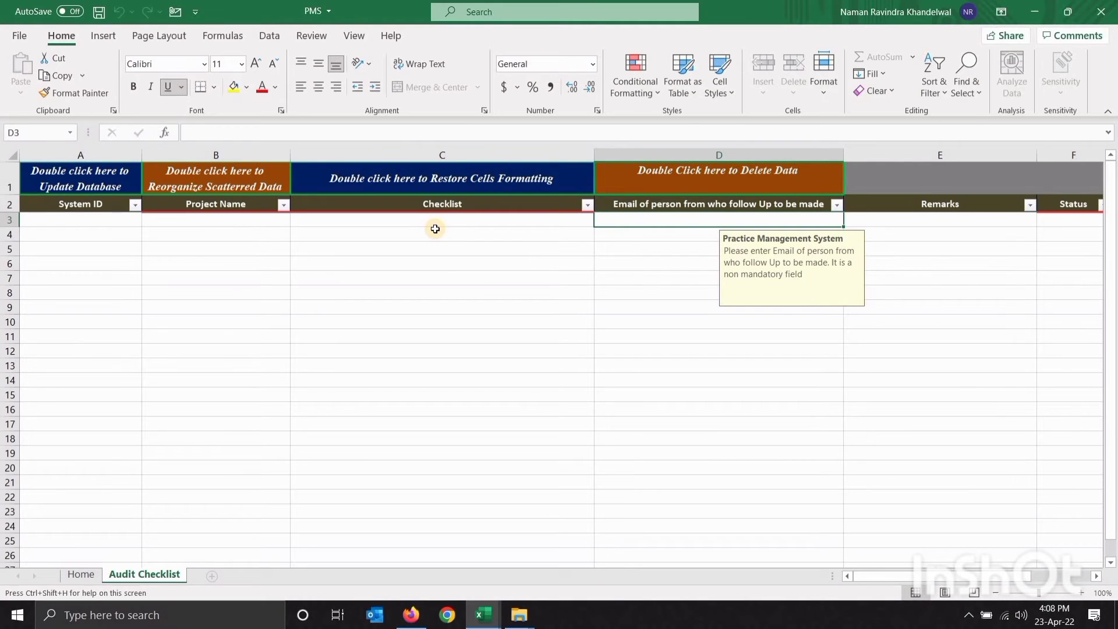
key(Right)
key(Right)
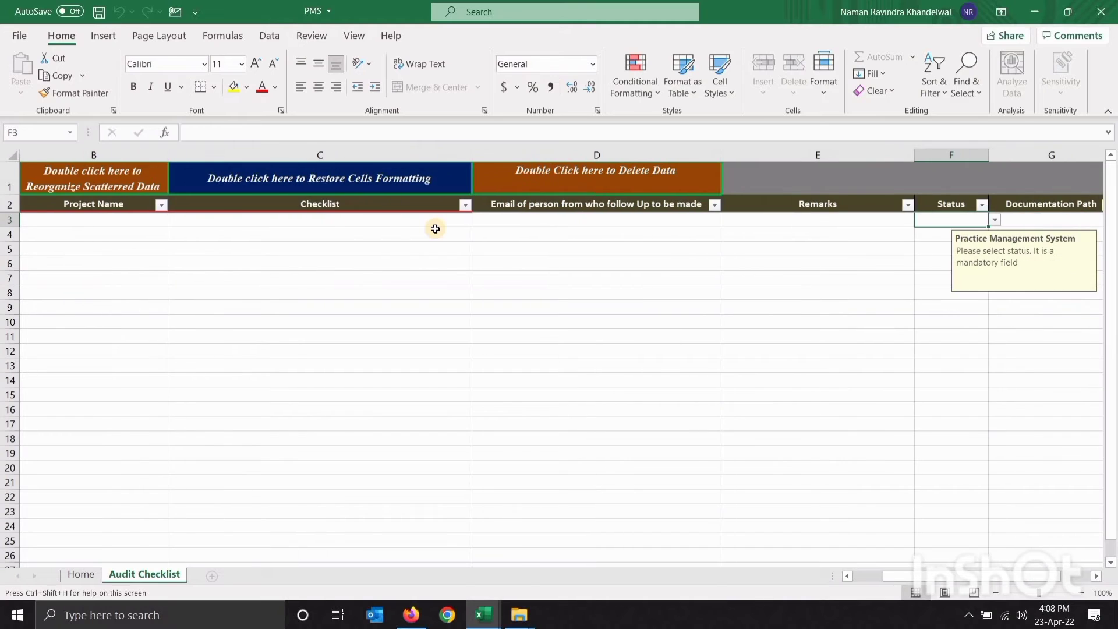
key(Right)
key(Right)
key(Left)
key(Up)
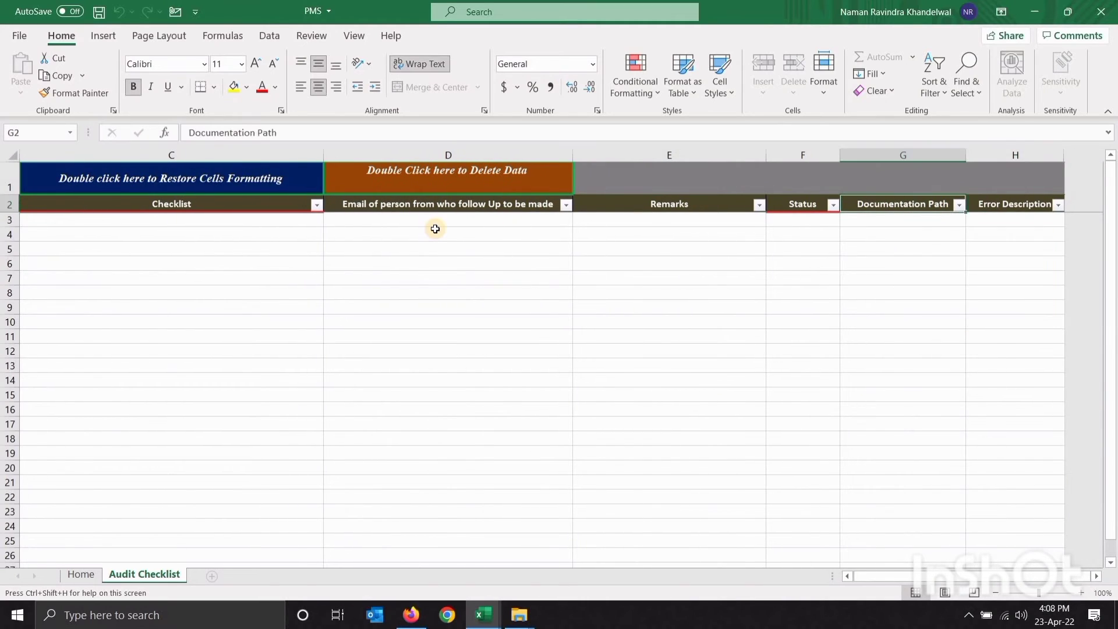
key(Home)
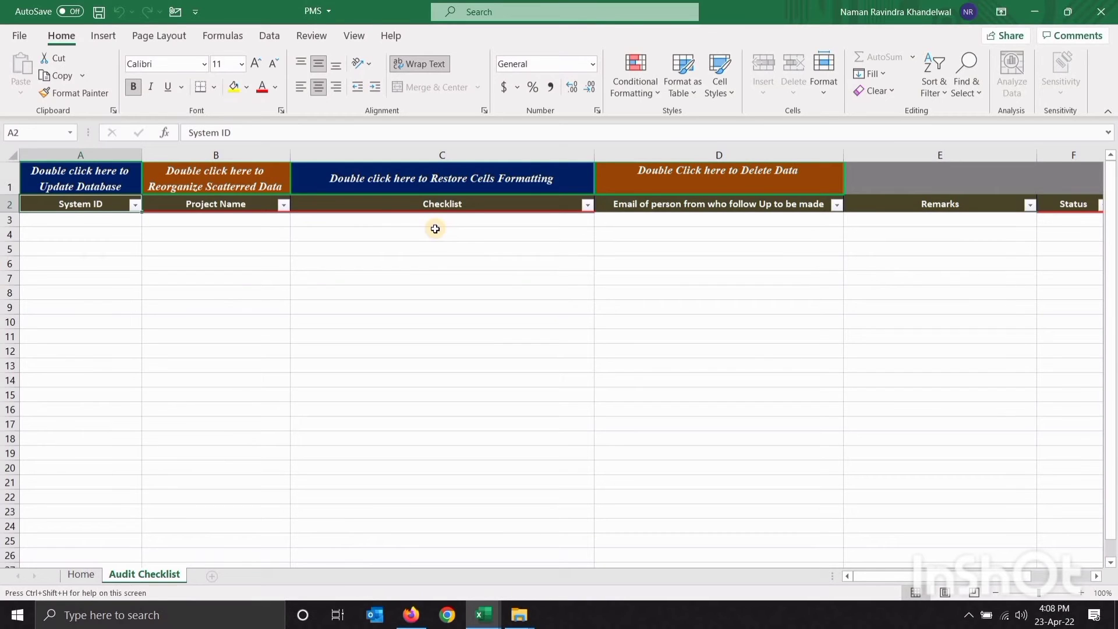
click(87, 572)
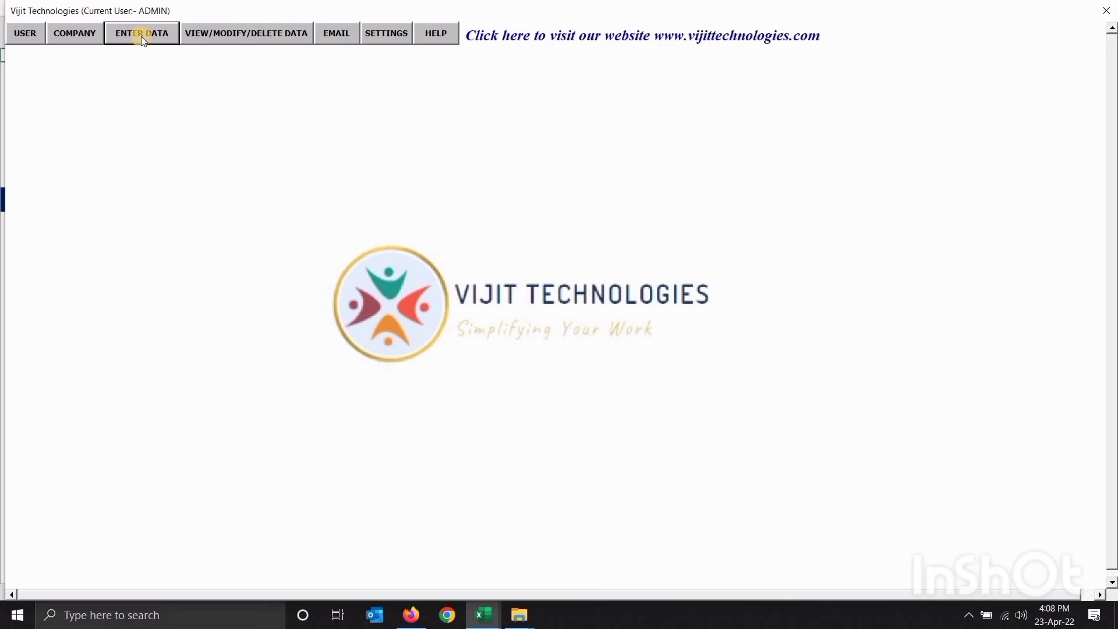
click(141, 36)
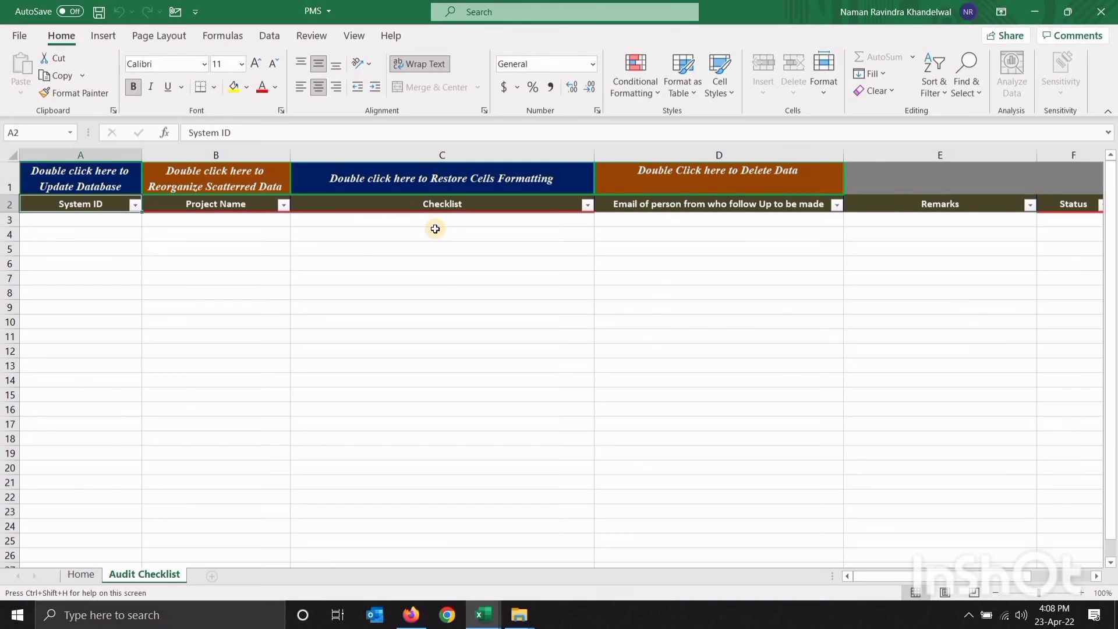
Go back to the Home sheet so the Vijit Technologies main form reappears
click(92, 572)
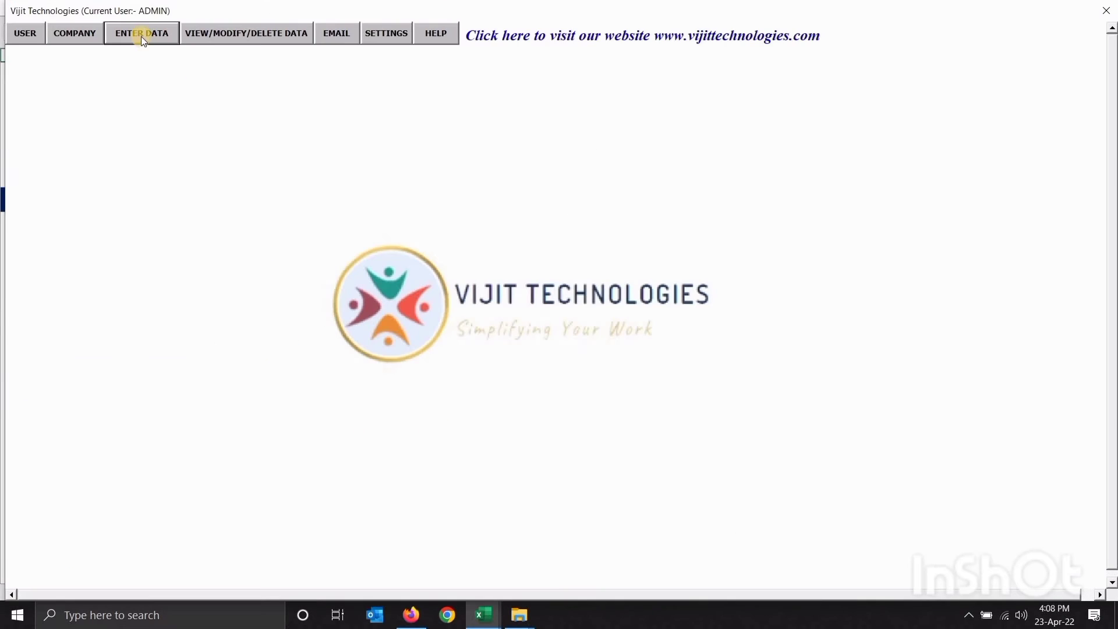
click(141, 36)
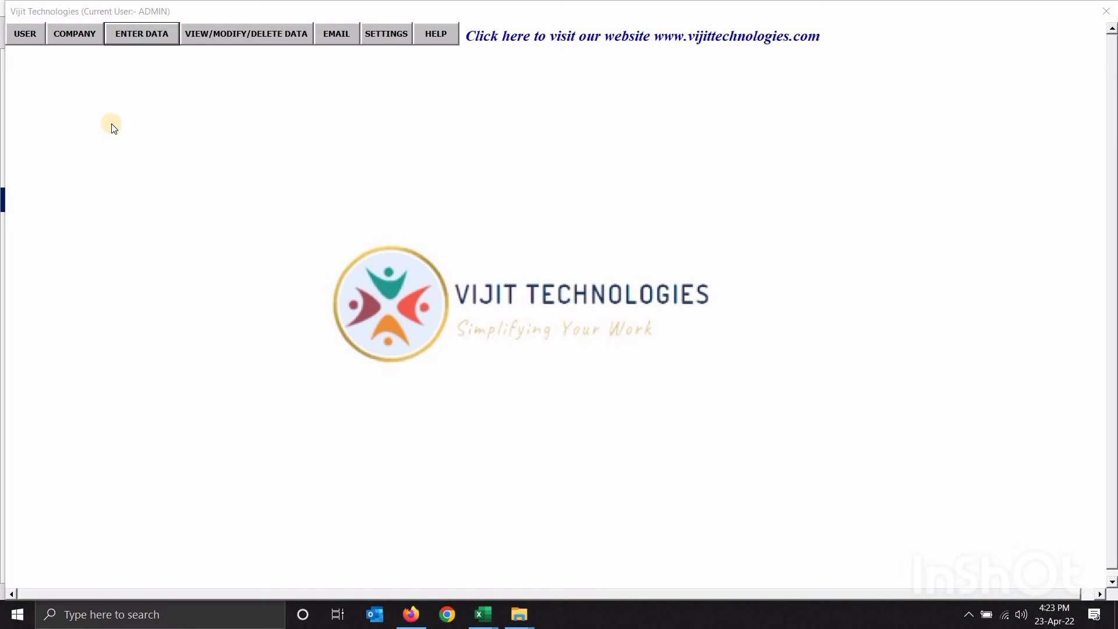
Open the Documentation Management sheet and enter documents GST RETURNS and FINANCIAL REPORTS
click(131, 33)
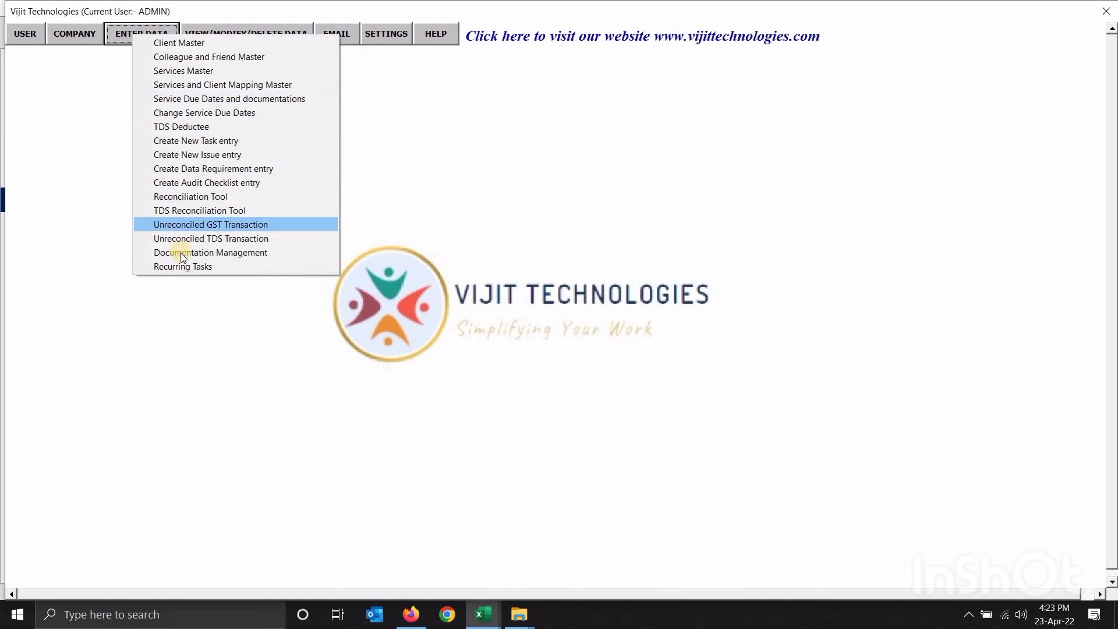
click(181, 253)
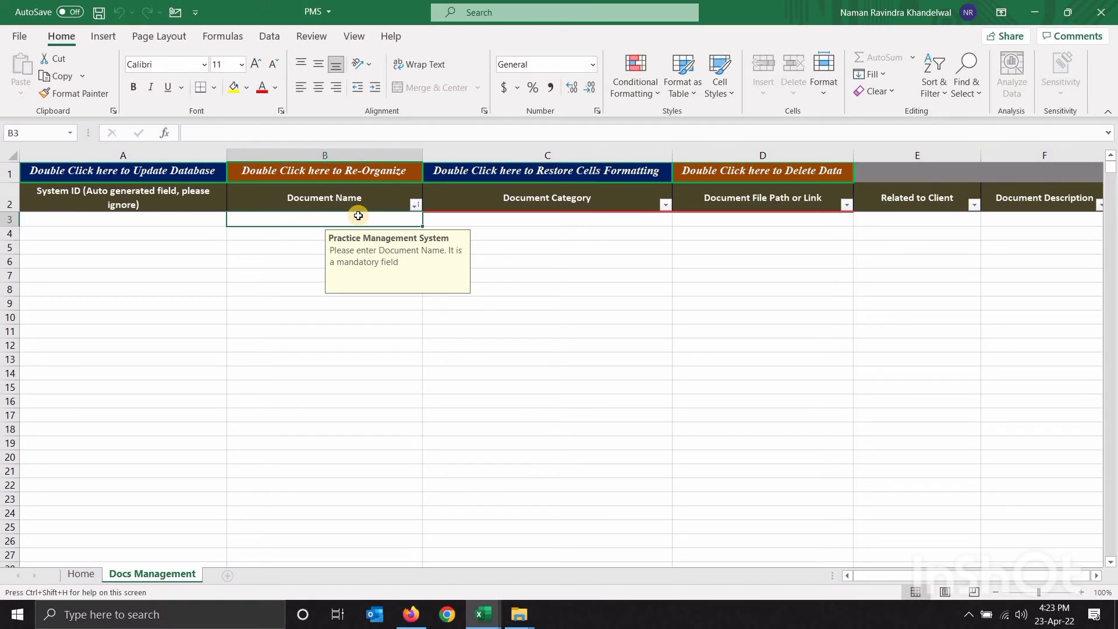
text(GST)
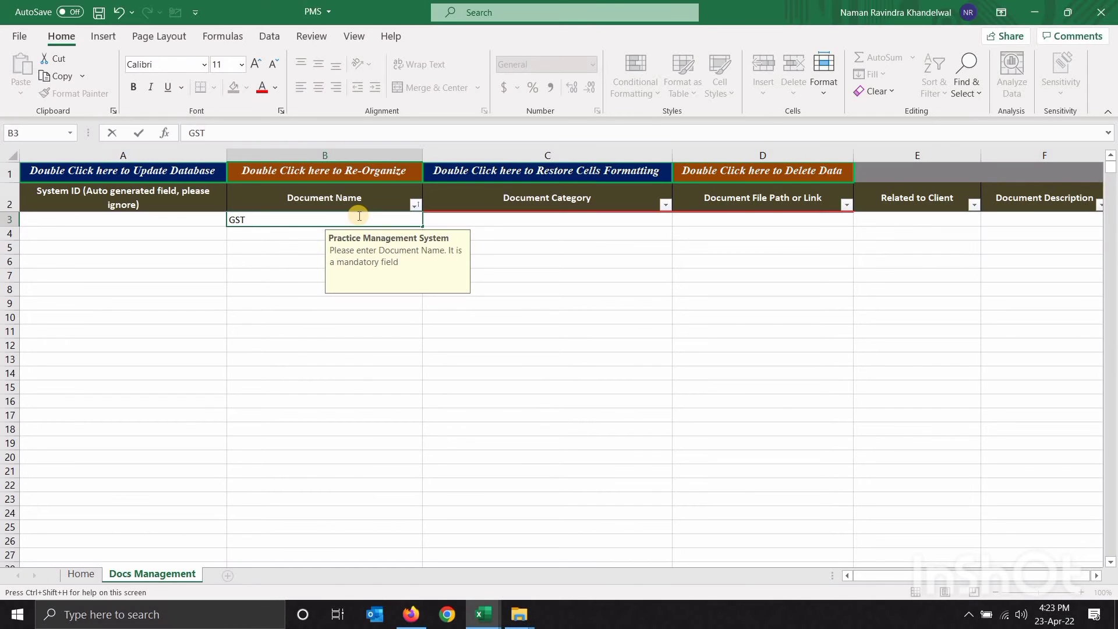
text(RETURNS)
key(Return)
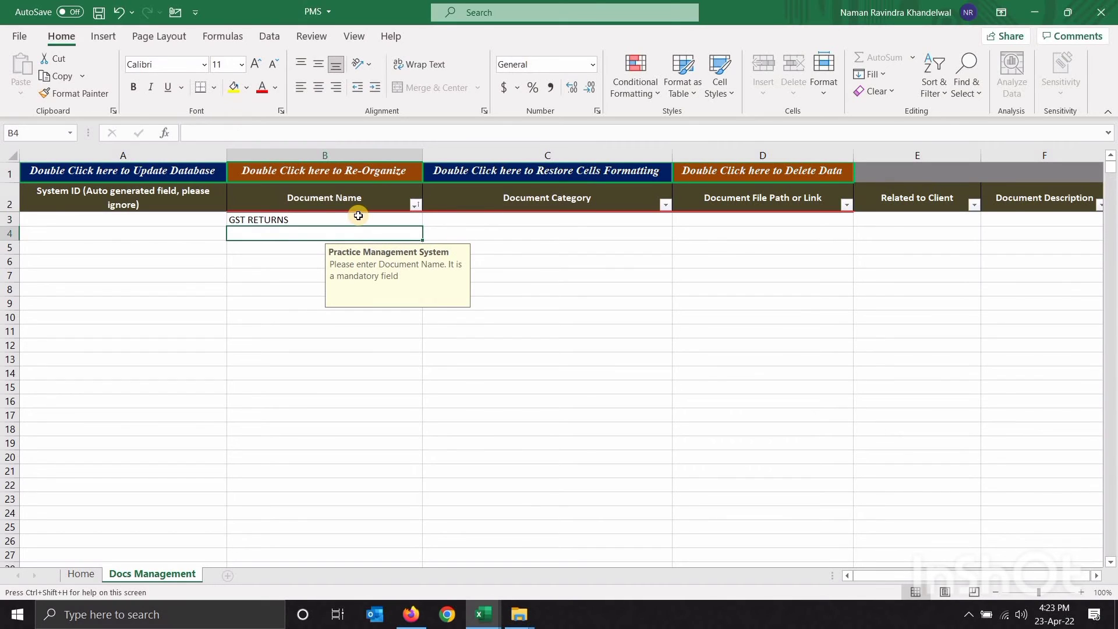
text(BOOK)
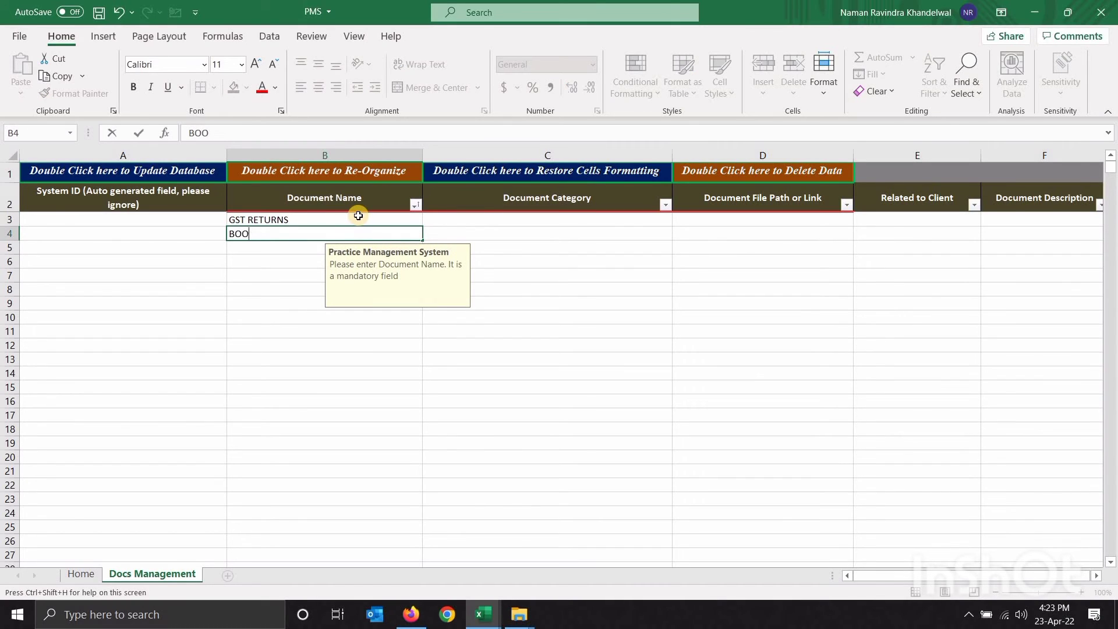
key(BackSpace)
key(BackSpace)
key(BackSpace)
text(FON)
text(ANCIAL REPORTS)
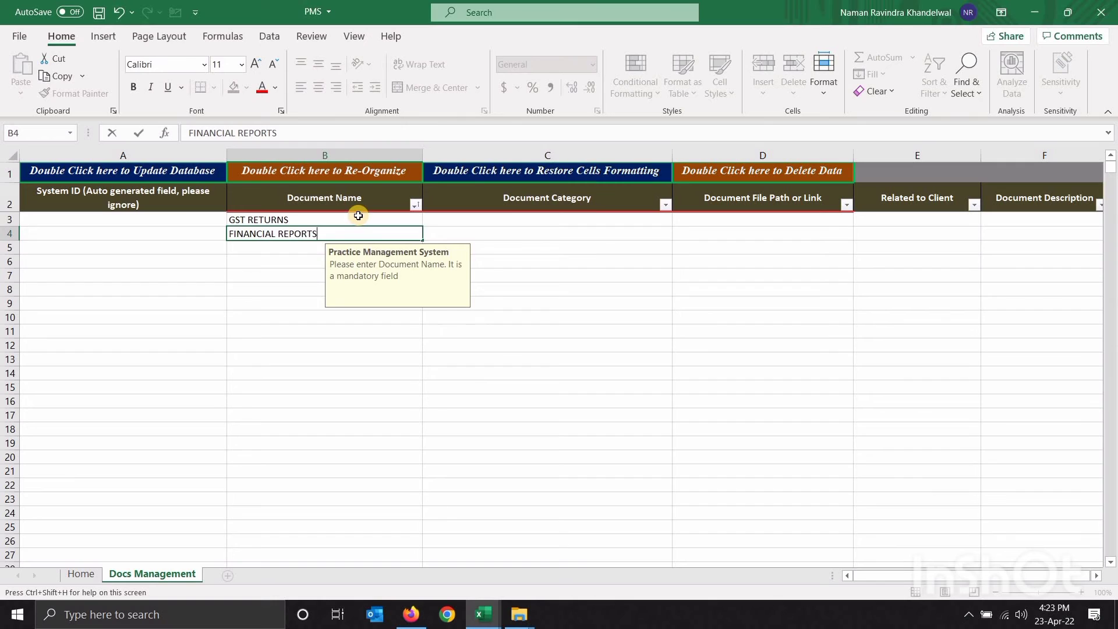
key(Tab)
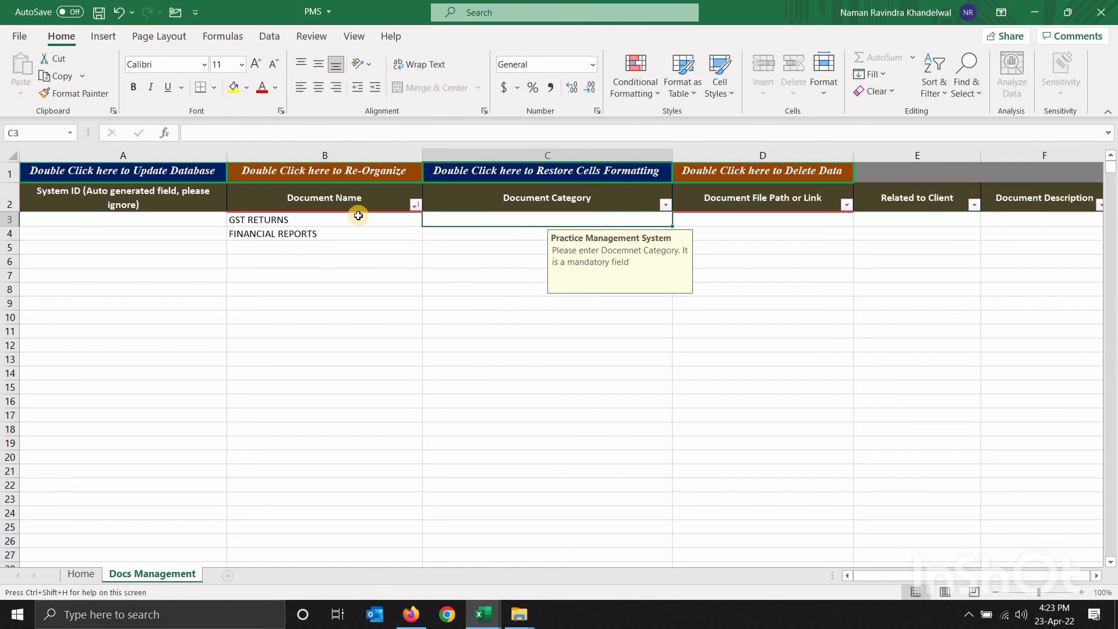
Set both documents' category to BOOKS OF ACCOUNTS, copying it down to the second row
text(BOOKS OF ACCO)
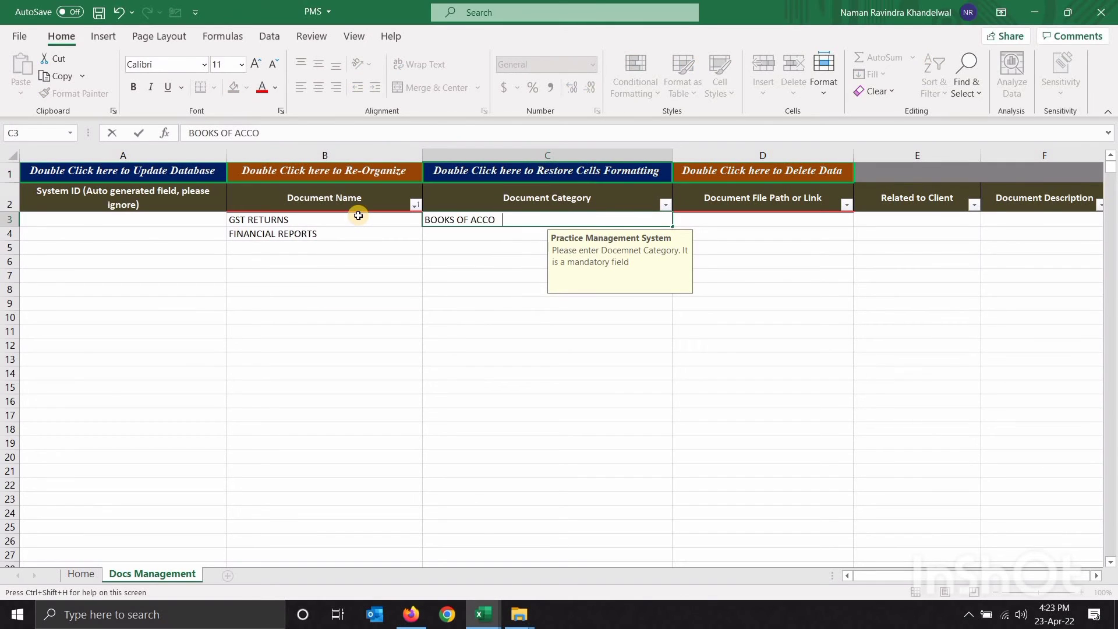
text(UNTS)
key(Return)
key(Up)
key(ctrl+c)
key(Down)
key(Return)
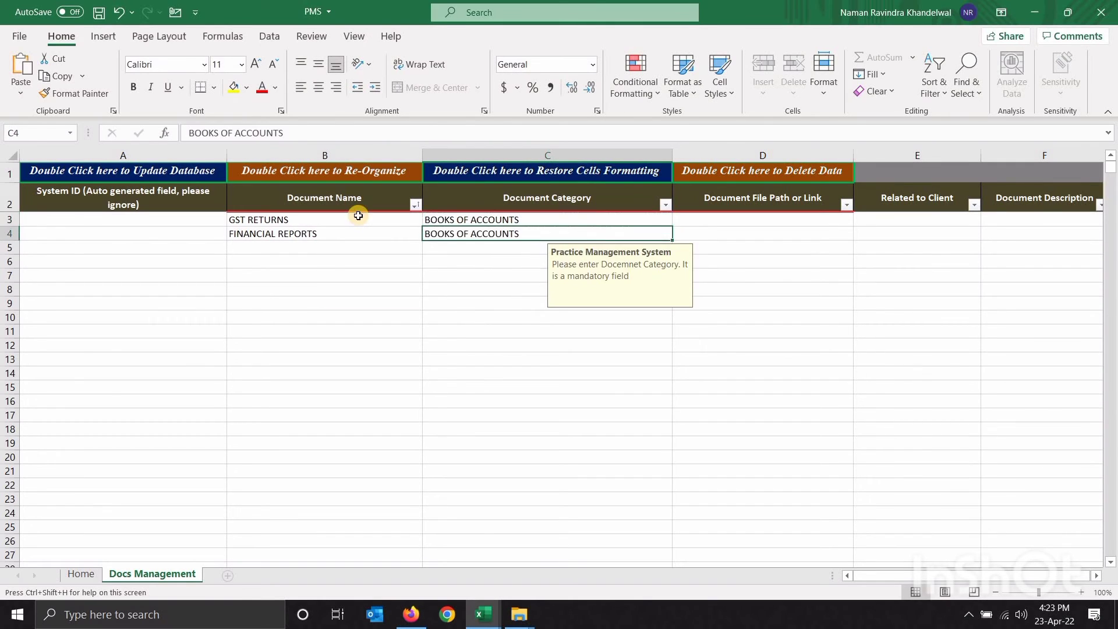
key(Up)
Change the GST RETURNS category from BOOKS OF ACCOUNTS to RETURNS
key(F2)
key(shift+Home)
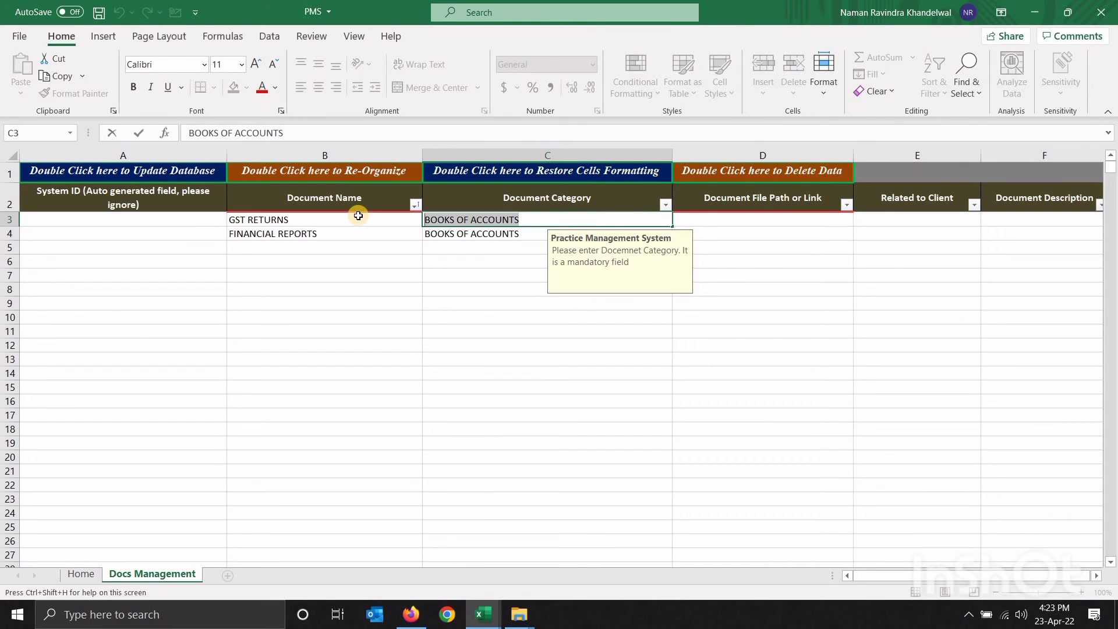
text(RETURNS)
key(Tab)
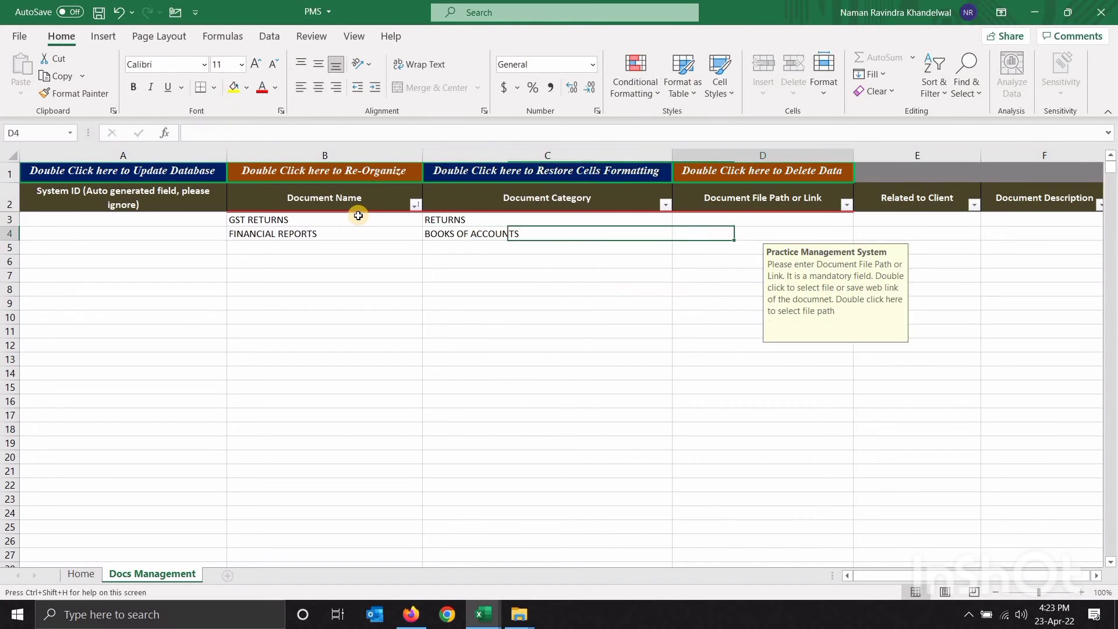
Link the first document to Tax planning.xlsx and copy its file path
double_click(722, 224)
scroll(206, 203, down, 10)
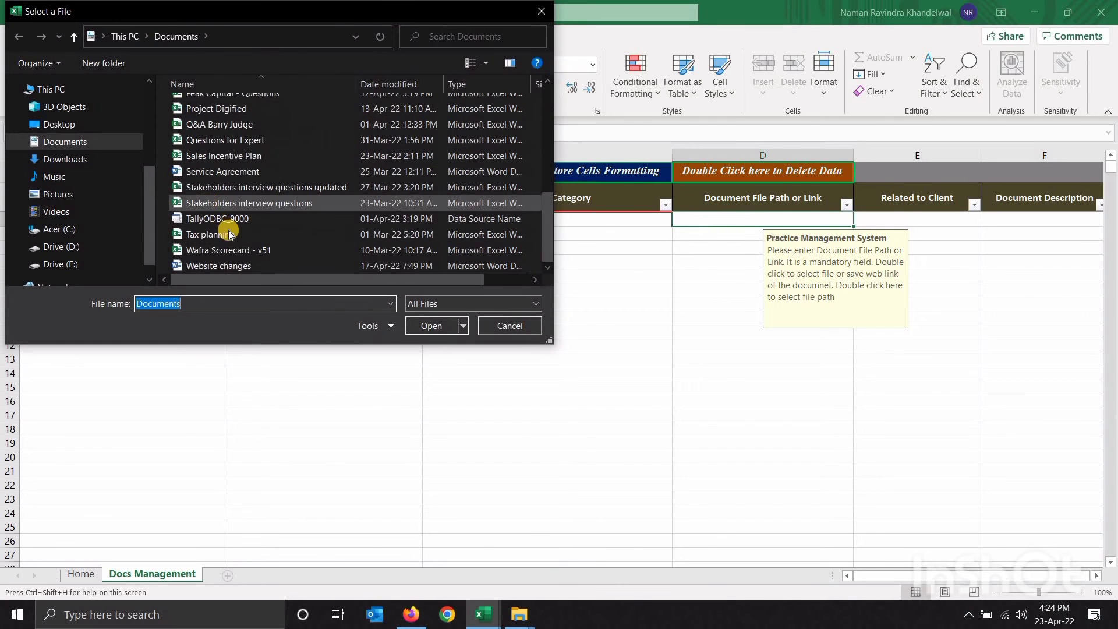
click(229, 234)
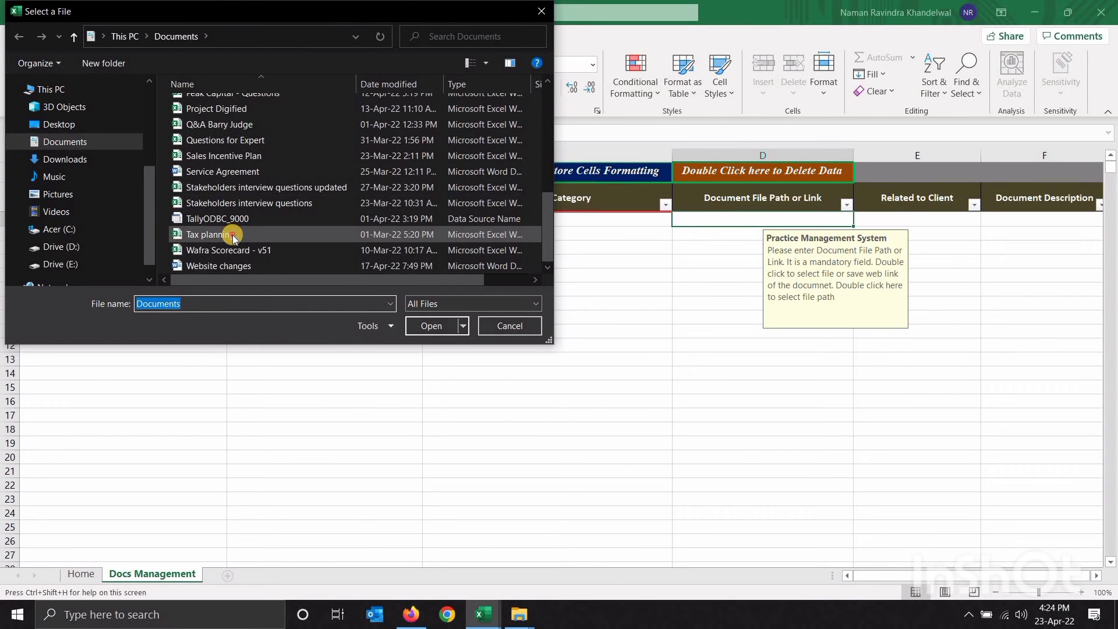
click(431, 327)
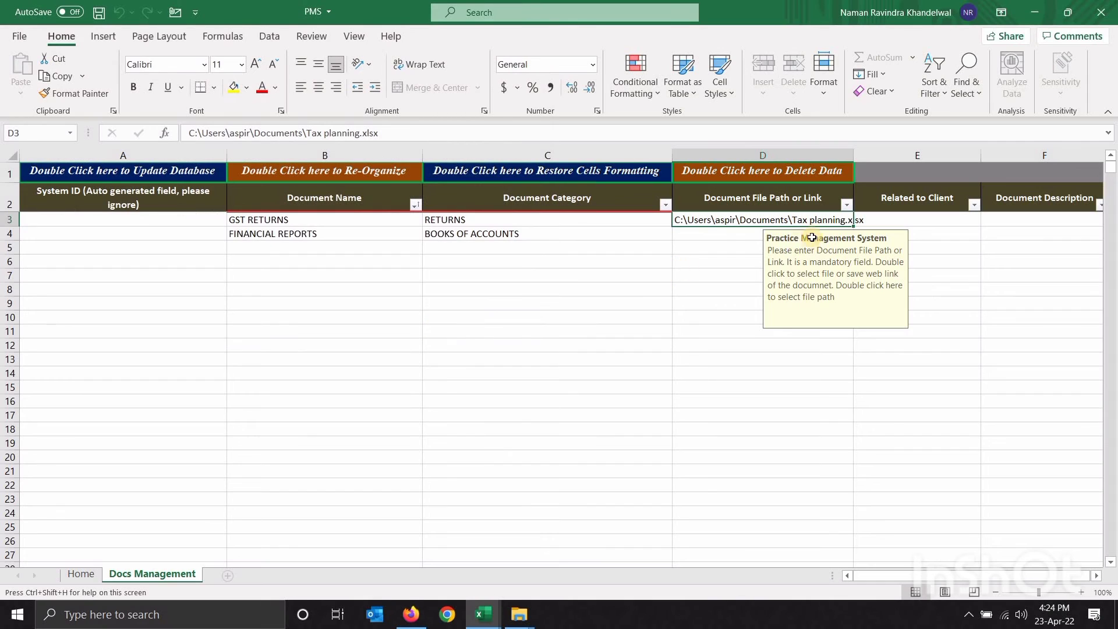
click(808, 260)
click(802, 224)
key(F2)
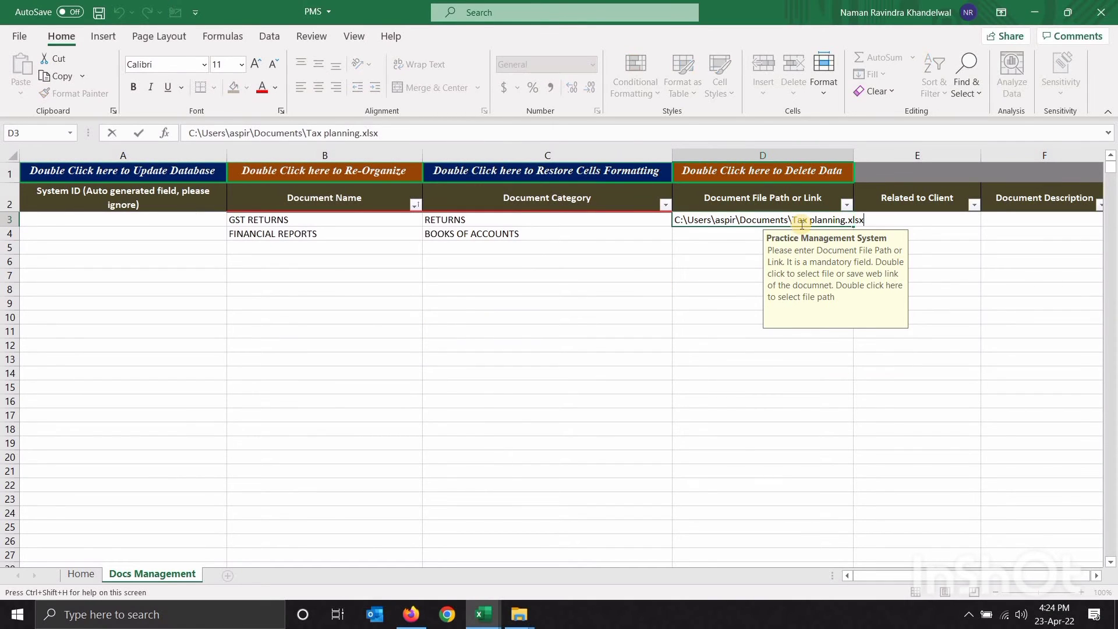
key(shift+Home)
key(ctrl+c)
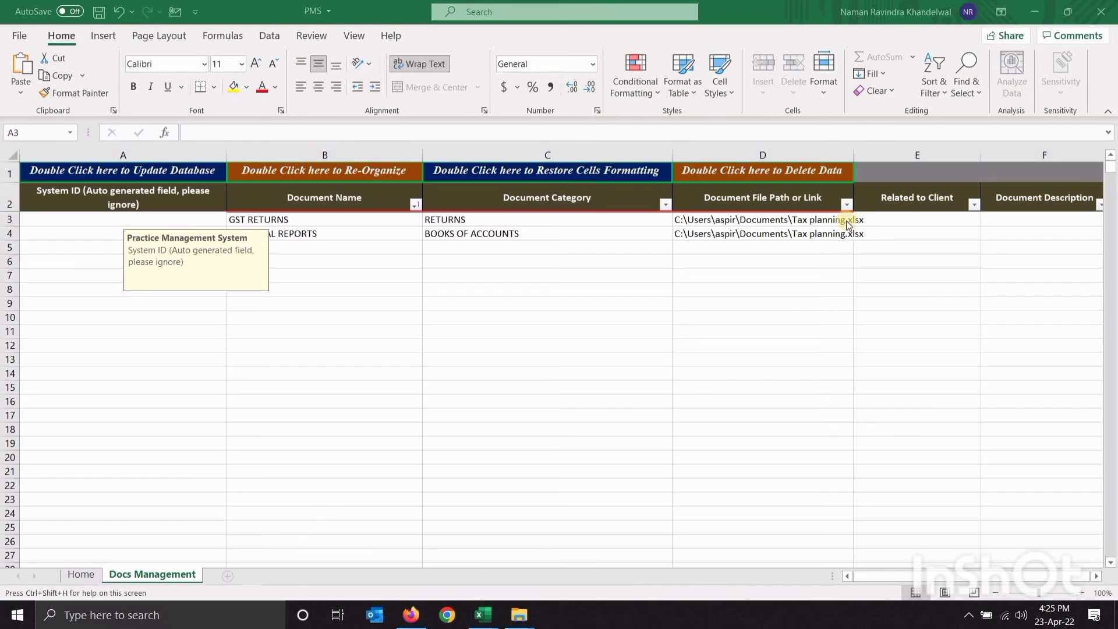
Check the input prompts of Related to Client and the remaining description fields
click(906, 217)
key(Right)
key(Right)
key(Right)
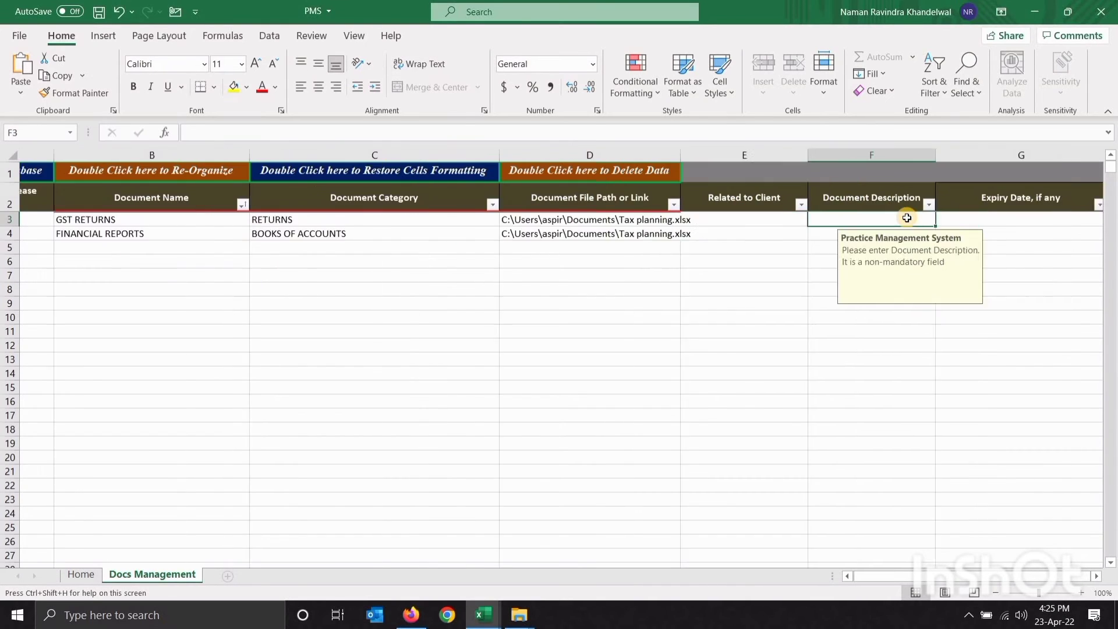
key(Left)
key(Left)
key(Left)
key(Left)
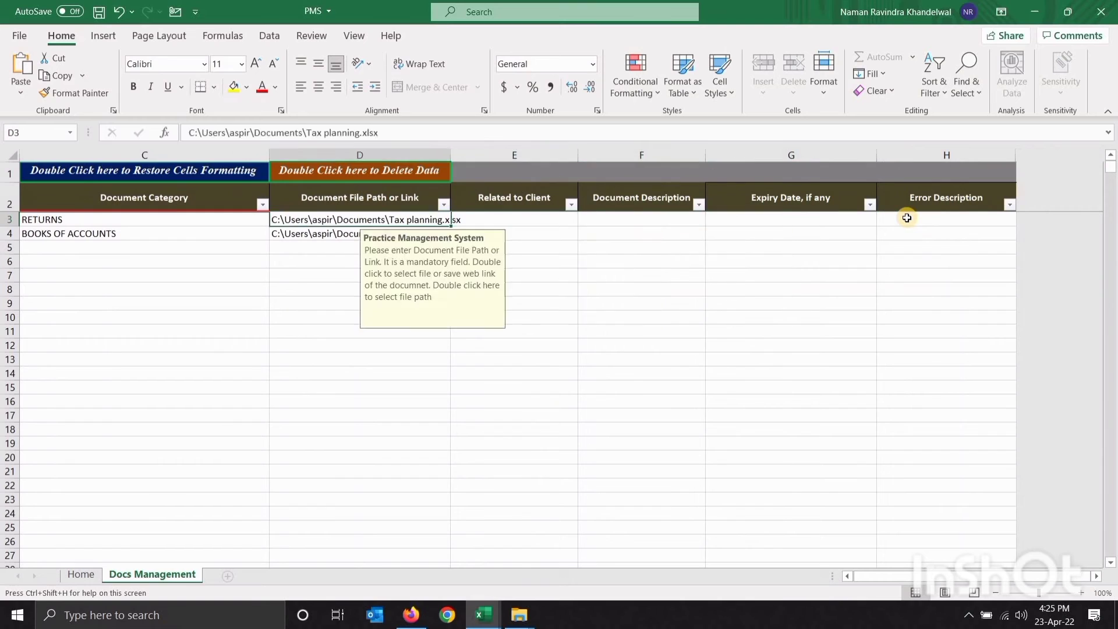
key(Right)
key(Right)
key(Right)
key(Right)
key(Left)
key(Left)
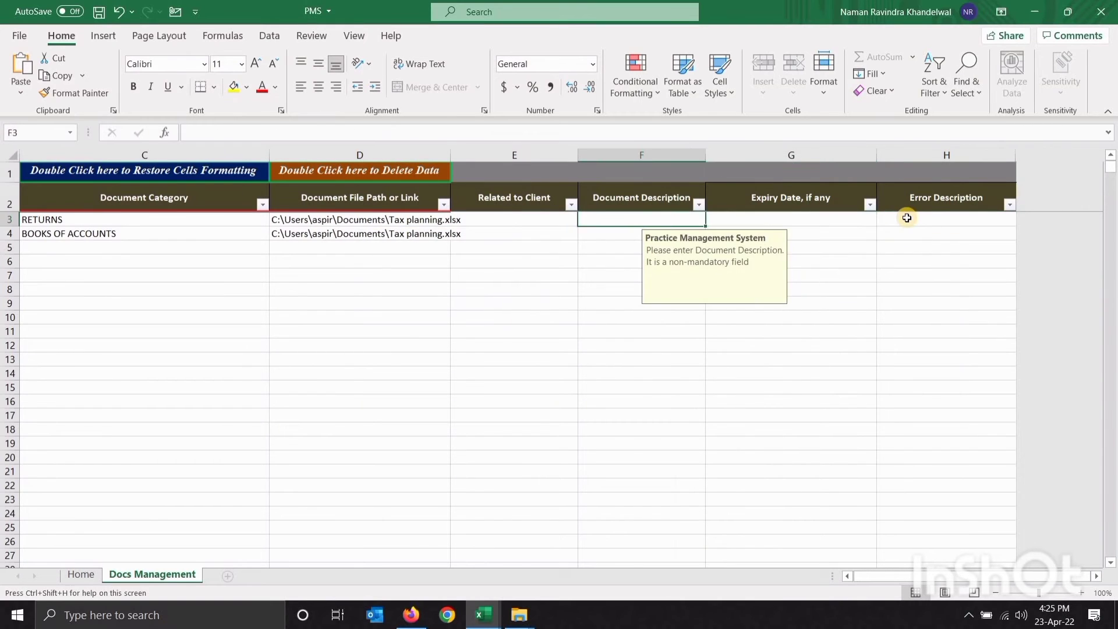
key(Right)
key(Right)
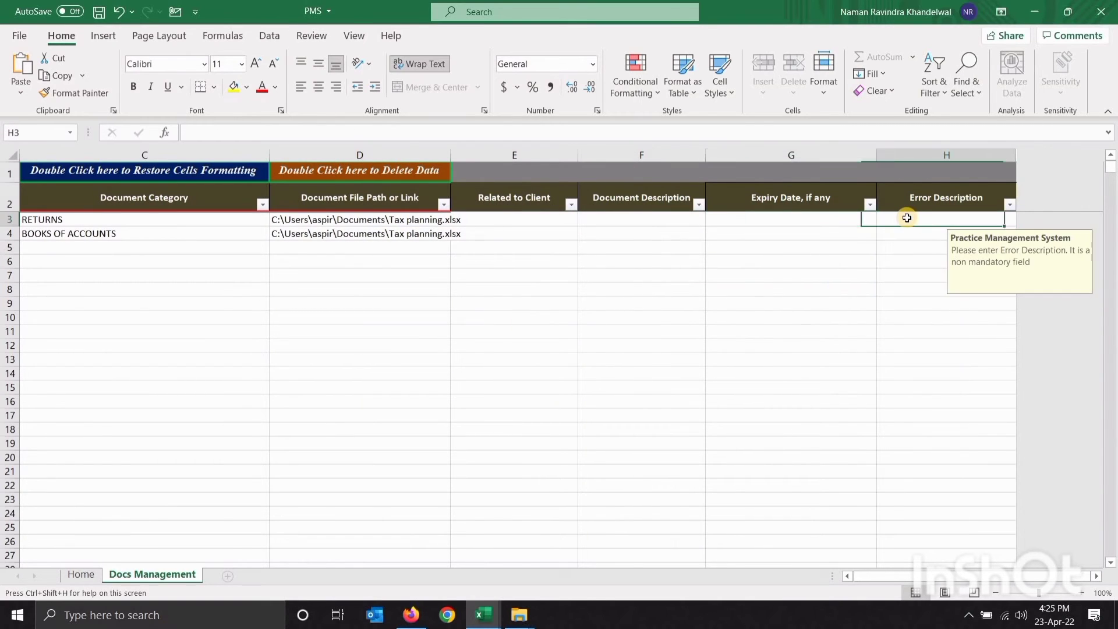
key(Up)
key(Left)
key(Home)
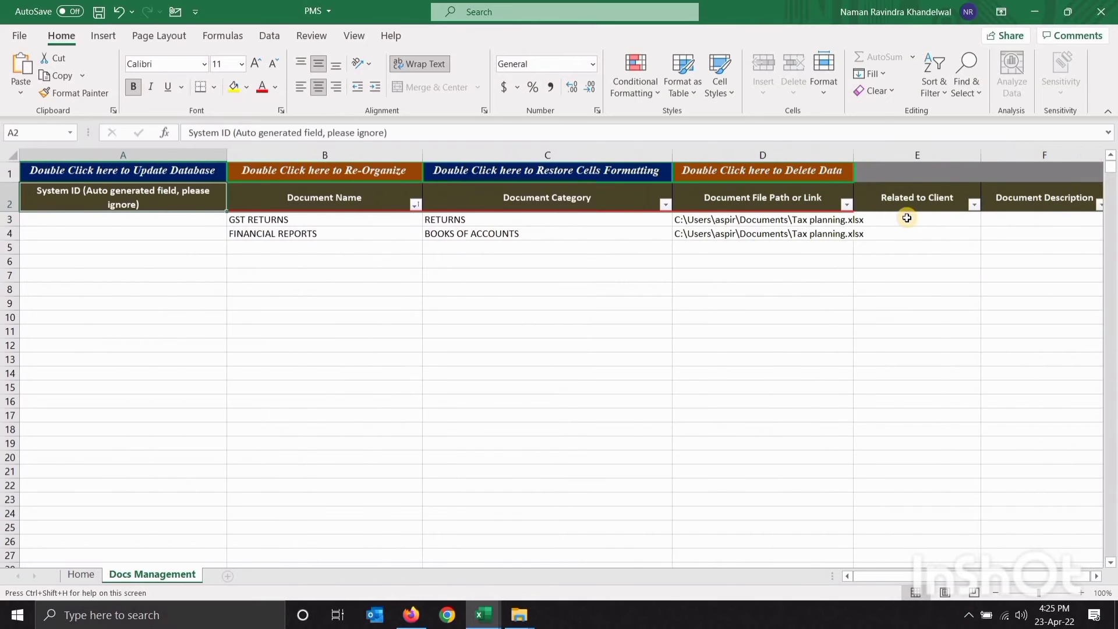
Save the document records to the database, acknowledging the zero-errors and export messages
double_click(173, 171)
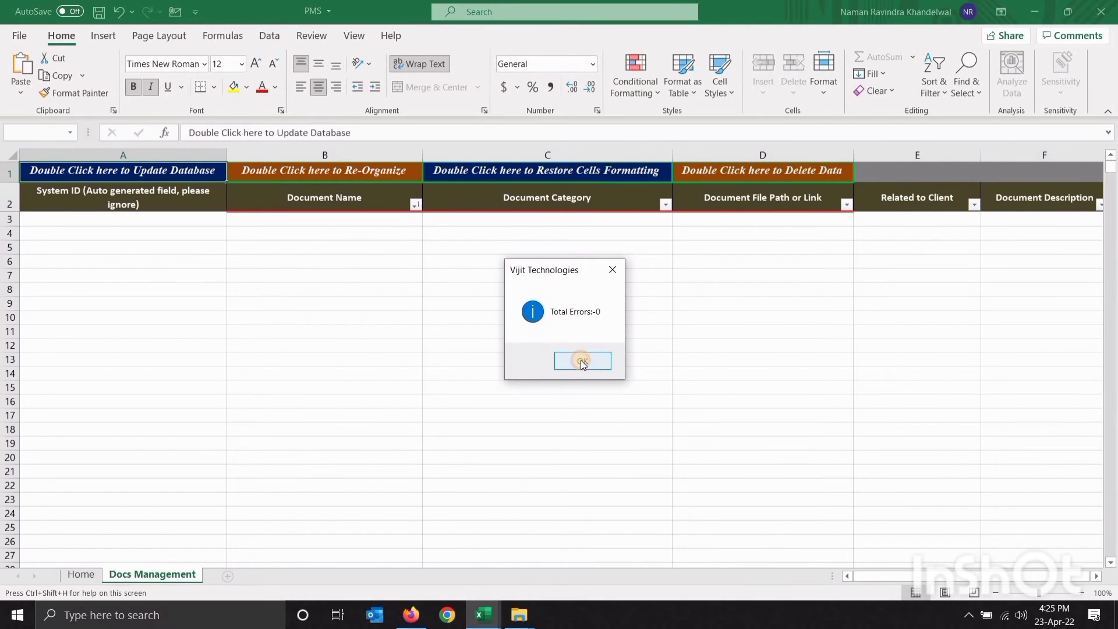
click(582, 361)
click(581, 361)
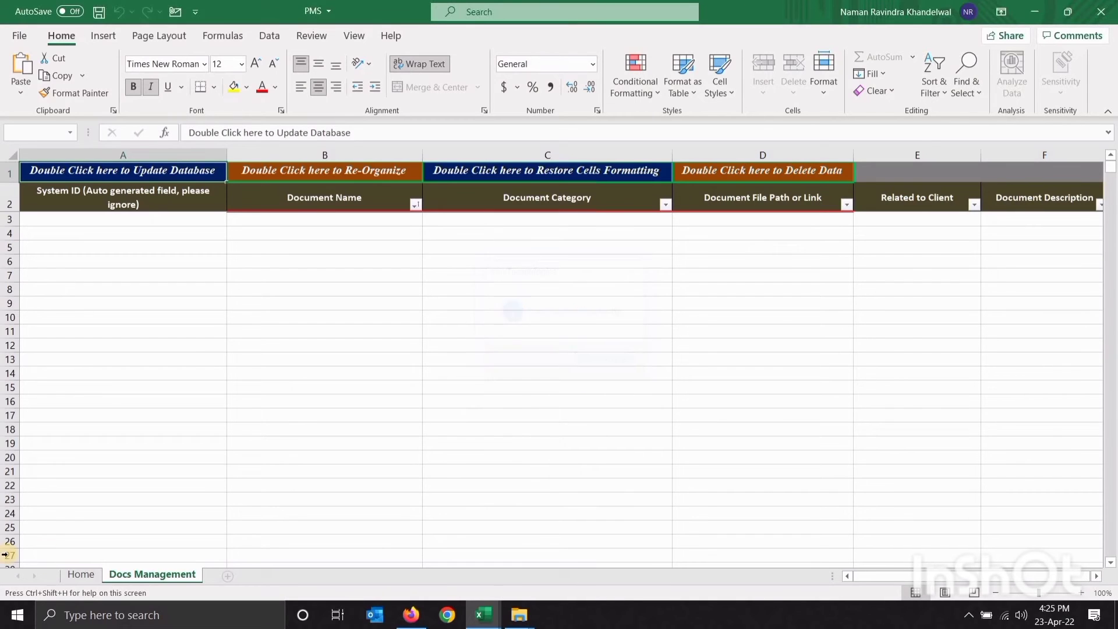
From the Home sheet, open the blank Recurring Tasks entry sheet
click(80, 574)
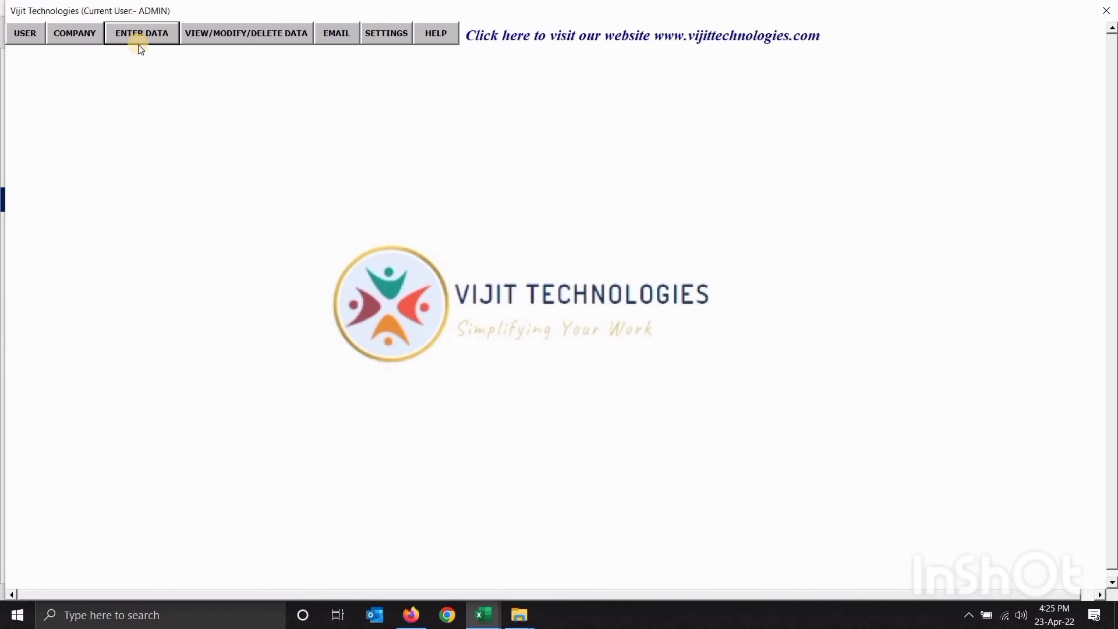
click(138, 40)
click(214, 270)
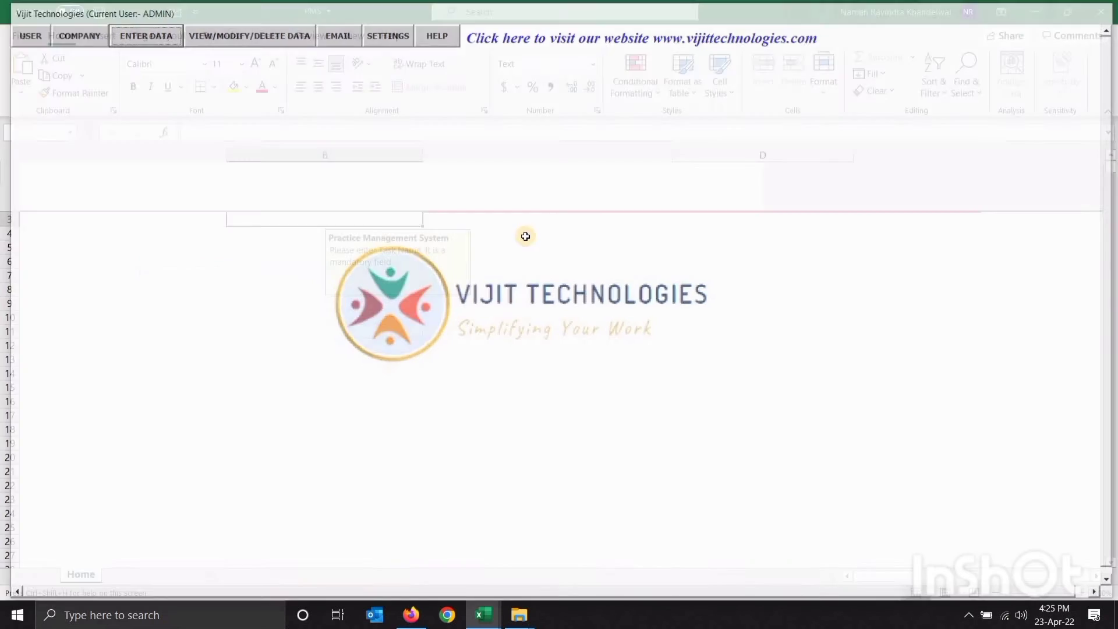
click(525, 235)
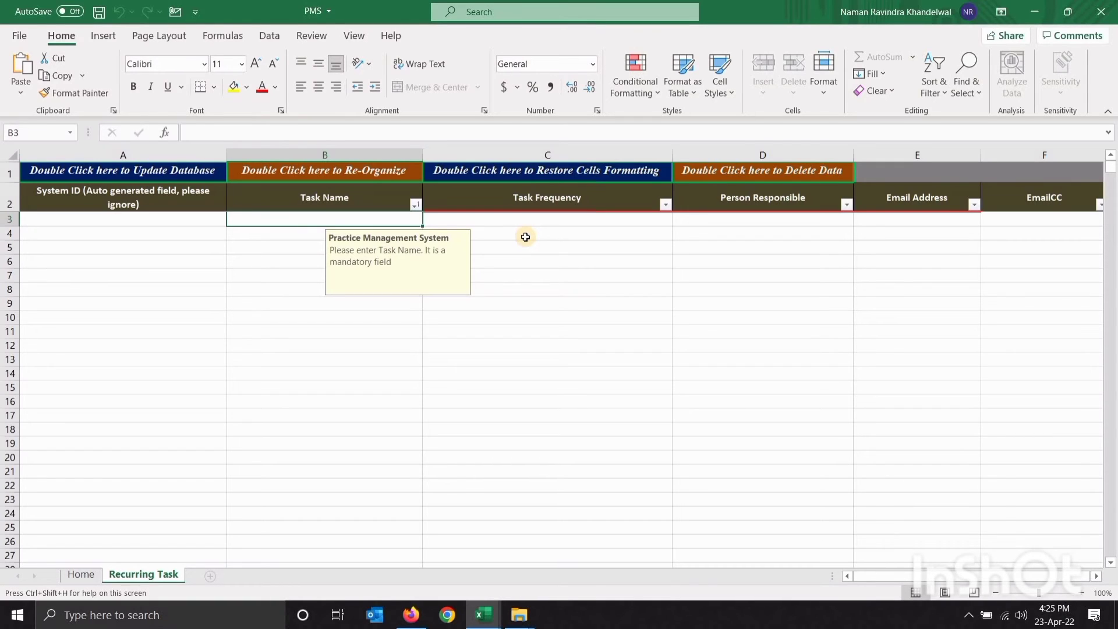
Add the task FILE TDS RETURNS with Quarterly frequency
text(FILE)
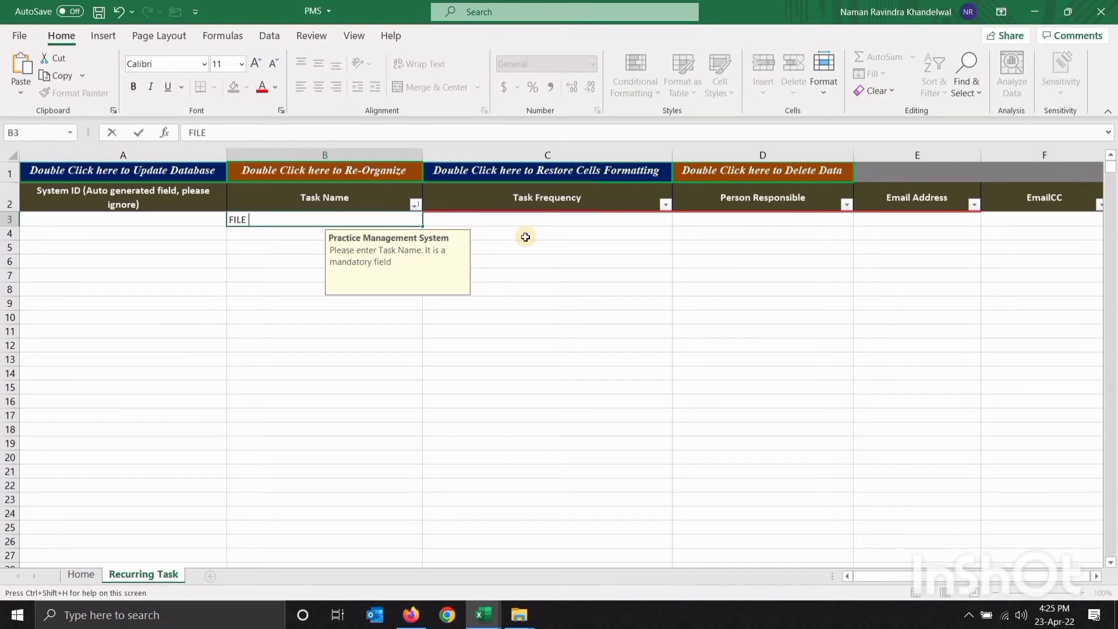
text( TDS RETURNS)
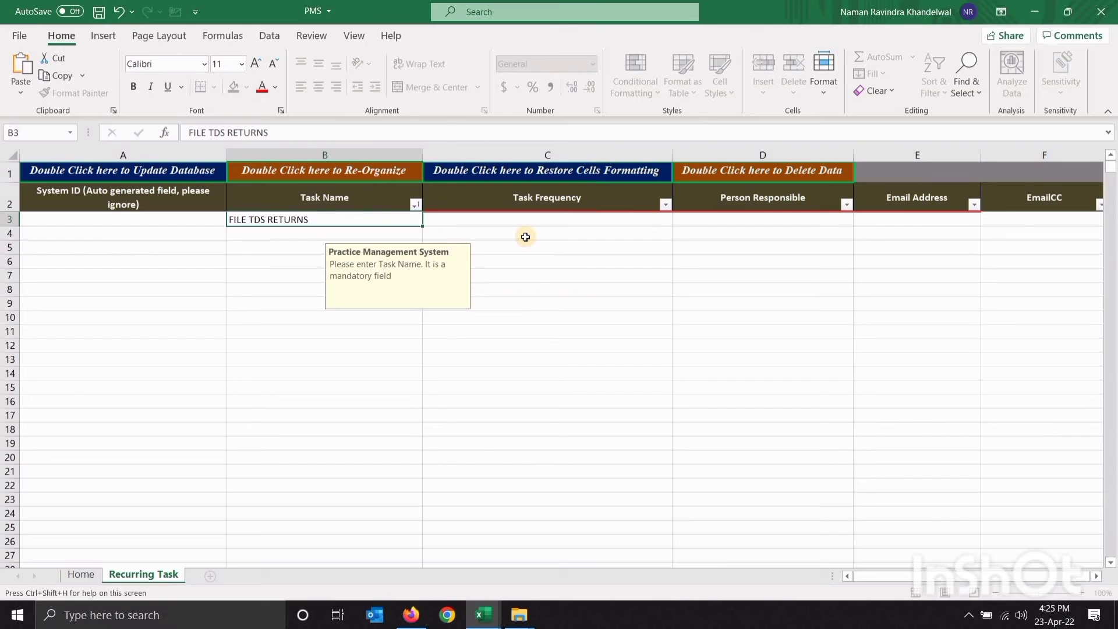
key(Tab)
key(alt+Down)
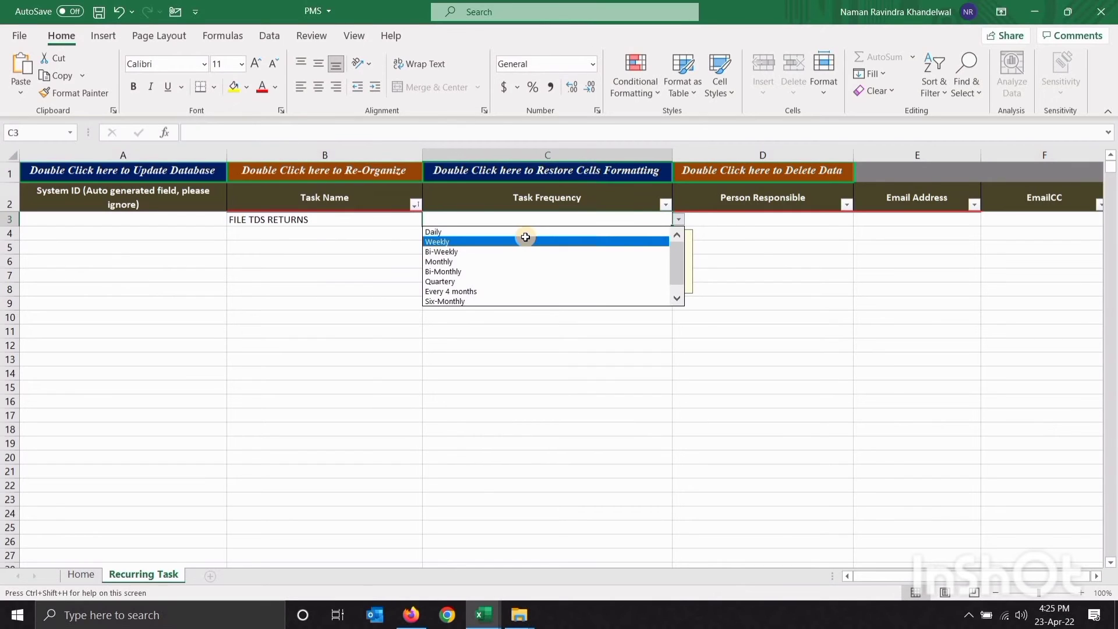
key(Down)
key(Down)
key(Down)
key(Down)
key(Up)
key(Up)
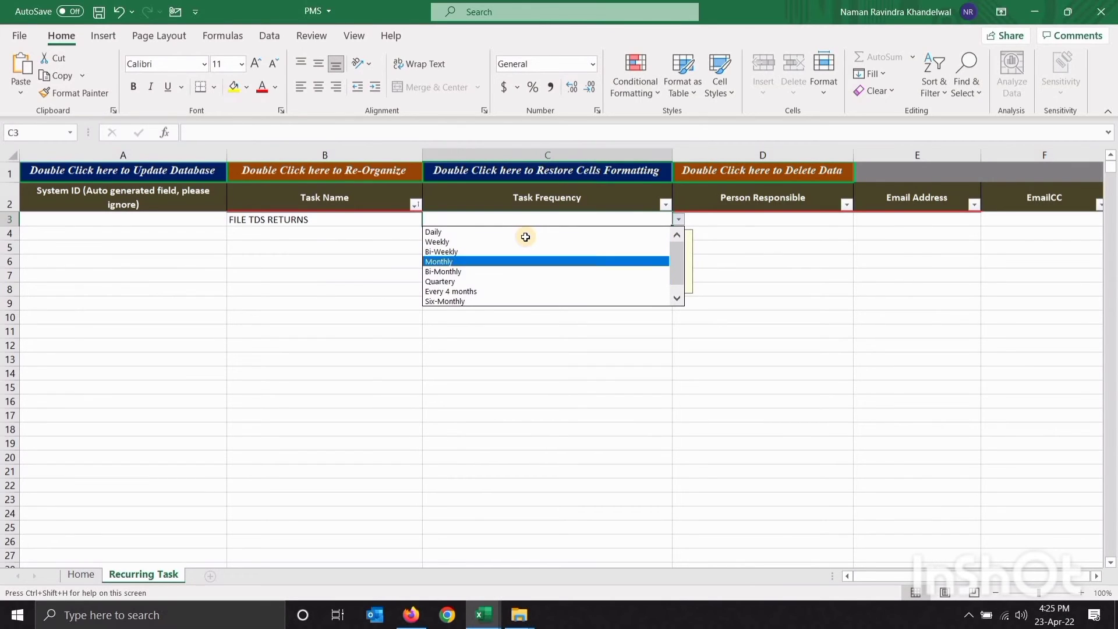
key(Down)
key(Down)
key(Return)
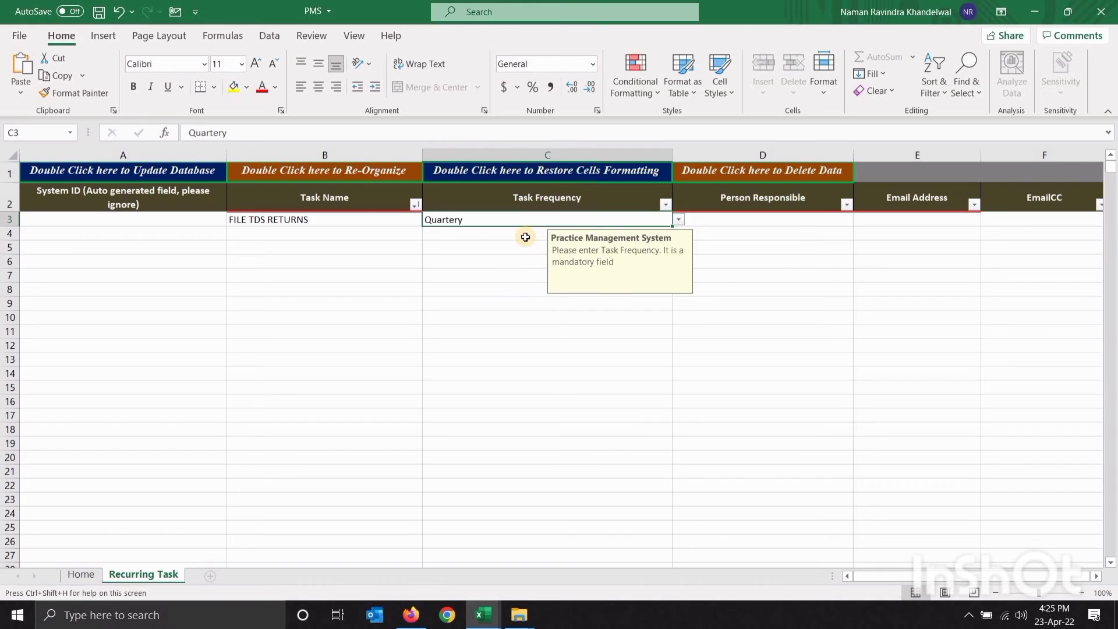
key(Tab)
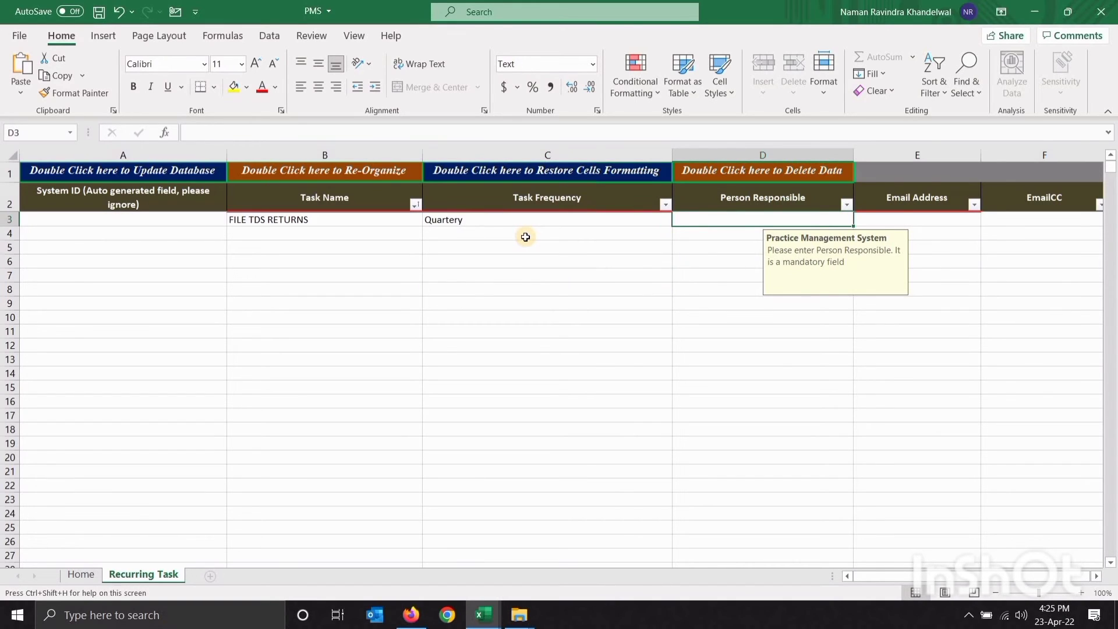
Enter the responsible person's name and their e-mail address
text(SUNIL)
key(Tab)
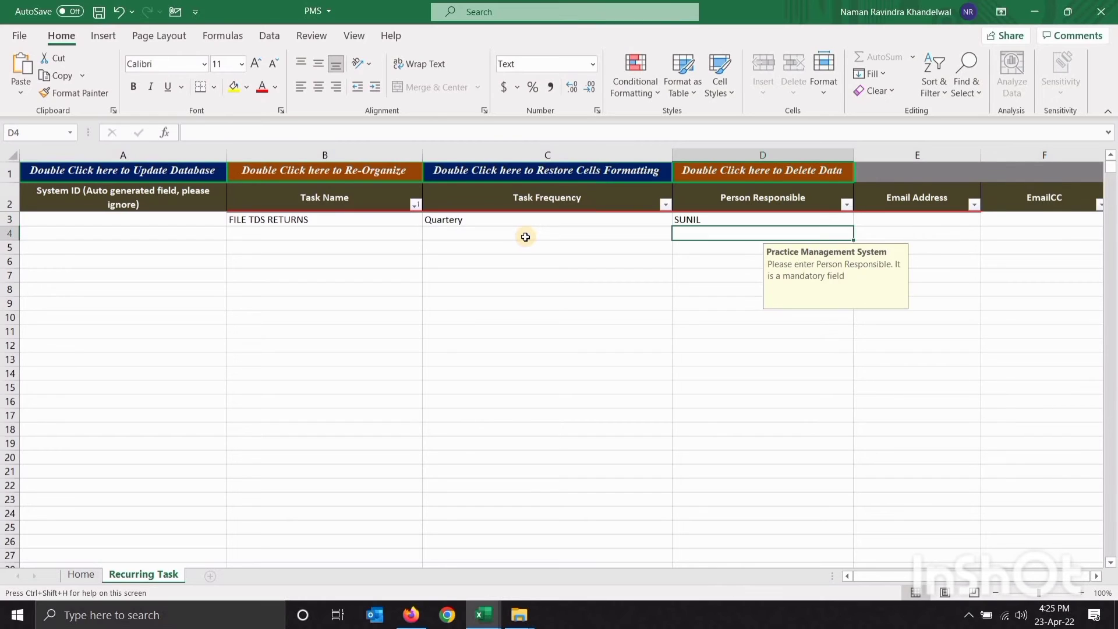
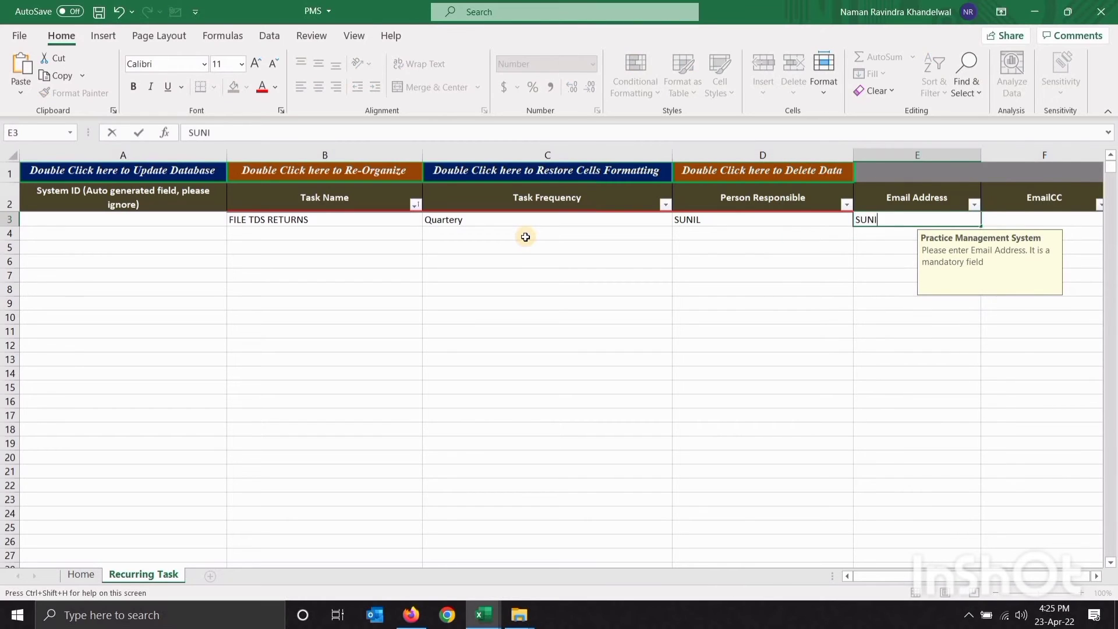
key(Return)
key(Tab)
key(Tab)
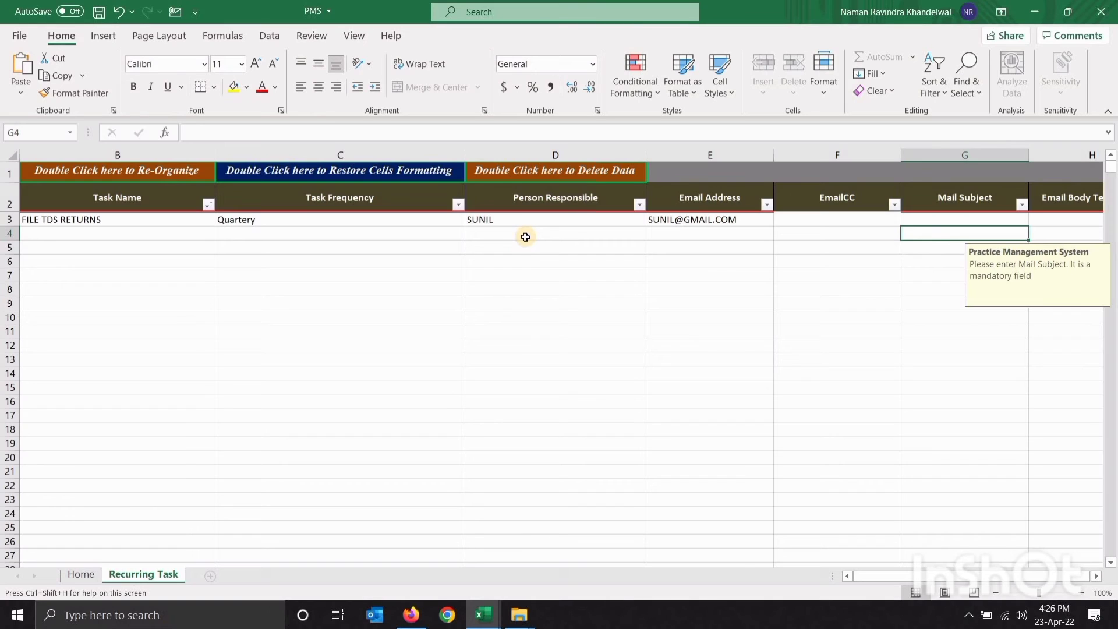
Set the mail subject to FOLLOW UP and a first body line asking about the status
key(Up)
key(Tab)
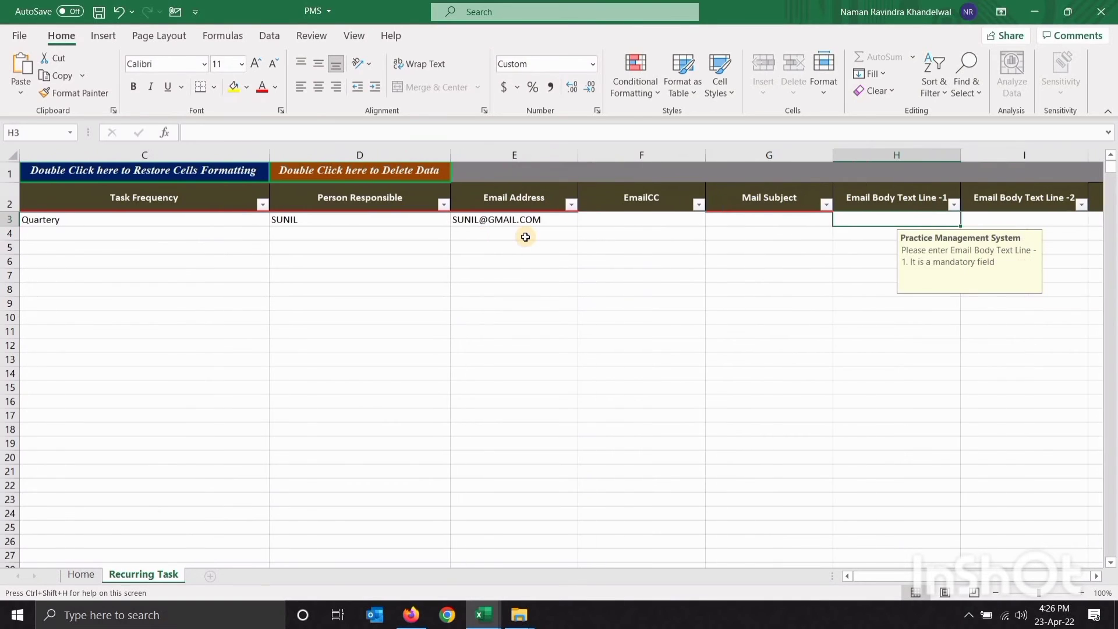
key(shift+Tab)
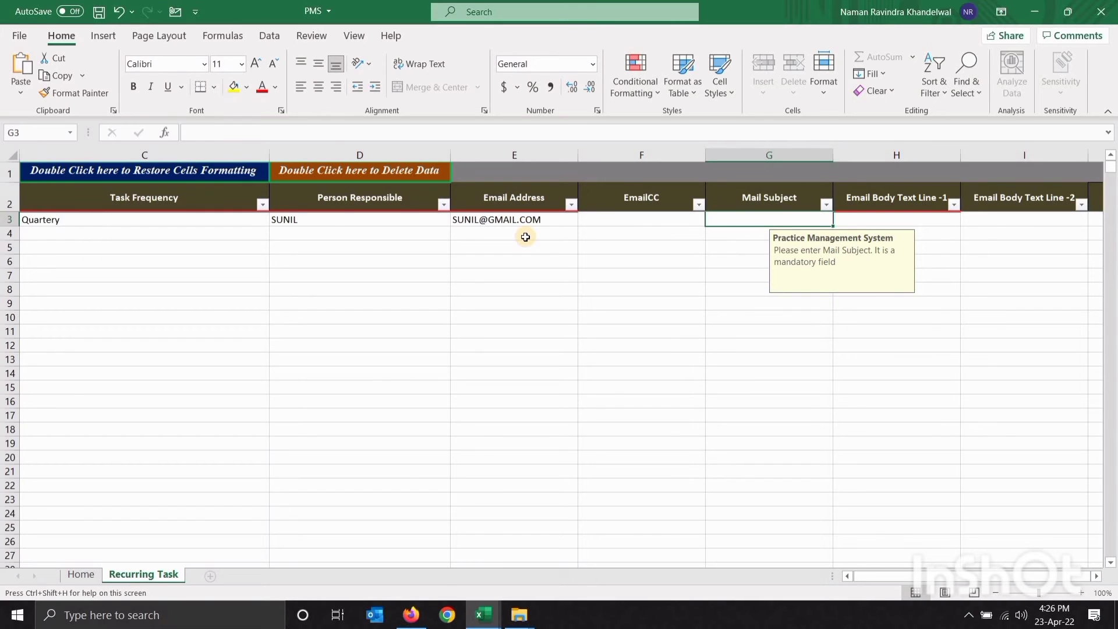
text(FOLLOW UP)
key(Tab)
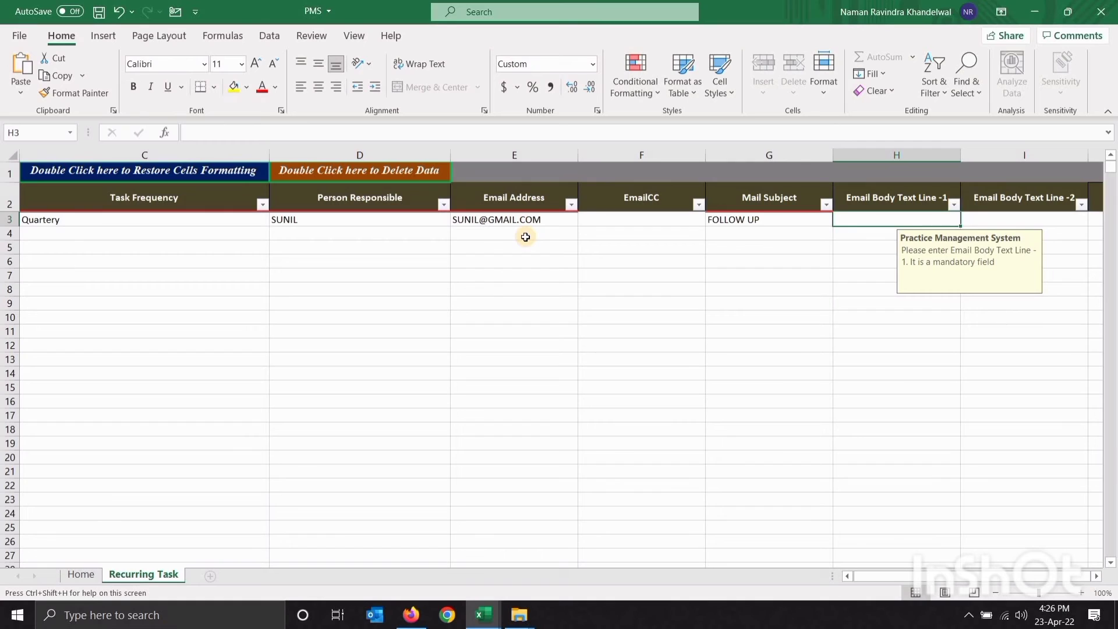
text(WHAT IS THE )
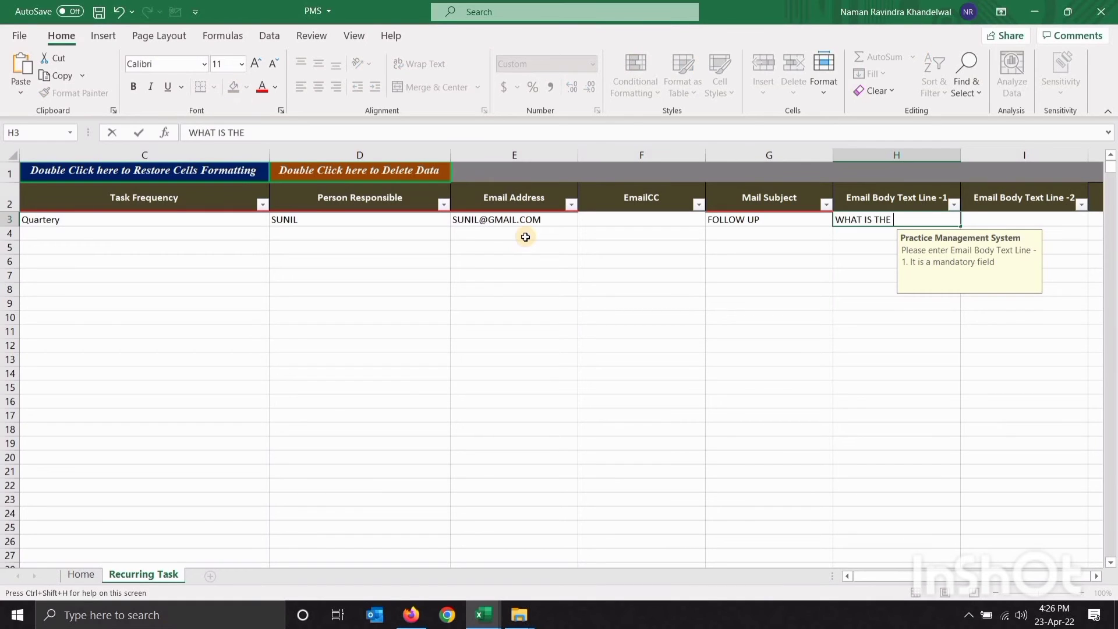
text(SATAU)
key(BackSpace)
key(BackSpace)
key(BackSpace)
text(TATUS OF TH)
key(Return)
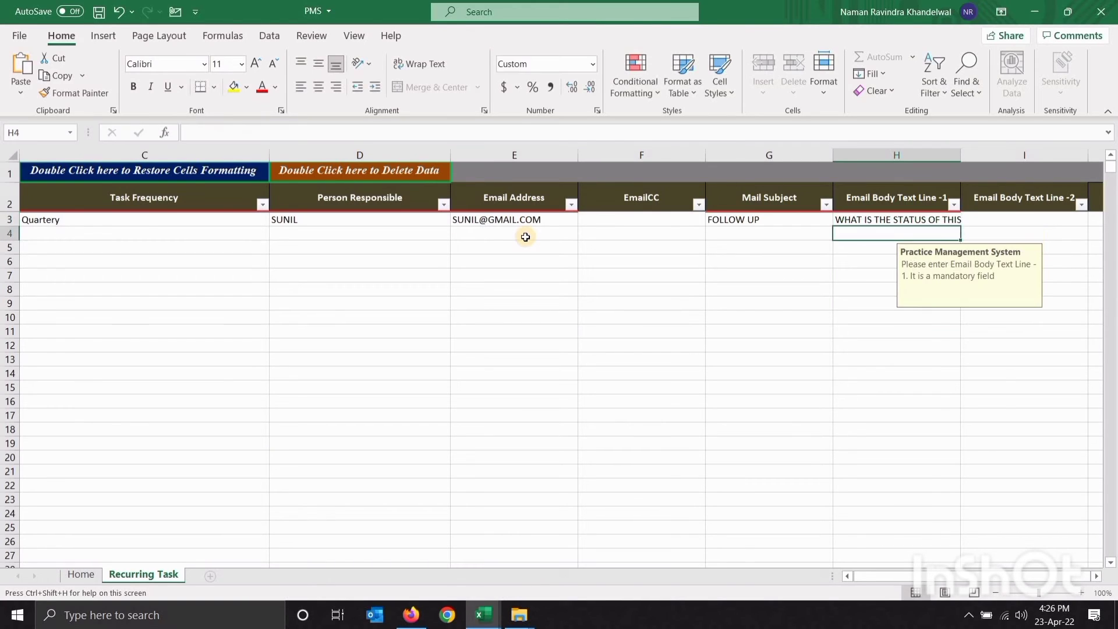
key(Up)
key(Right)
key(Right)
key(Right)
key(Left)
key(Left)
key(Left)
key(Left)
key(Left)
key(Left)
key(Left)
key(Left)
key(Left)
key(Left)
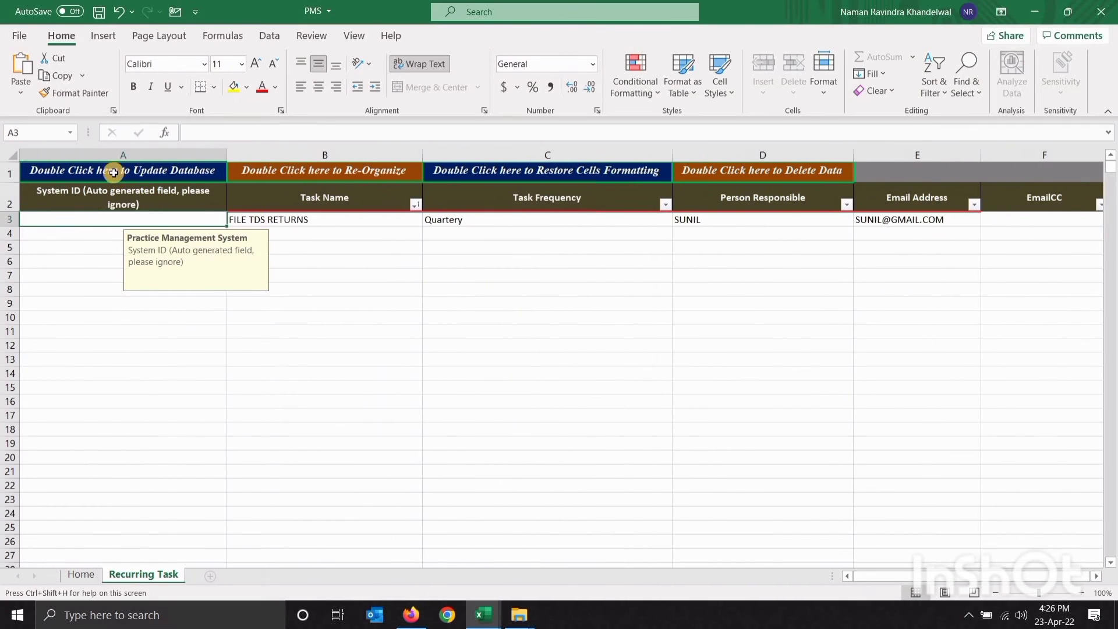
Save FILE TDS RETURNS to the database with zero errors, then list the view/modify record types
double_click(114, 173)
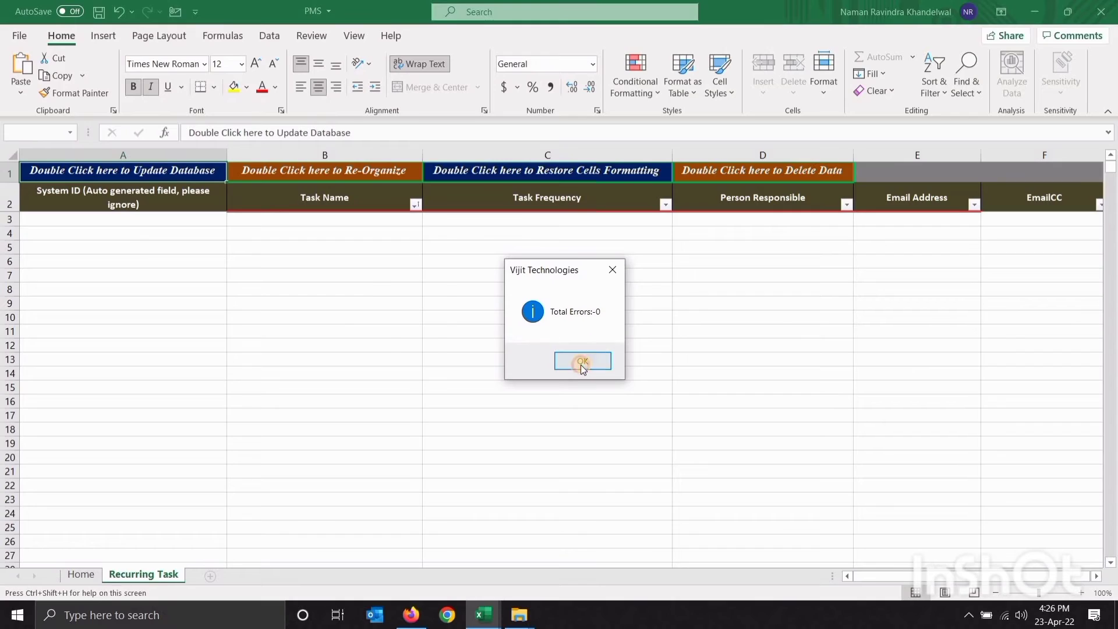
click(583, 361)
click(152, 38)
click(124, 94)
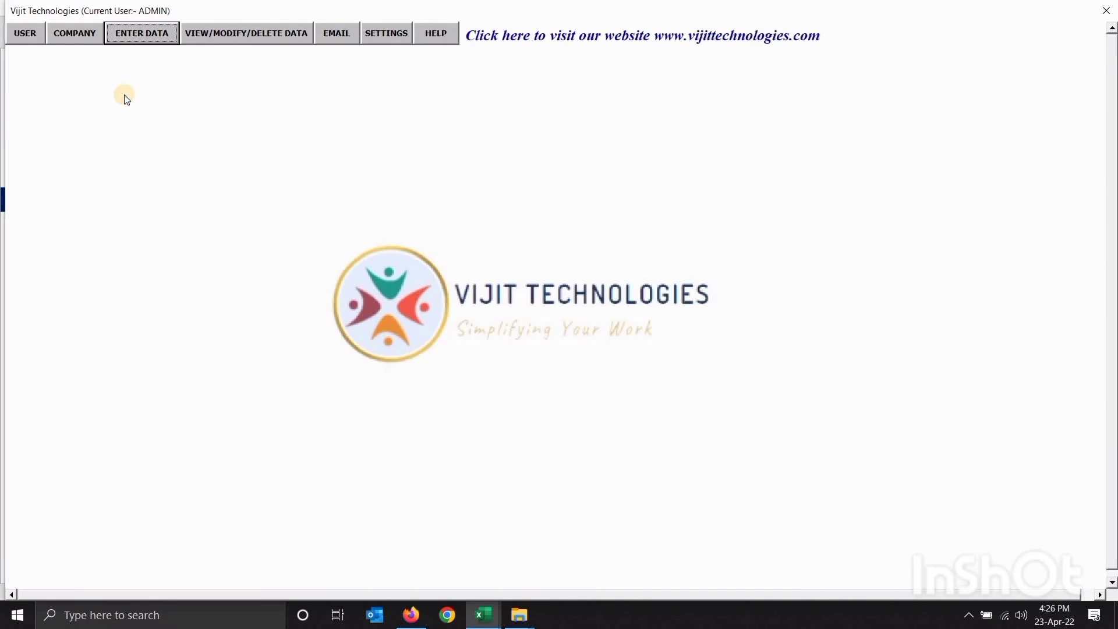
click(227, 37)
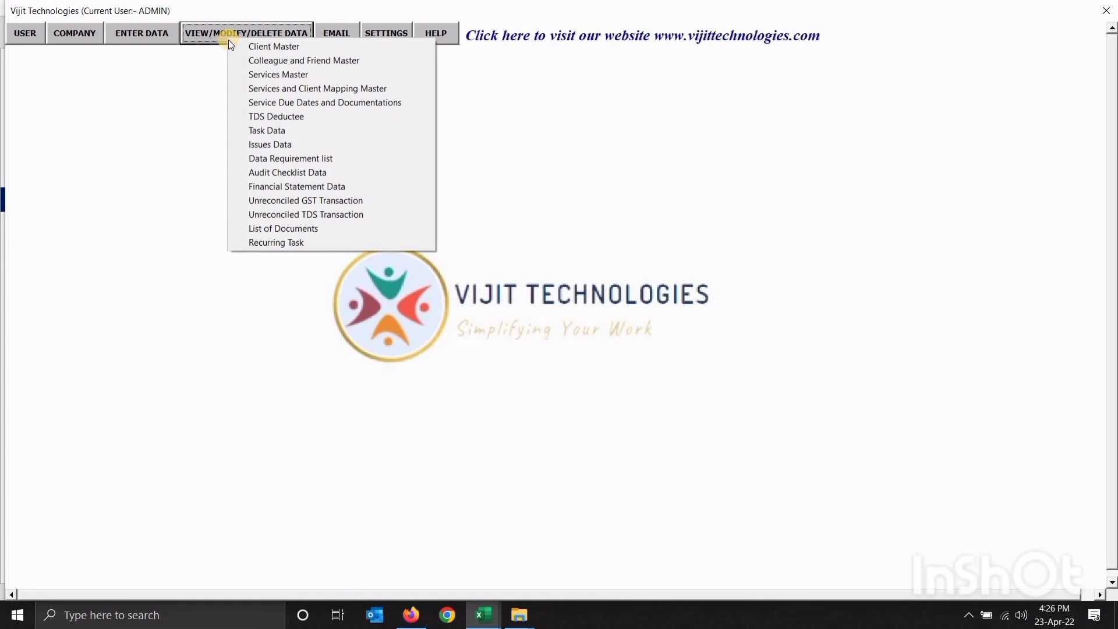
Edit the FILE TDS RETURNS recurring task to Monthly frequency and update the database
click(320, 243)
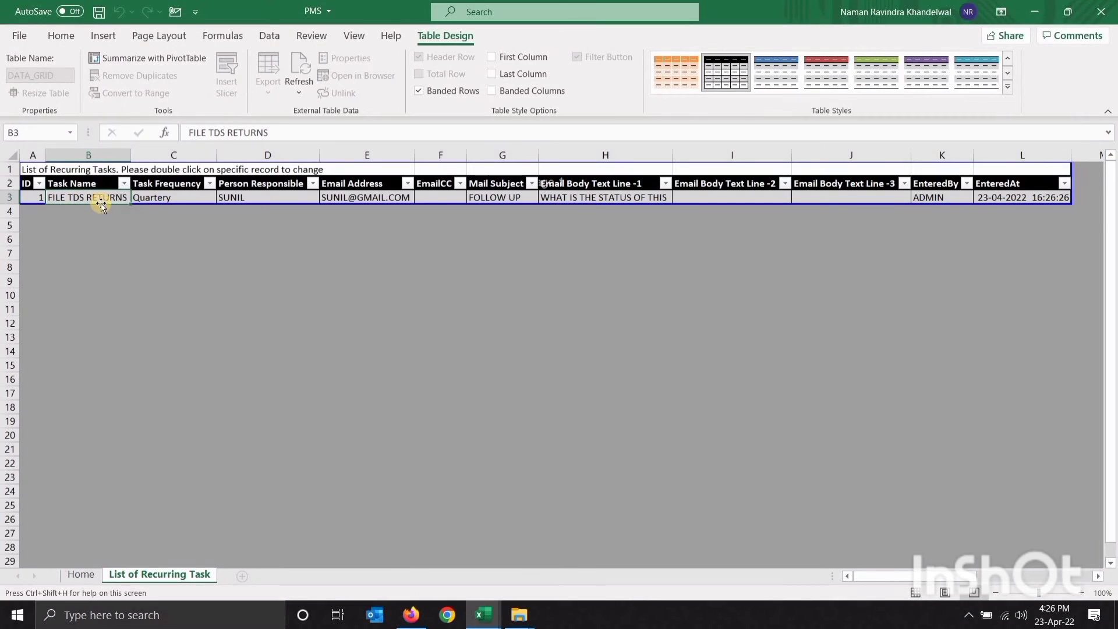
double_click(98, 198)
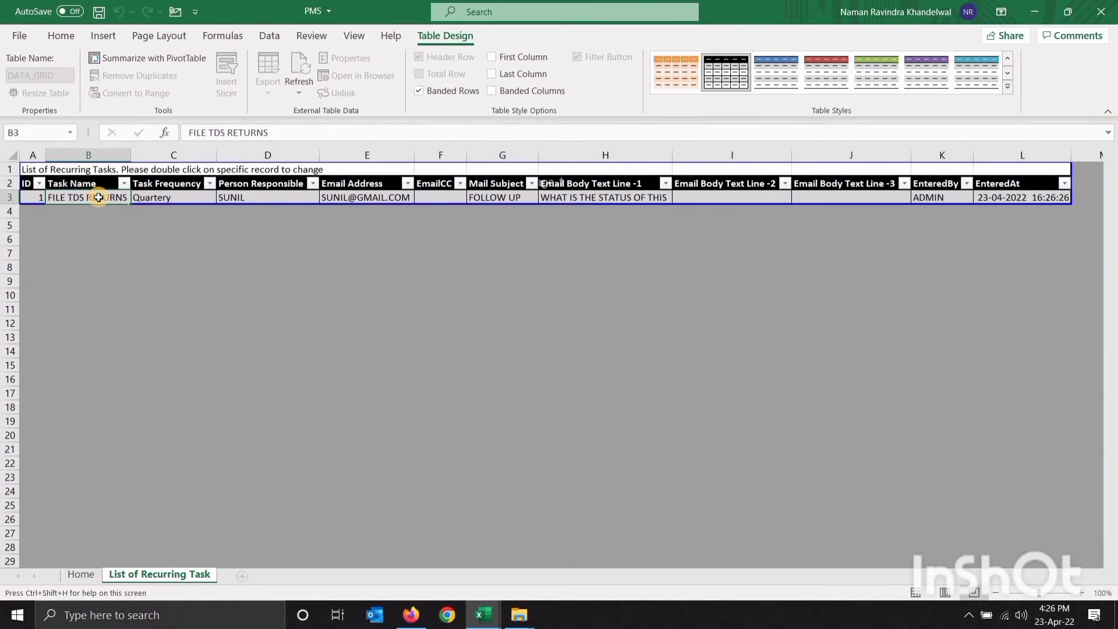
key(Tab)
key(Tab)
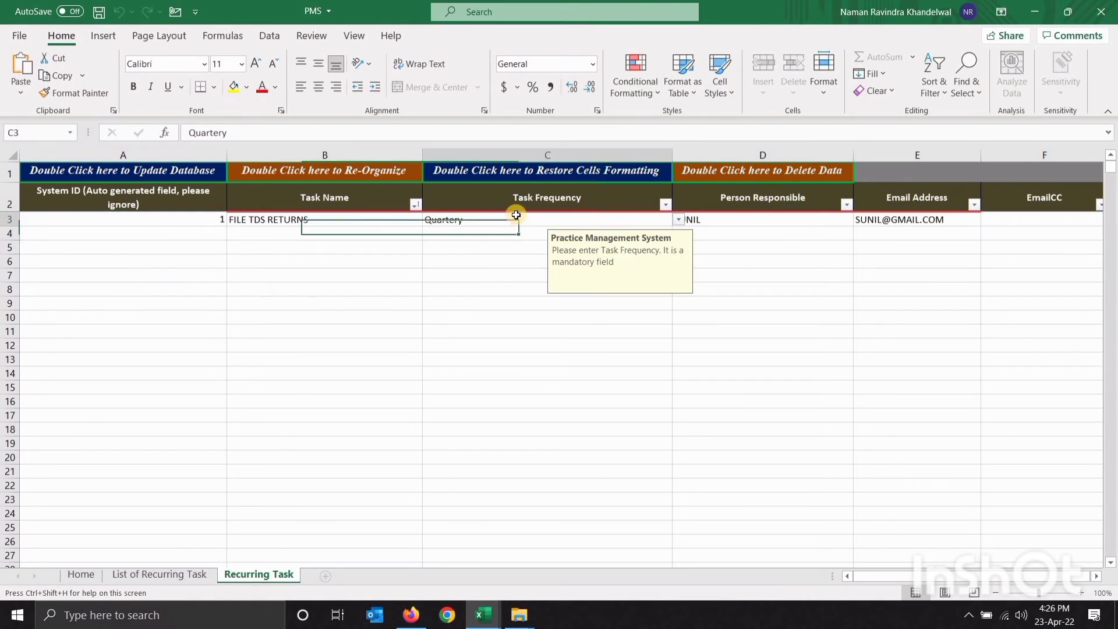
click(679, 220)
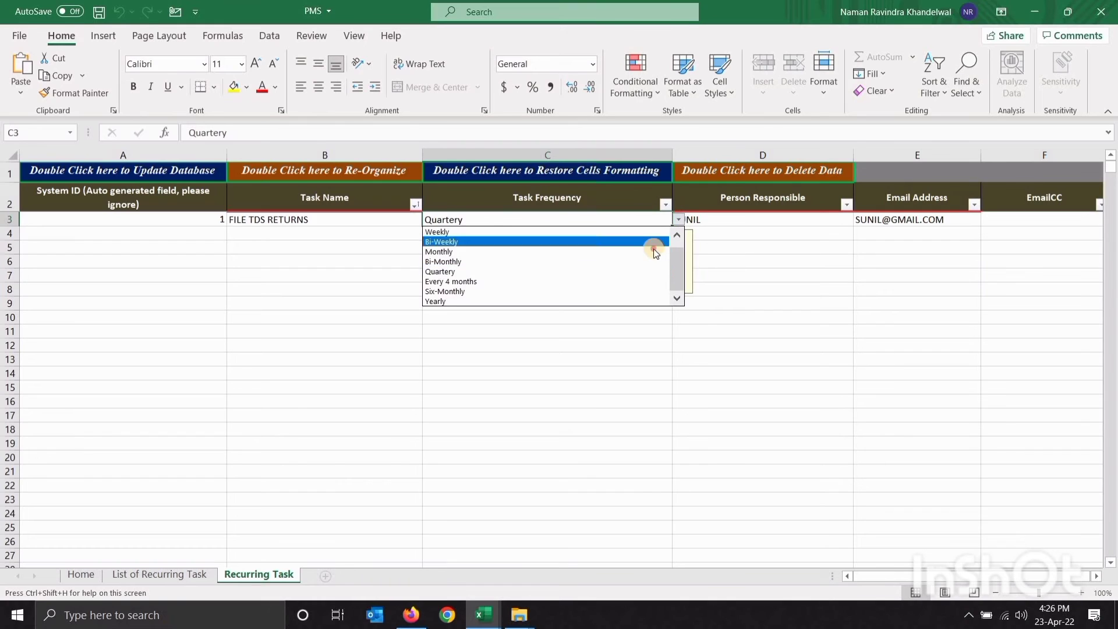
key(Escape)
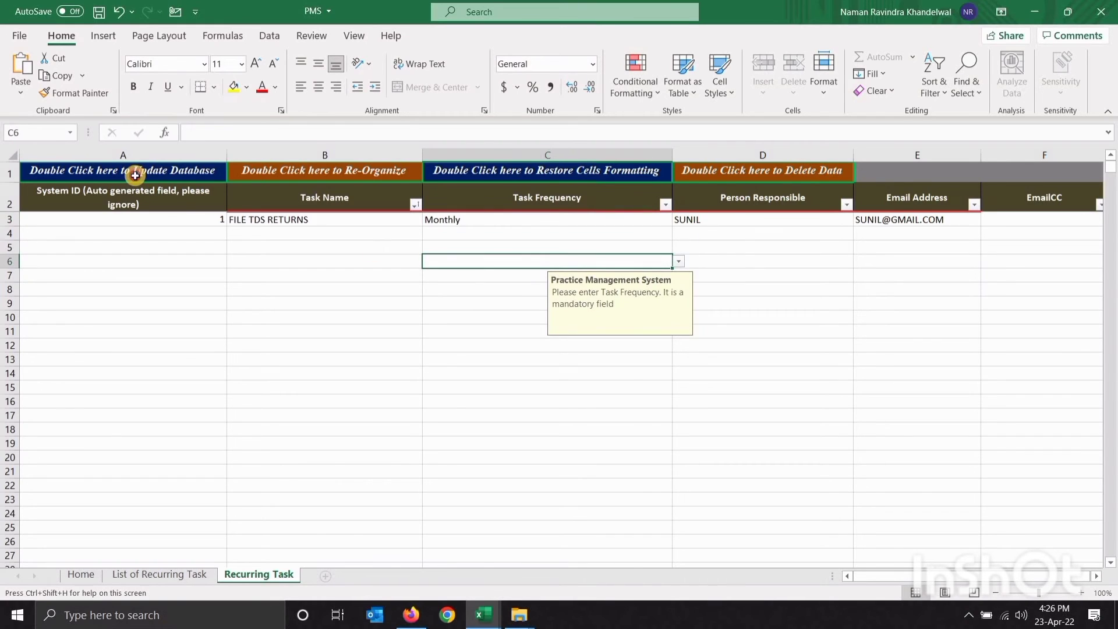
click(135, 175)
double_click(135, 175)
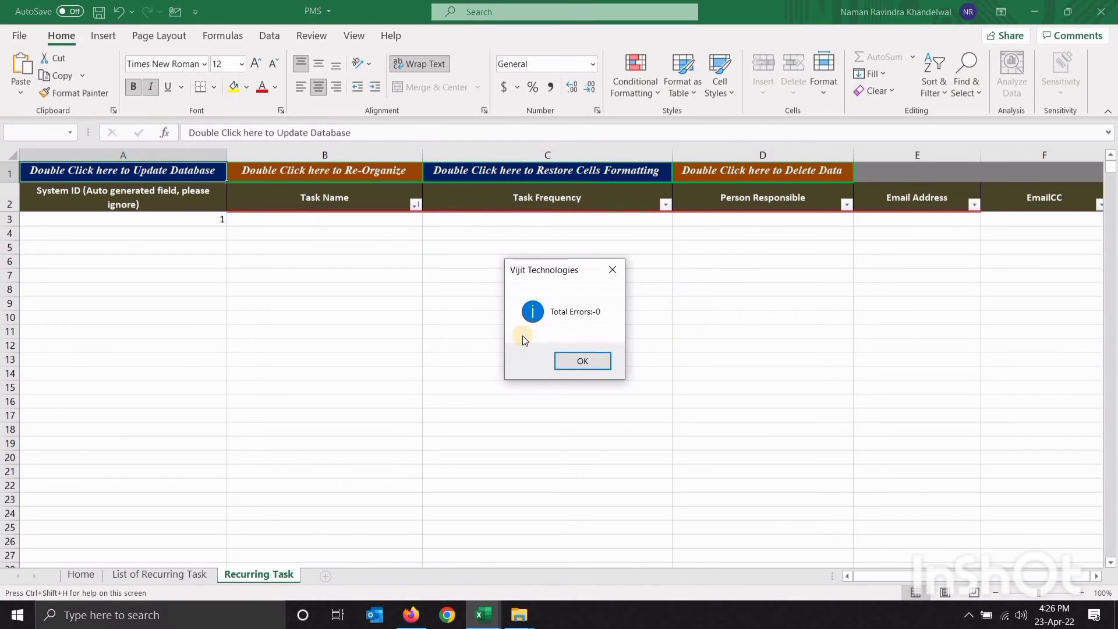
click(585, 359)
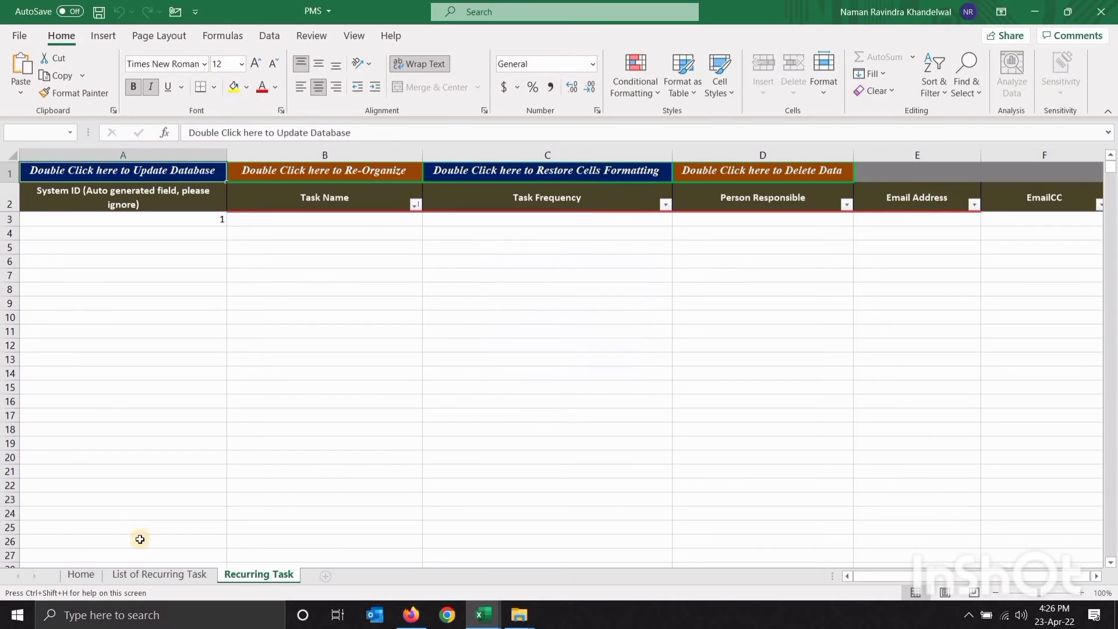
Reopen the recurring task list to confirm FILE TDS RETURNS now shows Monthly
click(96, 575)
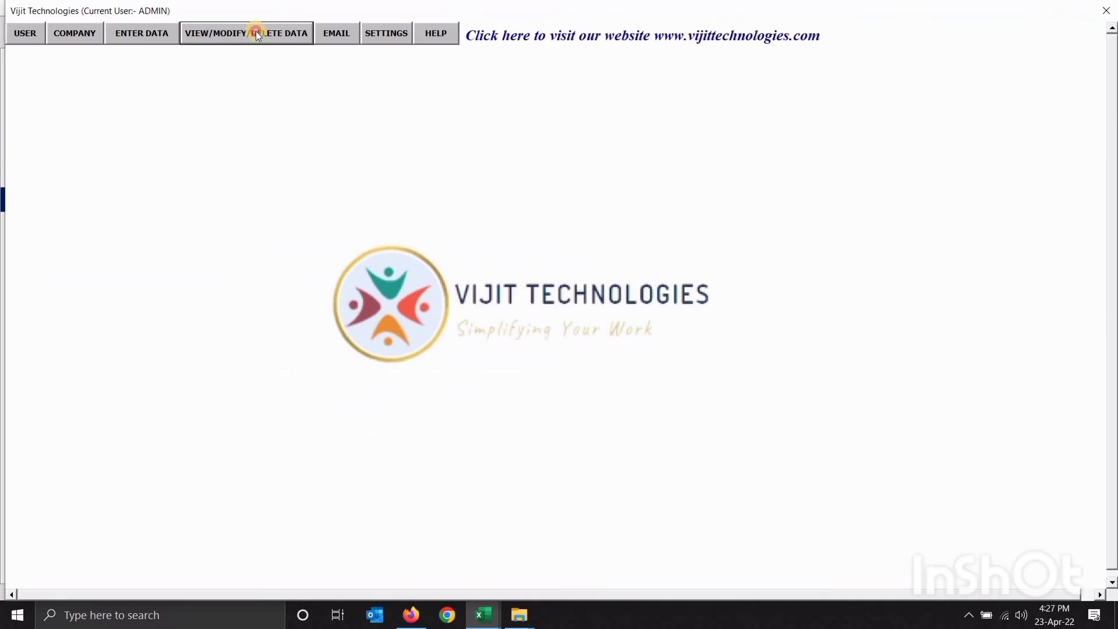
click(256, 33)
click(355, 235)
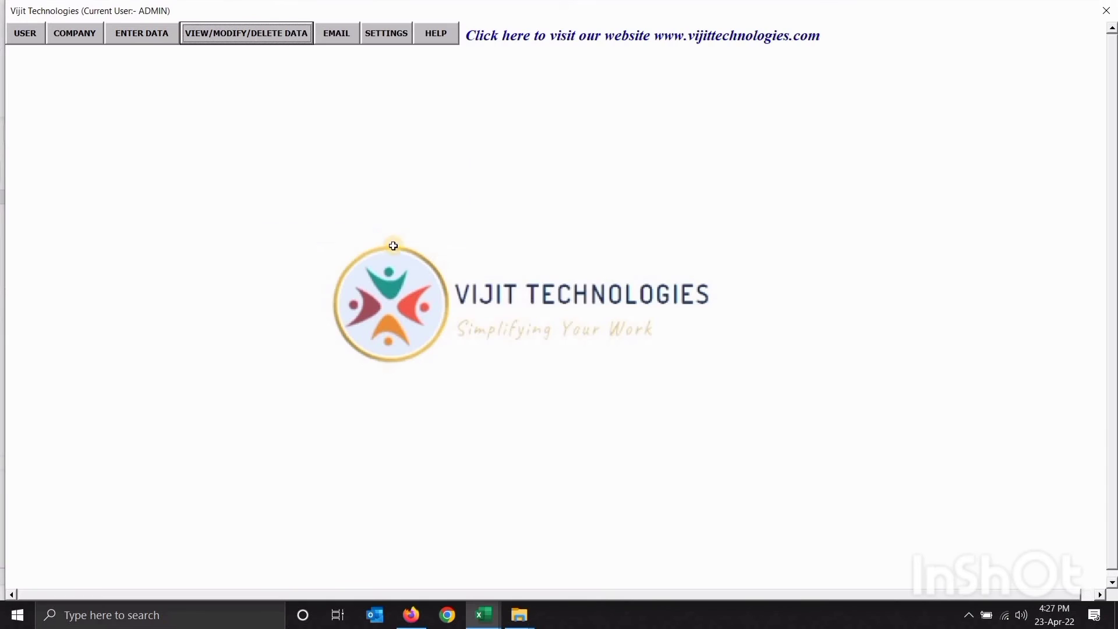
click(180, 198)
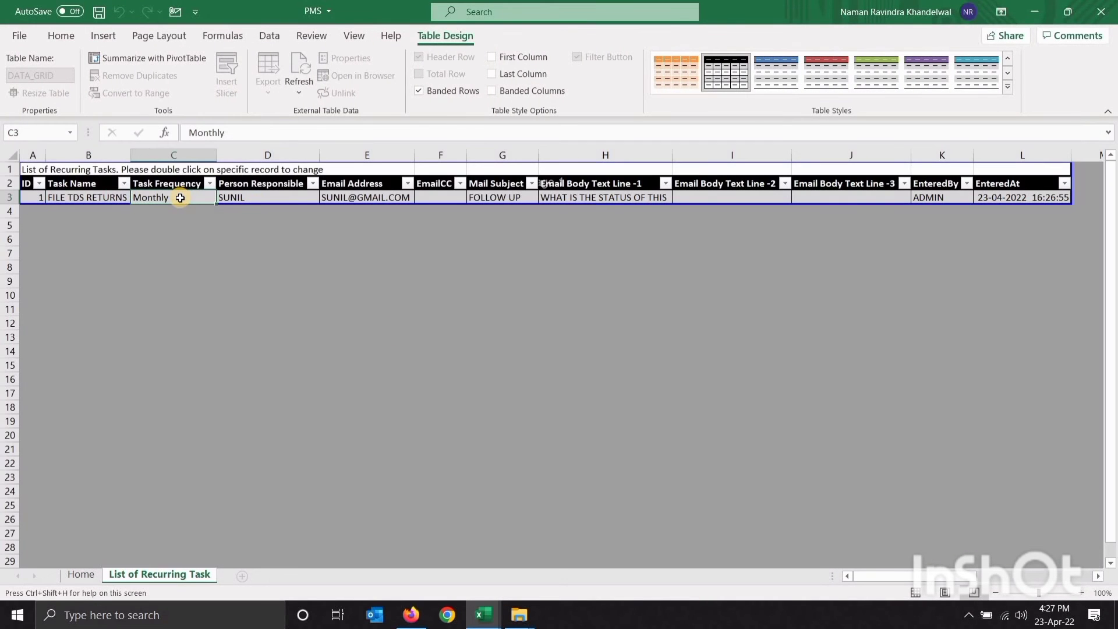
click(82, 574)
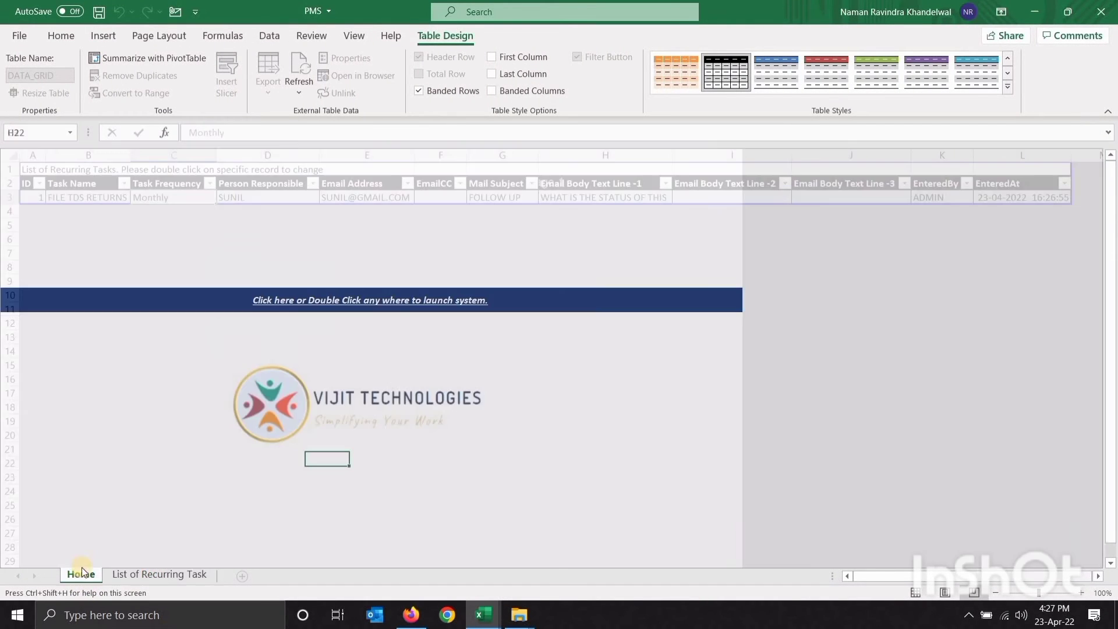
Open FINANCIAL REPORTS from the list of documents and delete it, confirming both prompts
click(253, 31)
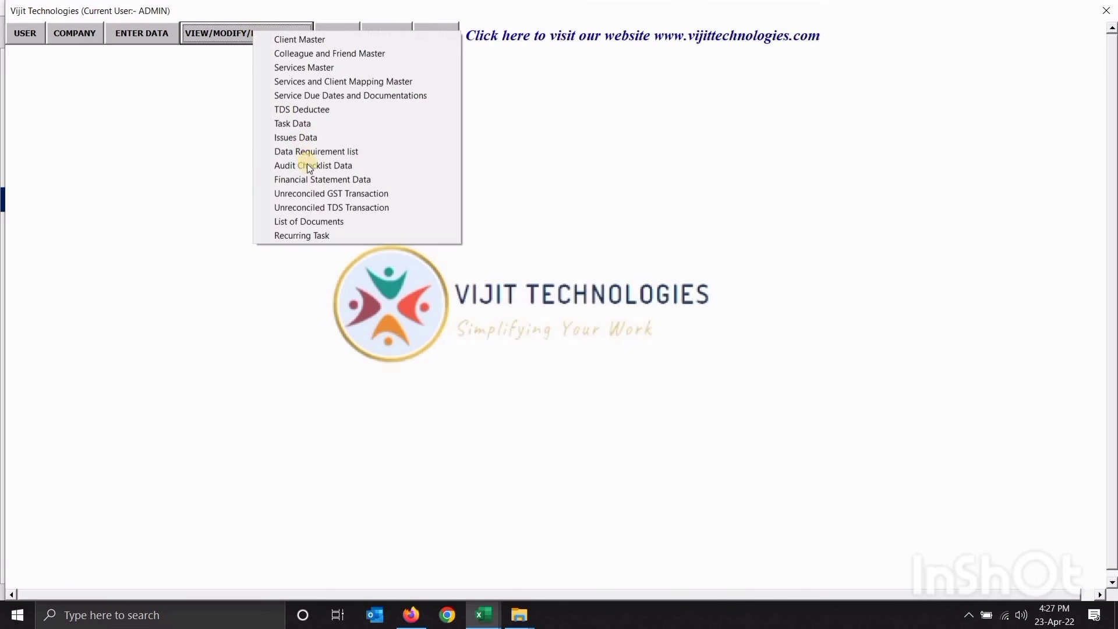
click(324, 222)
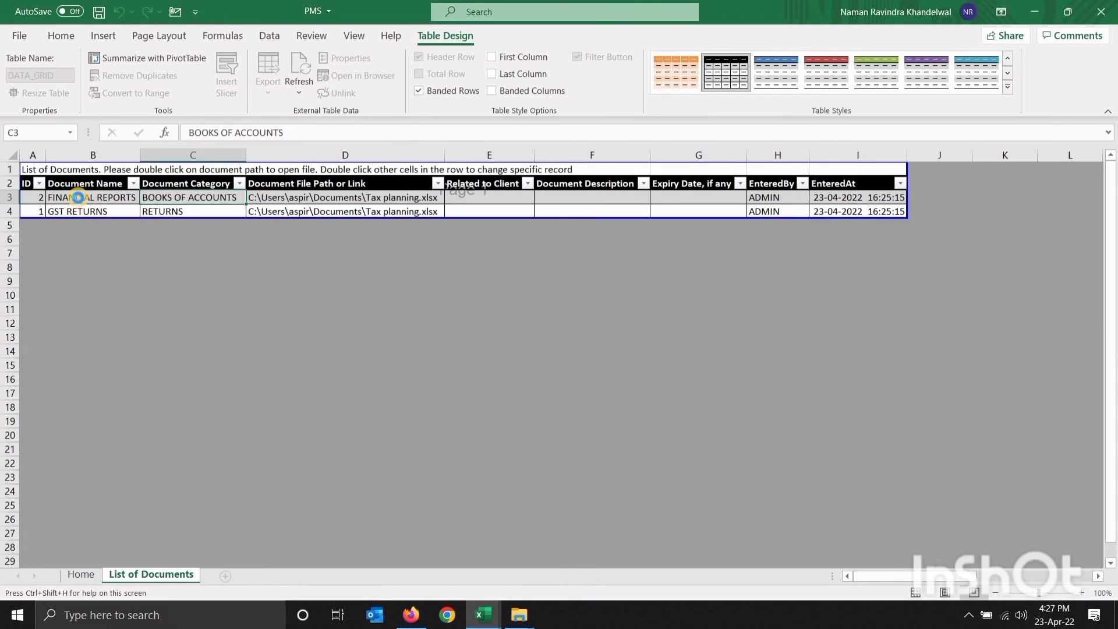
double_click(78, 198)
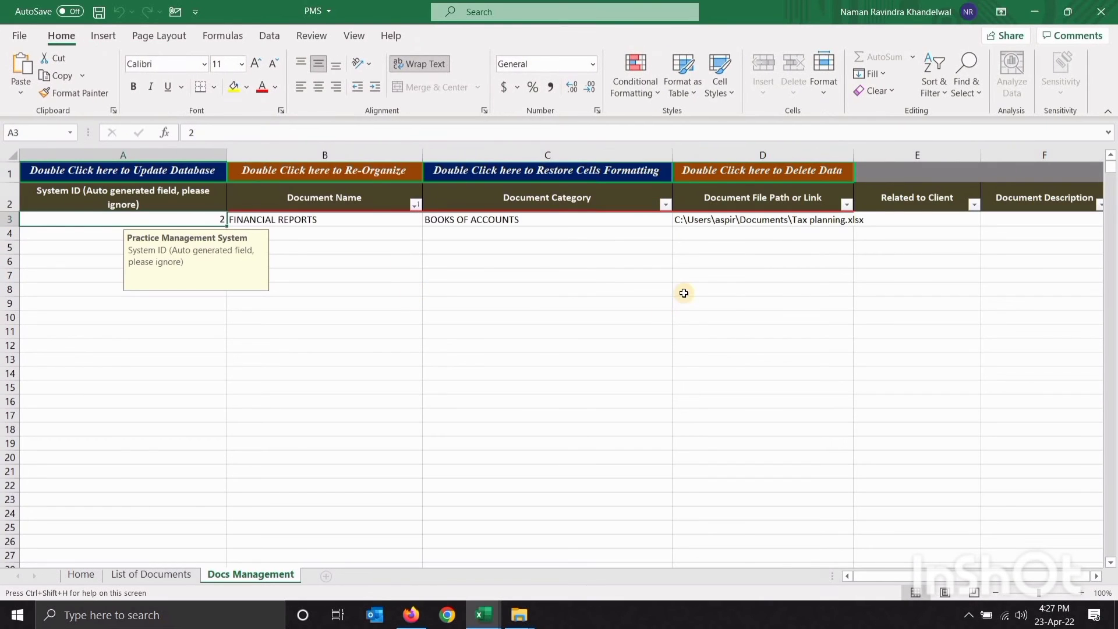
click(298, 222)
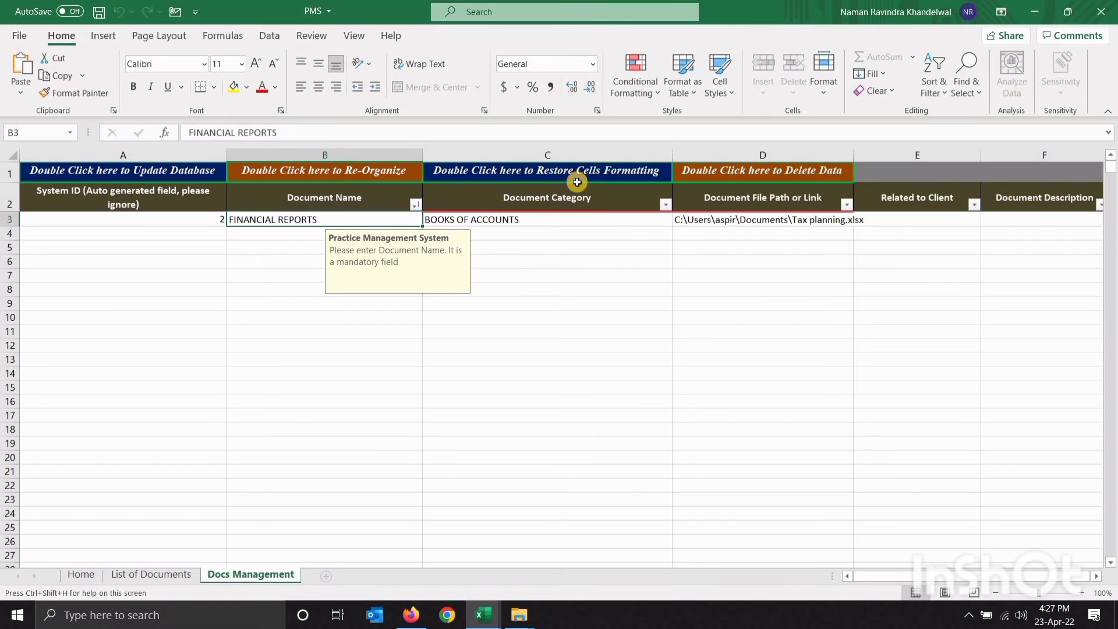
double_click(750, 173)
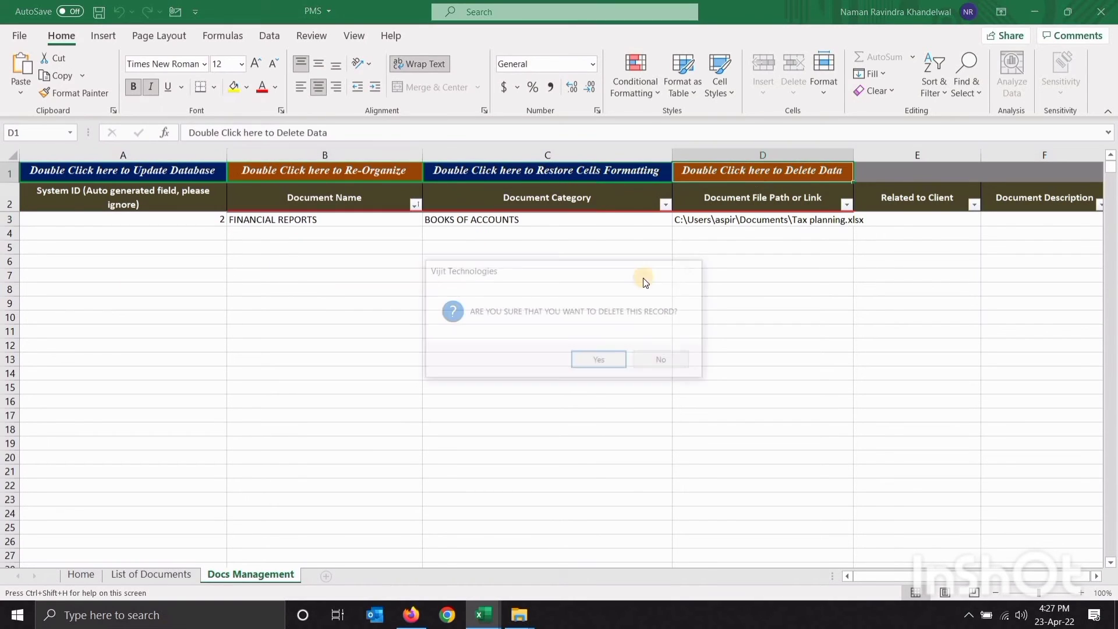
click(597, 361)
click(617, 363)
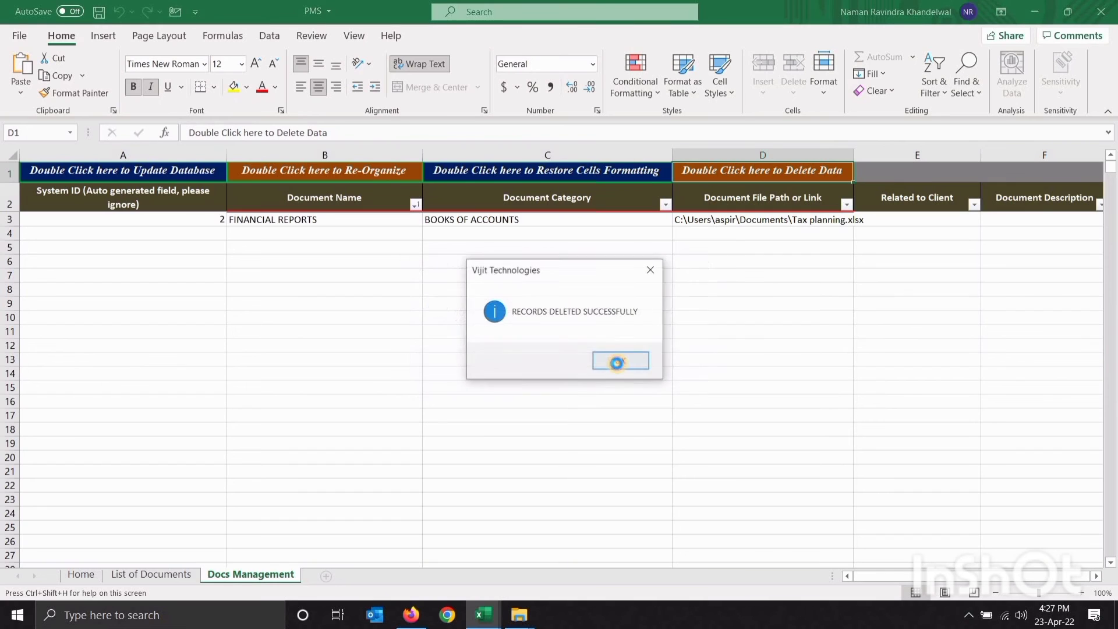
click(617, 362)
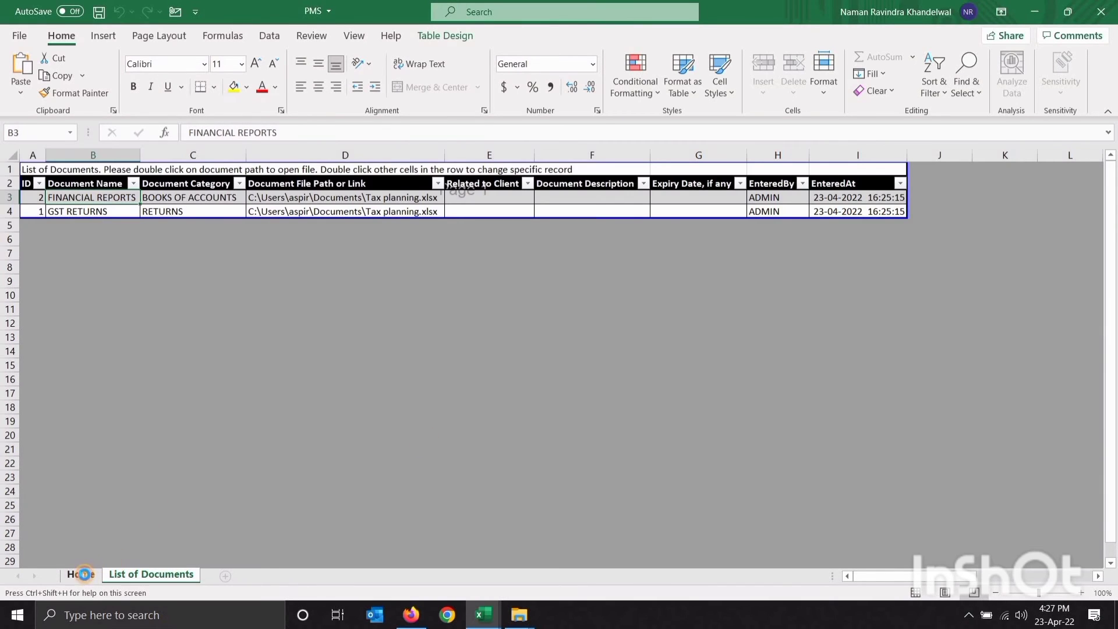
Recheck the list of documents to confirm only GST RETURNS remains
click(84, 575)
click(244, 28)
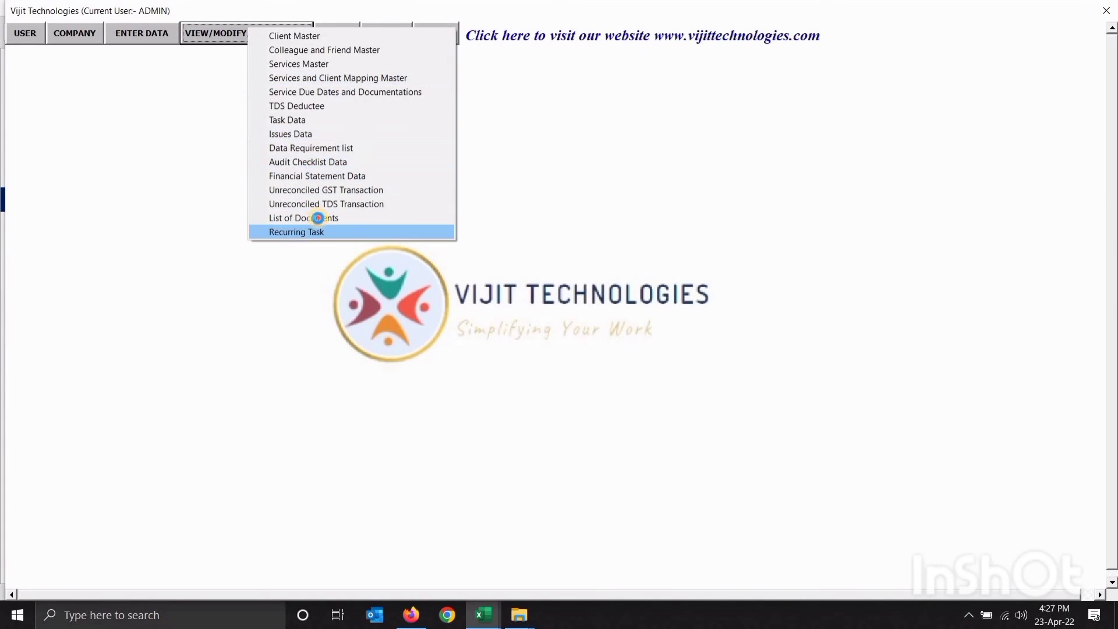
click(317, 218)
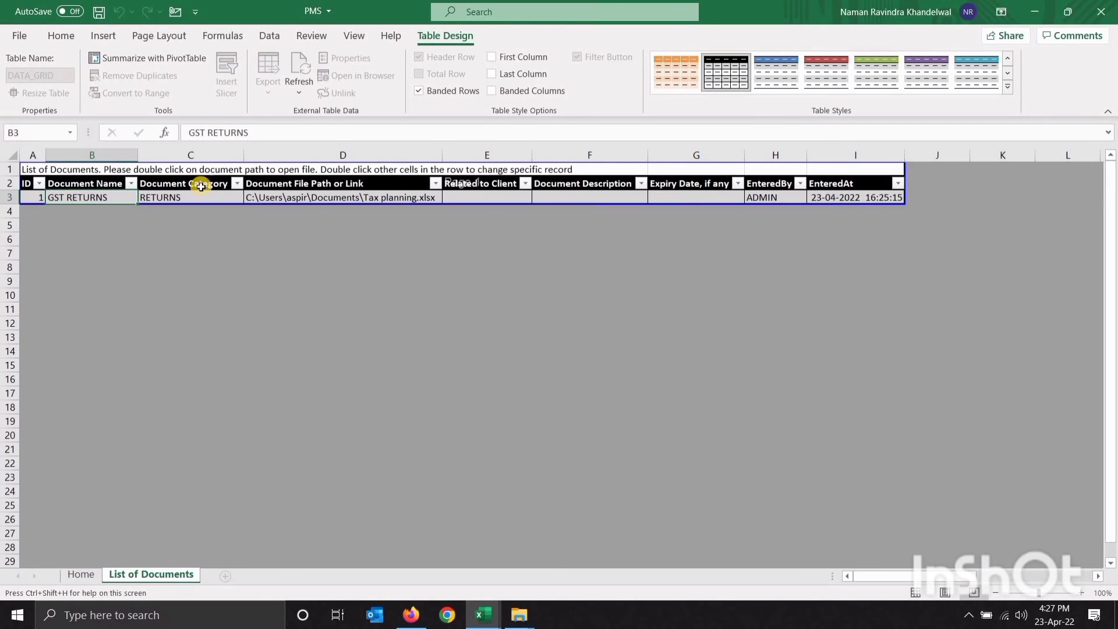
click(81, 575)
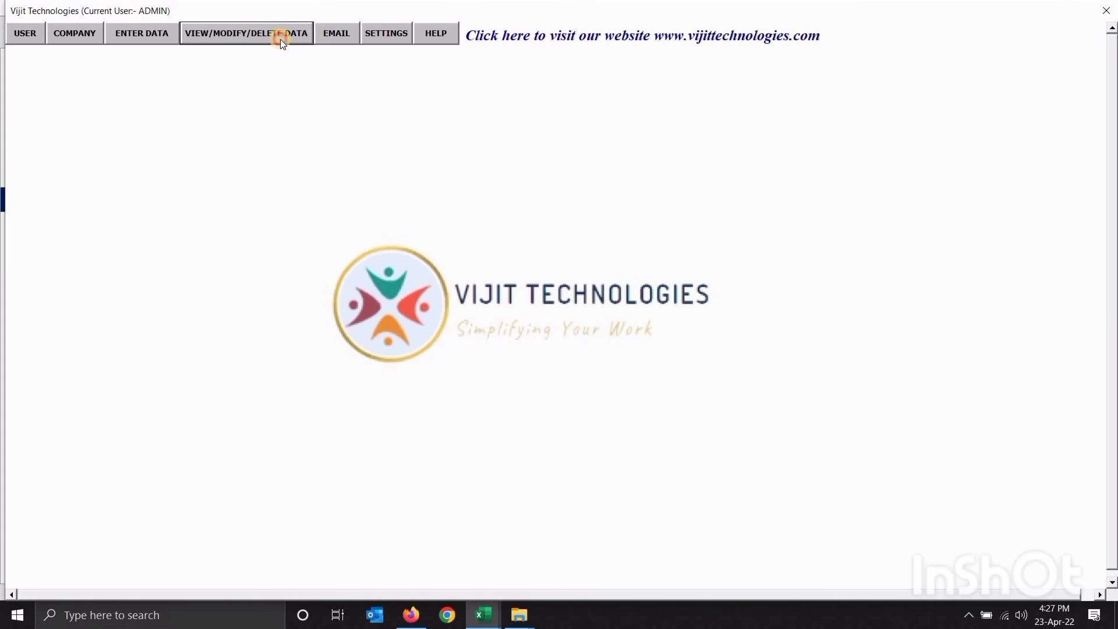
Export the four-service Services Master list to Book2, then close Book2 without saving
click(281, 36)
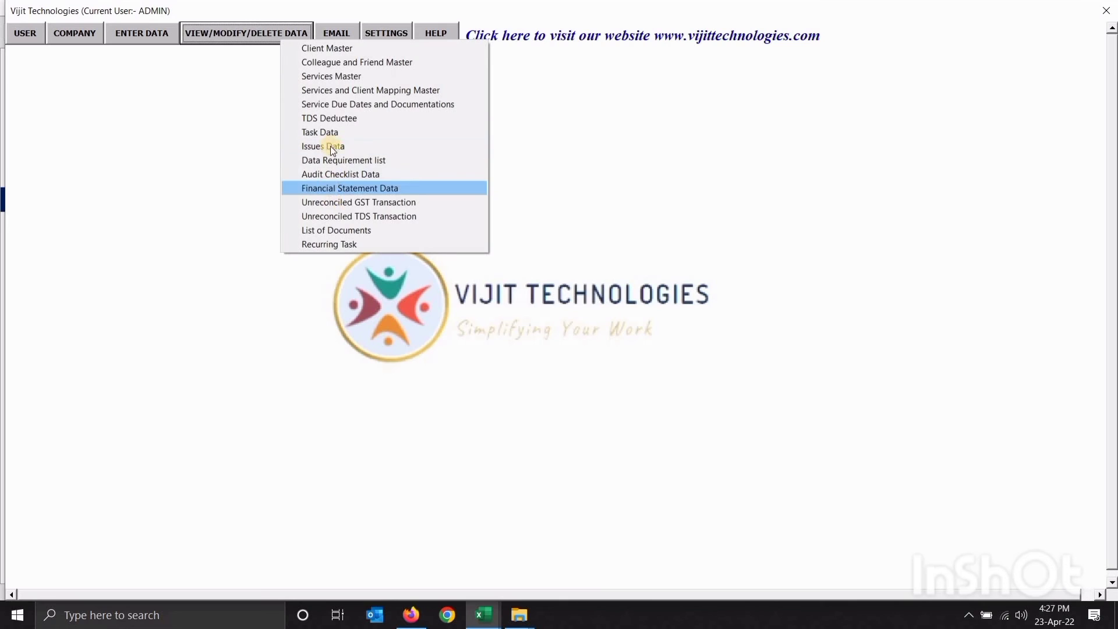
click(319, 77)
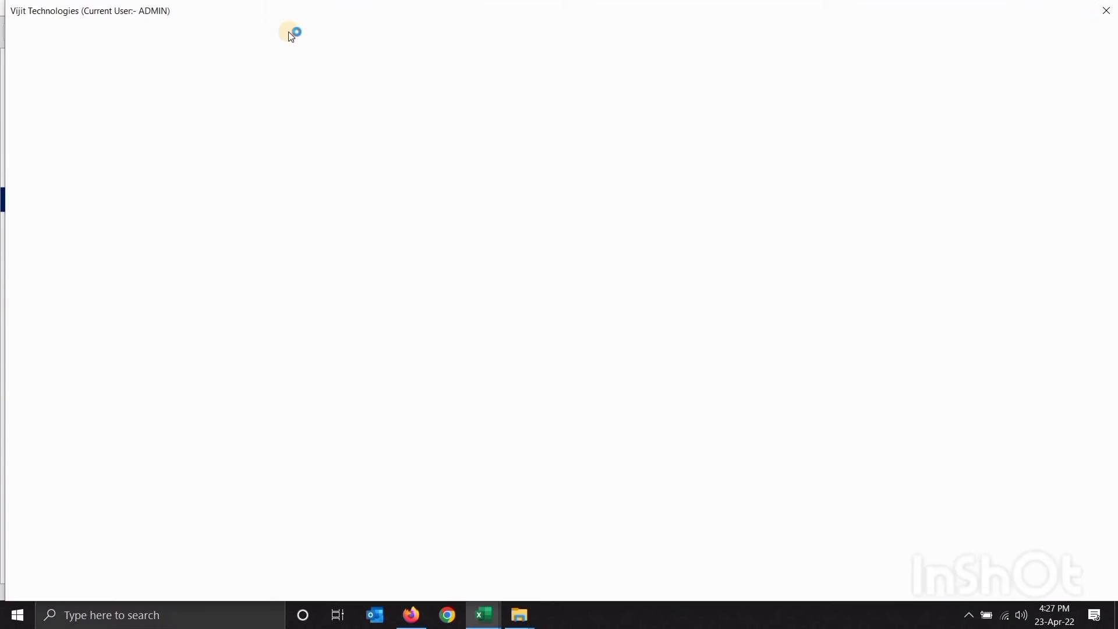
click(275, 37)
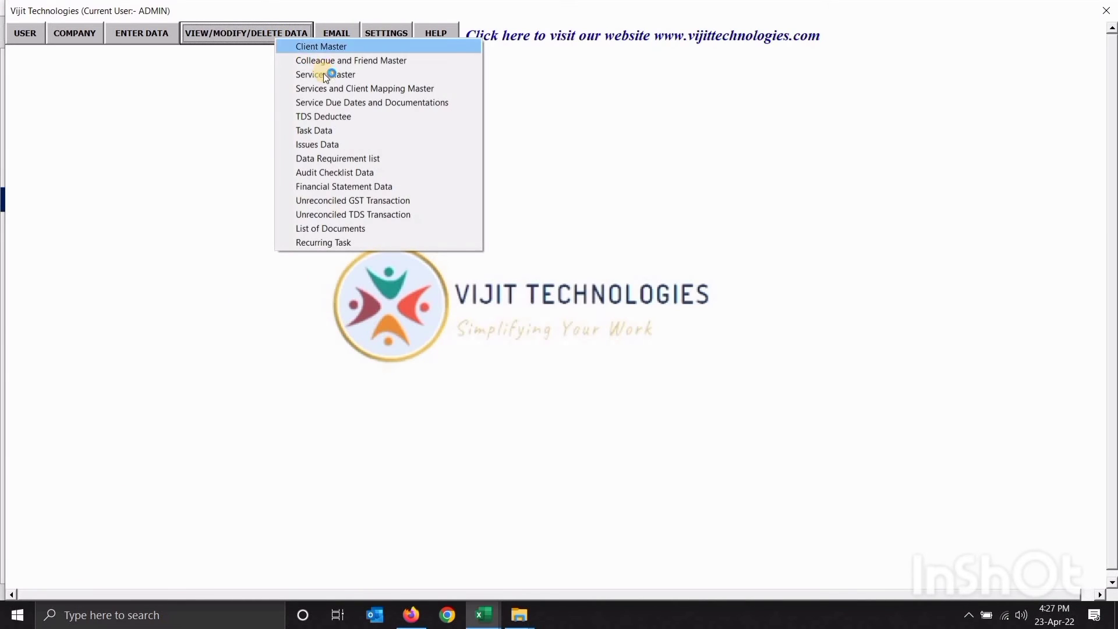
click(325, 75)
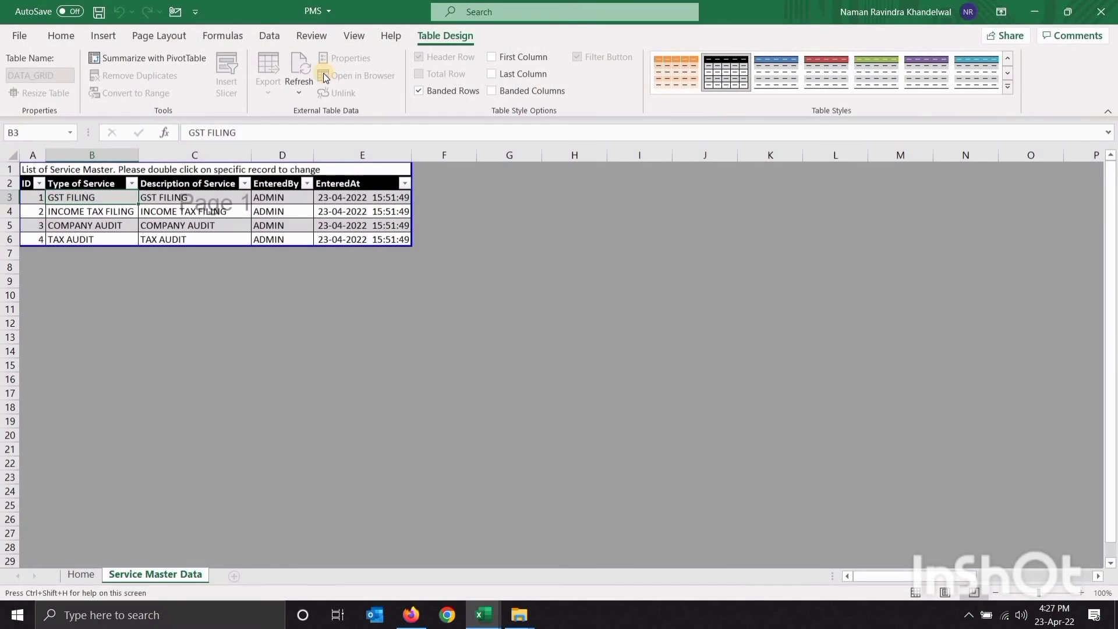
click(34, 169)
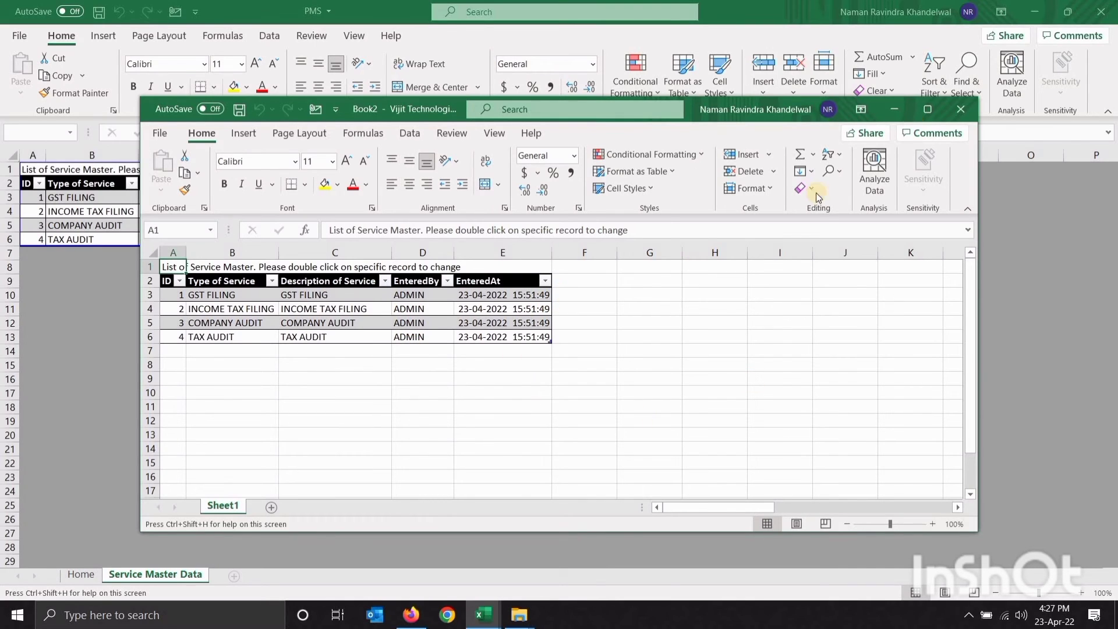
click(958, 113)
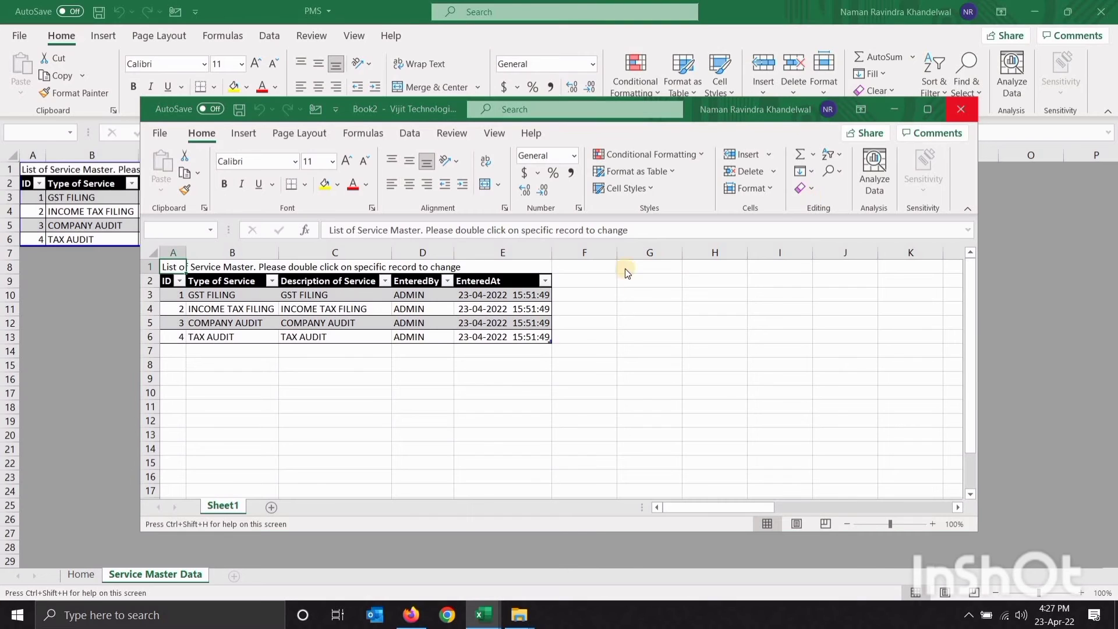
click(675, 402)
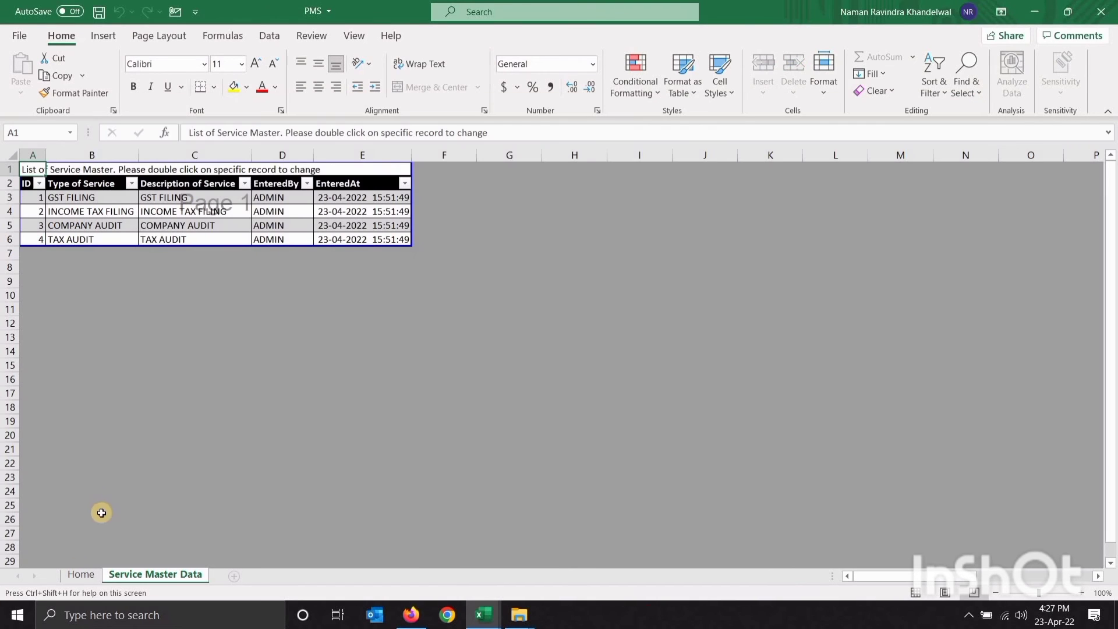
click(81, 575)
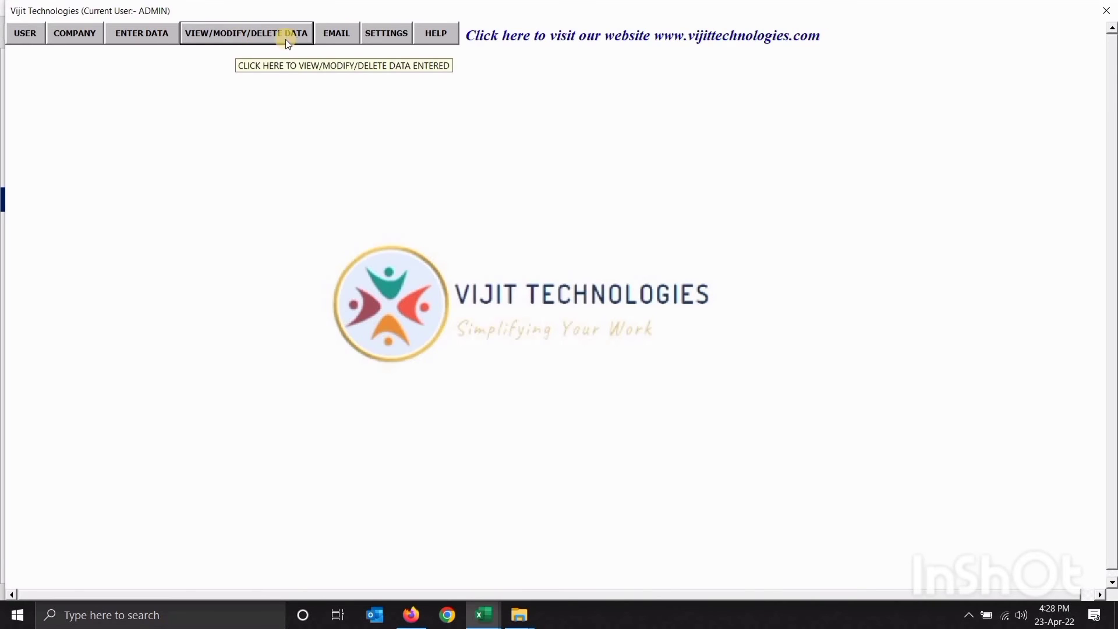
Open the EMAIL dropdown listing the 24 mail options
click(338, 34)
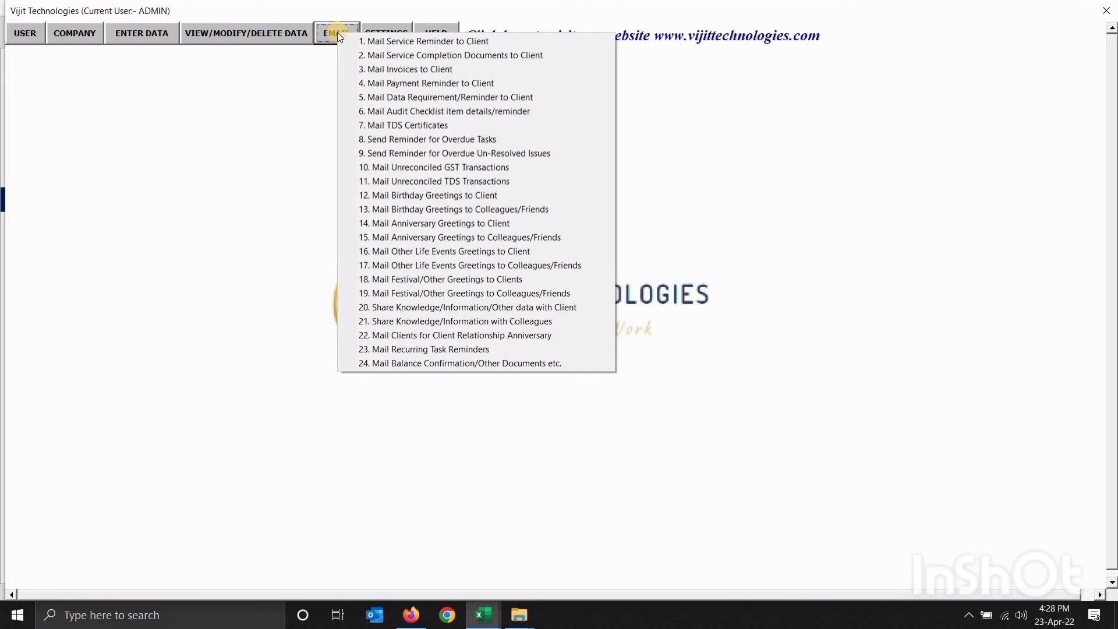
View today's Mail Service Reminder to Client sheet twice, returning Home each time
click(380, 41)
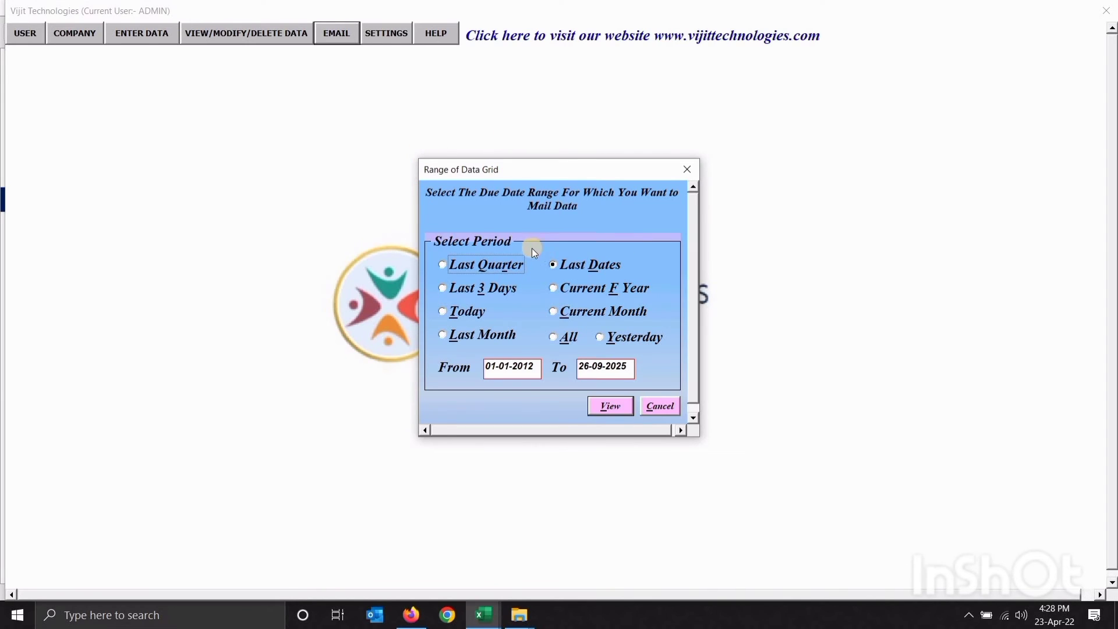
click(479, 312)
click(601, 408)
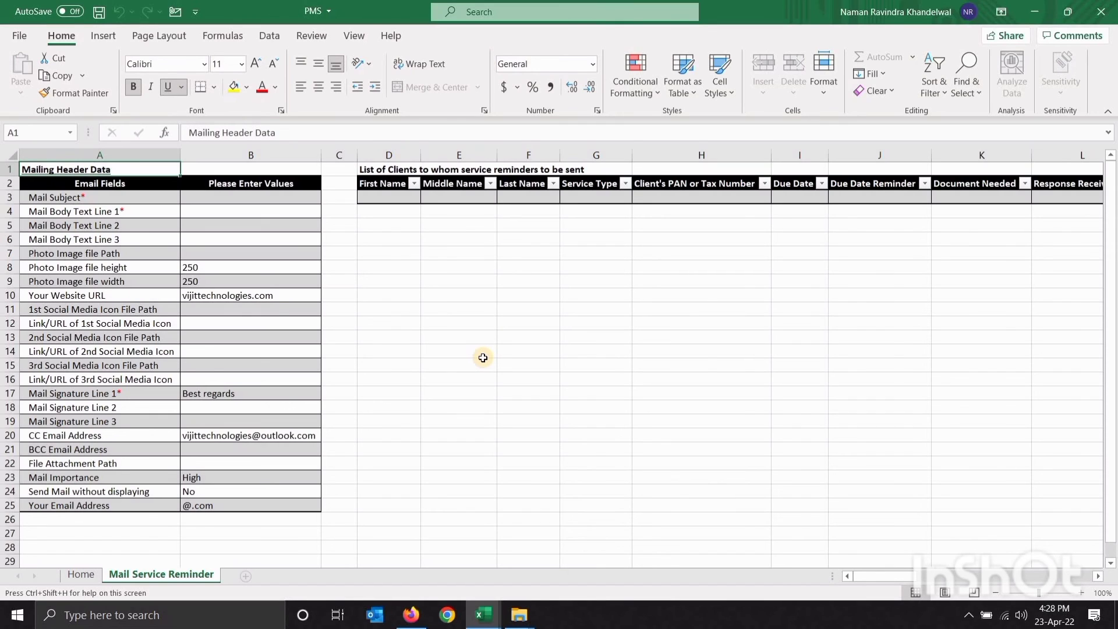
click(110, 196)
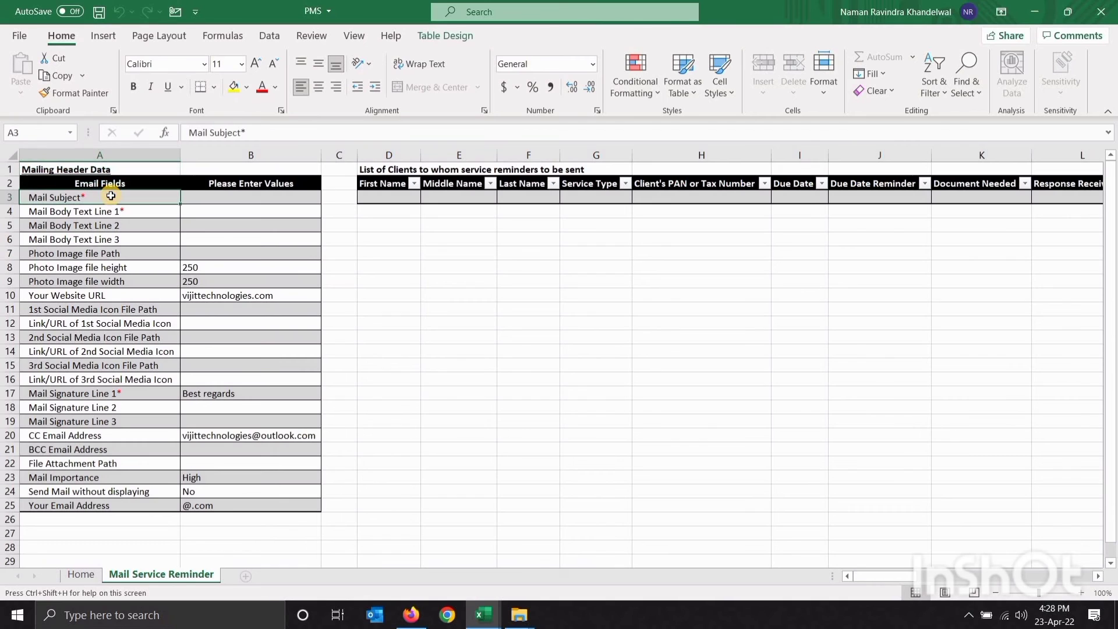
click(80, 575)
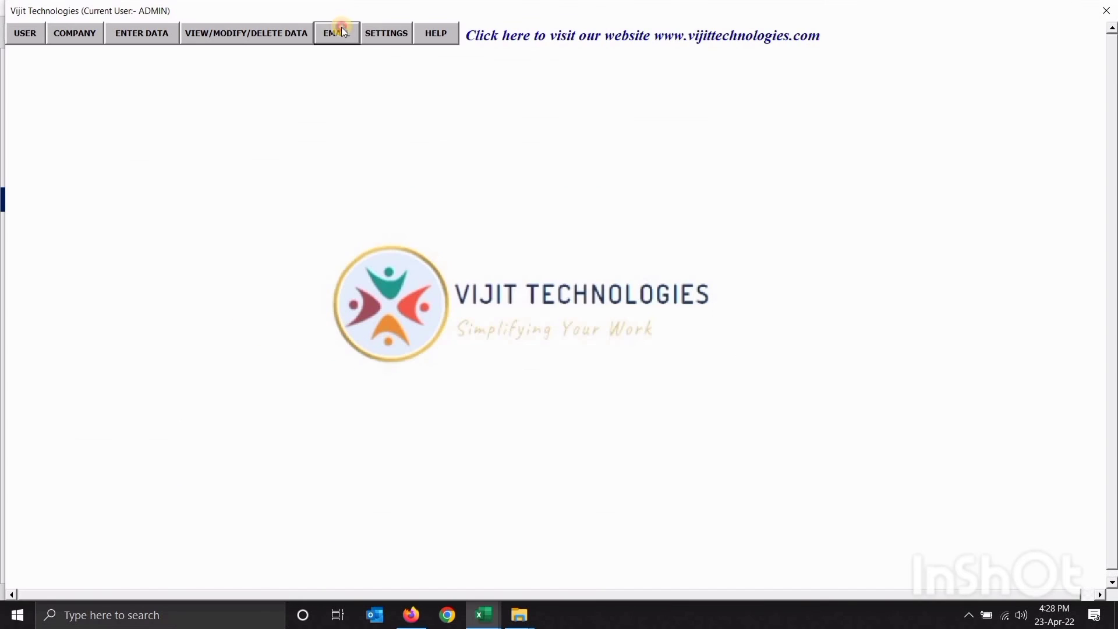
click(343, 32)
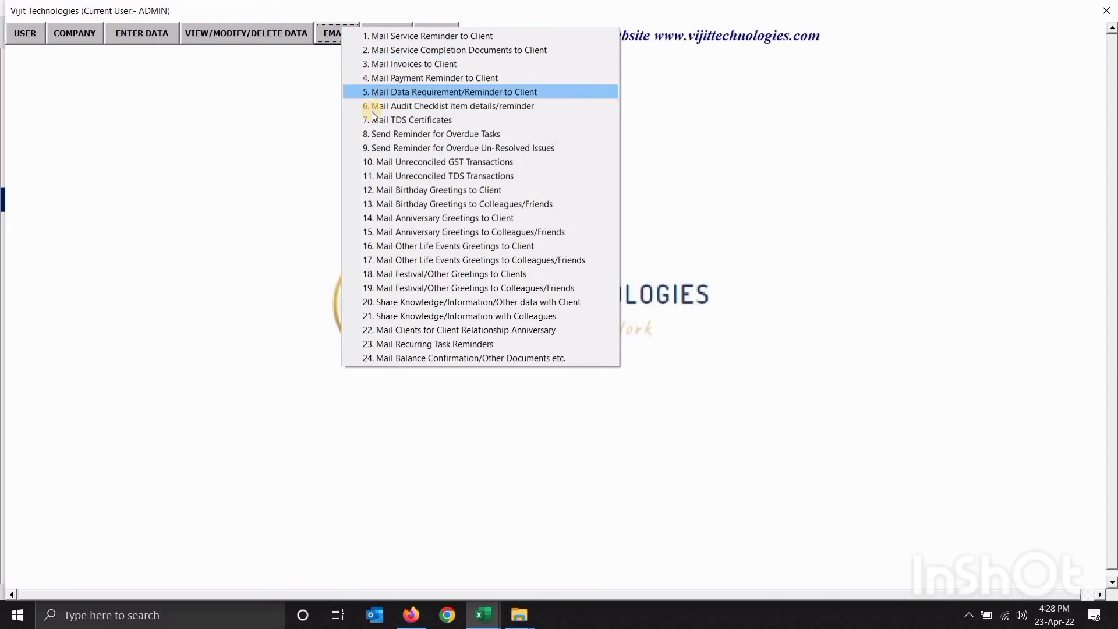
click(443, 38)
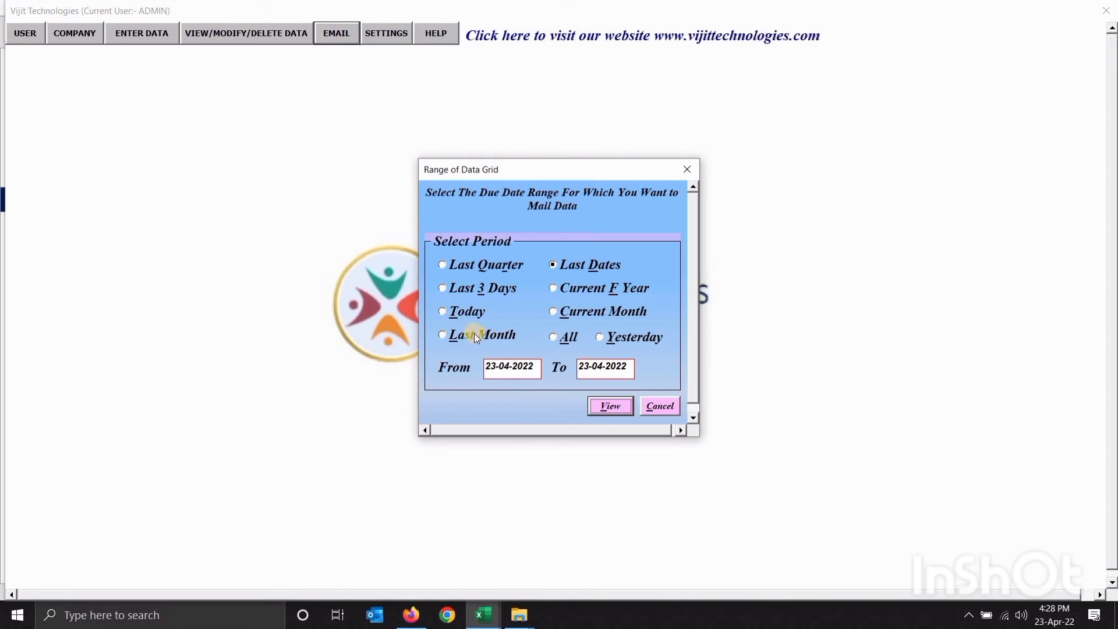
click(453, 314)
click(605, 406)
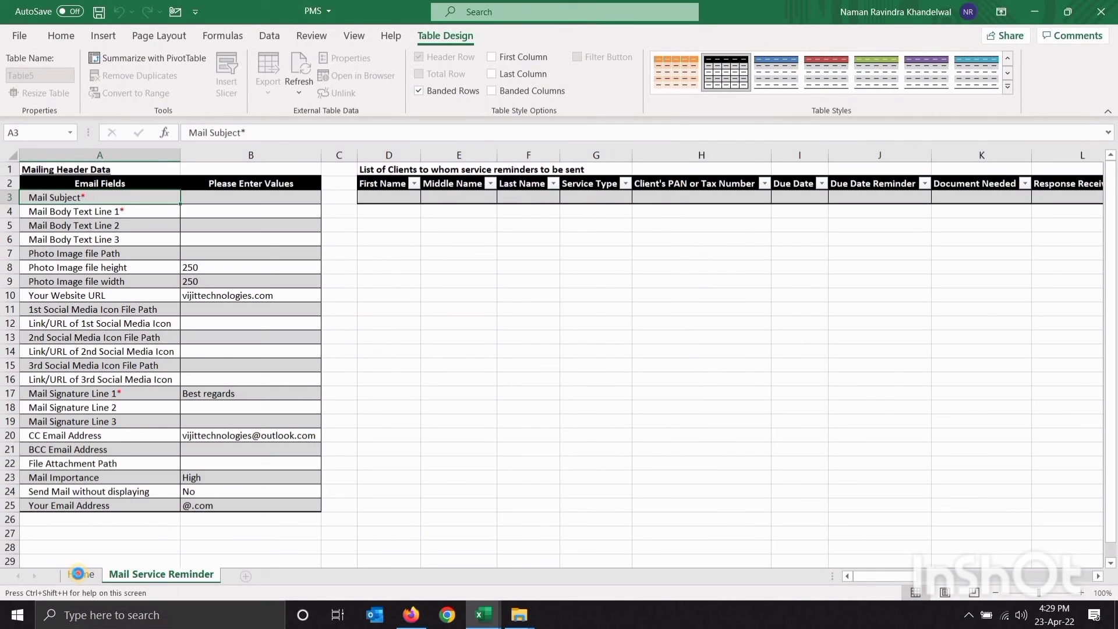
click(78, 574)
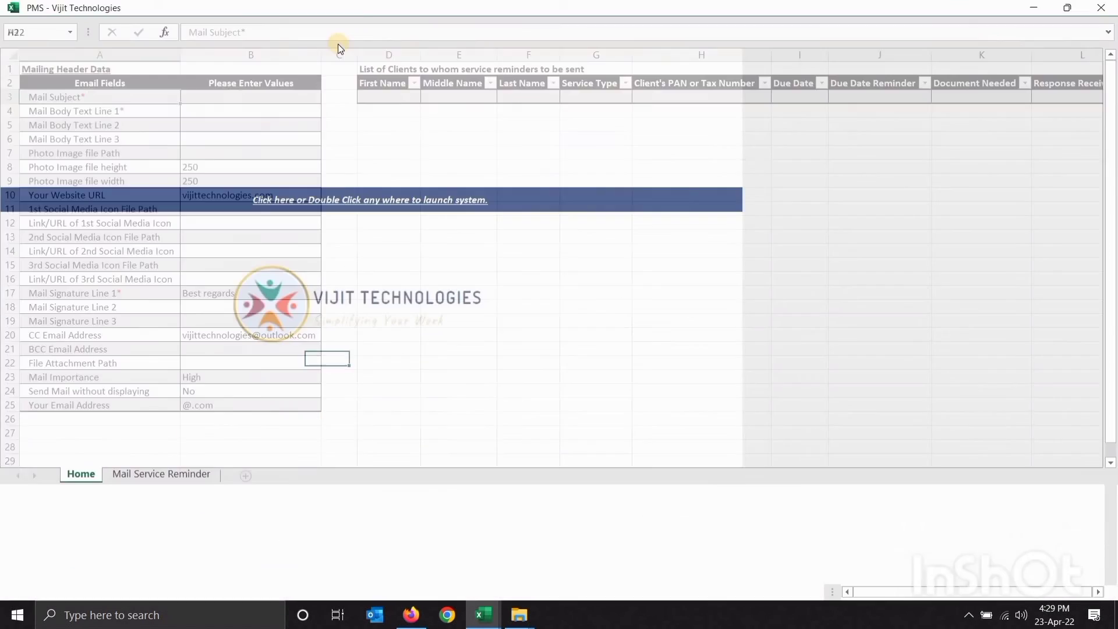
View today's Mail Service Completion Documents sheet, then return Home
click(334, 35)
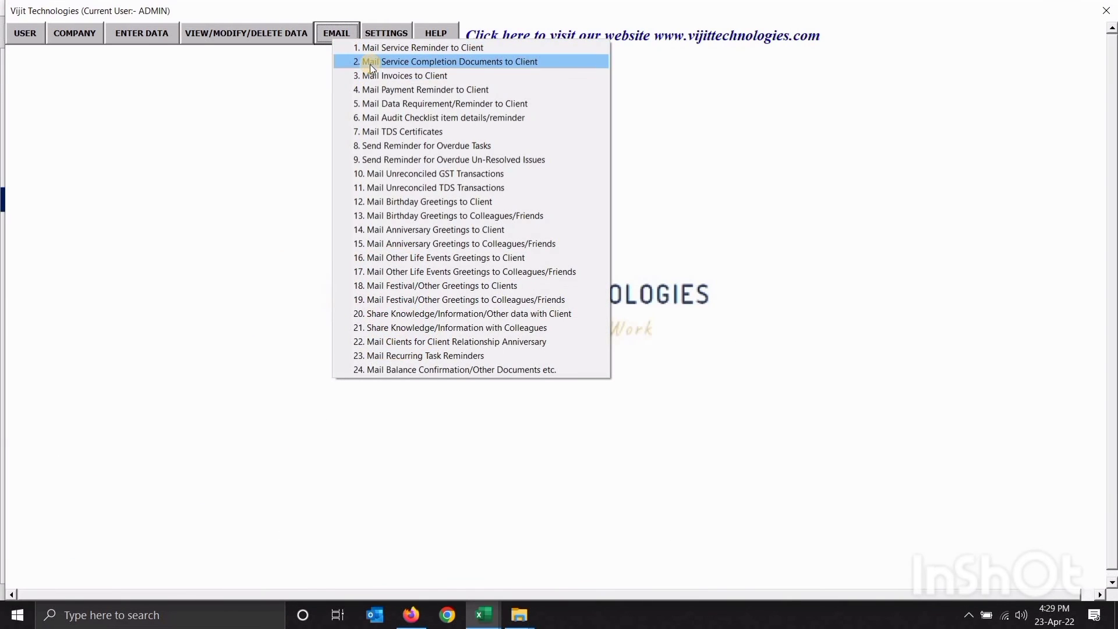
click(369, 63)
click(442, 311)
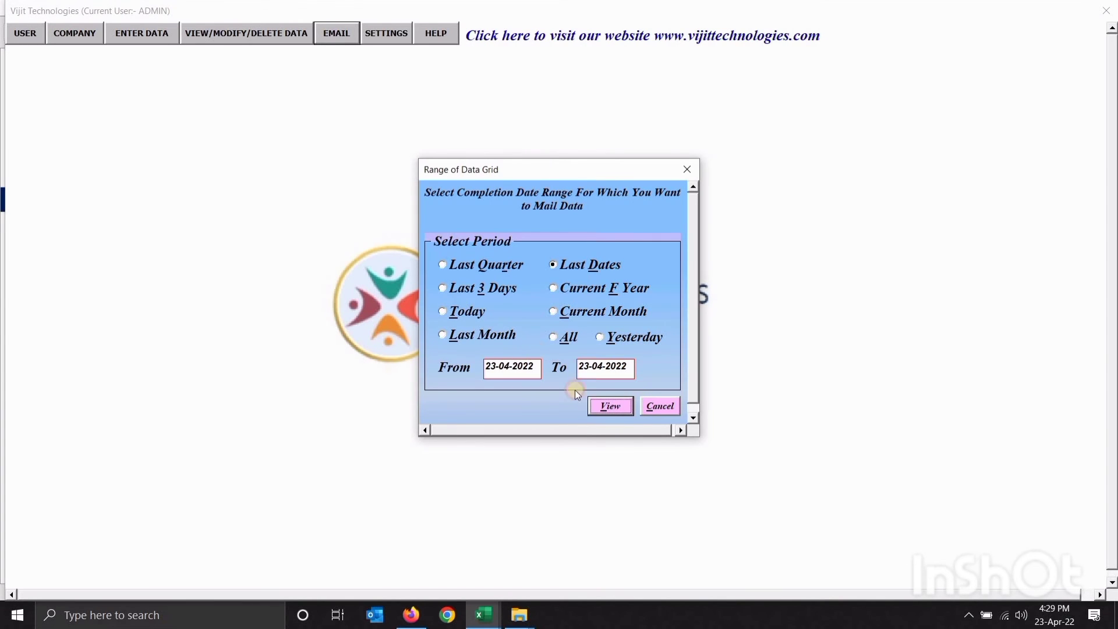
click(609, 406)
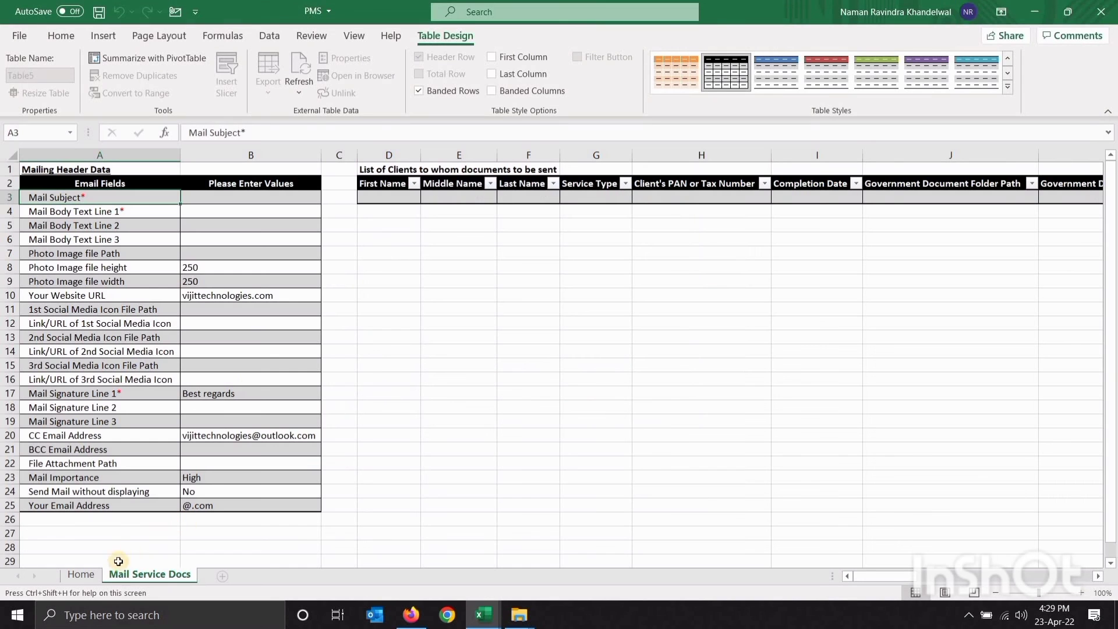
click(81, 573)
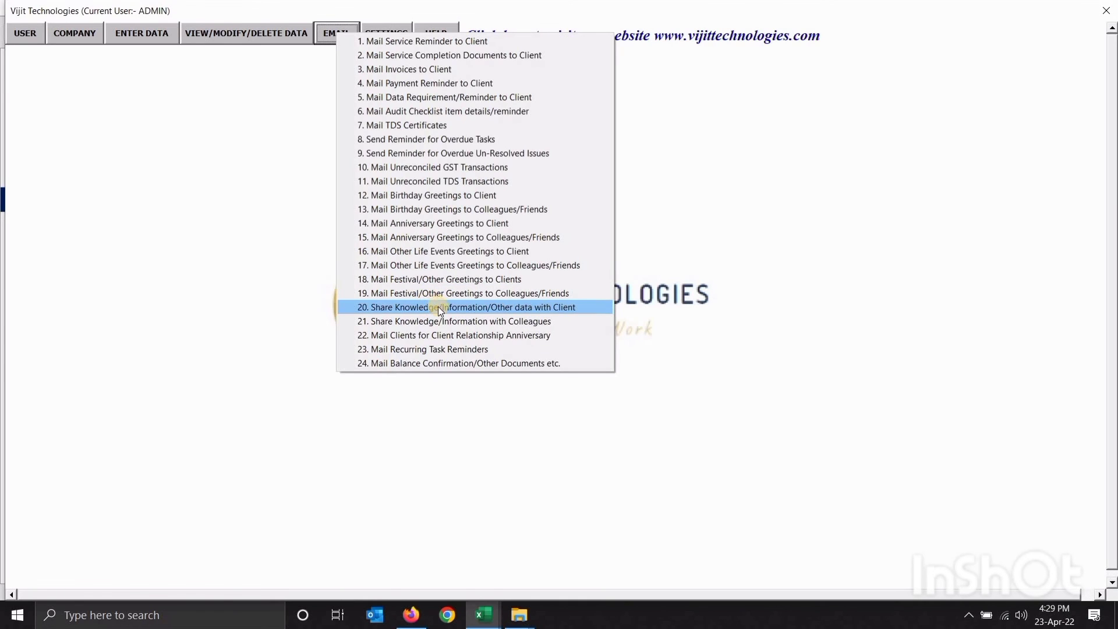
Open 23. Mail Recurring Task Reminders and select subject cell B3
click(449, 349)
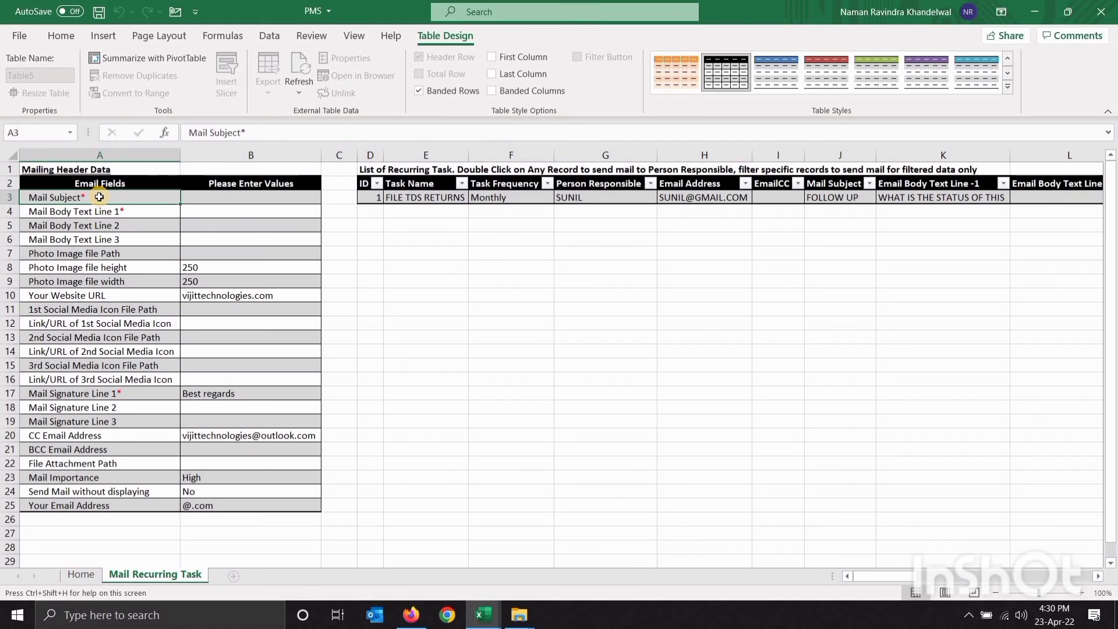
click(190, 199)
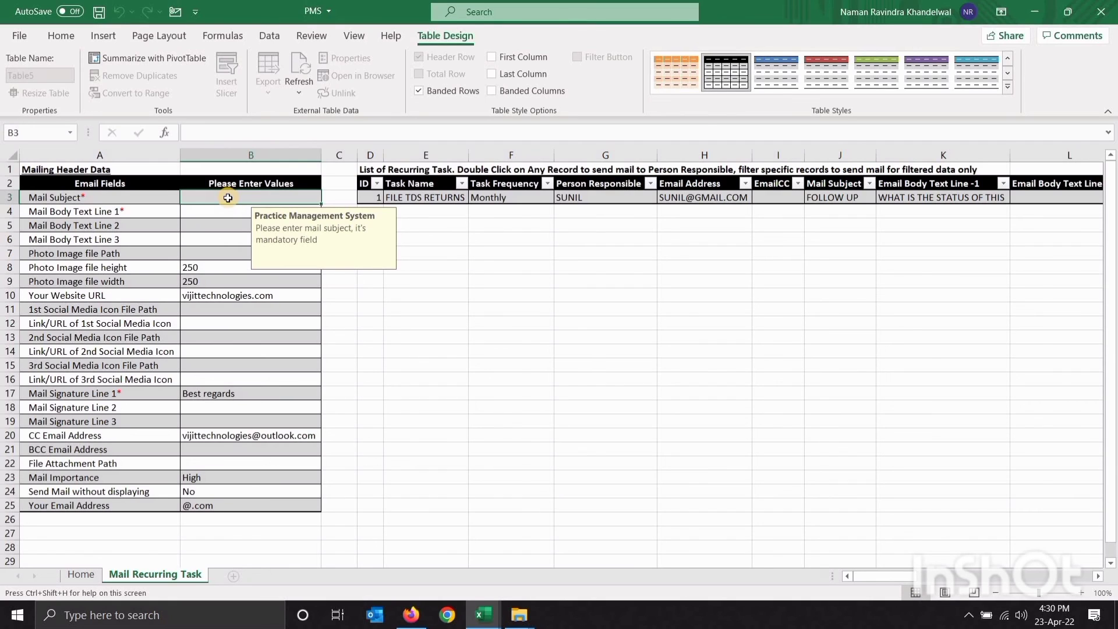
Enter subject 'Follow up' and body line 'what is the status of tds returns?'
text(Follow u)
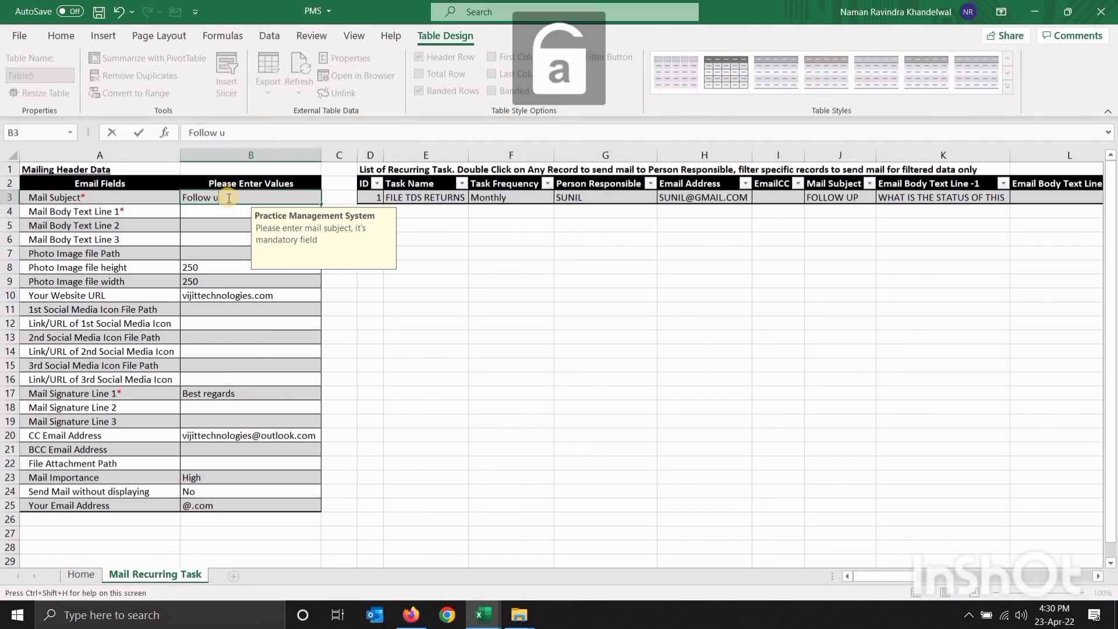
text(p)
key(Return)
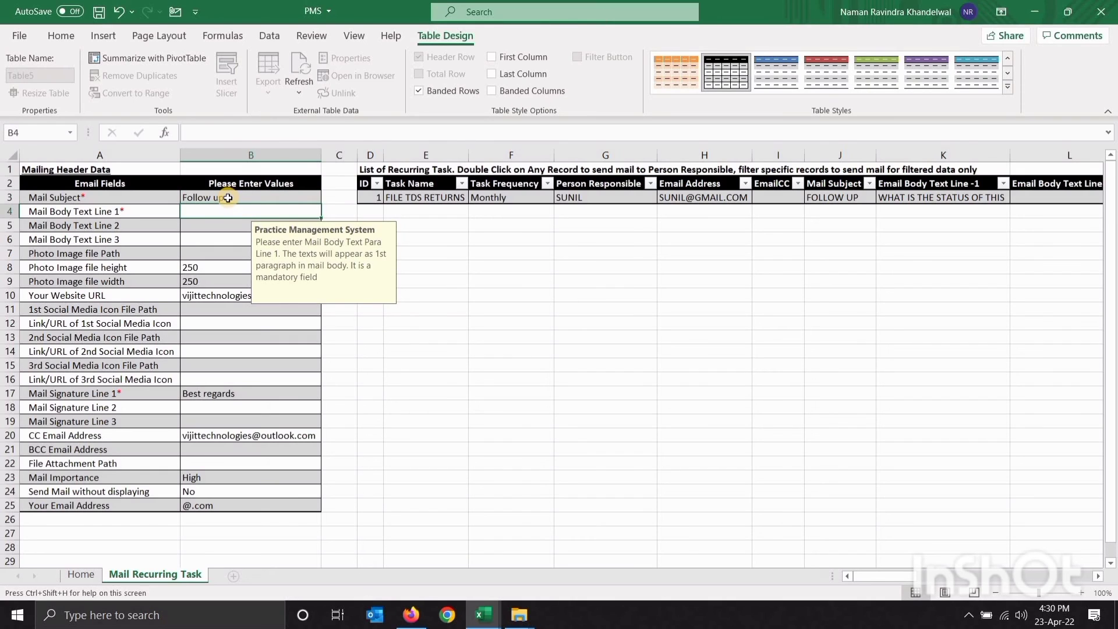
text(what is the)
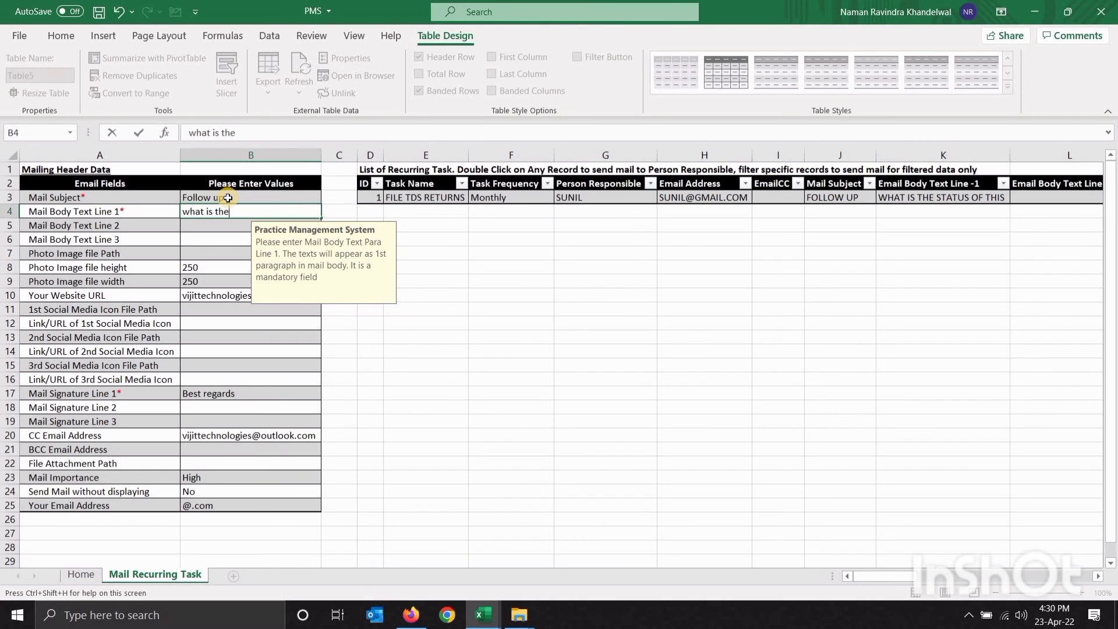
text( status of tds returns?)
key(Return)
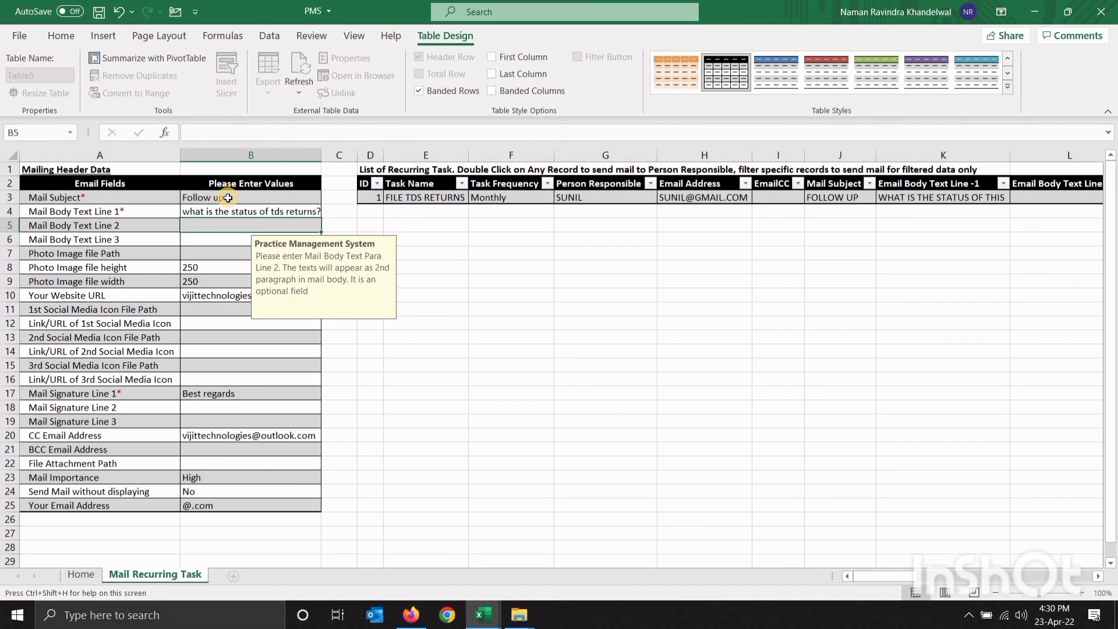
Review the CC, Mail Importance and send-mail settings, then move to the recurring task table
key(Down)
key(Down)
key(Down)
key(Down)
key(Down)
key(Down)
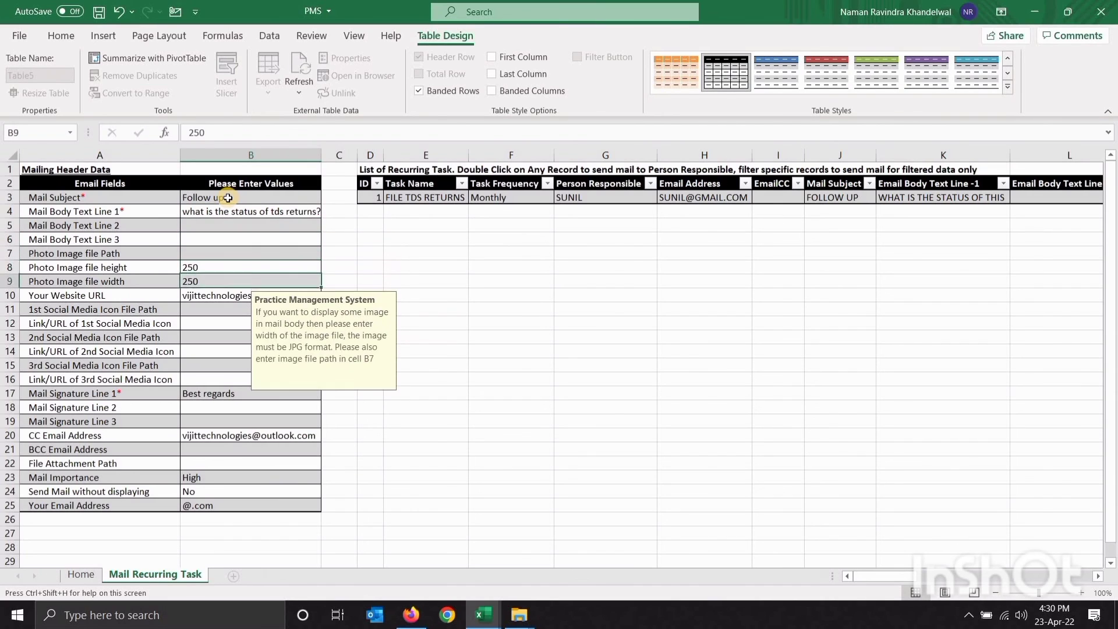
key(shift+Down)
key(shift+Down)
key(shift+Down)
key(shift+Down)
key(shift+Down)
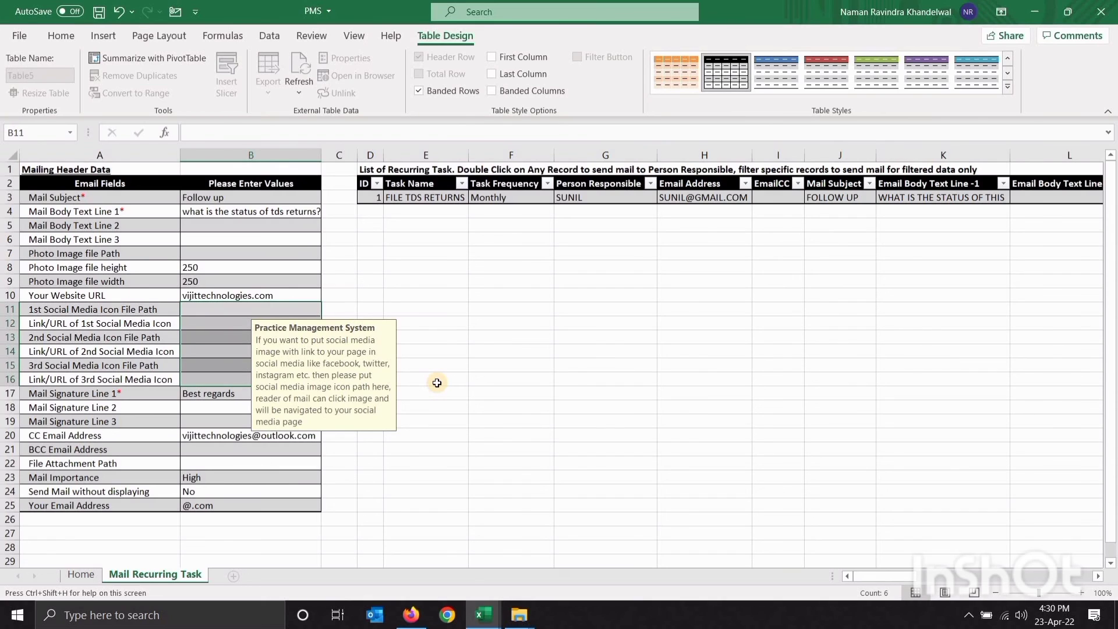
key(Down)
key(Down)
key(Down)
key(Down)
key(Down)
key(Down)
key(Down)
key(Down)
key(Down)
key(Down)
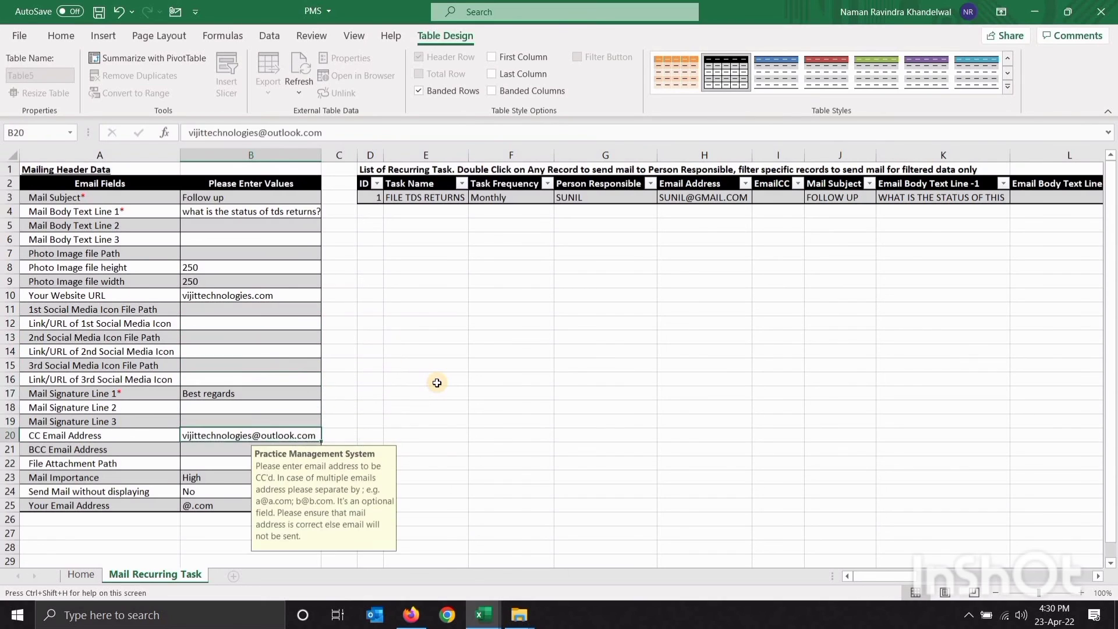
key(Up)
key(Left)
key(Right)
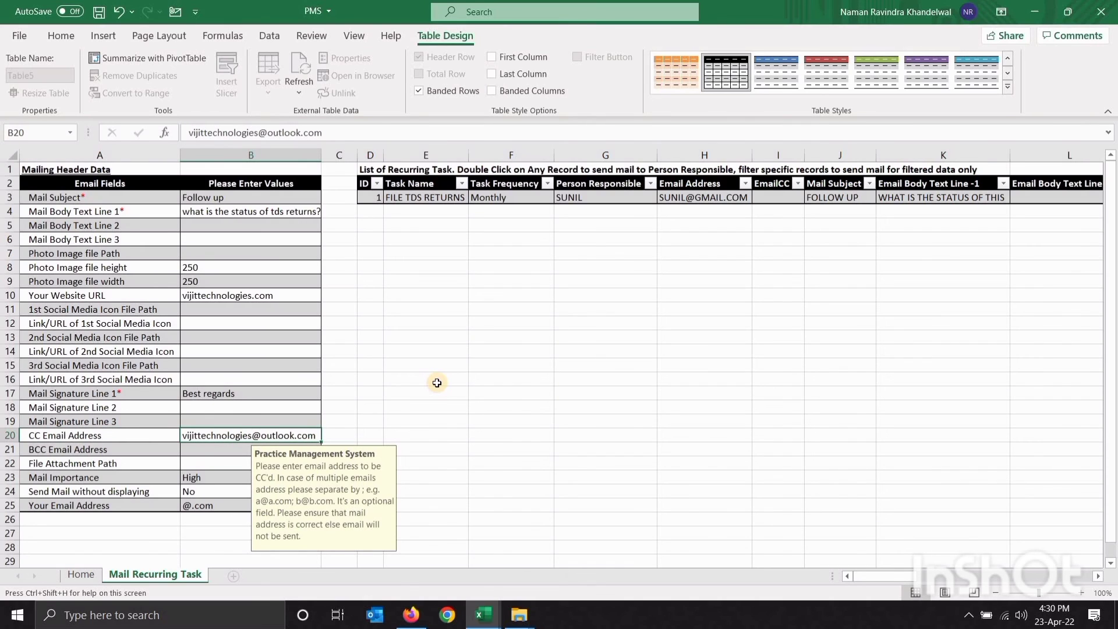
key(Down)
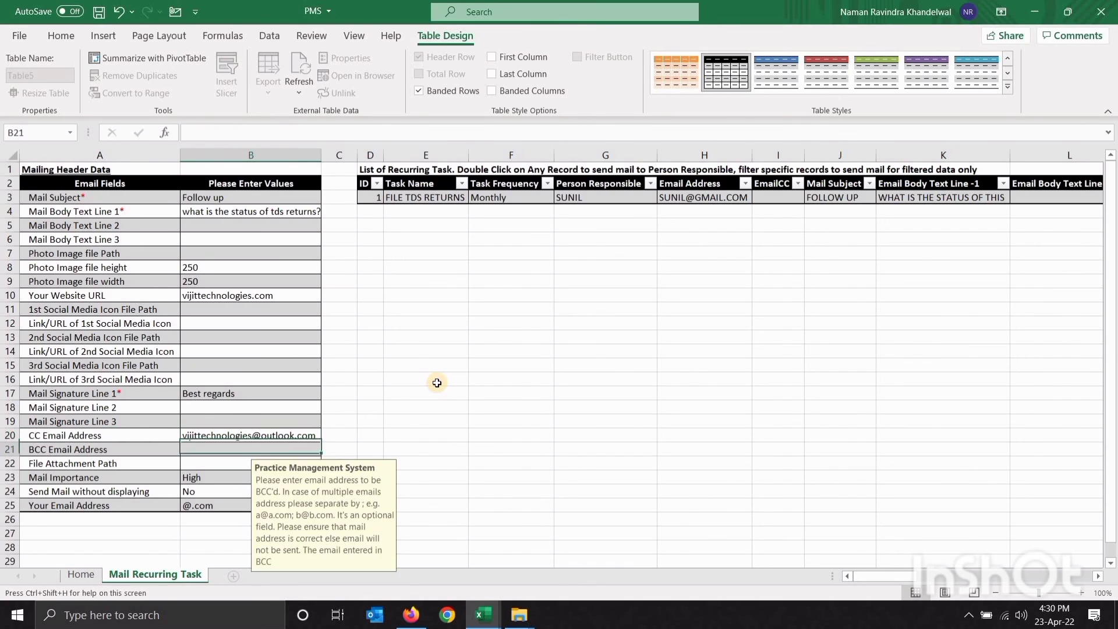
key(Left)
key(Right)
key(Down)
key(Down)
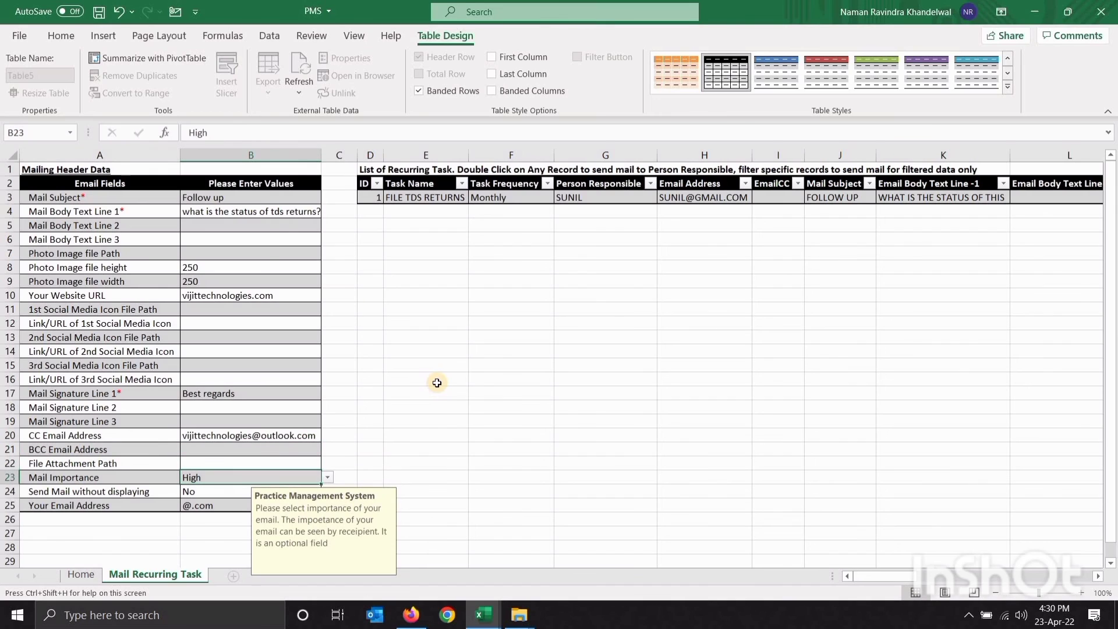
key(Down)
key(Left)
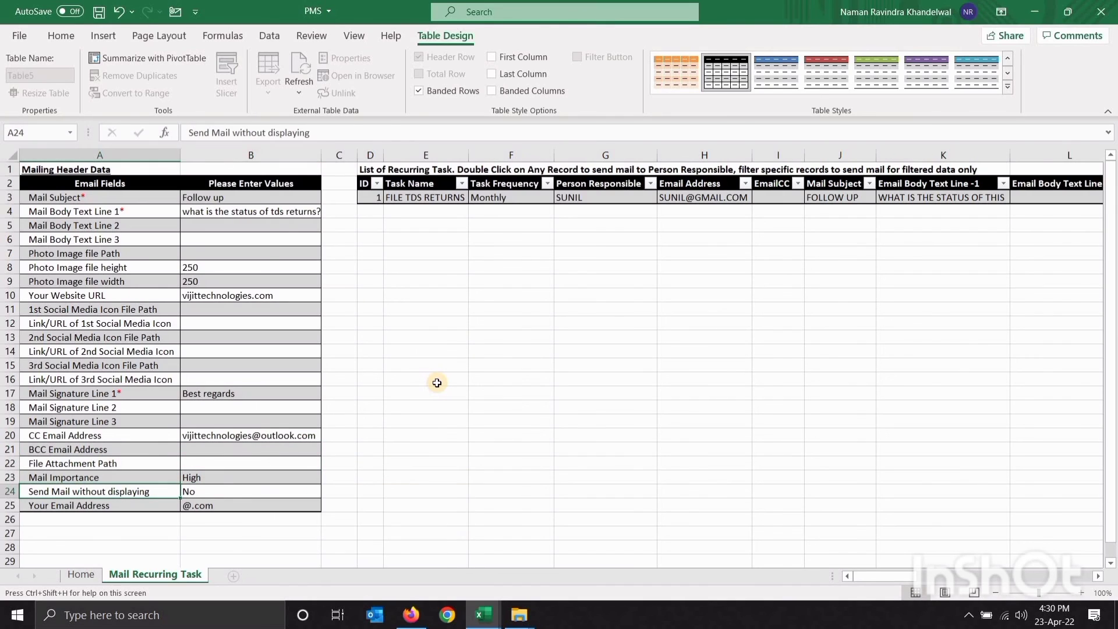
key(Right)
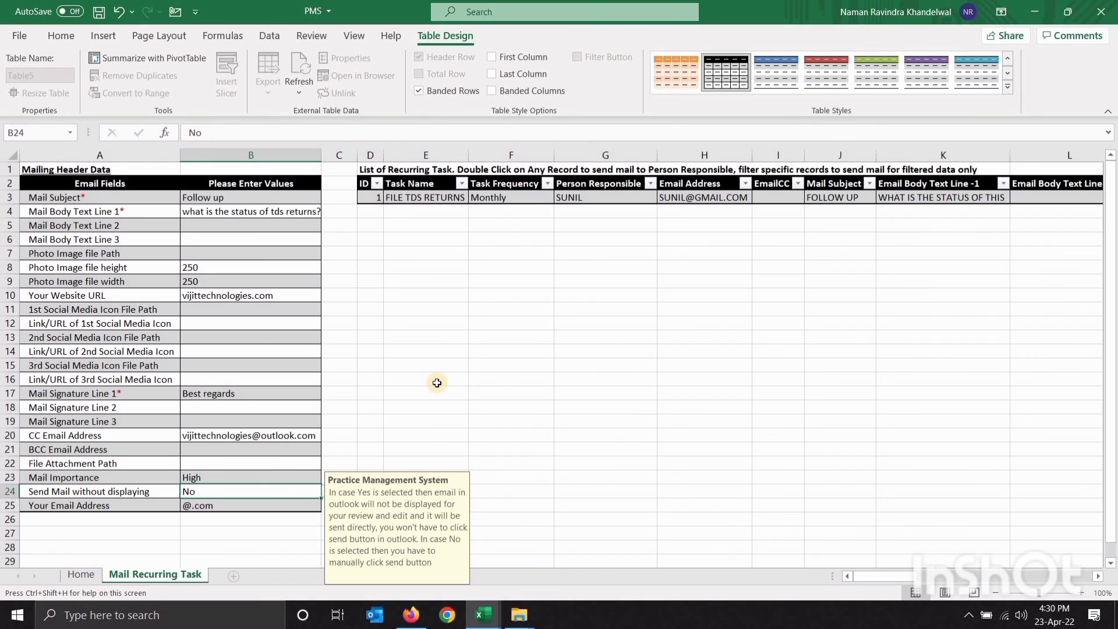
key(Down)
key(Left)
key(Right)
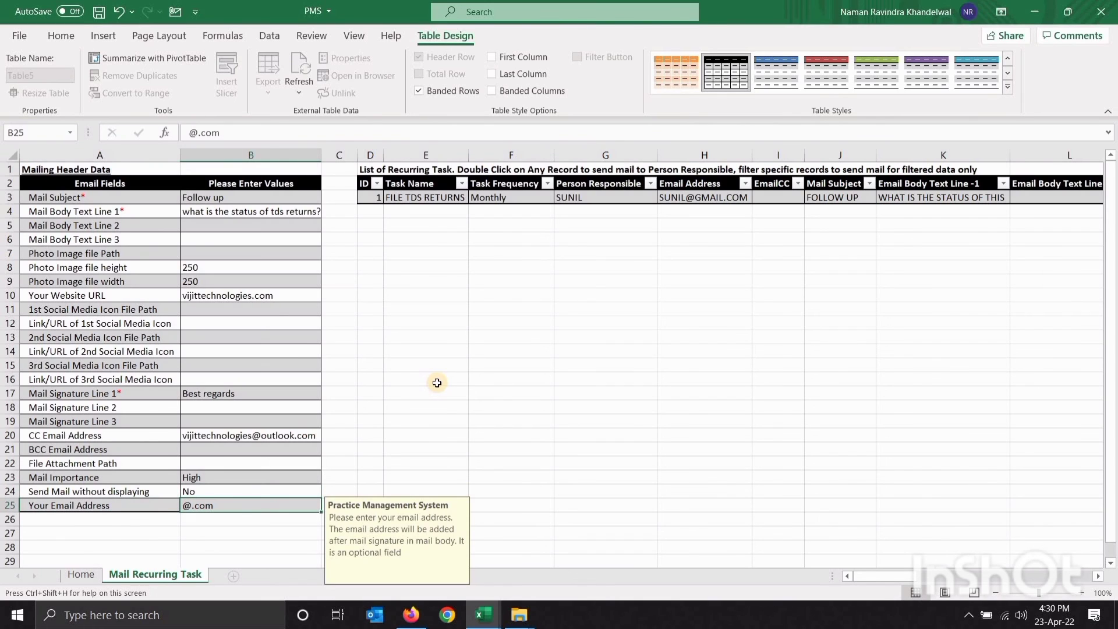
key(Right)
key(Right)
key(ctrl+Up)
key(Up)
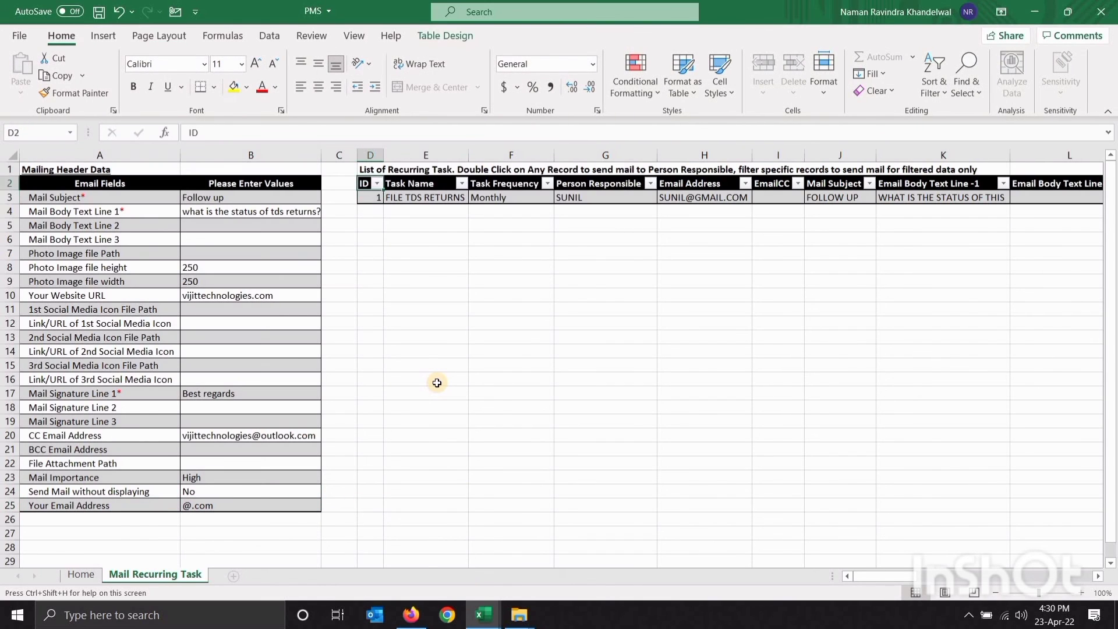
key(Up)
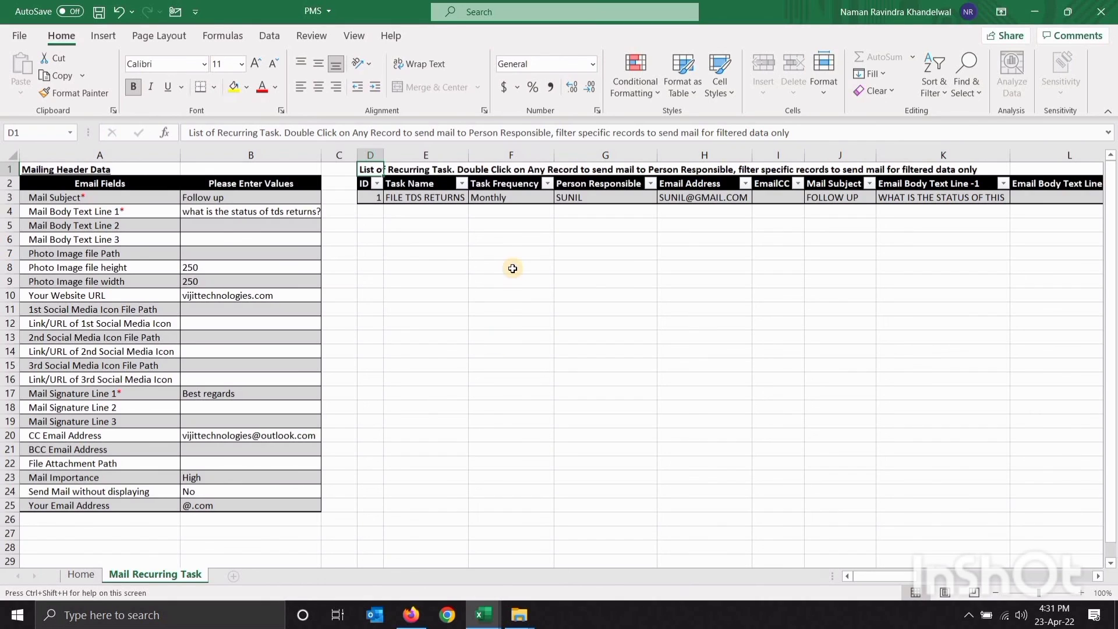
Generate the FOLLOW UP reminder email for FILE TDS RETURNS, allowing Outlook access
click(366, 199)
double_click(367, 199)
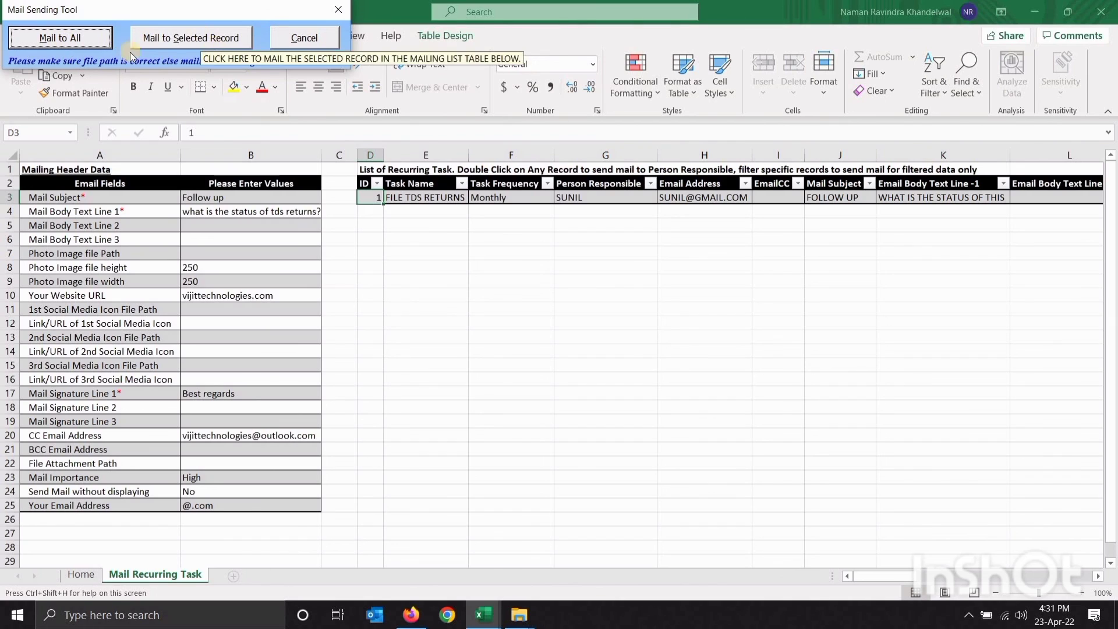
click(39, 43)
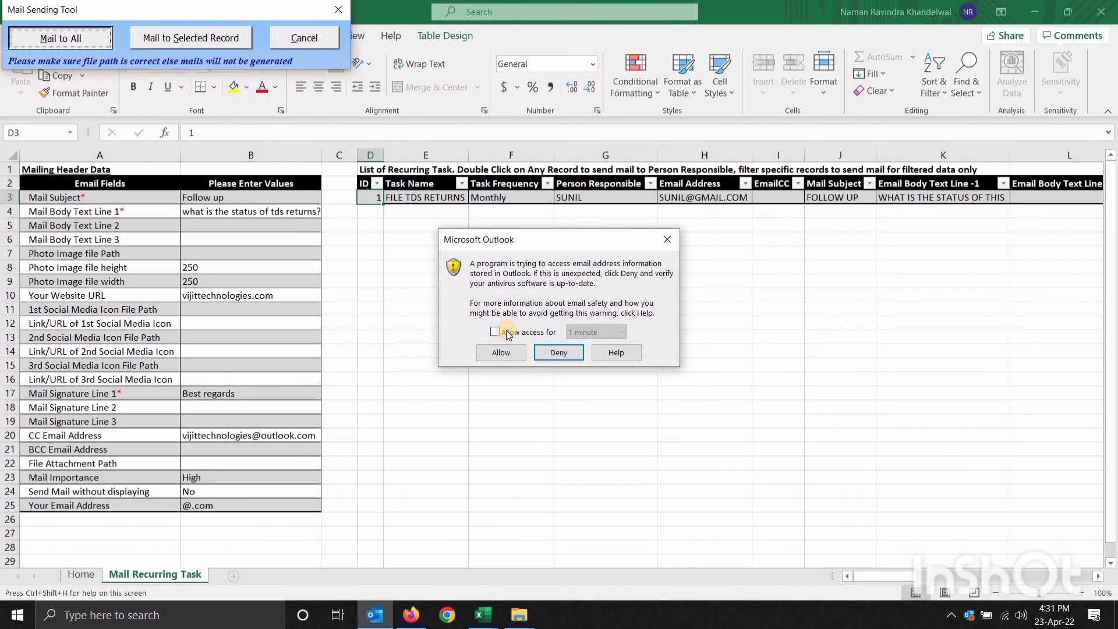
click(496, 332)
click(501, 353)
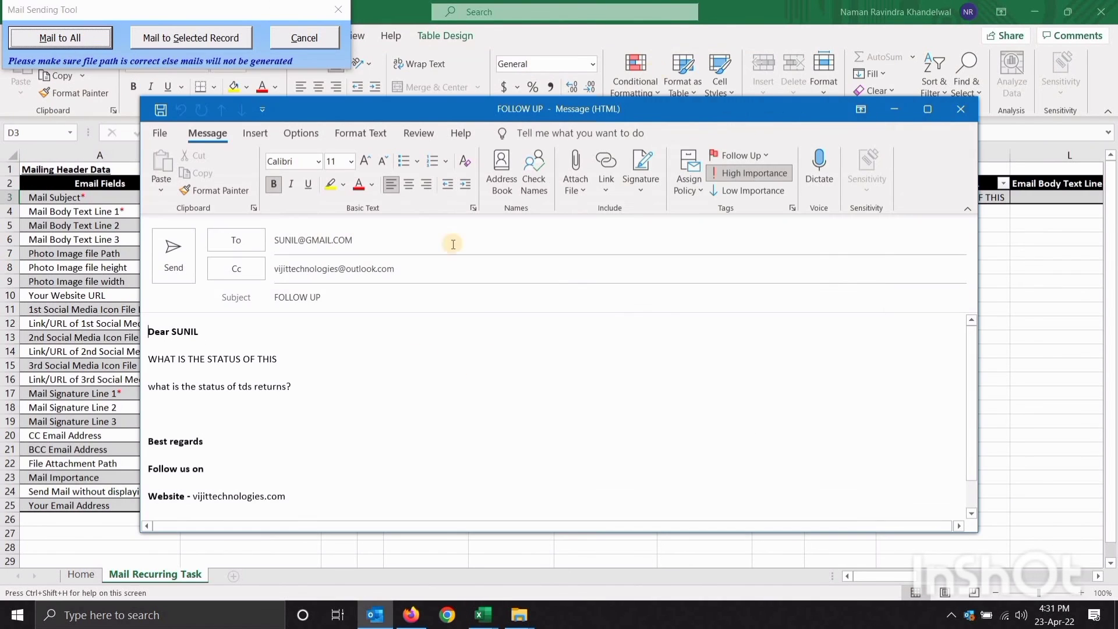
Maximize the draft, acknowledge Done in Excel, then close the draft without saving
click(928, 109)
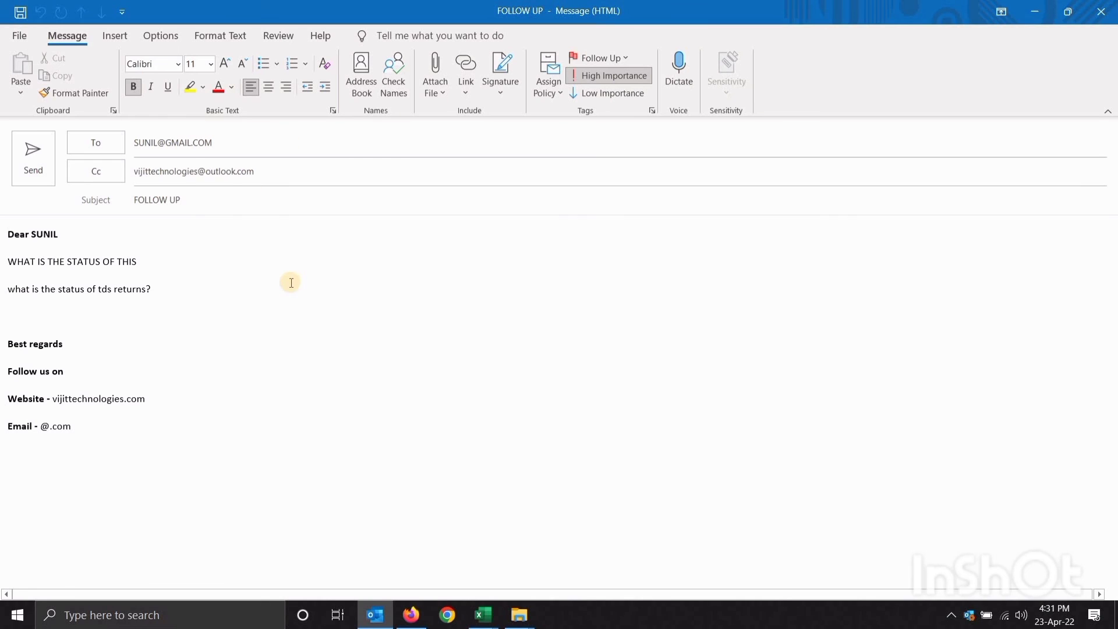
key(alt+Tab)
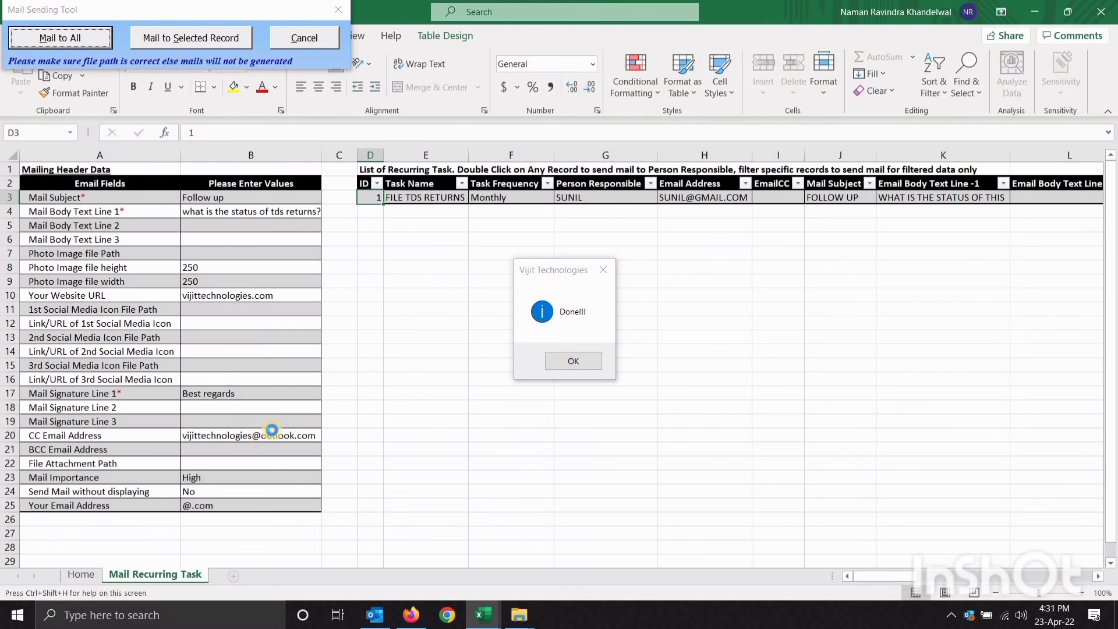
click(573, 361)
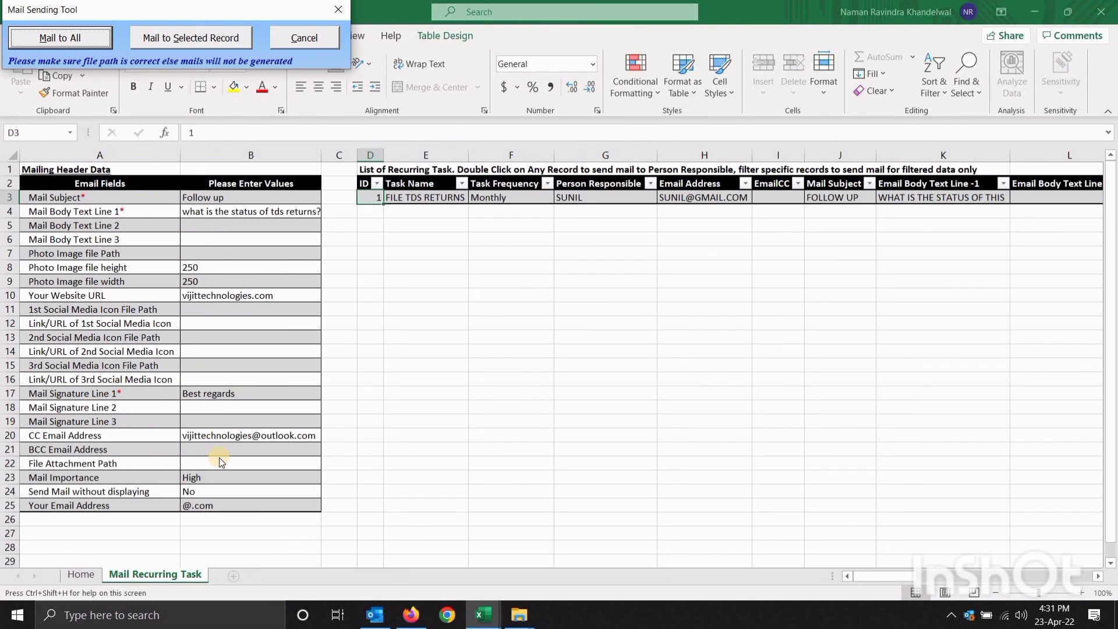
key(alt+Tab)
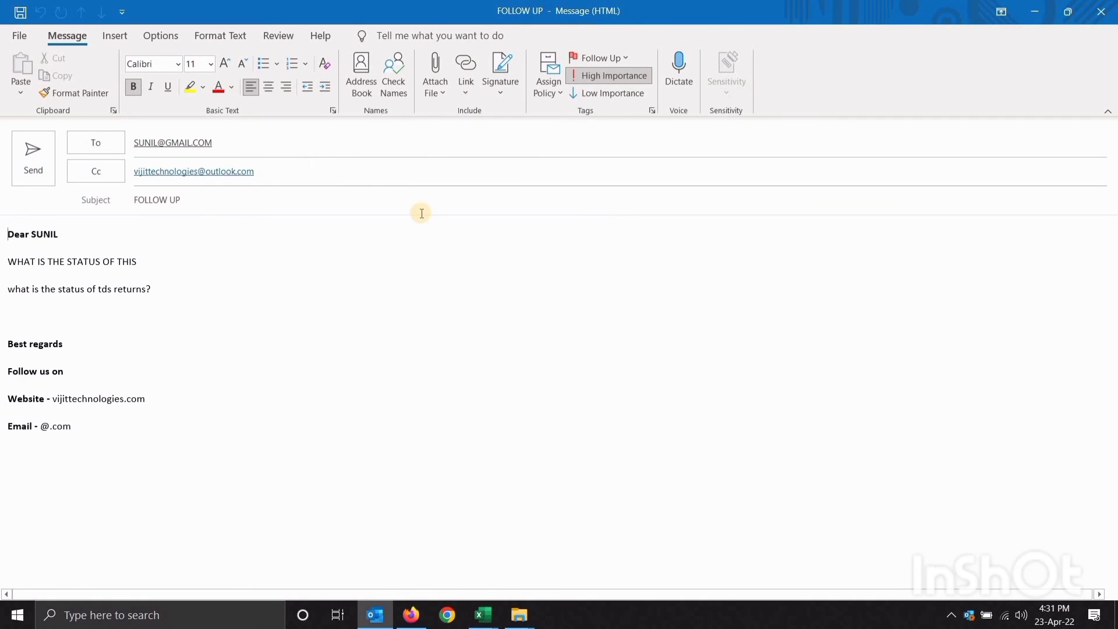
click(1101, 11)
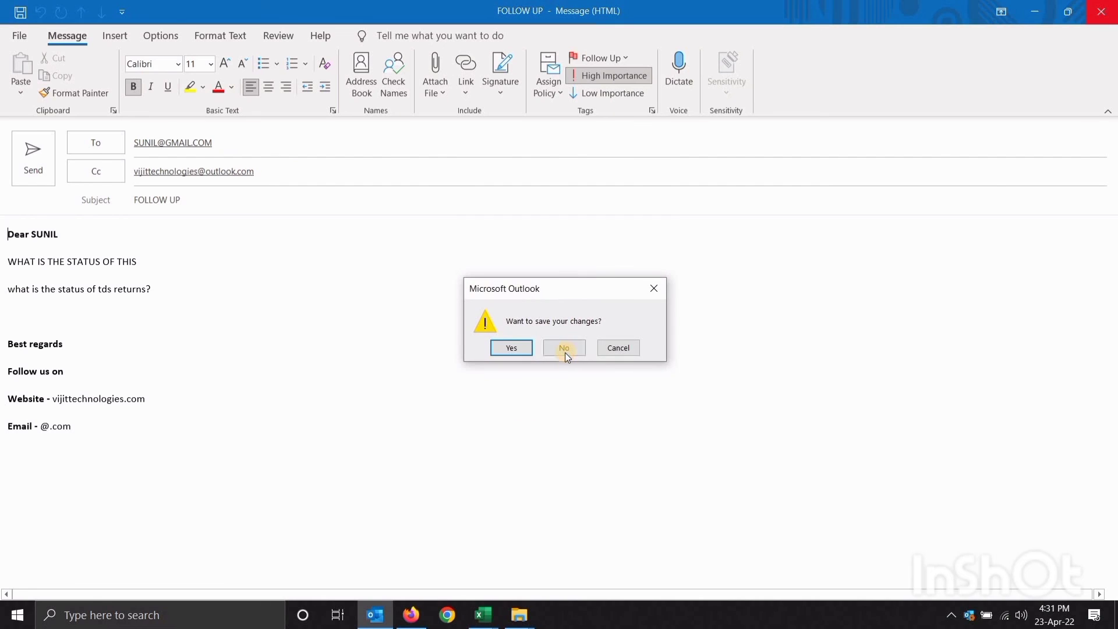
click(564, 349)
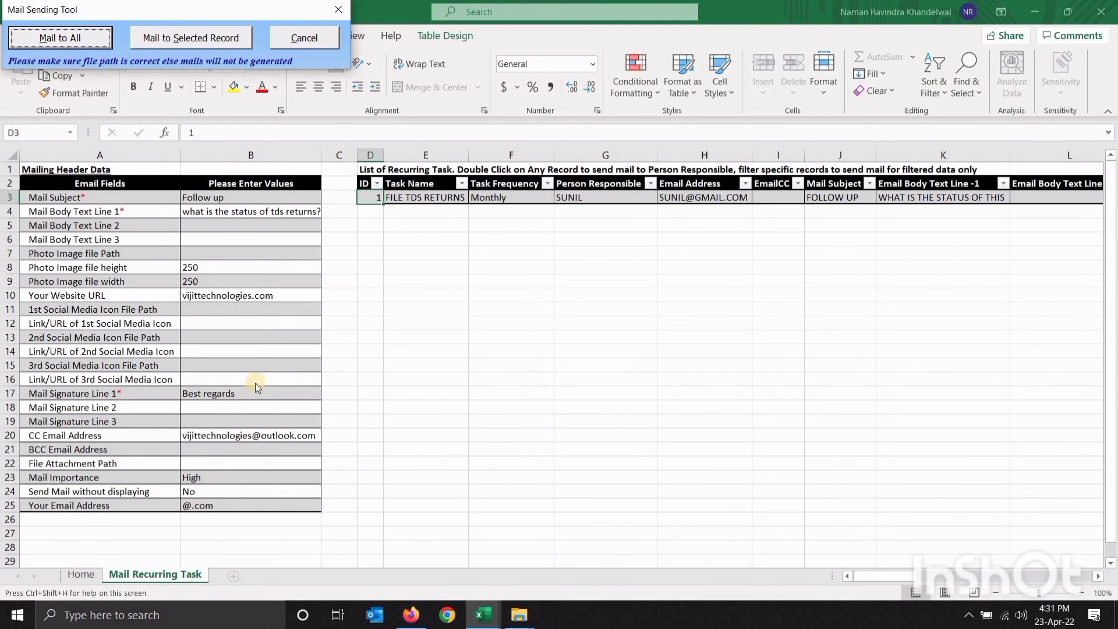
Close the Mail Sending Tool, reopen it for FILE TDS RETURNS, and close it again
click(338, 9)
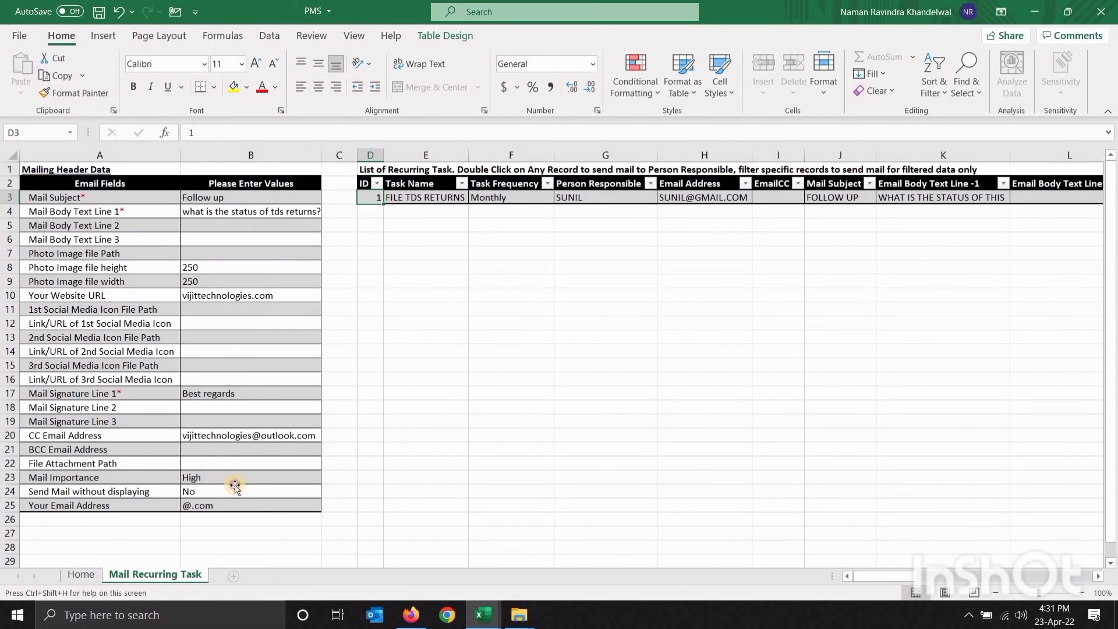
click(235, 487)
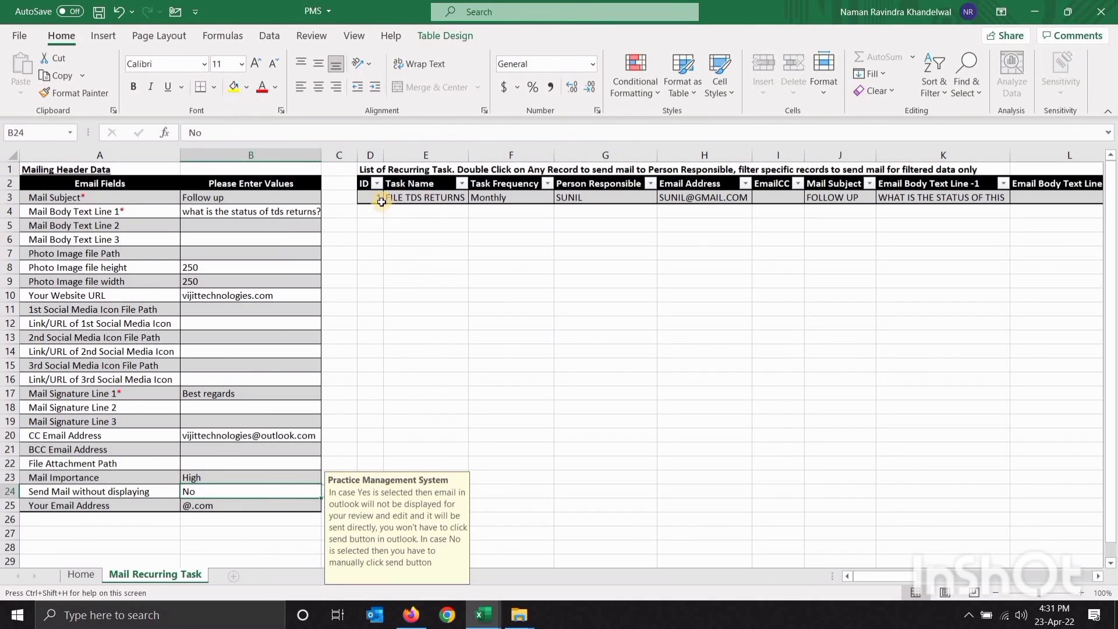
double_click(381, 202)
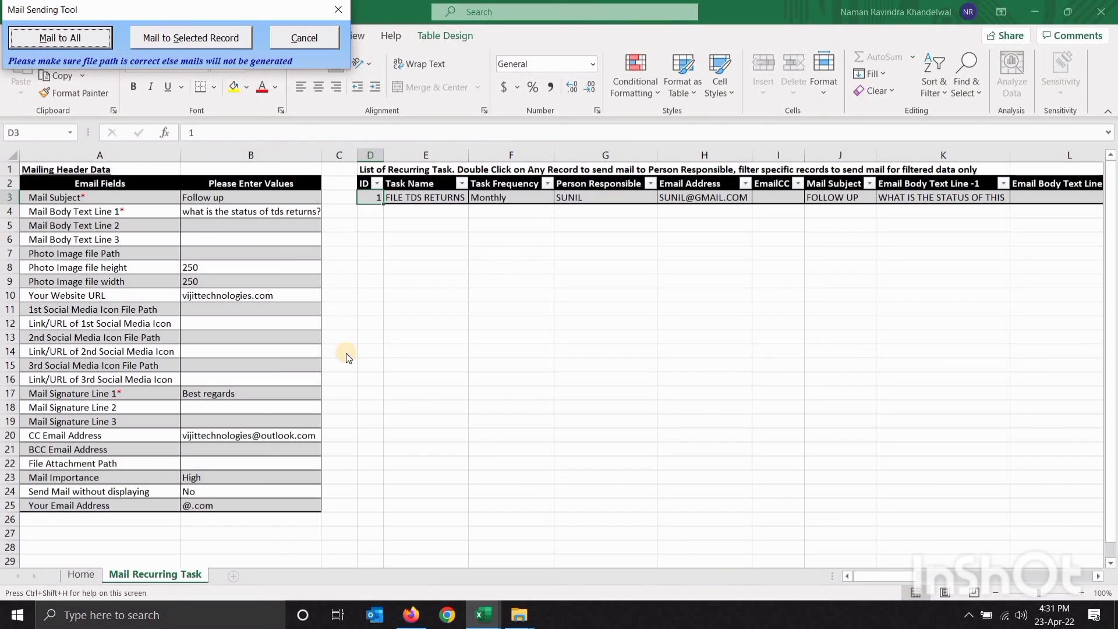
click(338, 10)
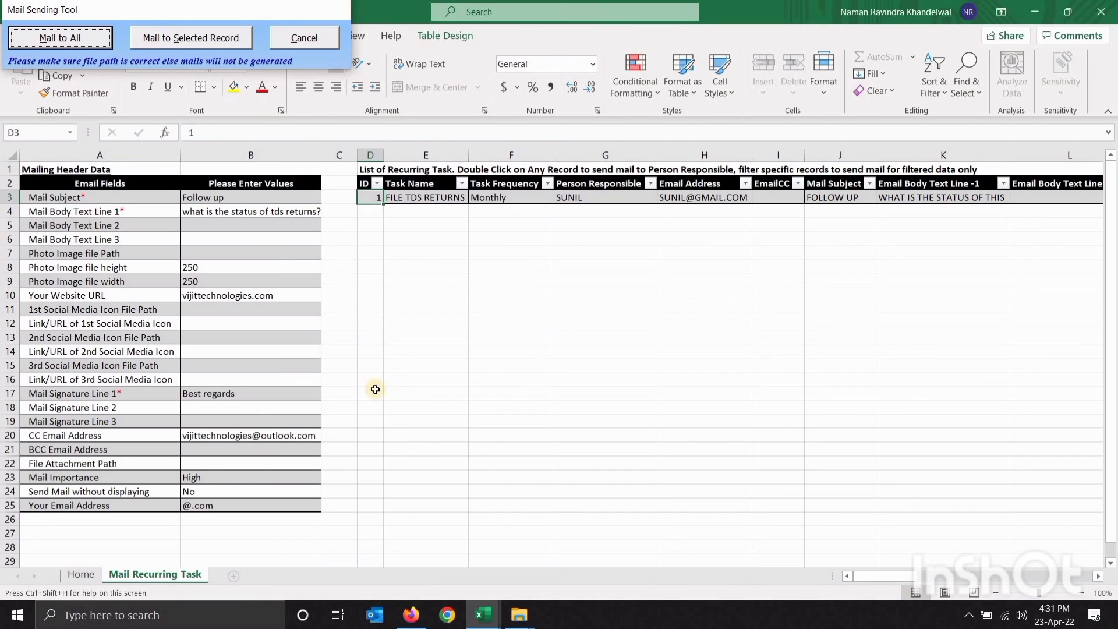
View the 8. Send Reminder for Overdue Tasks sheet, see its empty table, and return Home
click(81, 575)
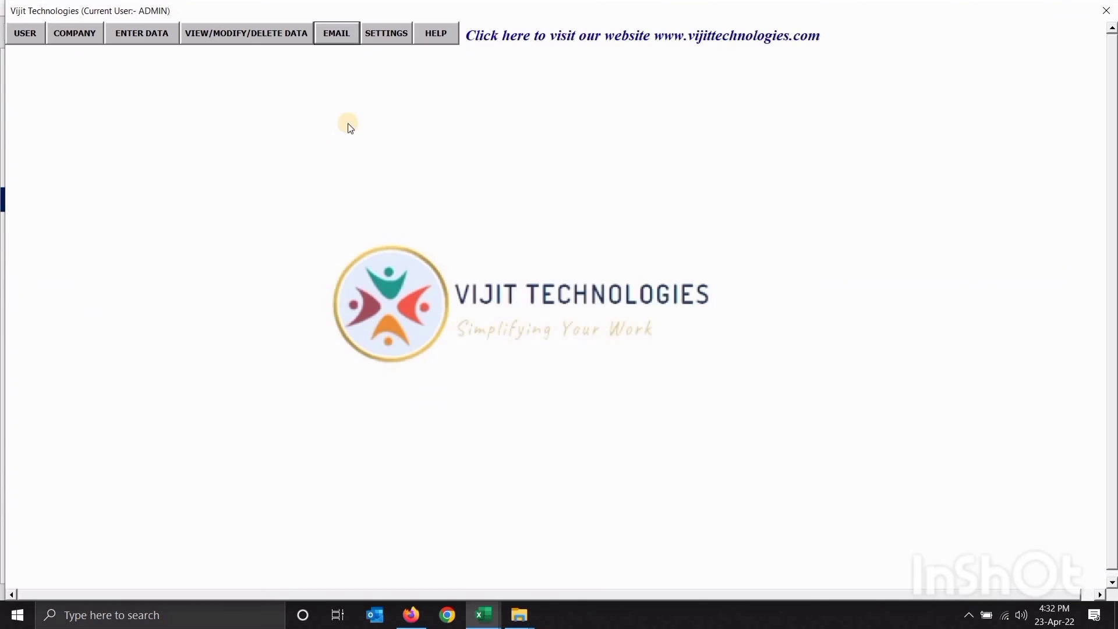
click(337, 34)
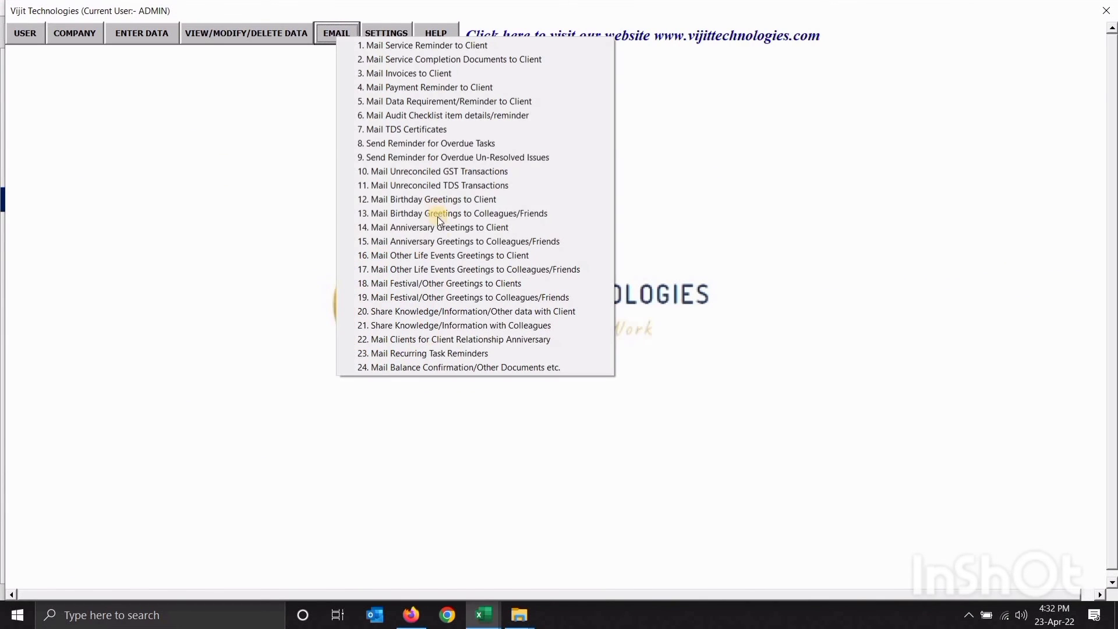
click(486, 146)
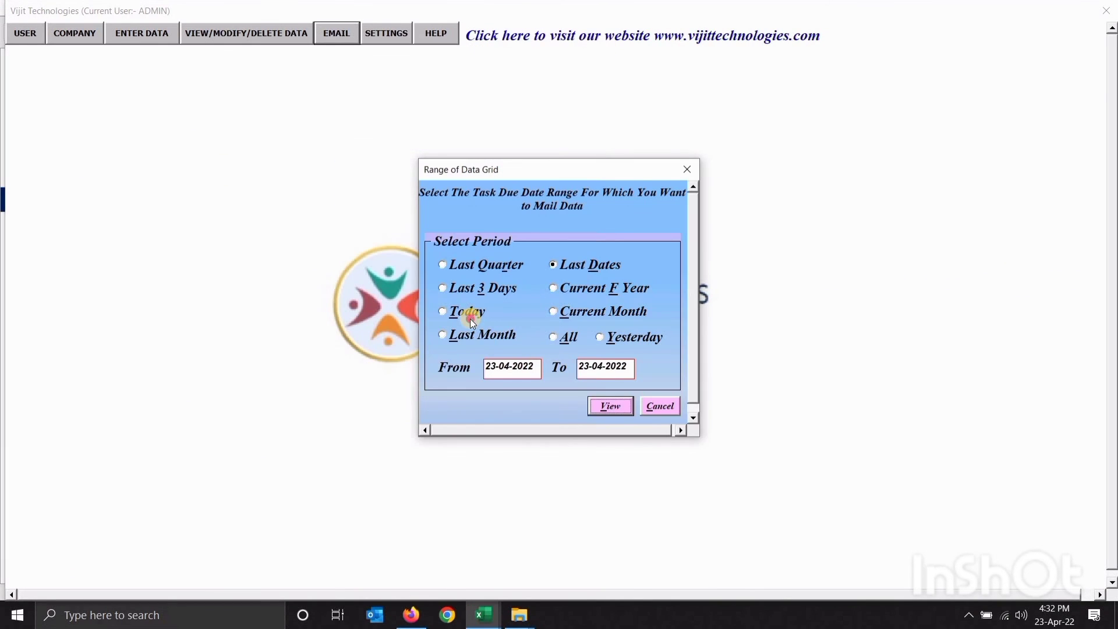
click(610, 406)
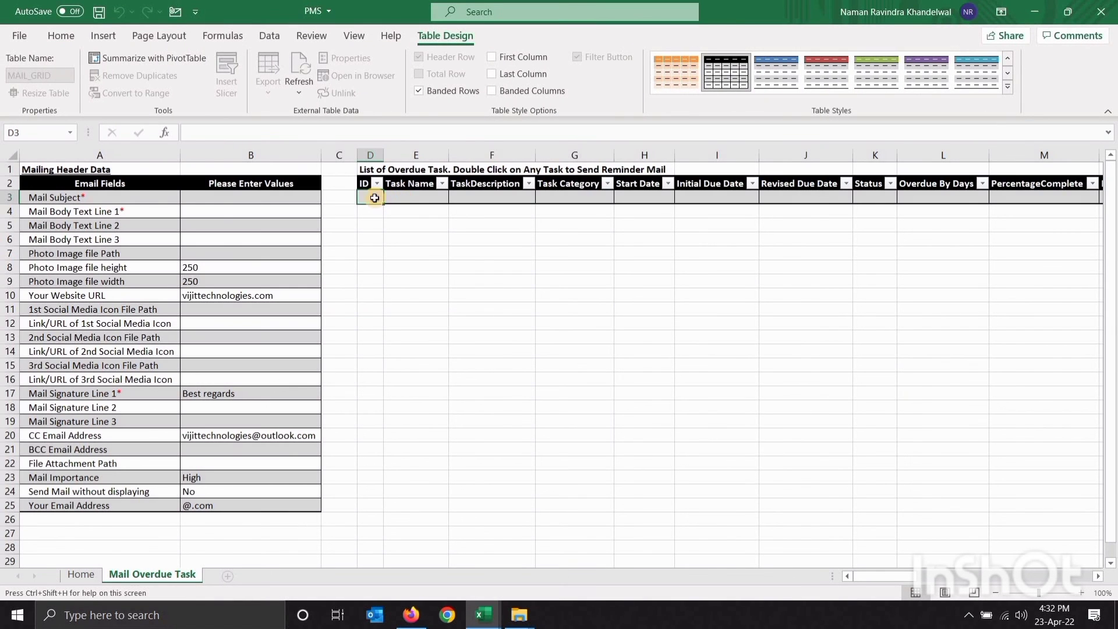
shift+click(815, 462)
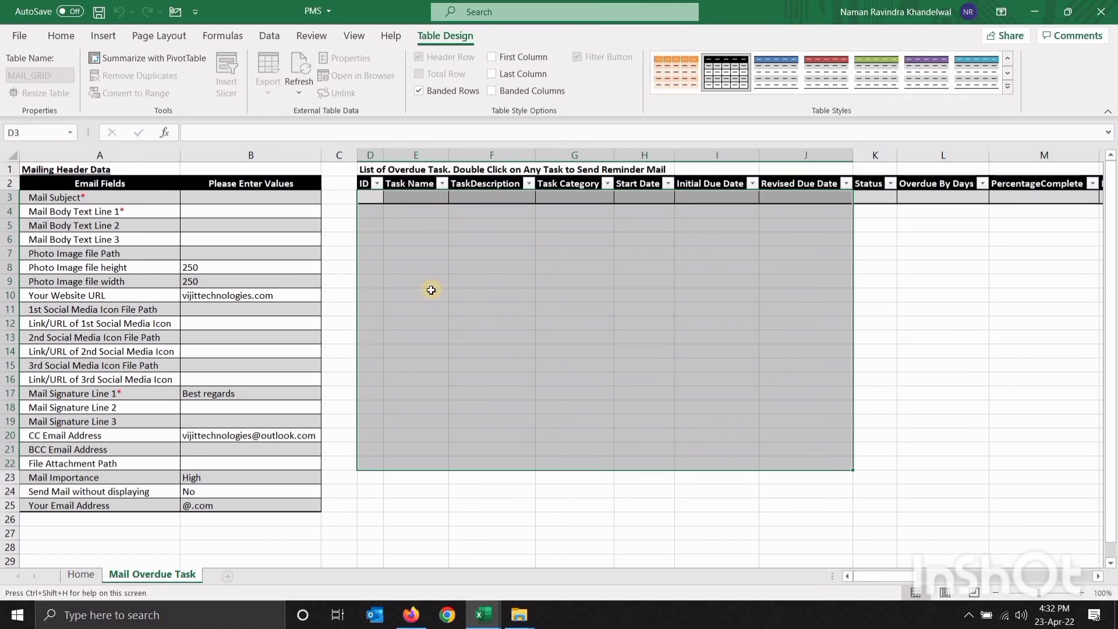
click(372, 195)
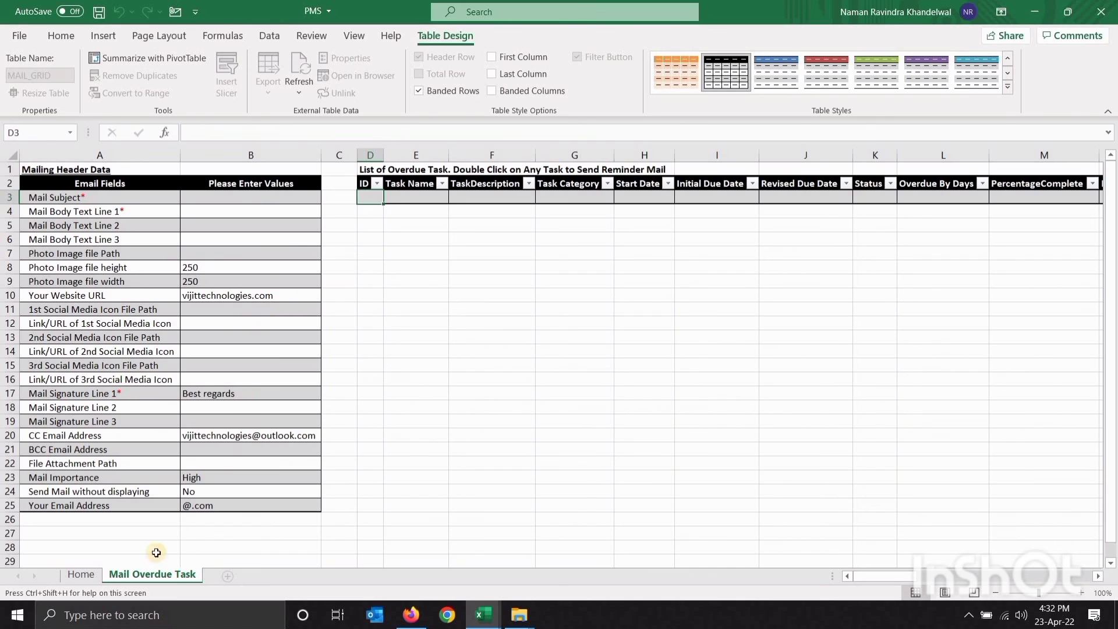
click(82, 574)
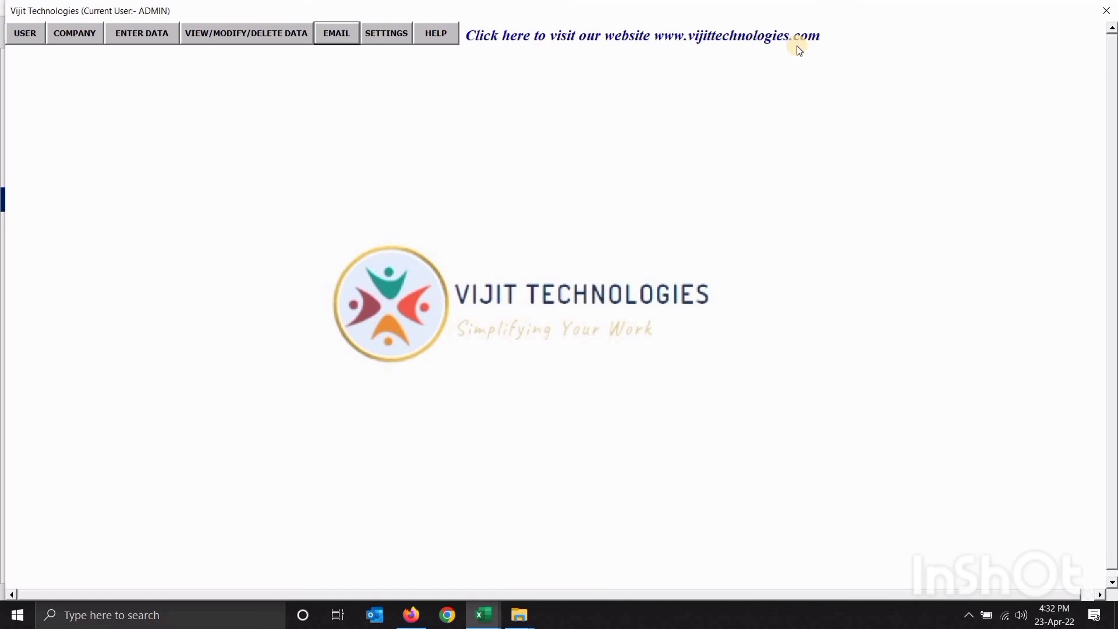
click(385, 32)
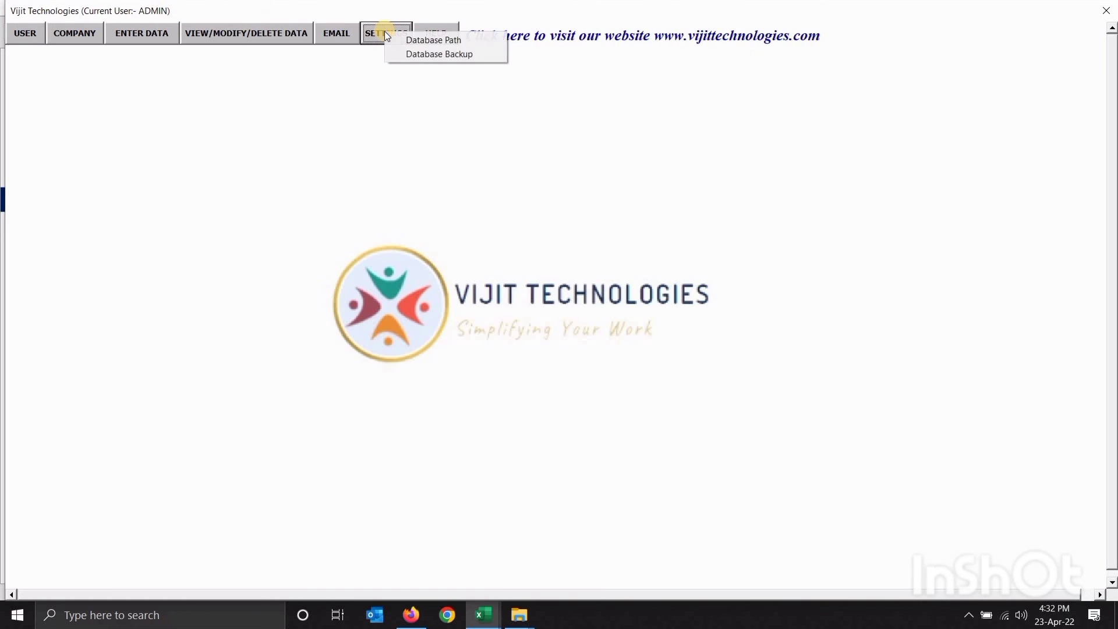
click(414, 40)
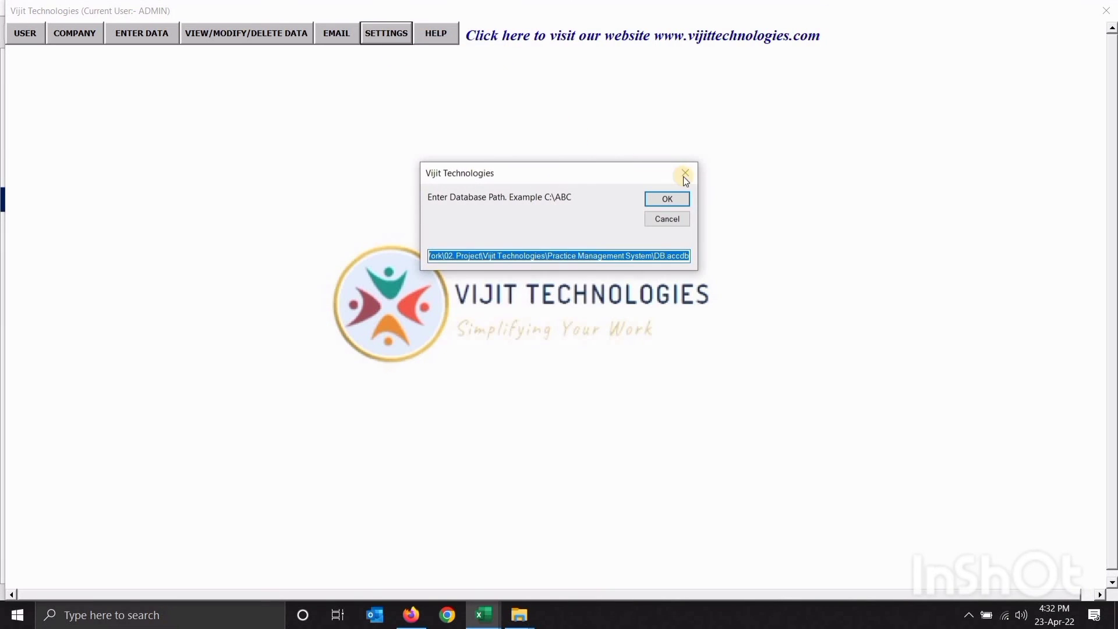
click(684, 175)
click(393, 40)
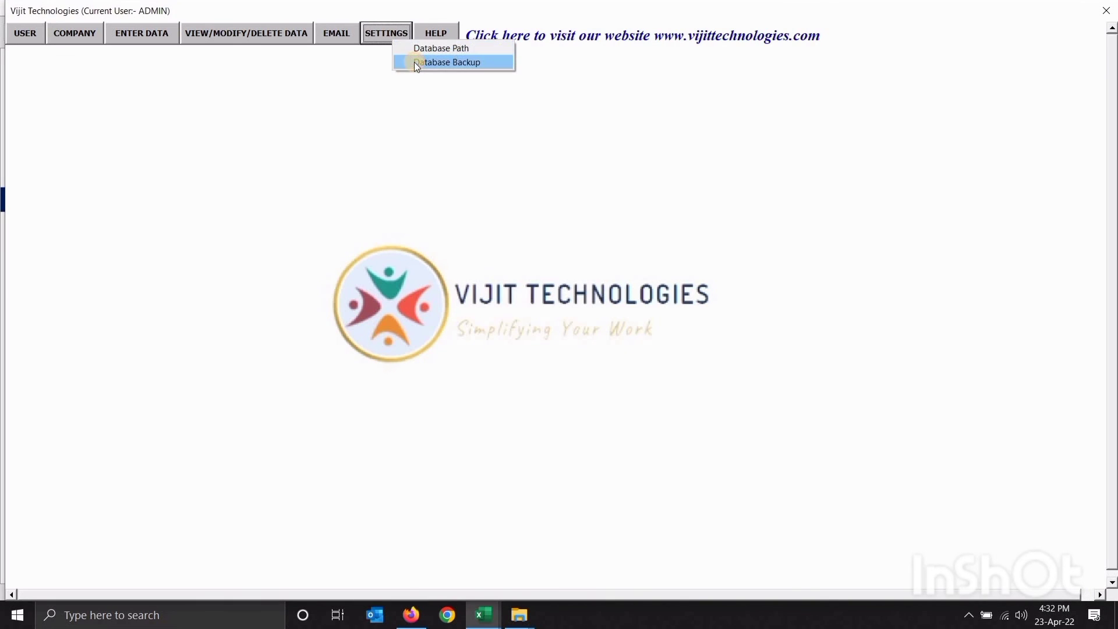
click(414, 63)
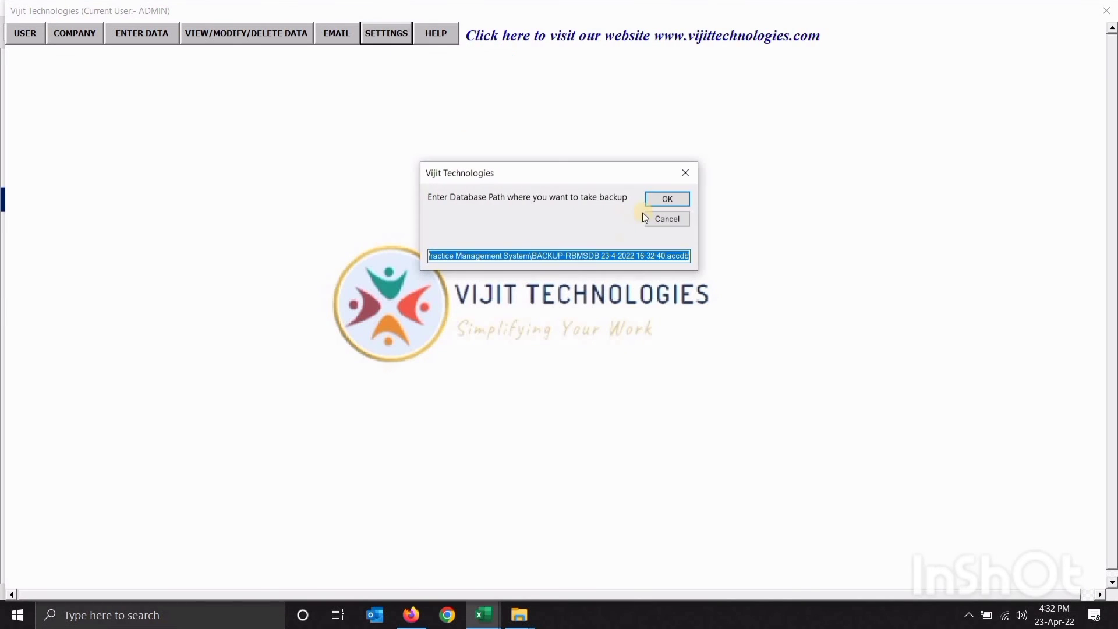
click(687, 174)
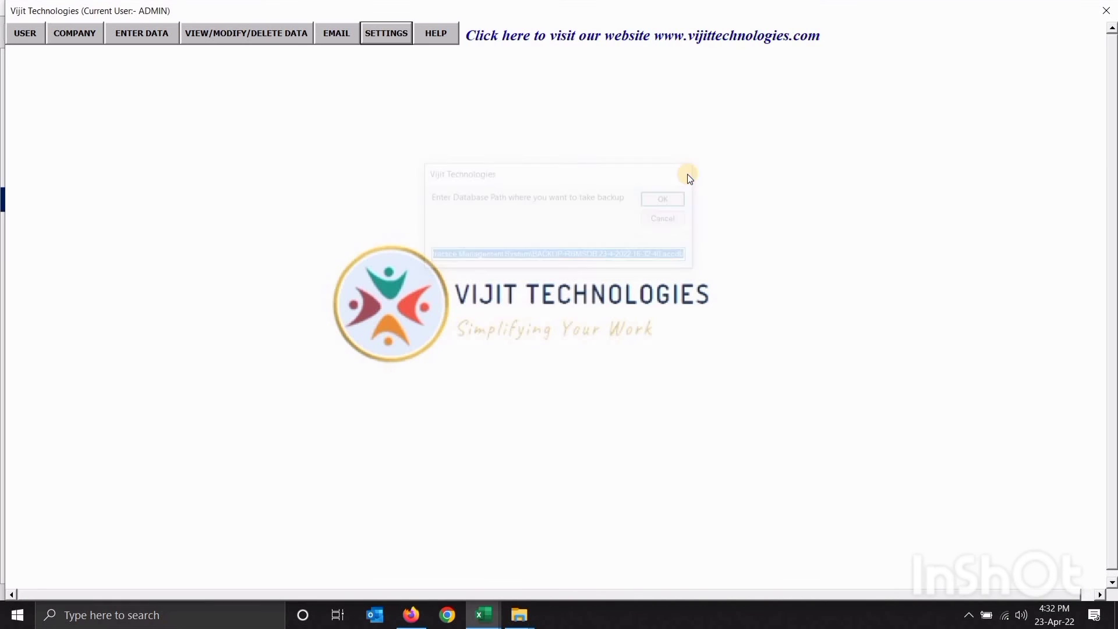
click(434, 35)
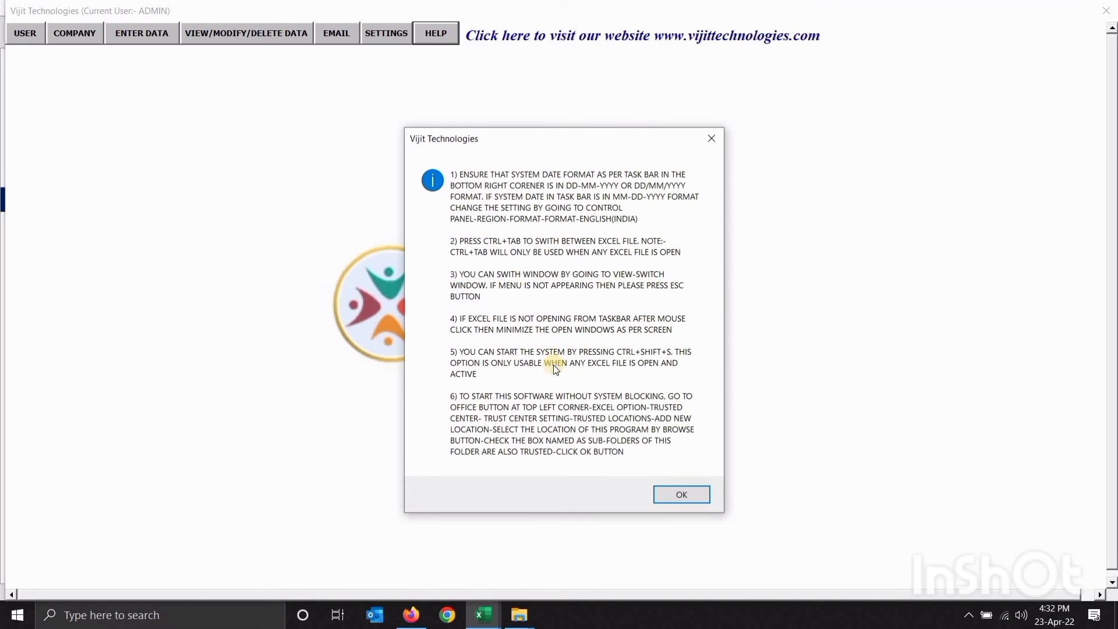
click(708, 139)
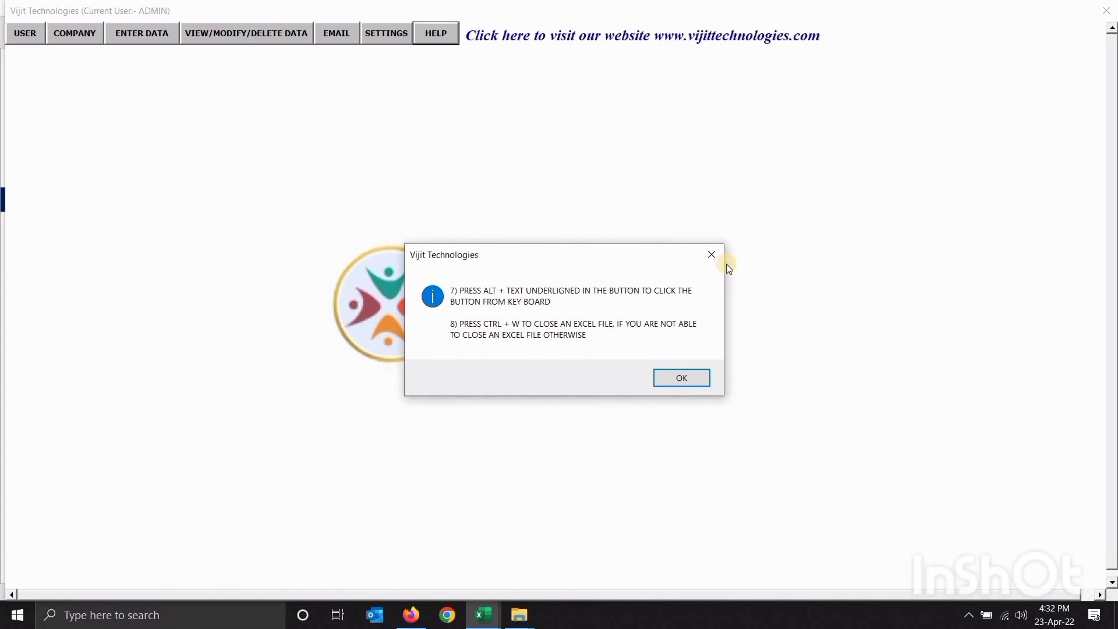
click(714, 258)
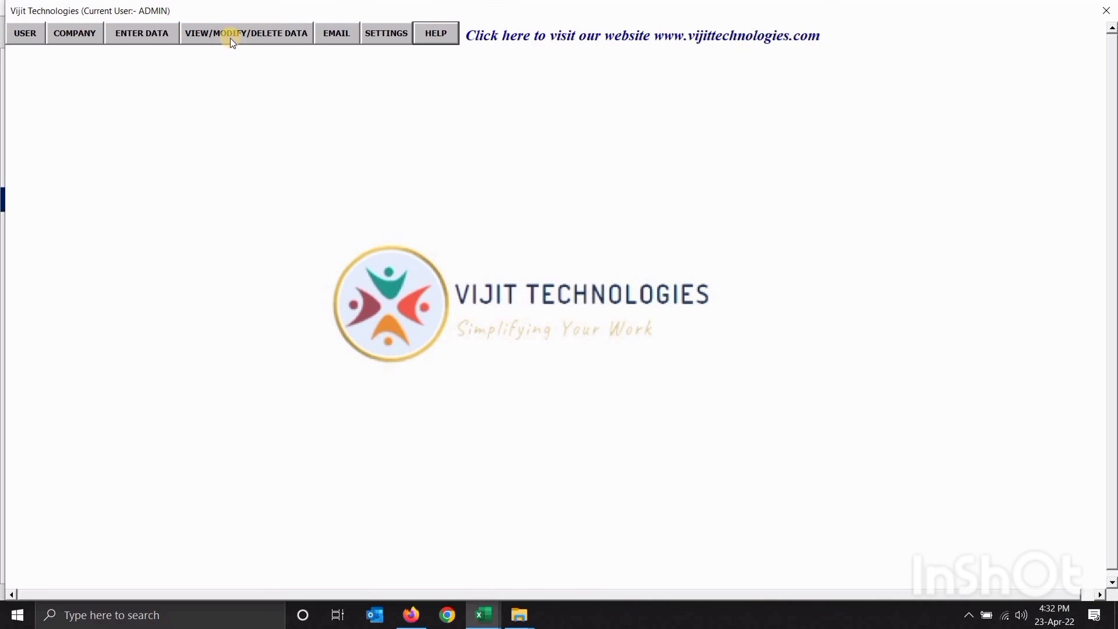
click(157, 32)
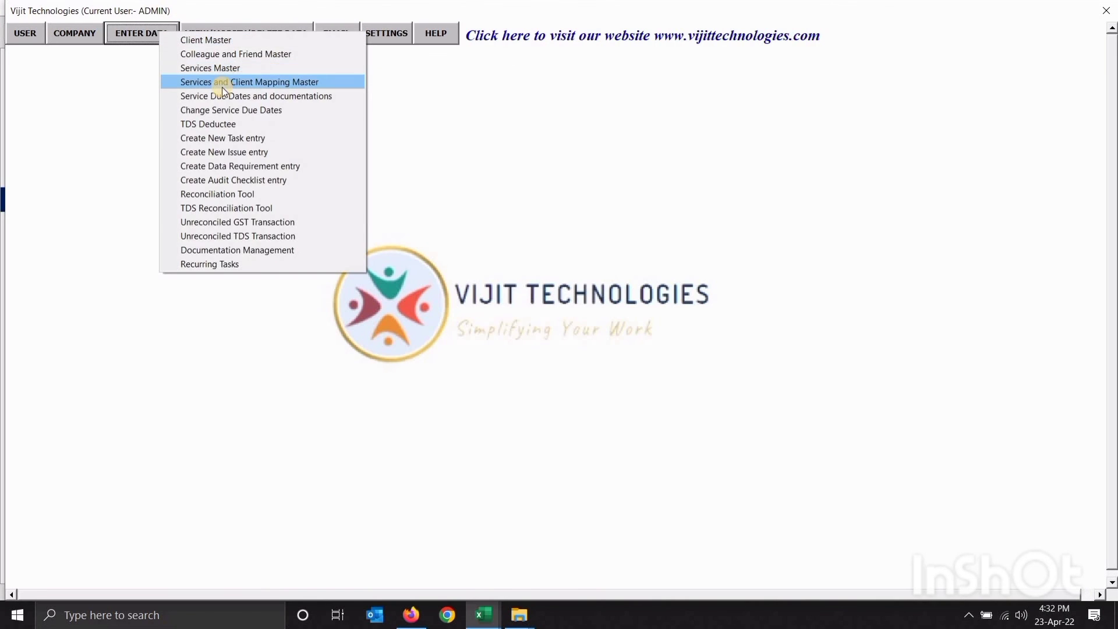
click(221, 85)
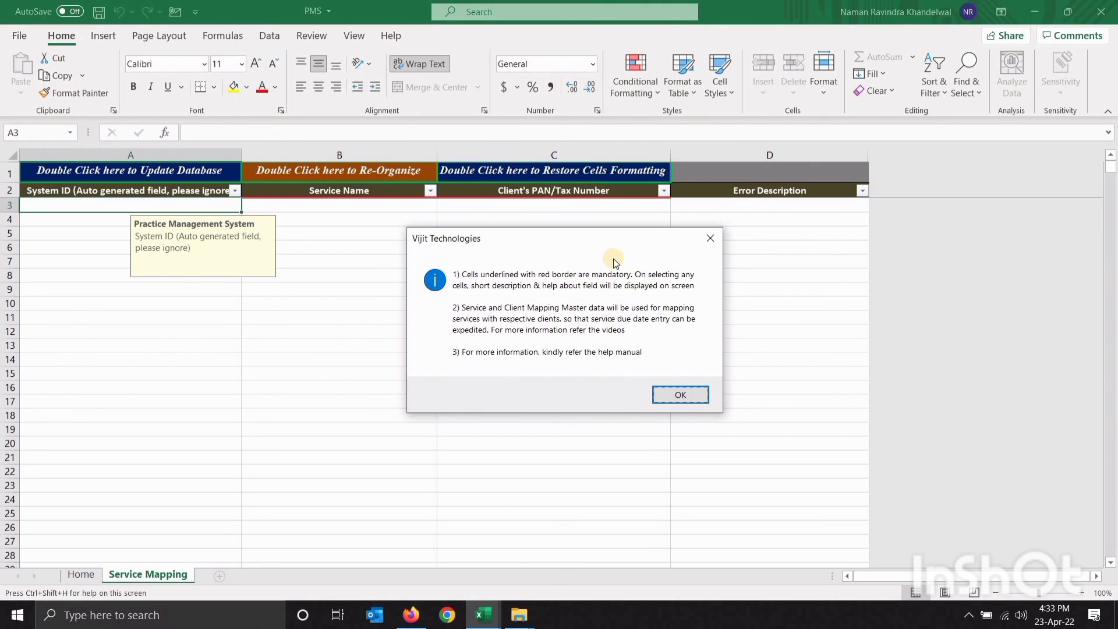
click(711, 238)
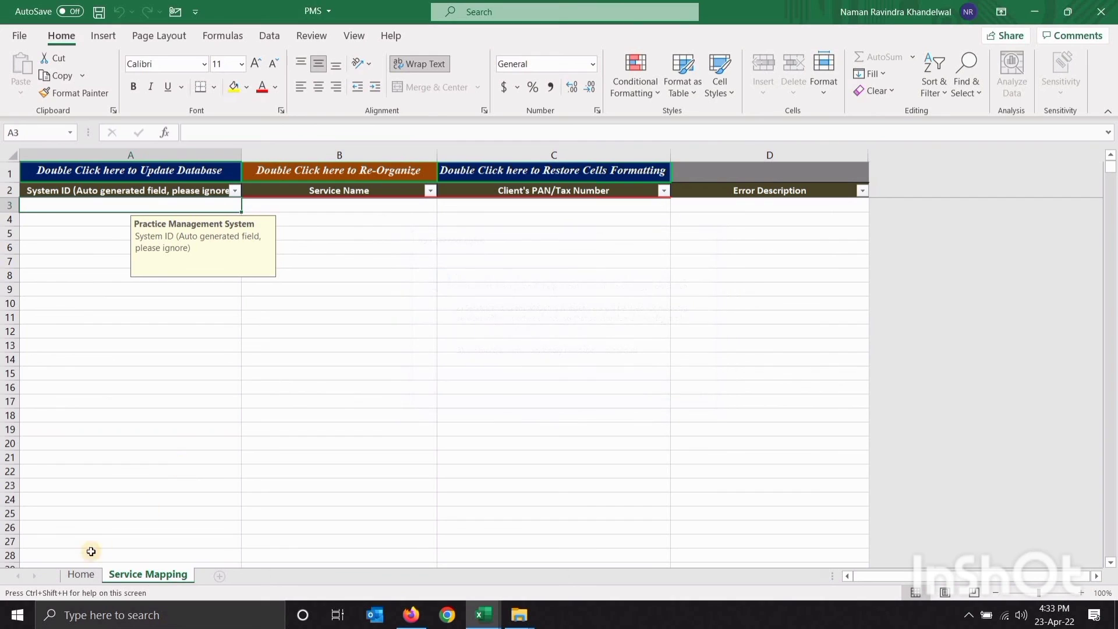
click(81, 575)
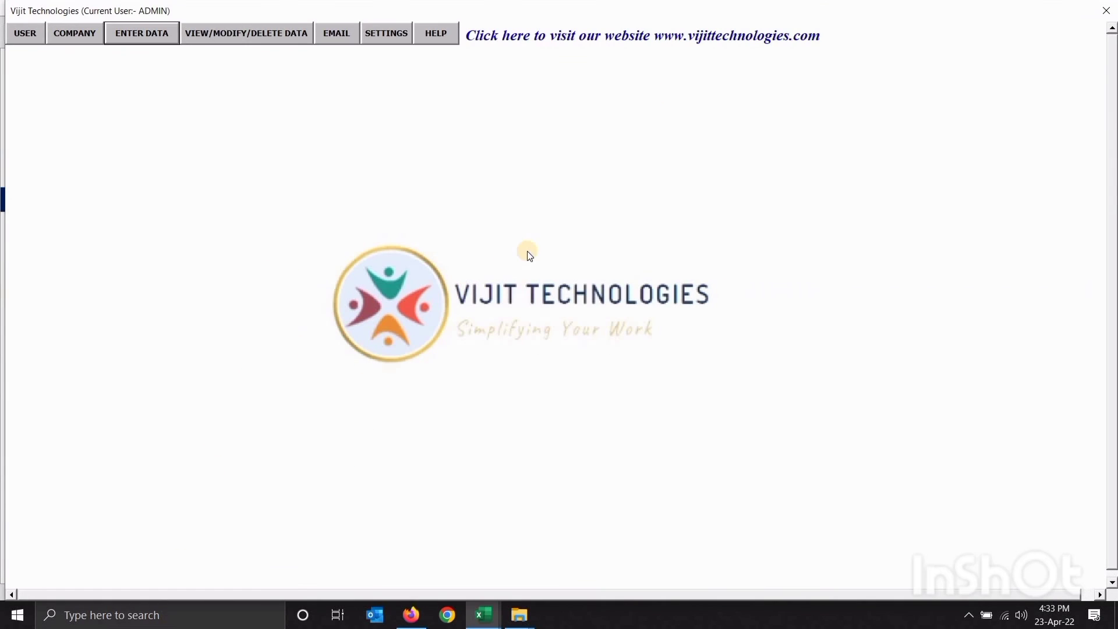